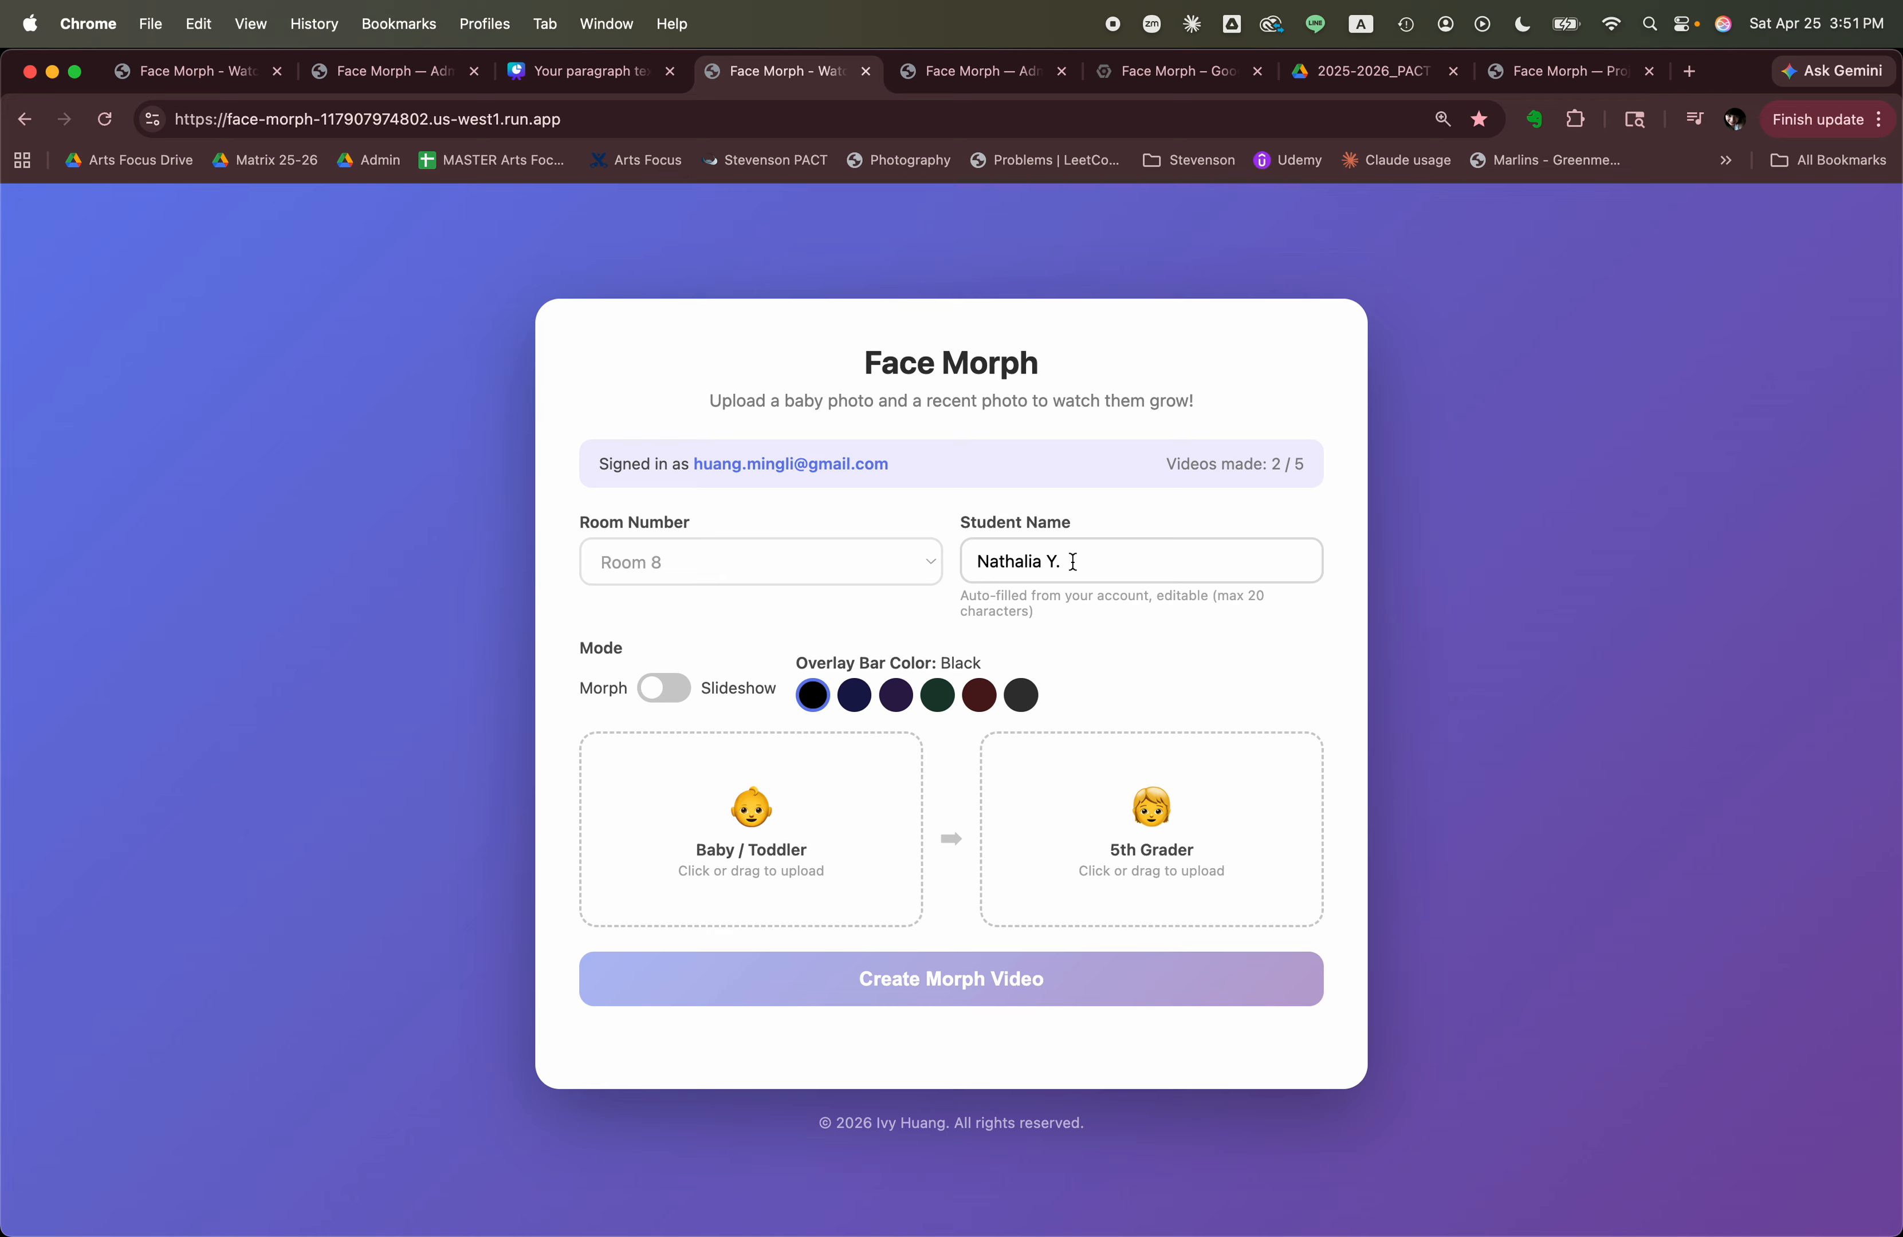
Expand the student's last initial to the full last name in the Student Name field.
{"action": "key", "text": "BackSpace"}
{"action": "key", "text": "BackSpace"}
{"action": "left_click", "coordinate": [1115, 562]}
{"action": "key", "text": "Left"}
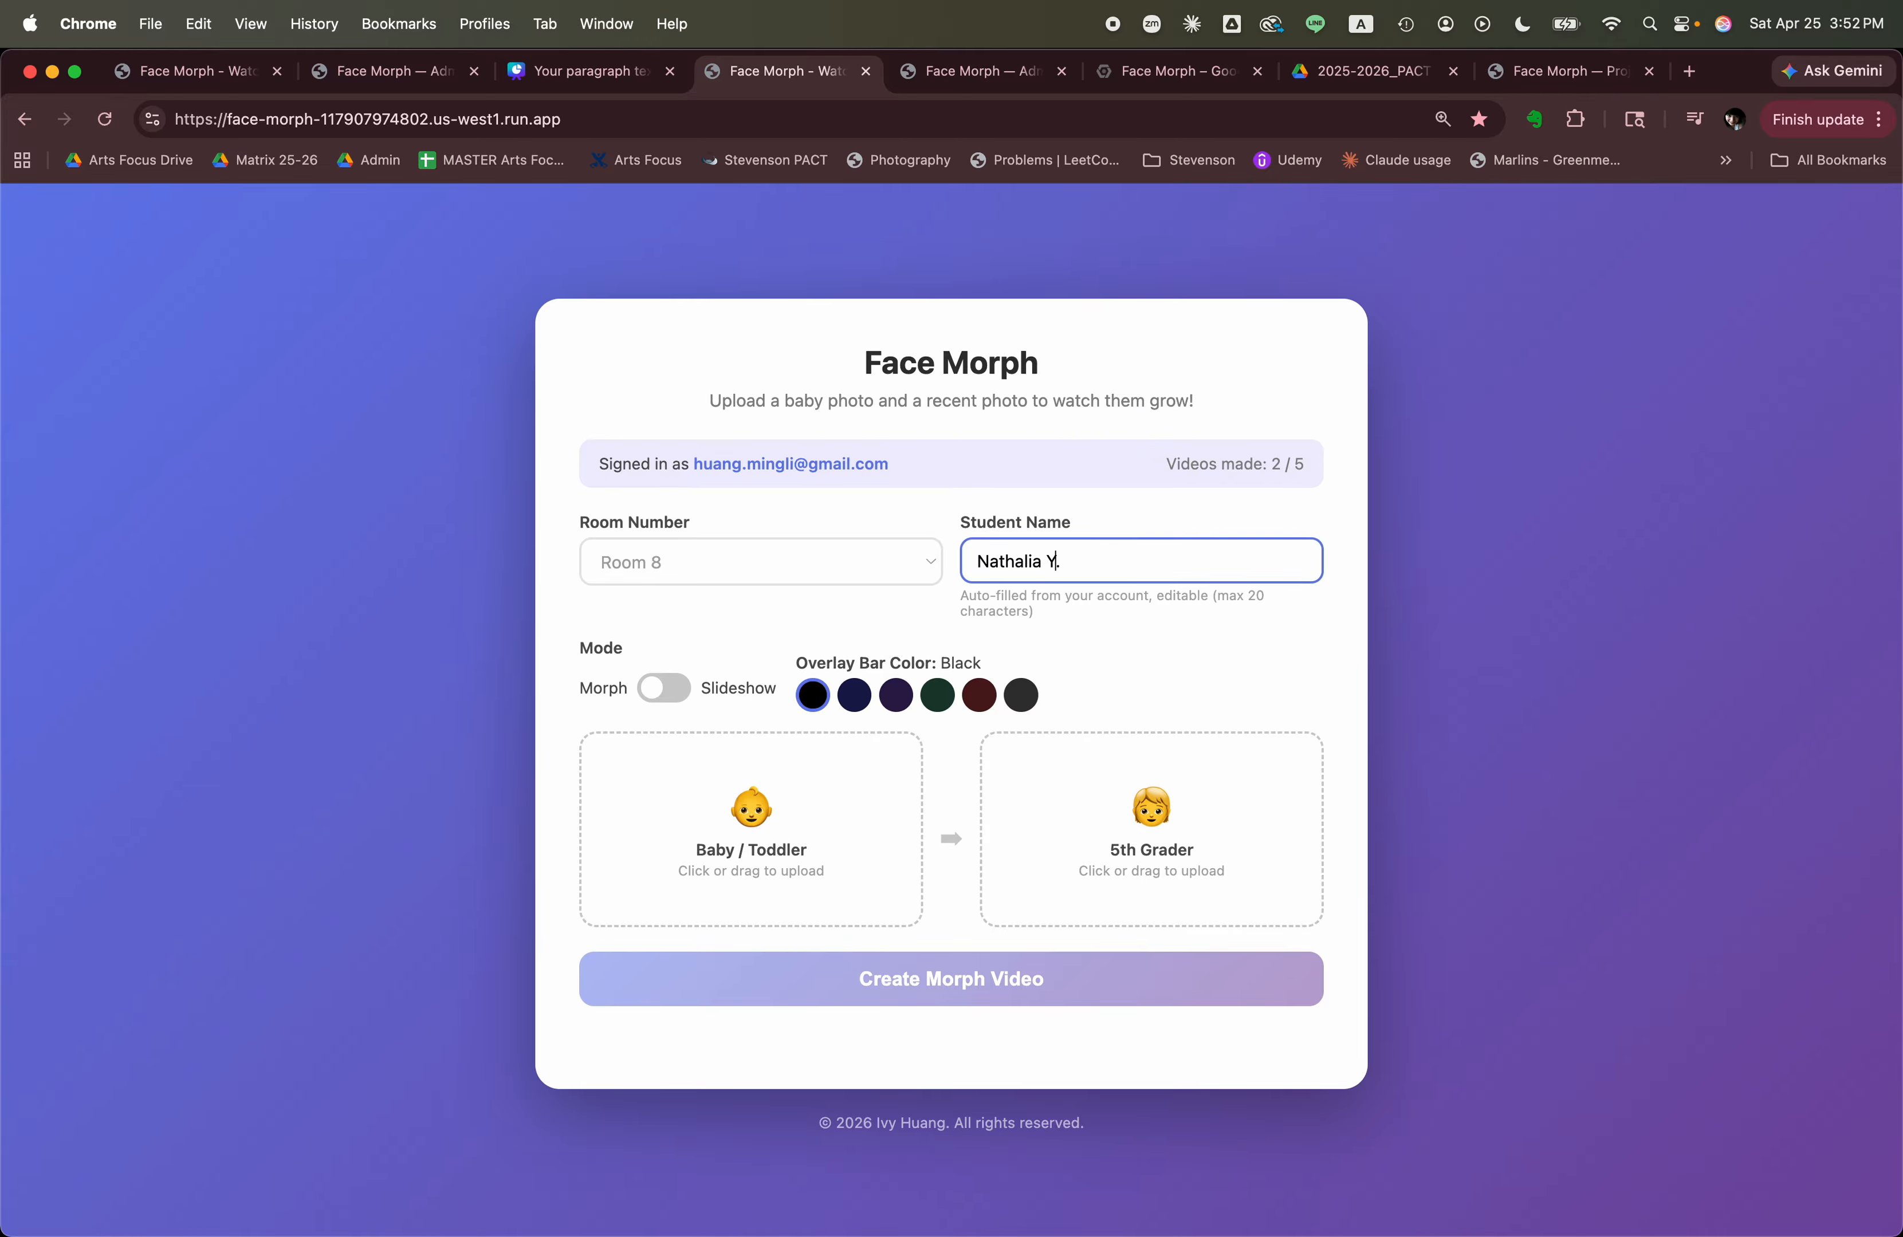
{"action": "type", "text": "ang"}
Upload 1.jpg from the dev/morphing/photos folder as the Baby / Toddler photo.
{"action": "left_click", "coordinate": [771, 797]}
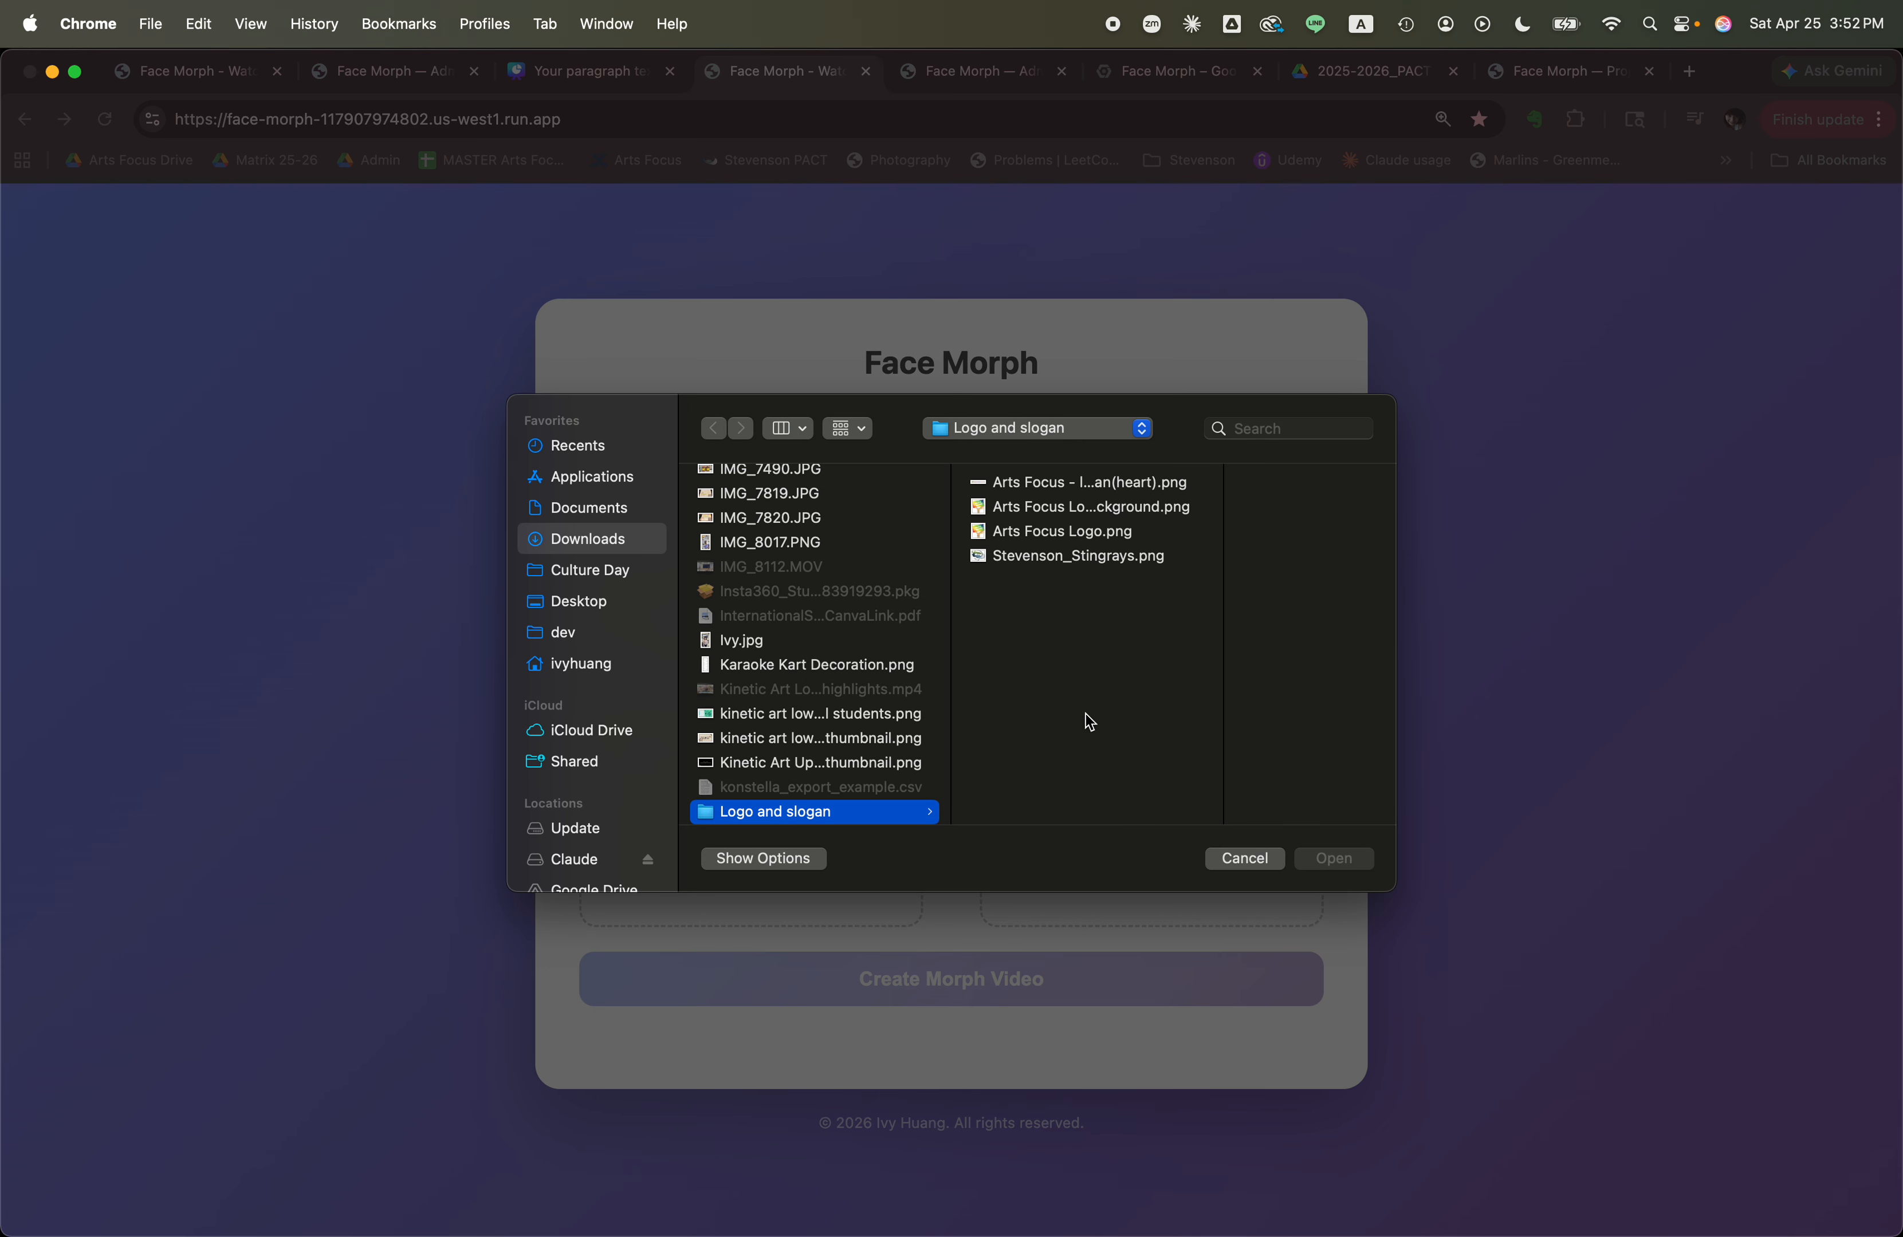
{"action": "left_click", "coordinate": [618, 545]}
{"action": "left_click", "coordinate": [575, 631]}
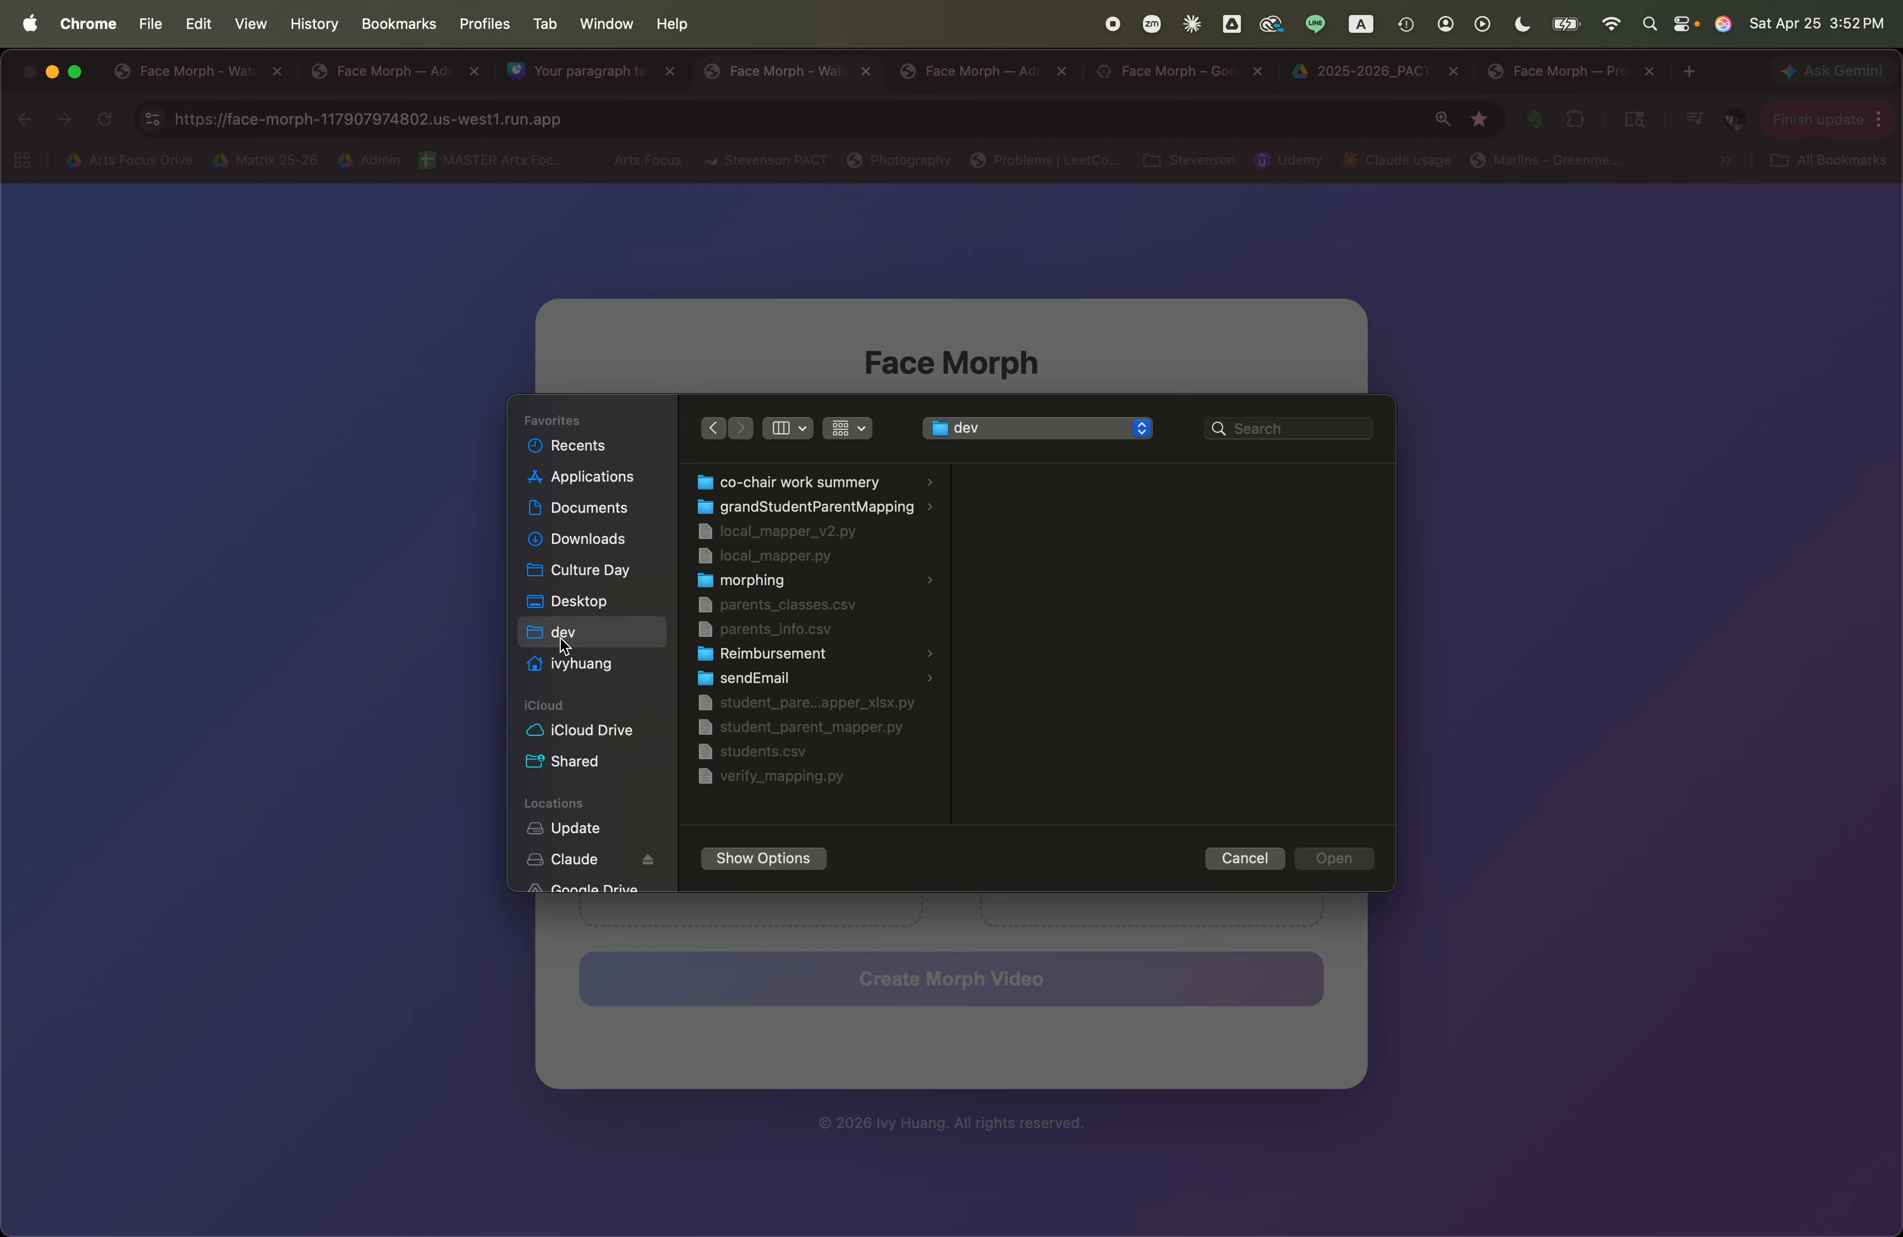
{"action": "left_click", "coordinate": [745, 586]}
{"action": "scroll", "coordinate": [1090, 622], "scroll_direction": "down", "scroll_amount": 5}
{"action": "left_click", "coordinate": [1037, 722]}
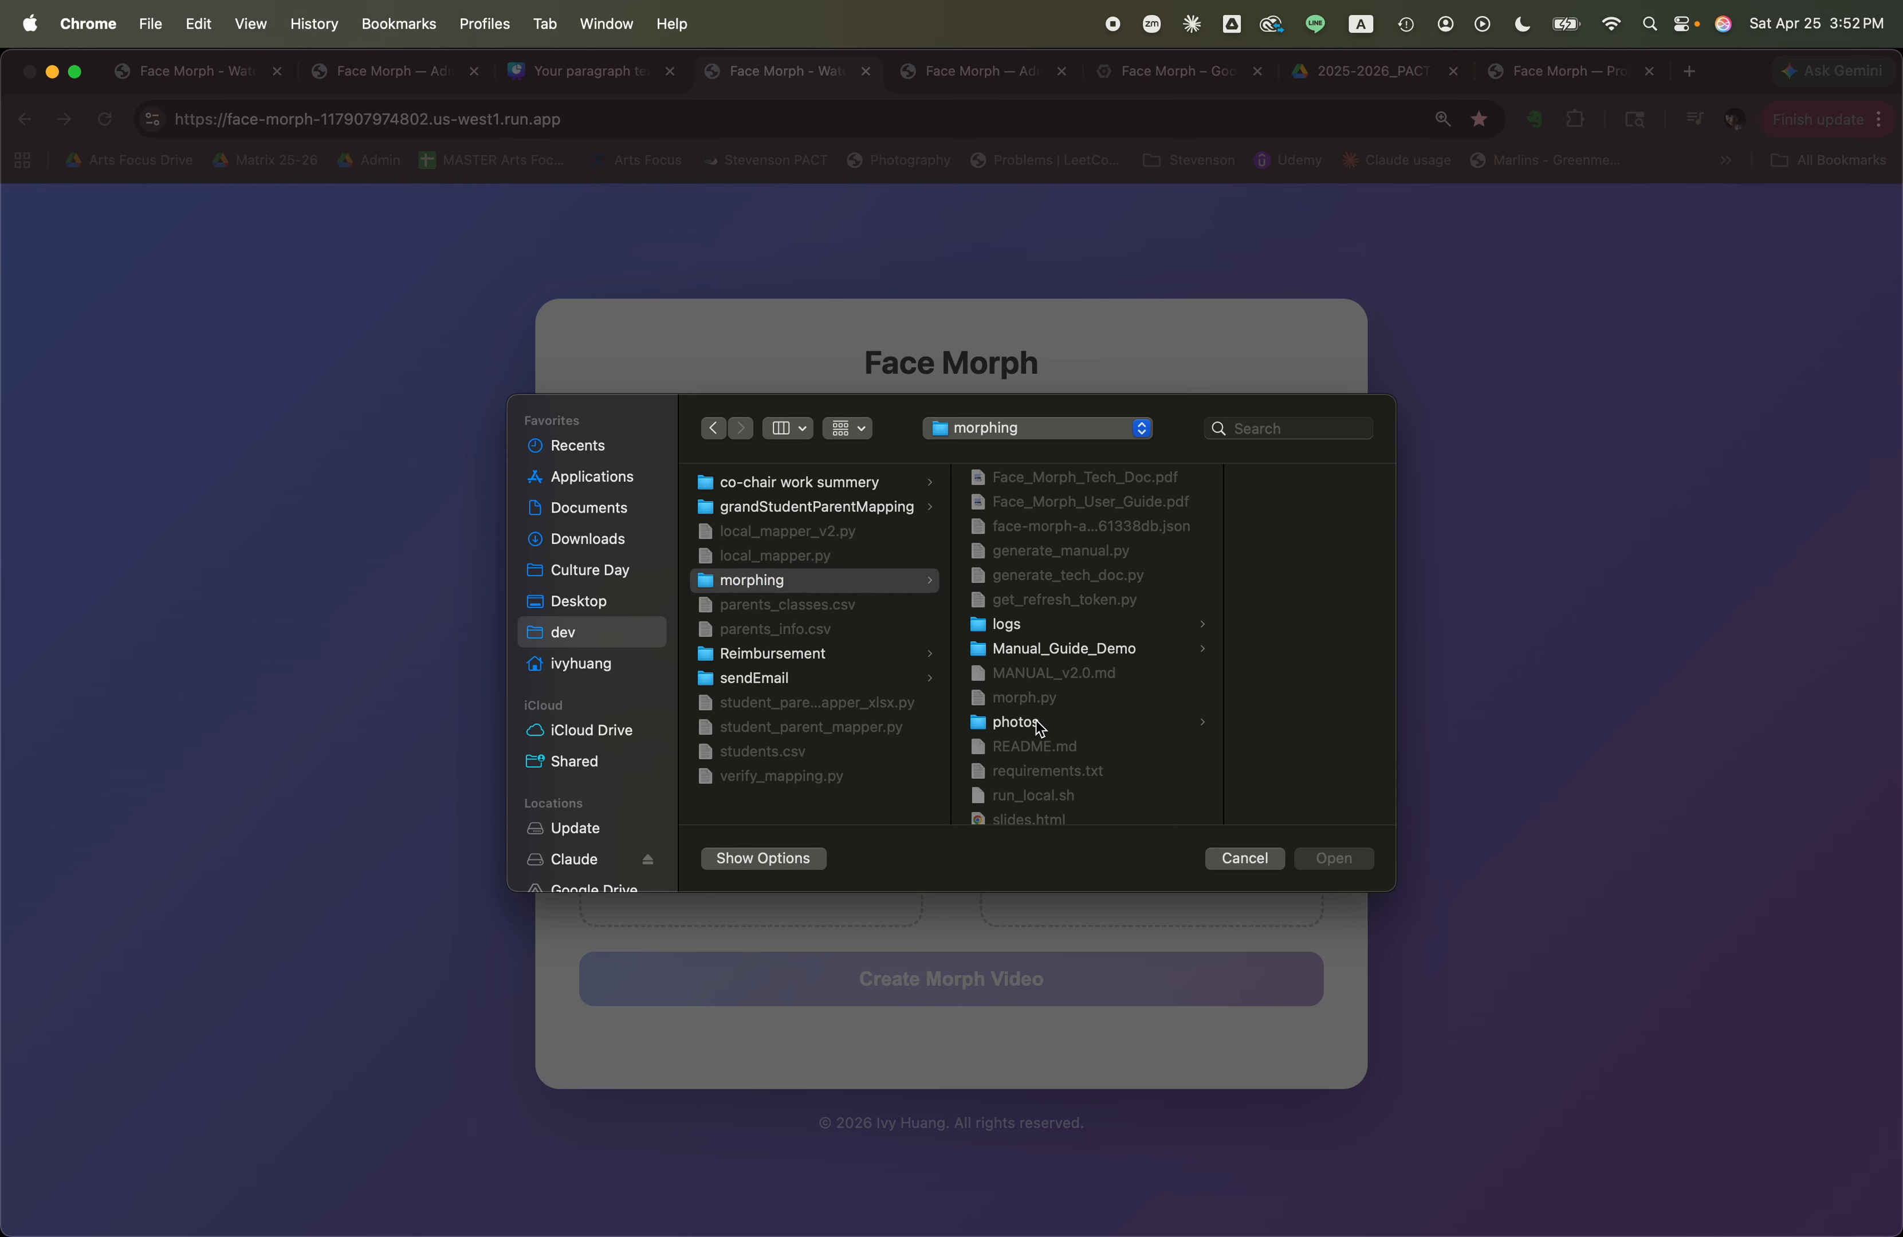
{"action": "left_click", "coordinate": [1179, 489]}
{"action": "left_click", "coordinate": [1335, 860]}
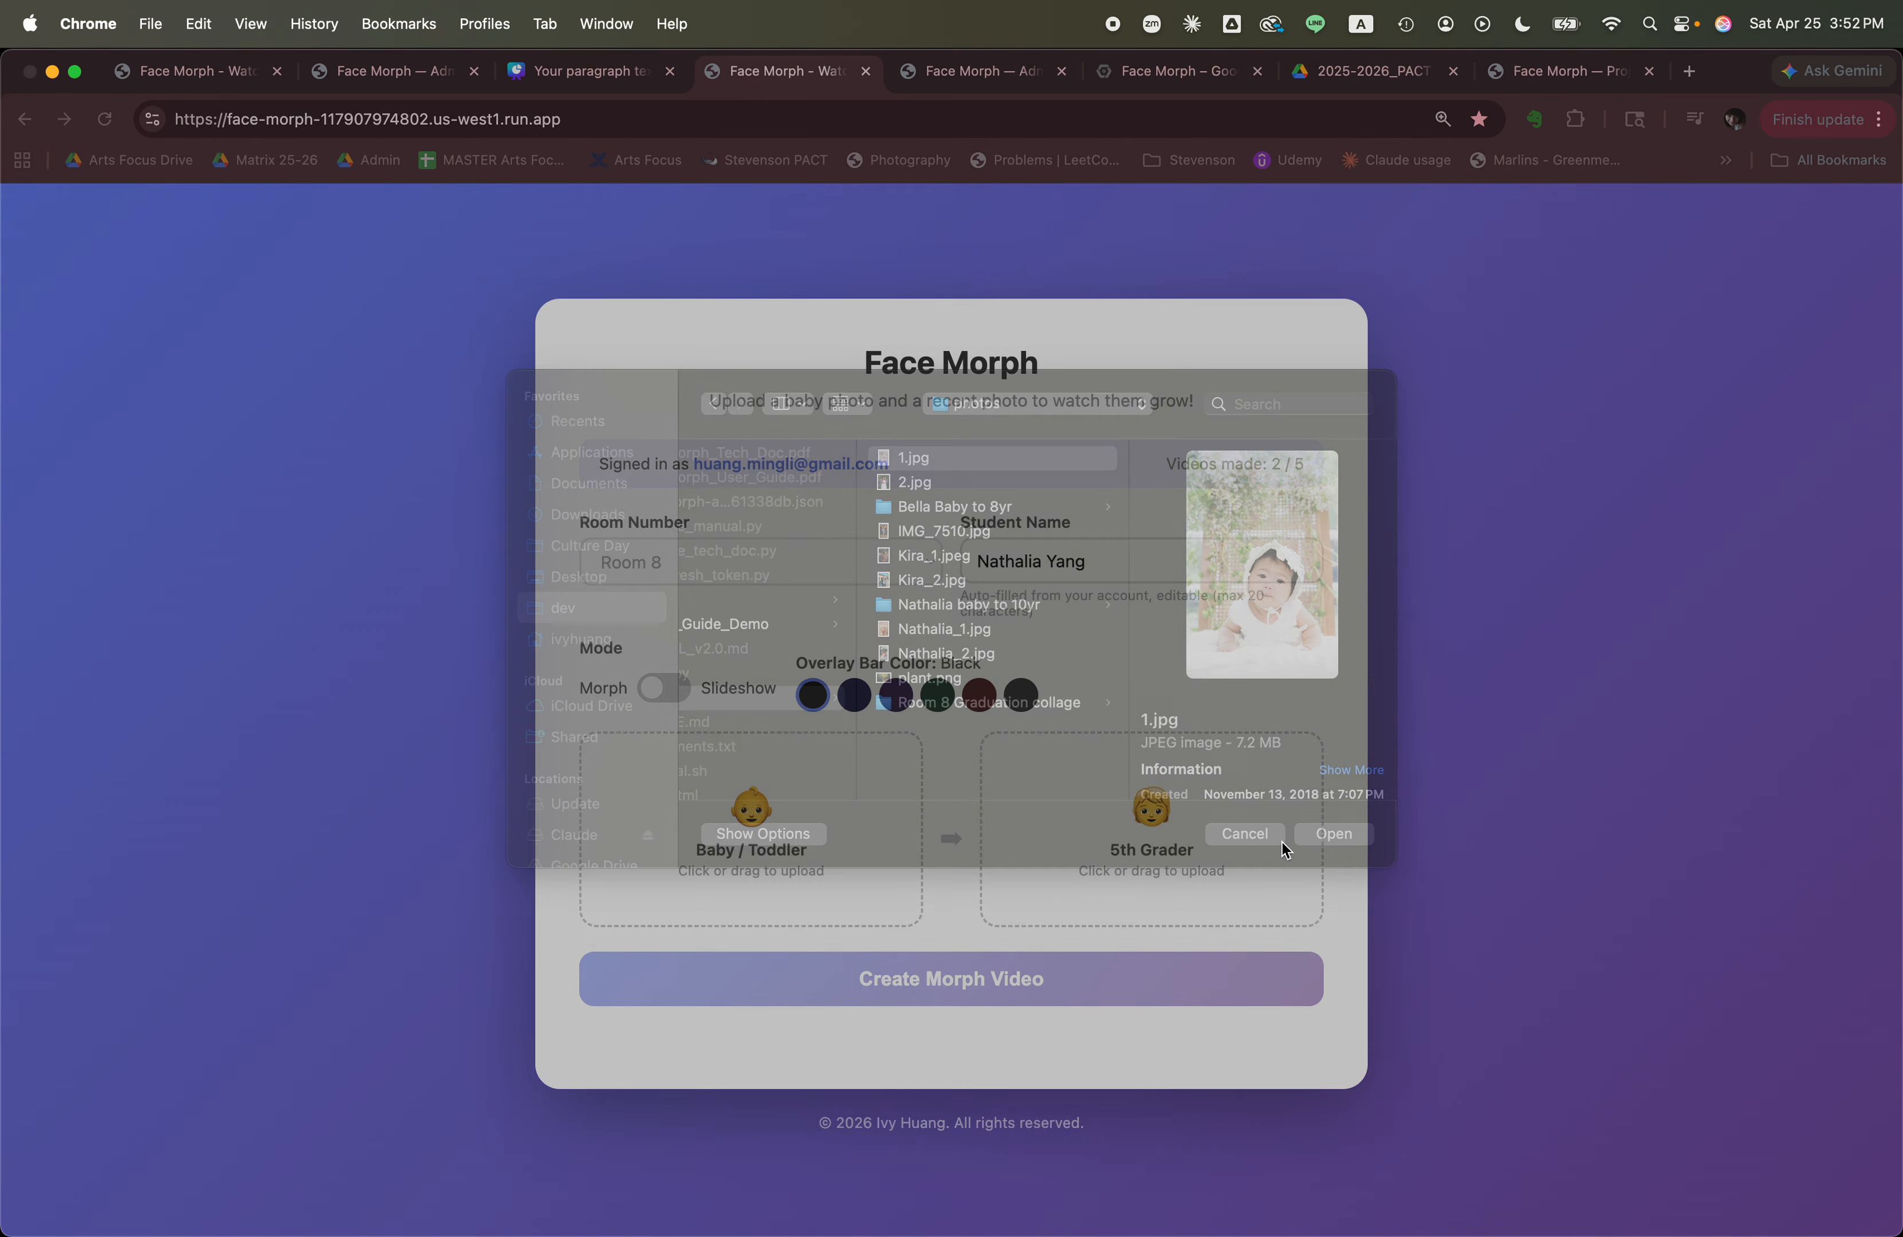
Upload 2.jpg from the photos folder as the 5th Grader photo.
{"action": "left_click", "coordinate": [1143, 842]}
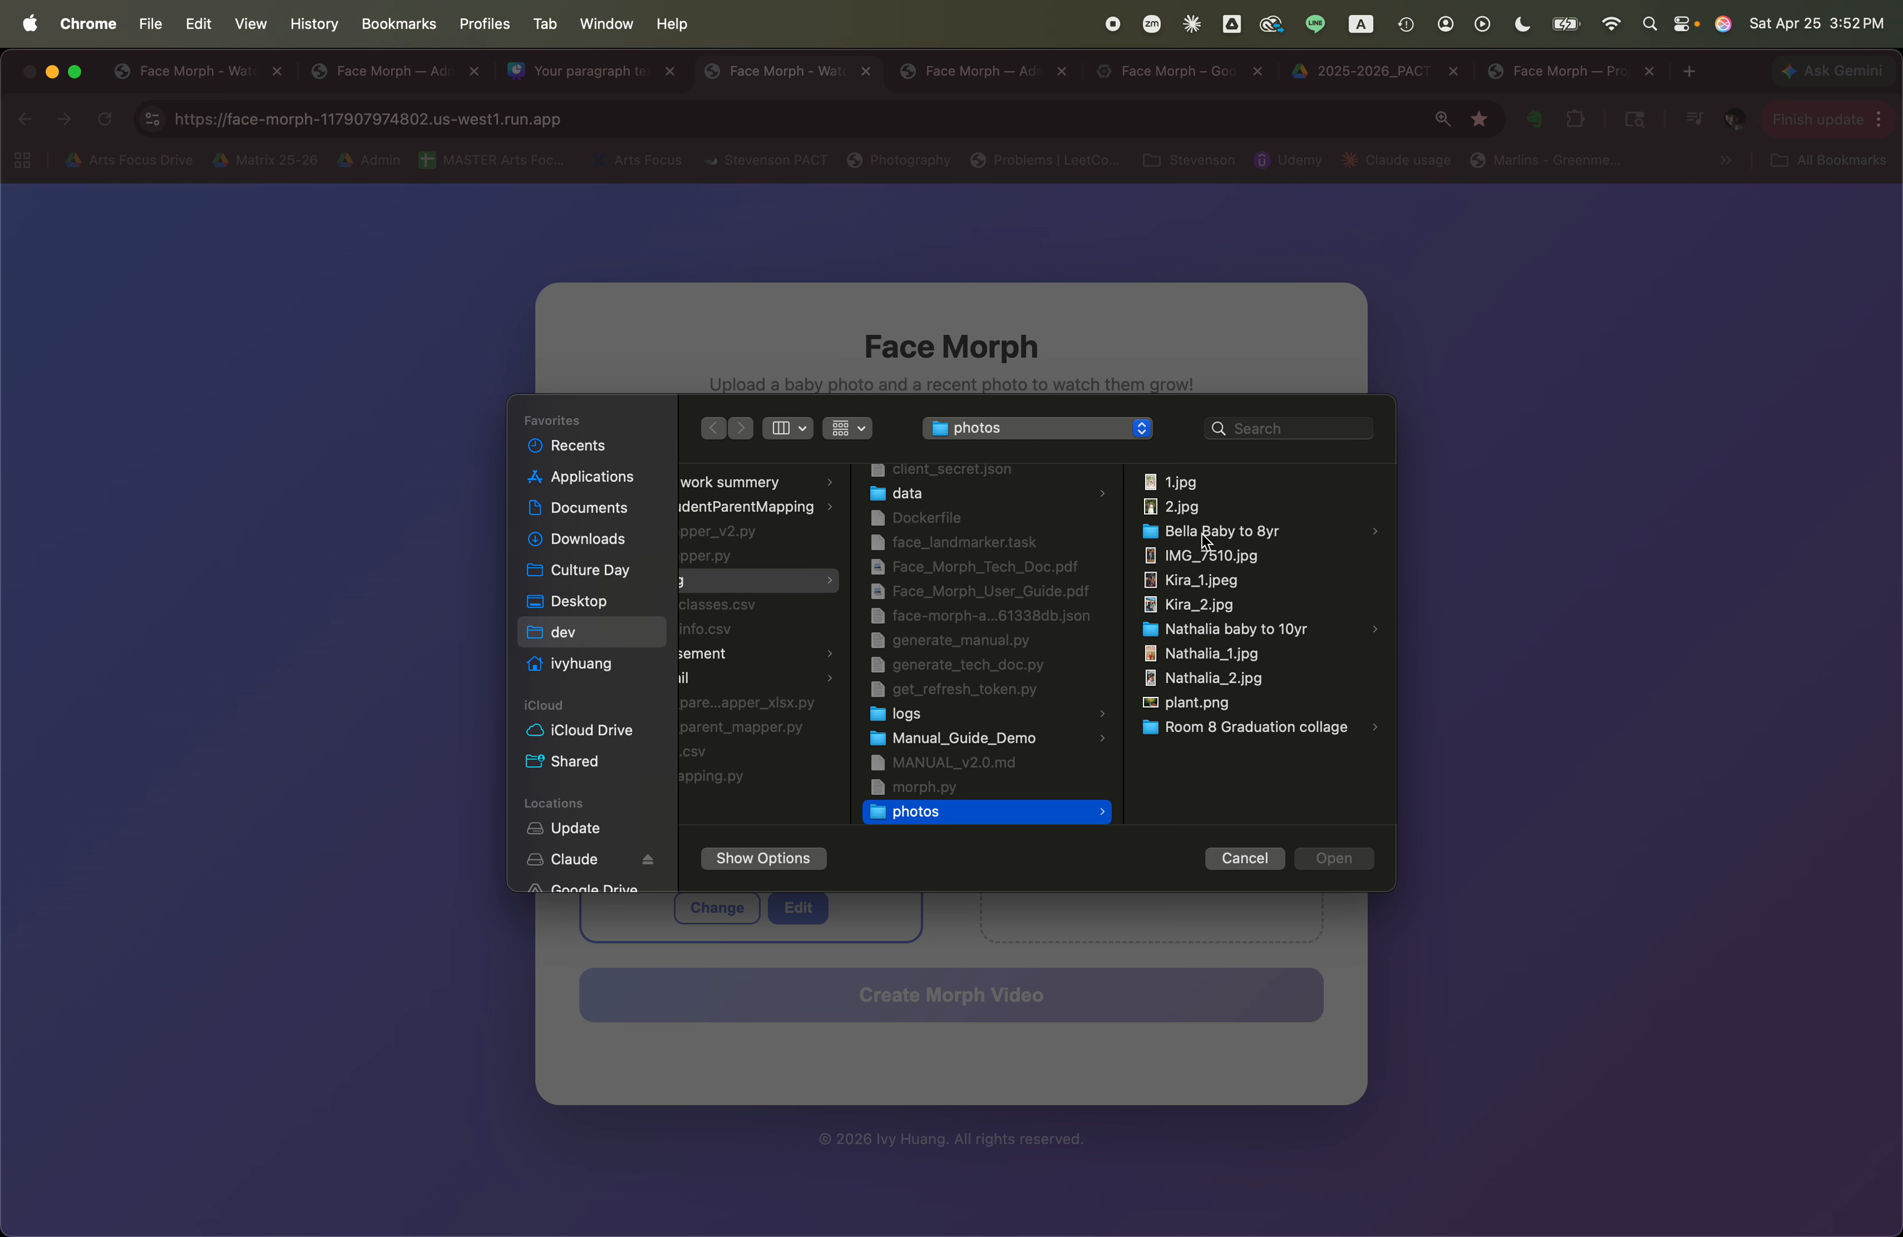
{"action": "double_click", "coordinate": [1172, 506]}
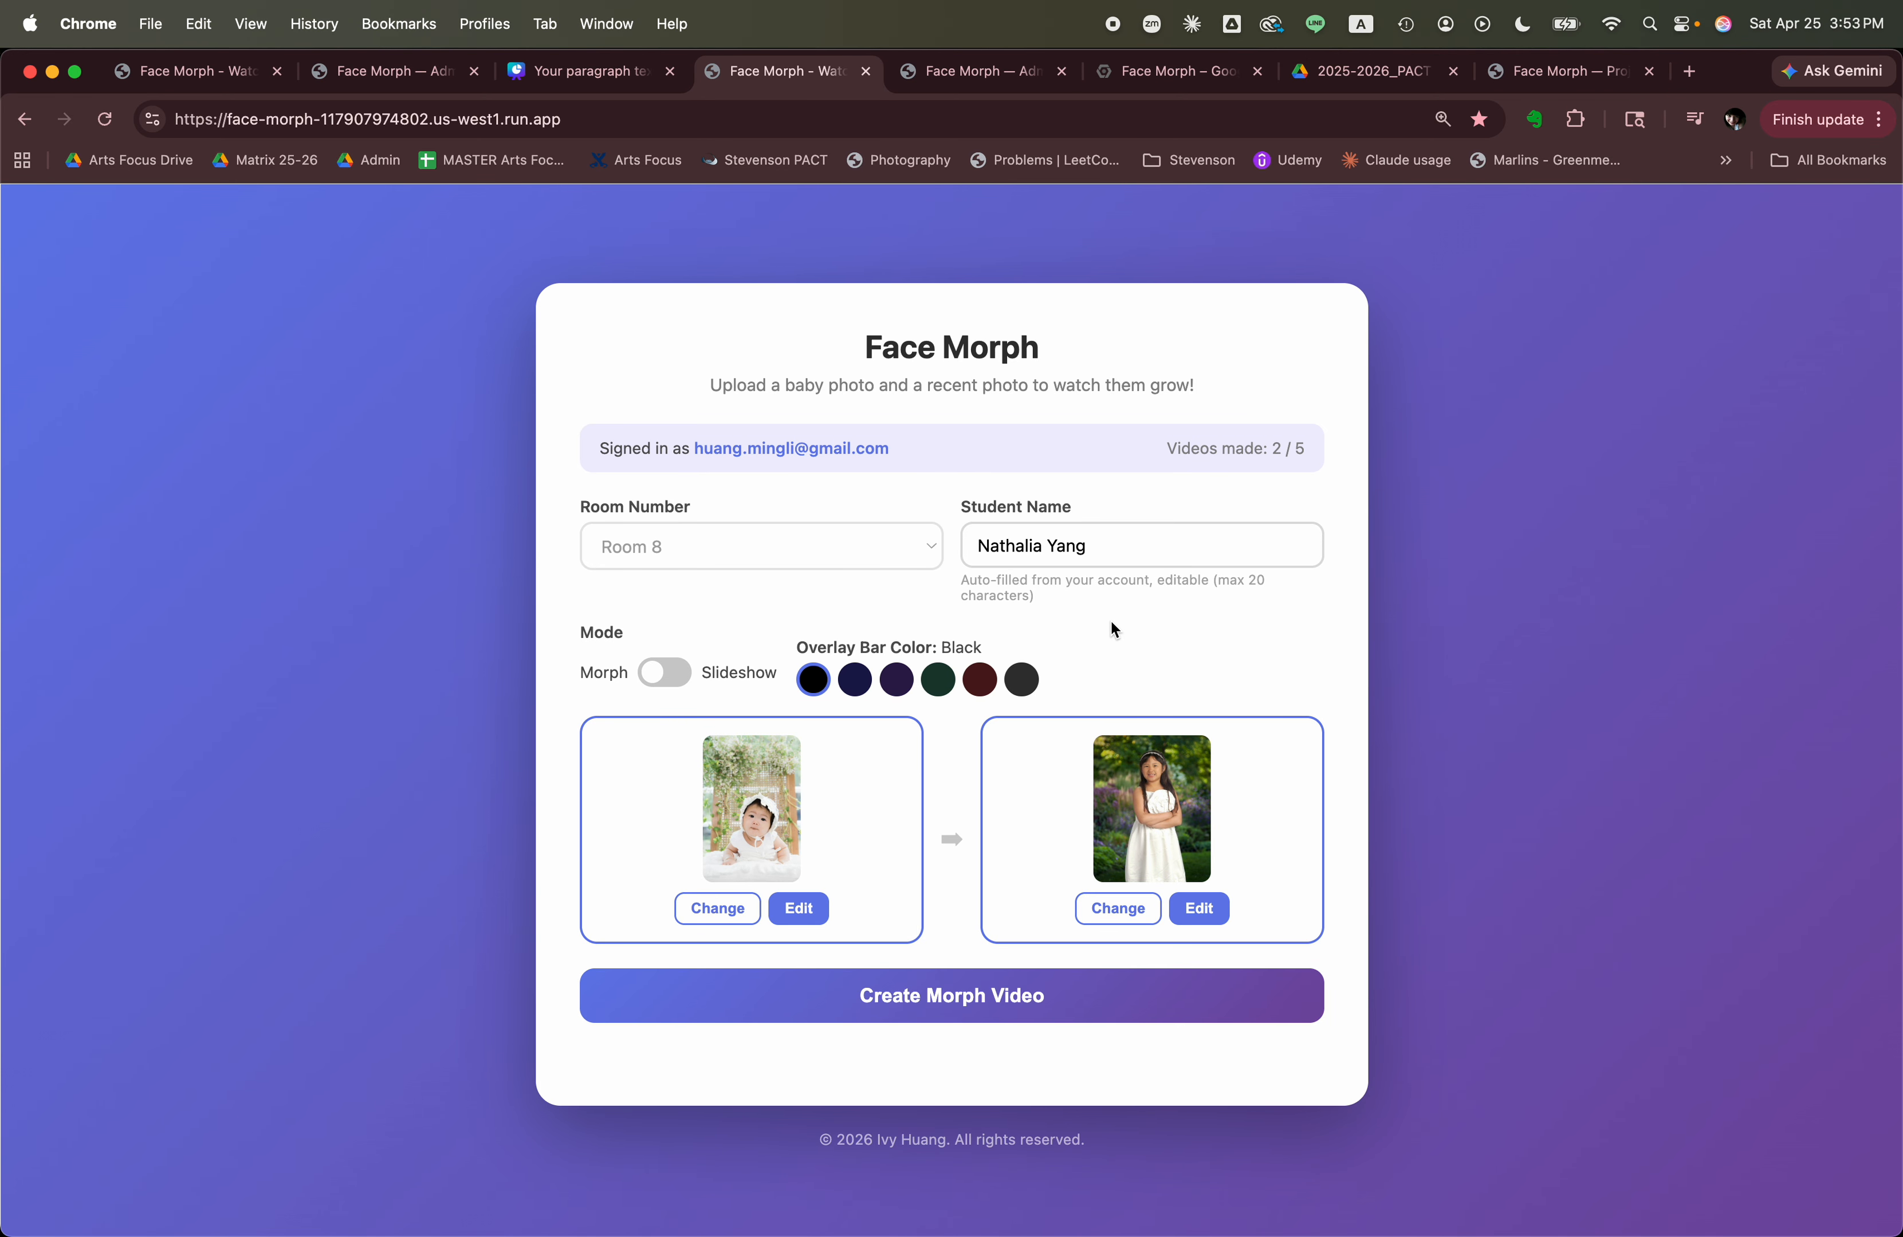
Replace the first name in the Student Name field with the other student's first name.
{"action": "double_click", "coordinate": [1039, 550]}
{"action": "type", "text": "Oribella"}
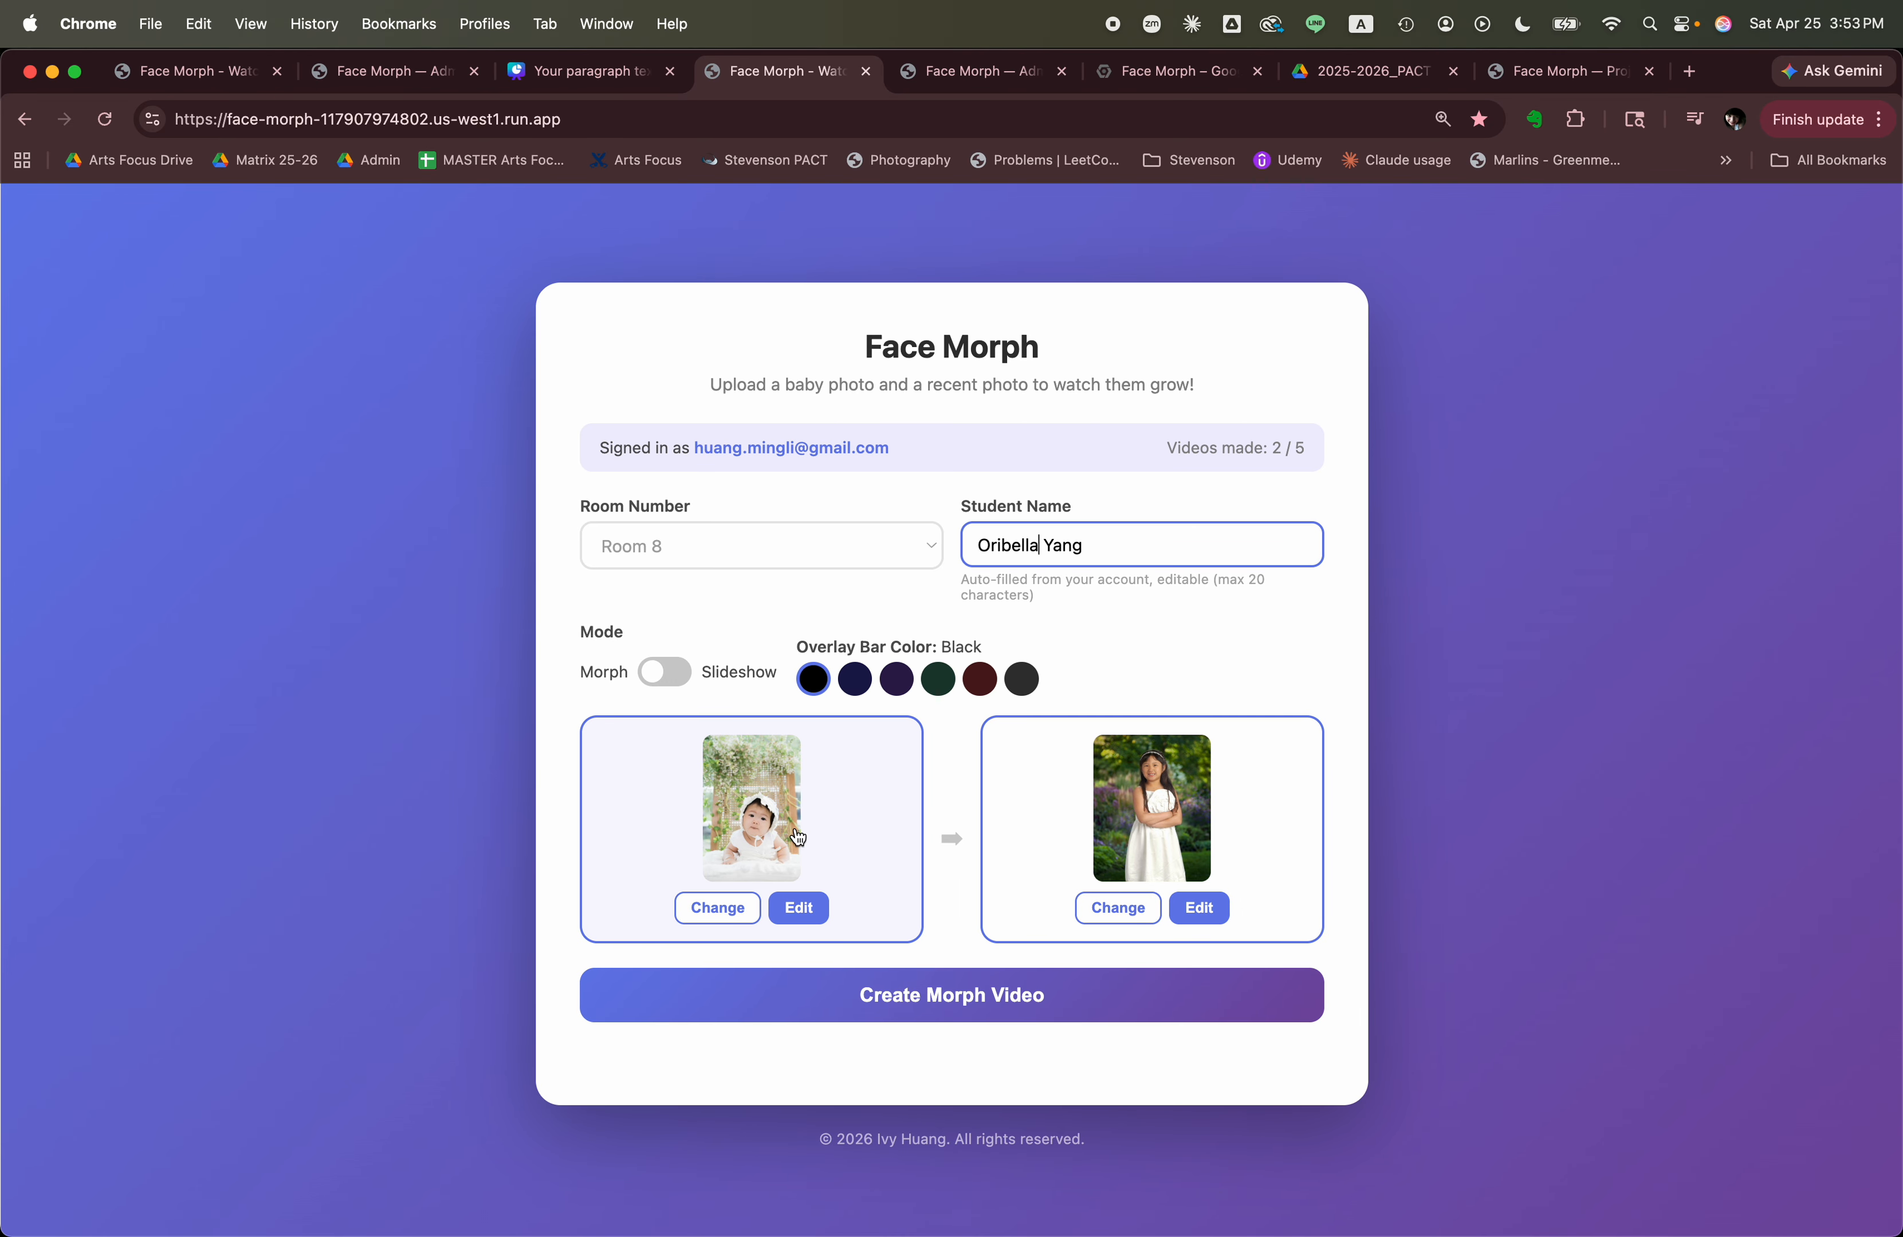
Open the baby photo for editing and toggle automatic enhancement on and off.
{"action": "left_click", "coordinate": [812, 904]}
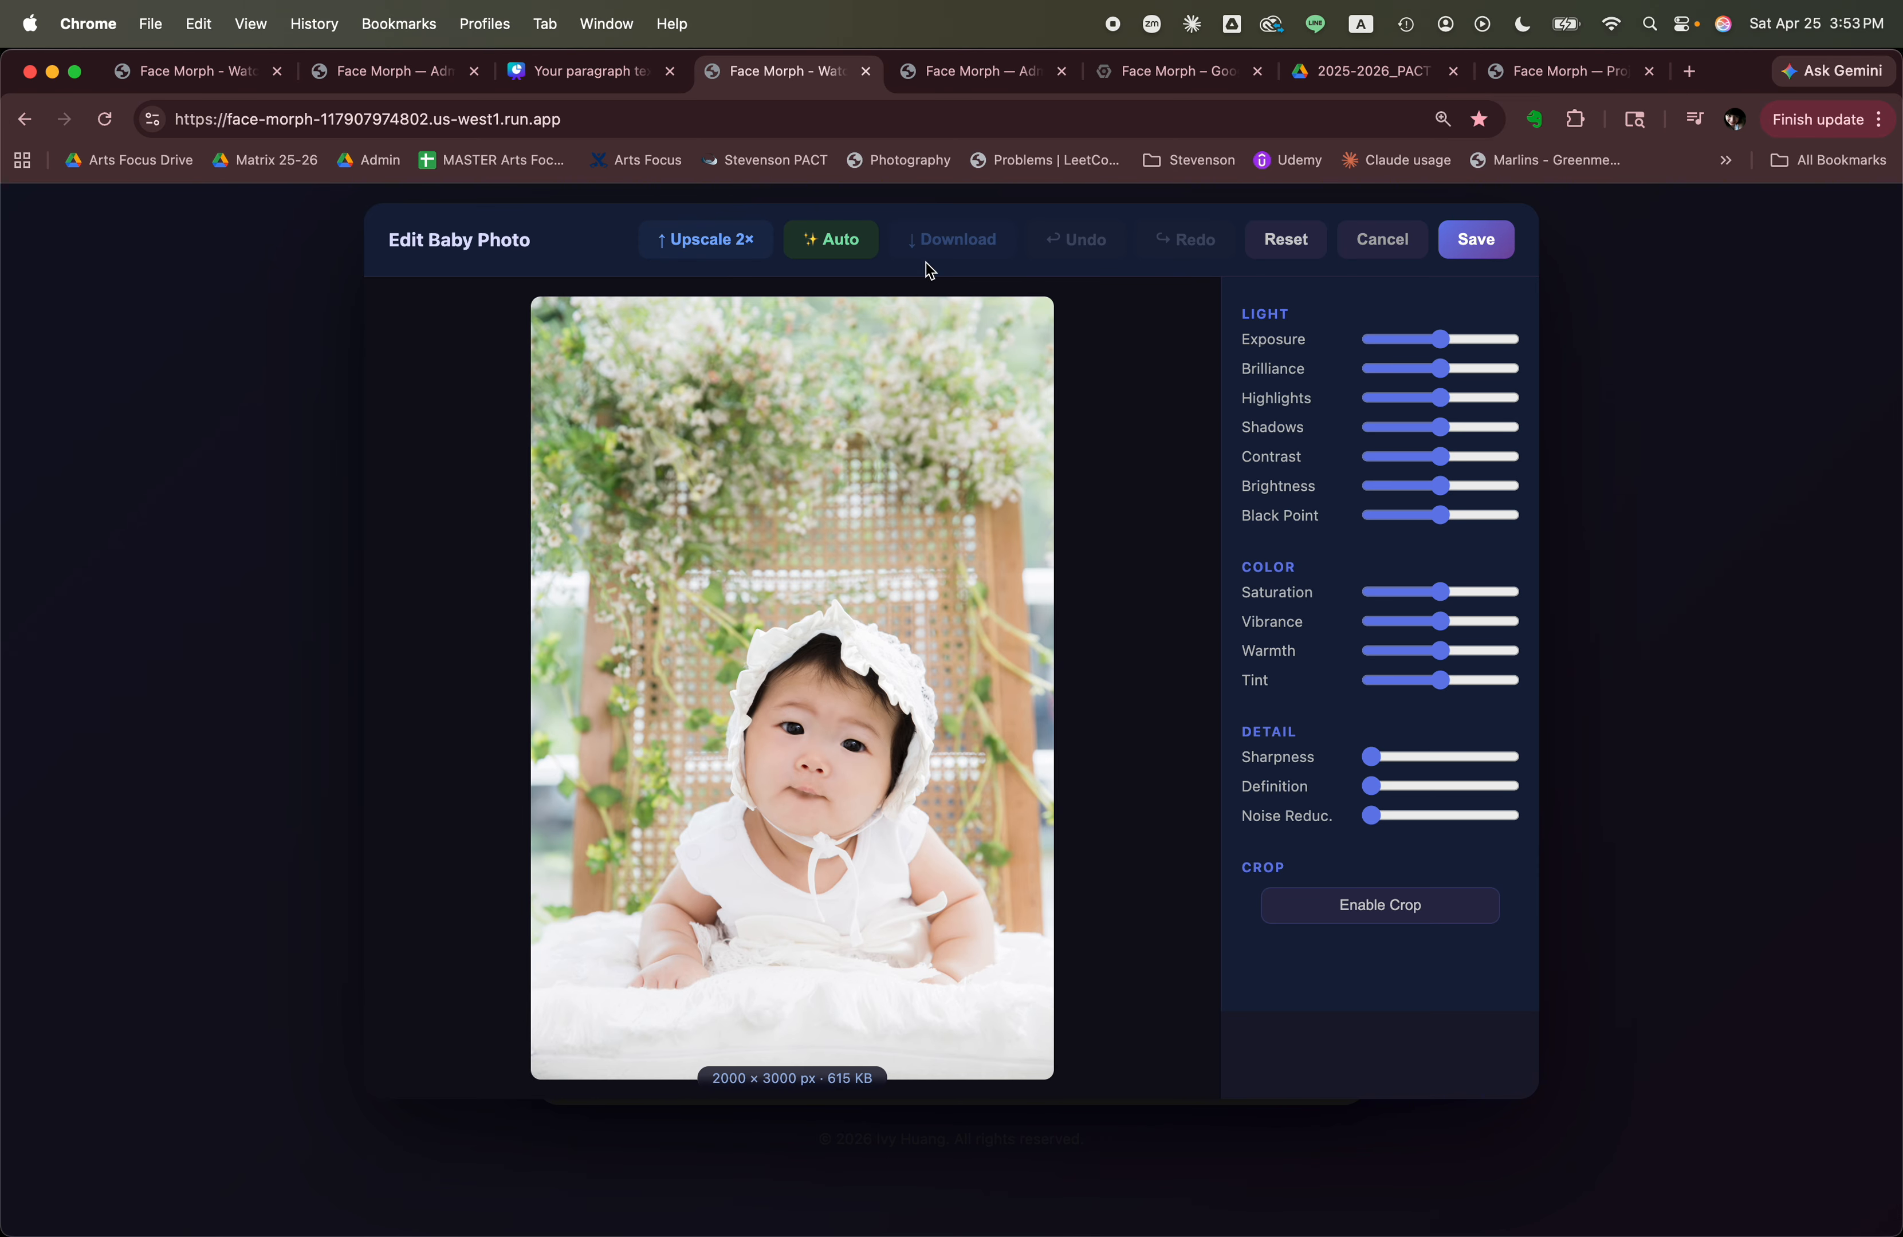
{"action": "left_click", "coordinate": [853, 249]}
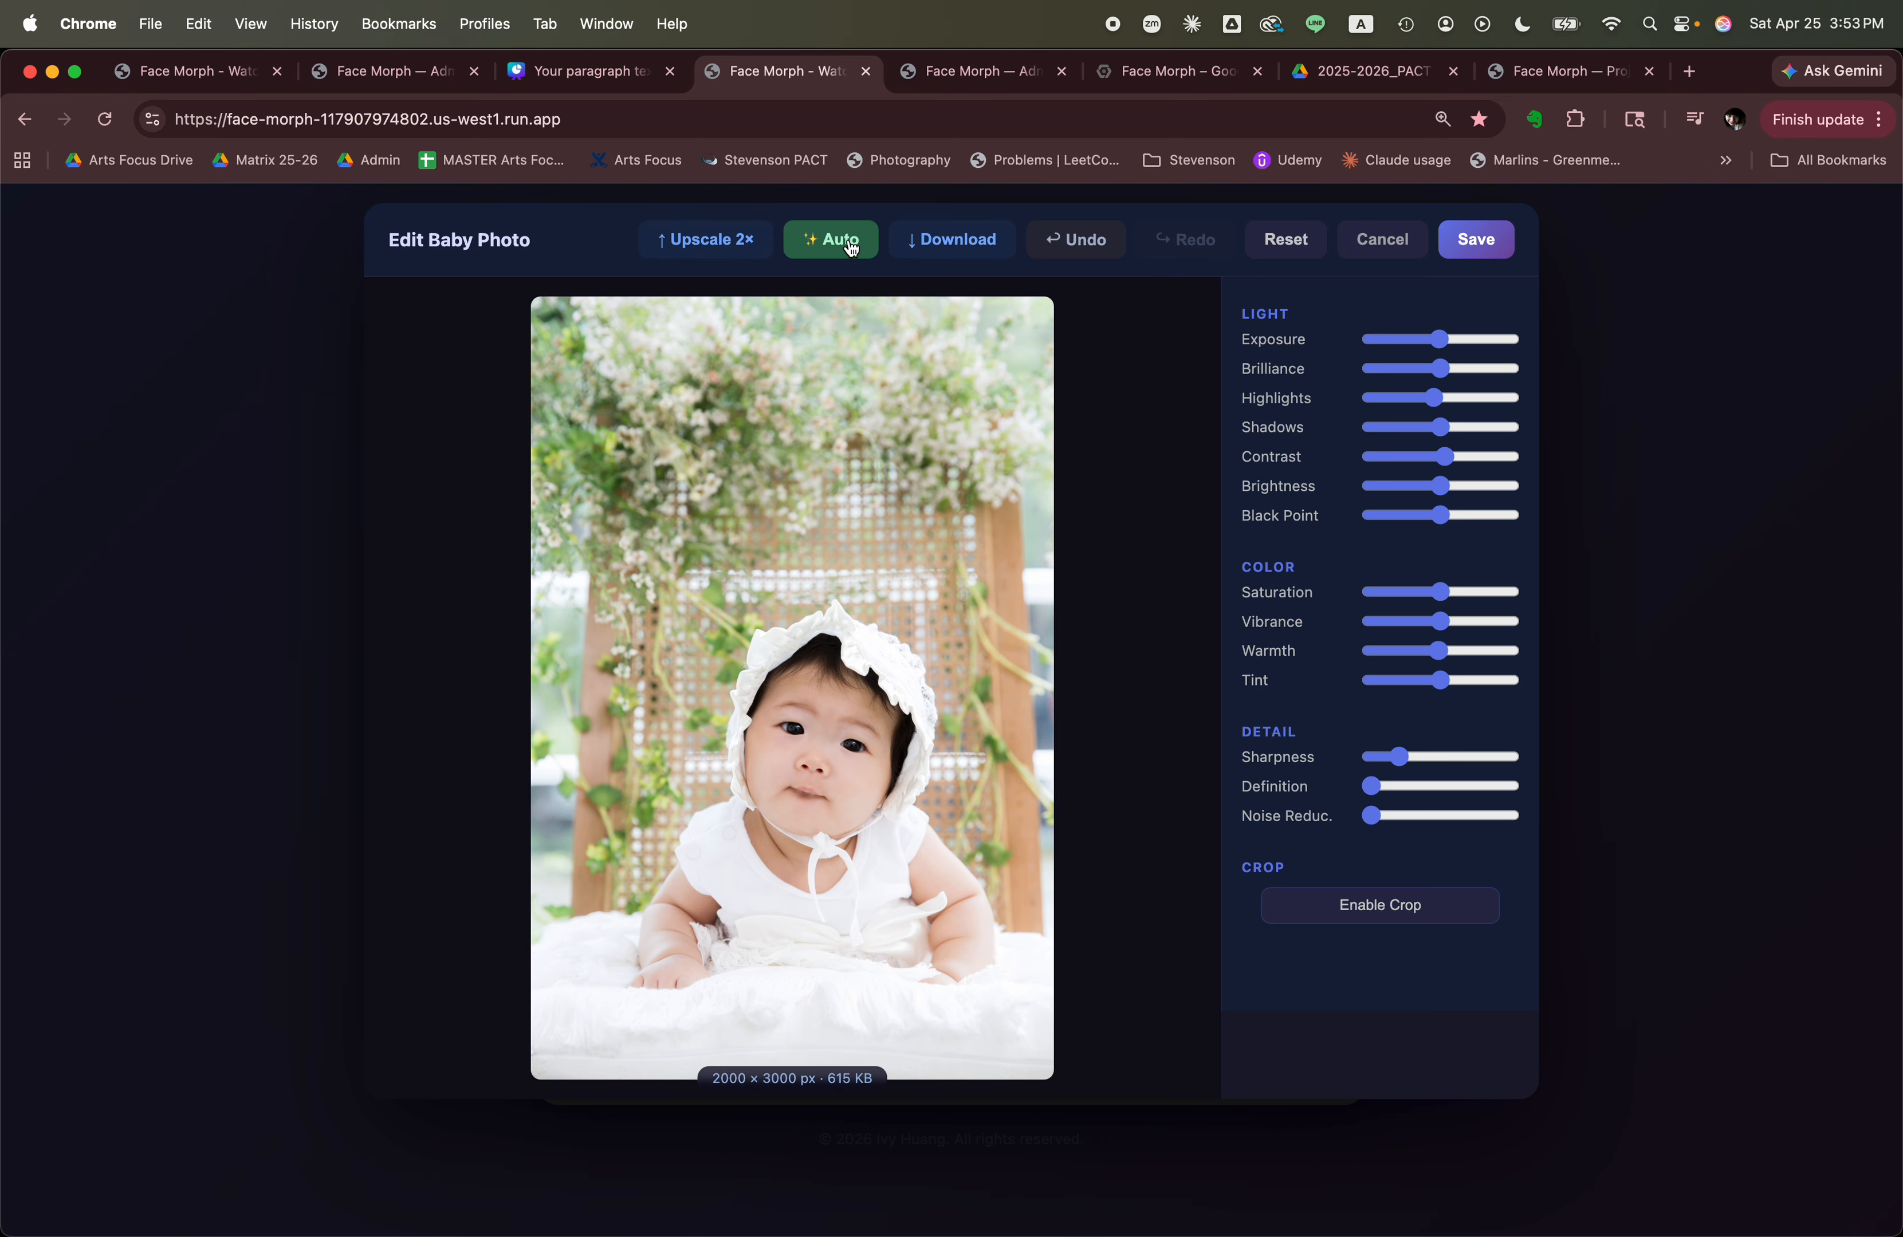
{"action": "left_click", "coordinate": [852, 249]}
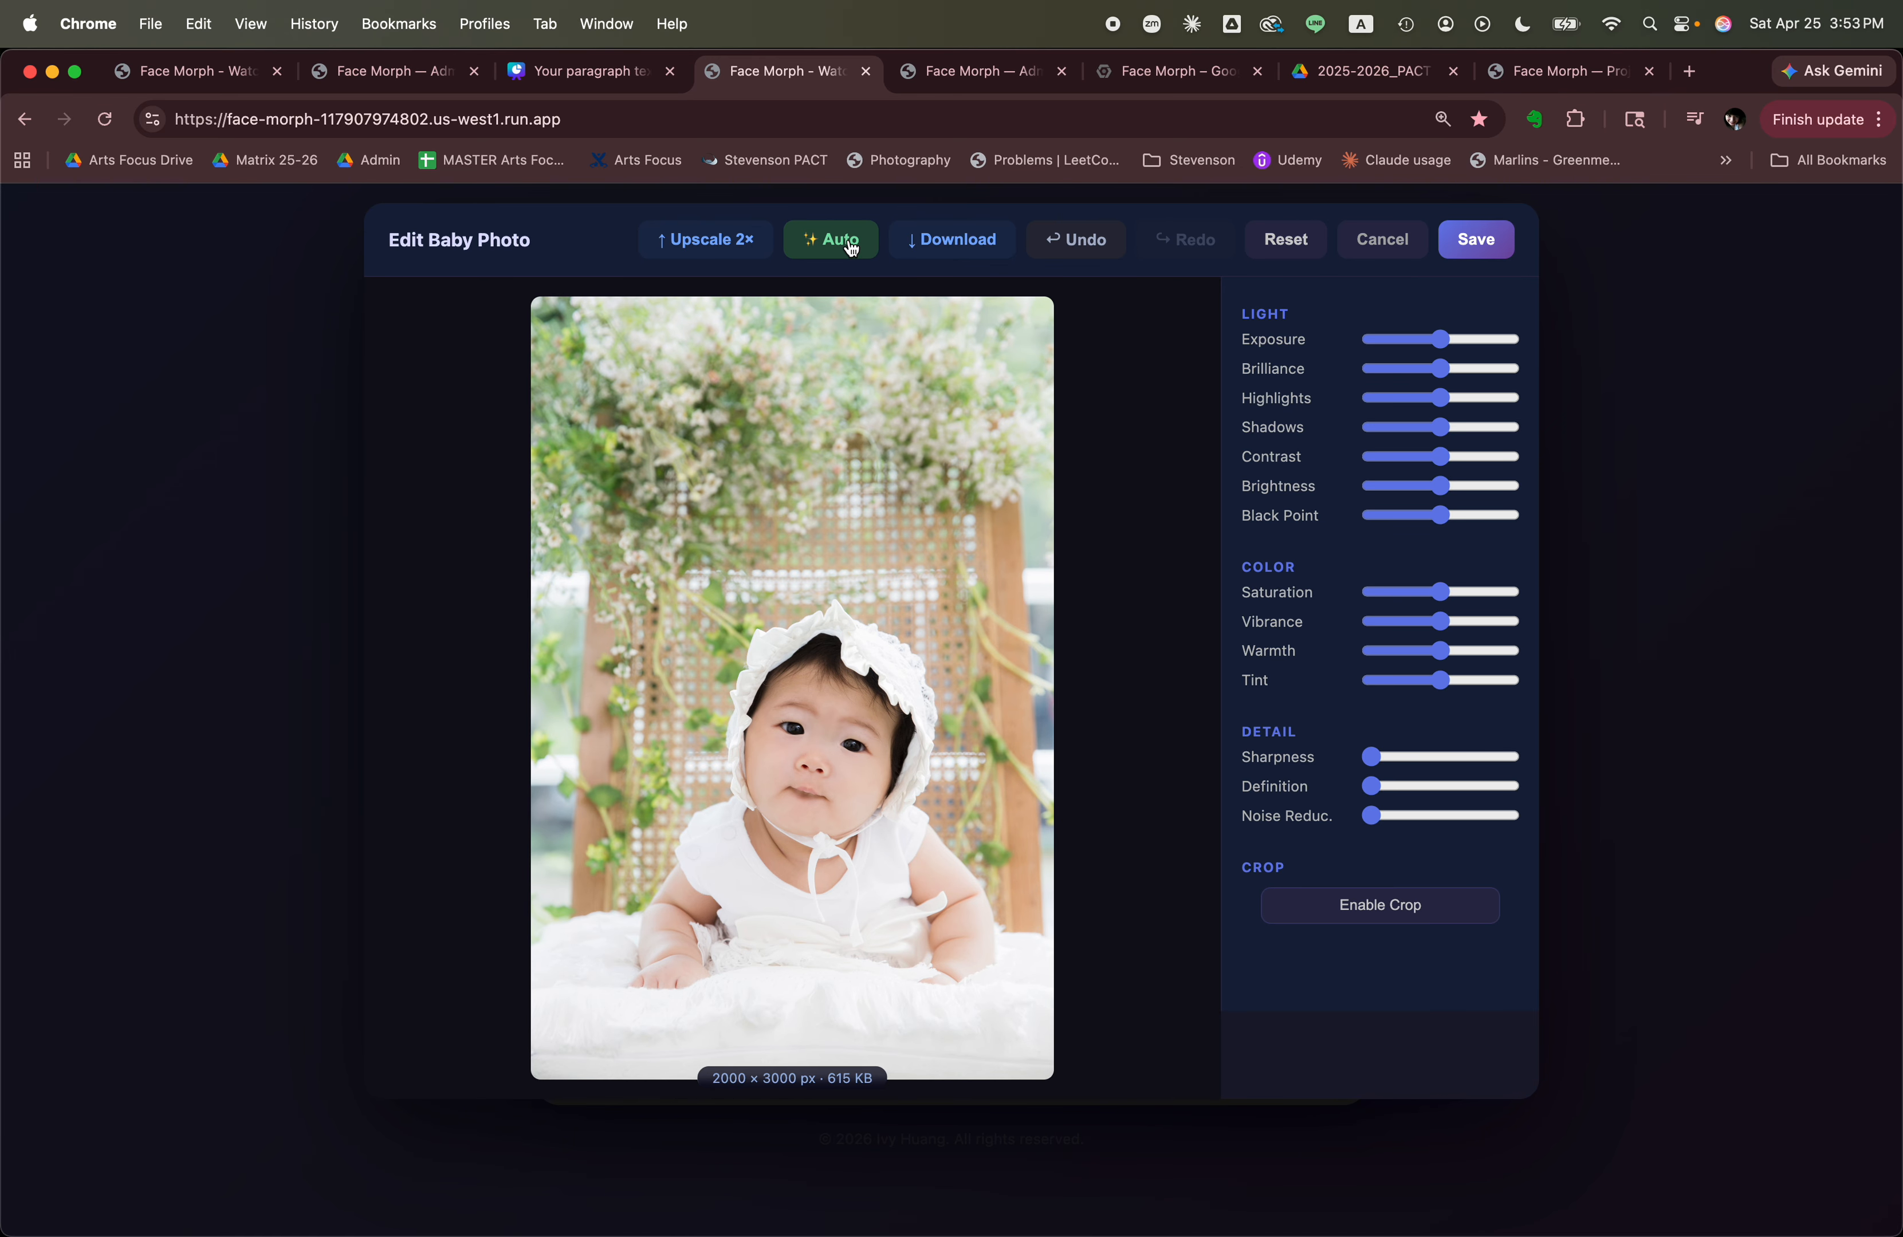
Try maximum vibrance on the baby photo and reset all adjustments.
{"action": "scroll", "coordinate": [1421, 341], "scroll_direction": "right", "scroll_amount": 1}
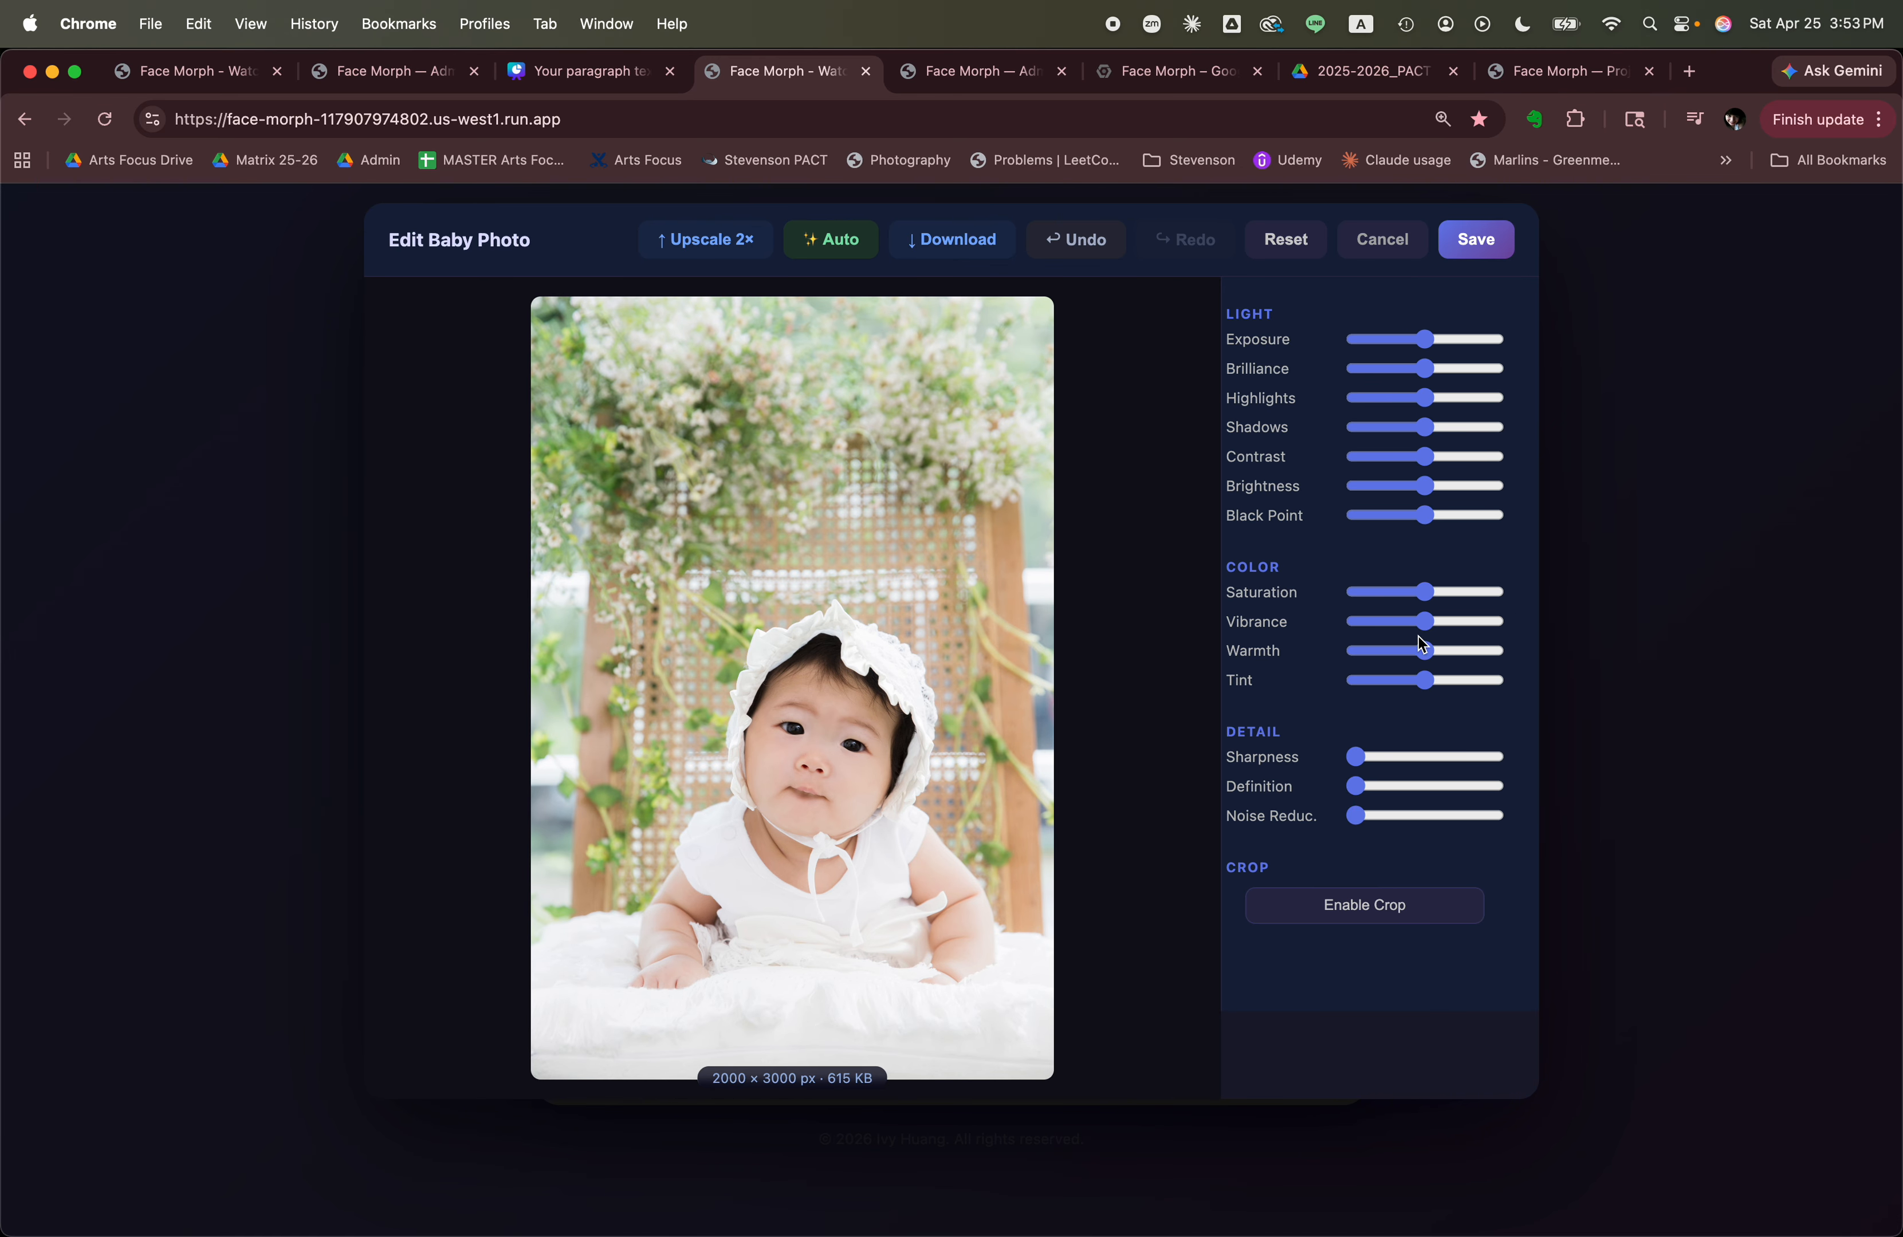
{"action": "left_click_drag", "start_coordinate": [1423, 631], "coordinate": [1495, 626]}
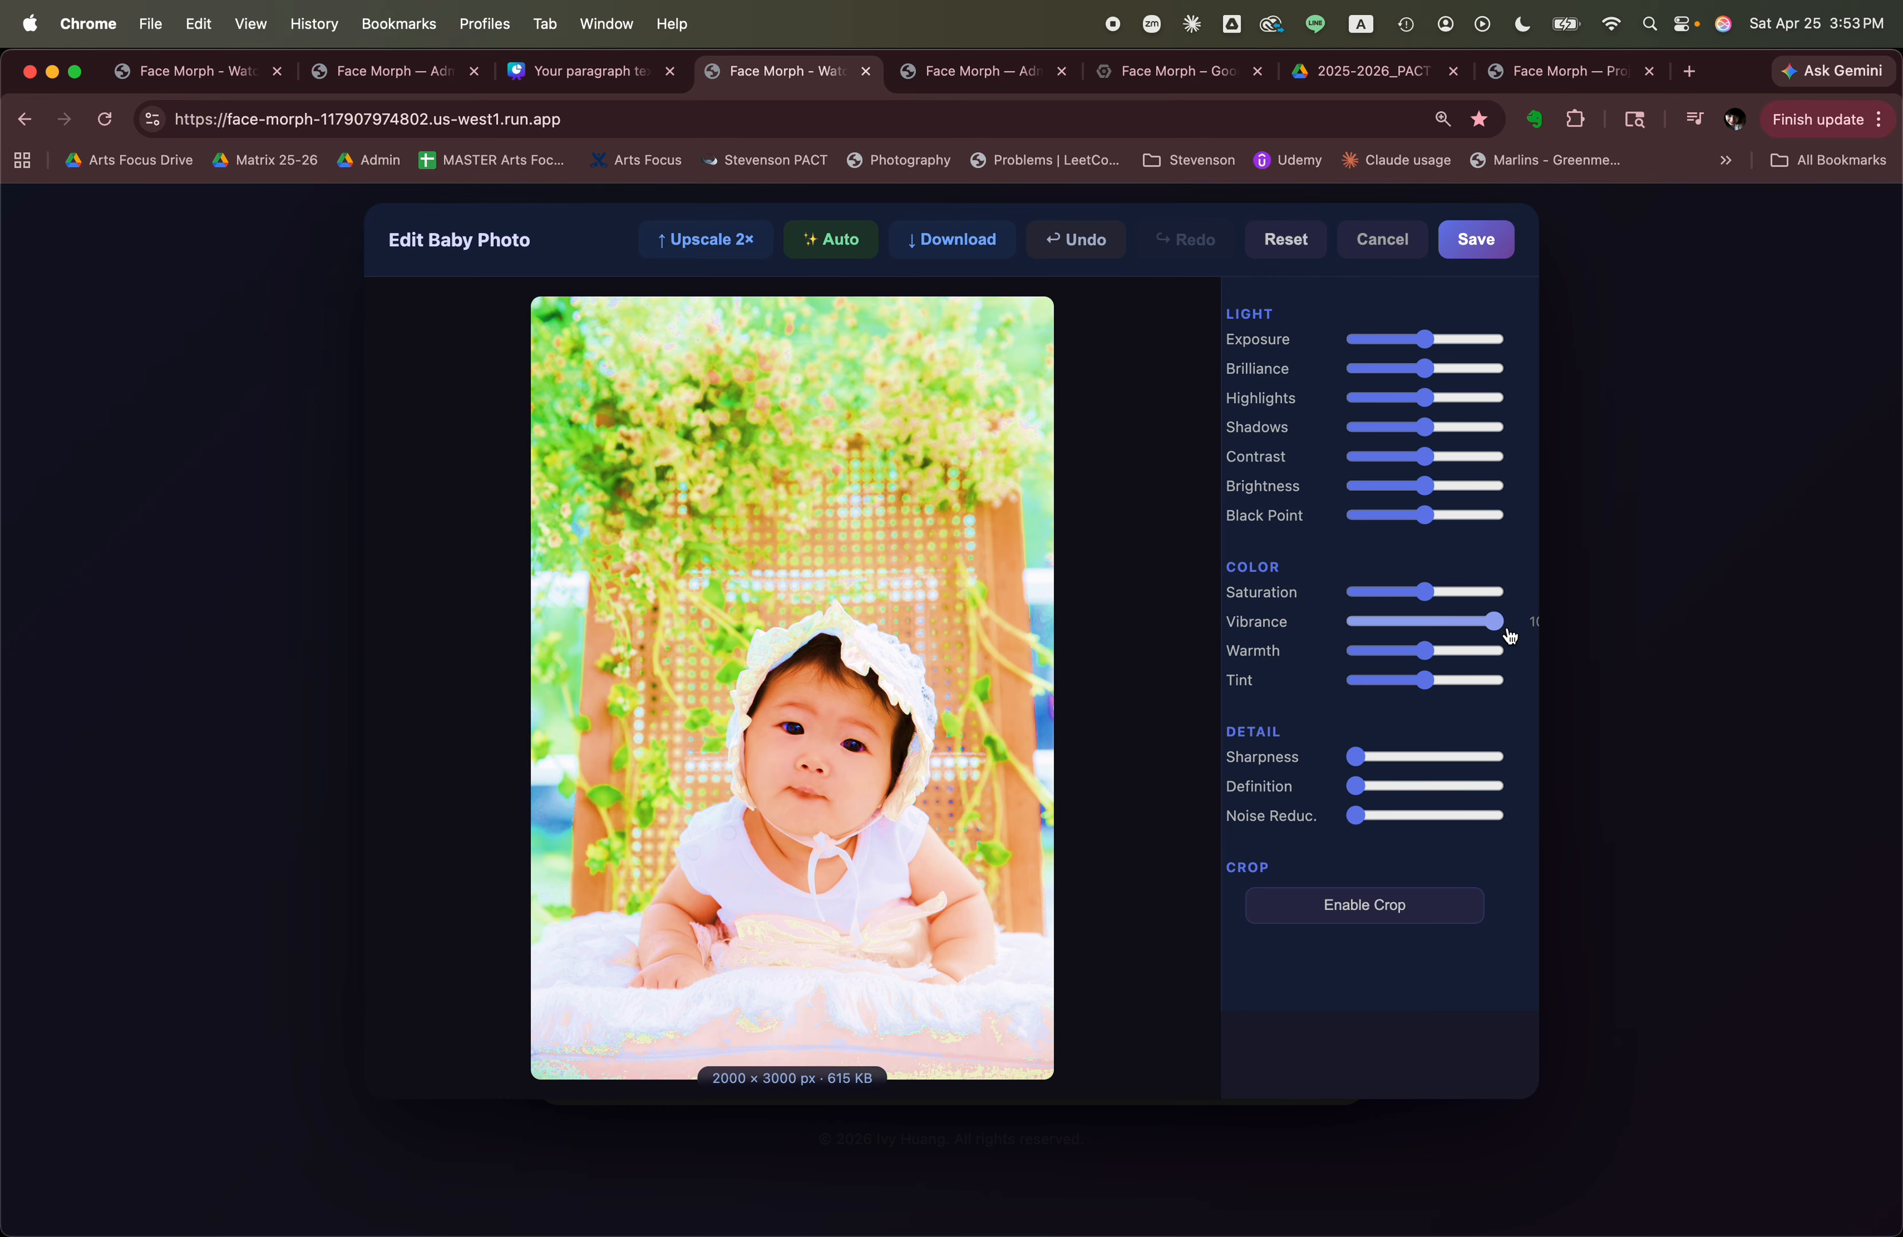
{"action": "left_click", "coordinate": [1287, 241]}
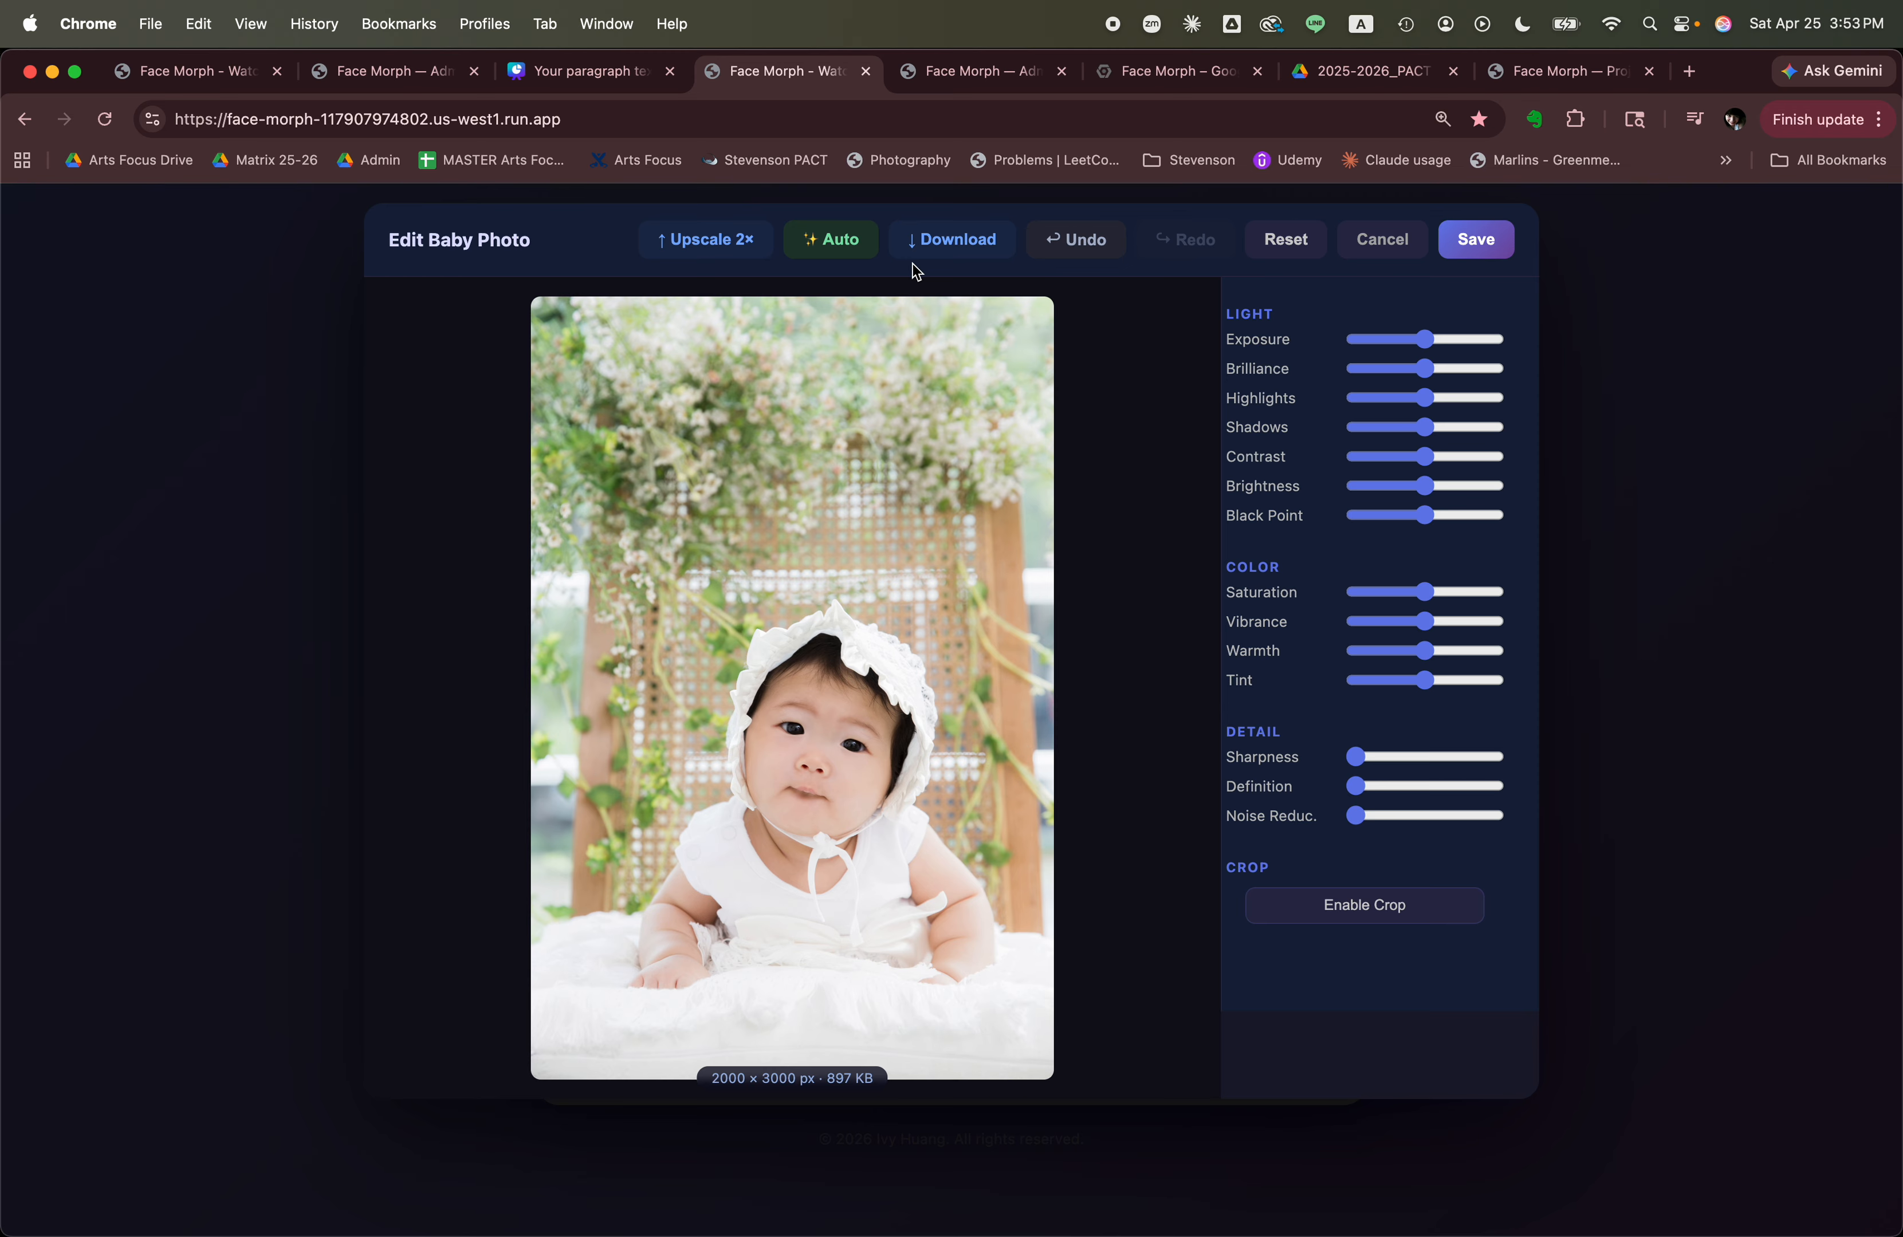
Apply automatic enhancement to the baby photo and download the edited copy.
{"action": "left_click", "coordinate": [857, 254]}
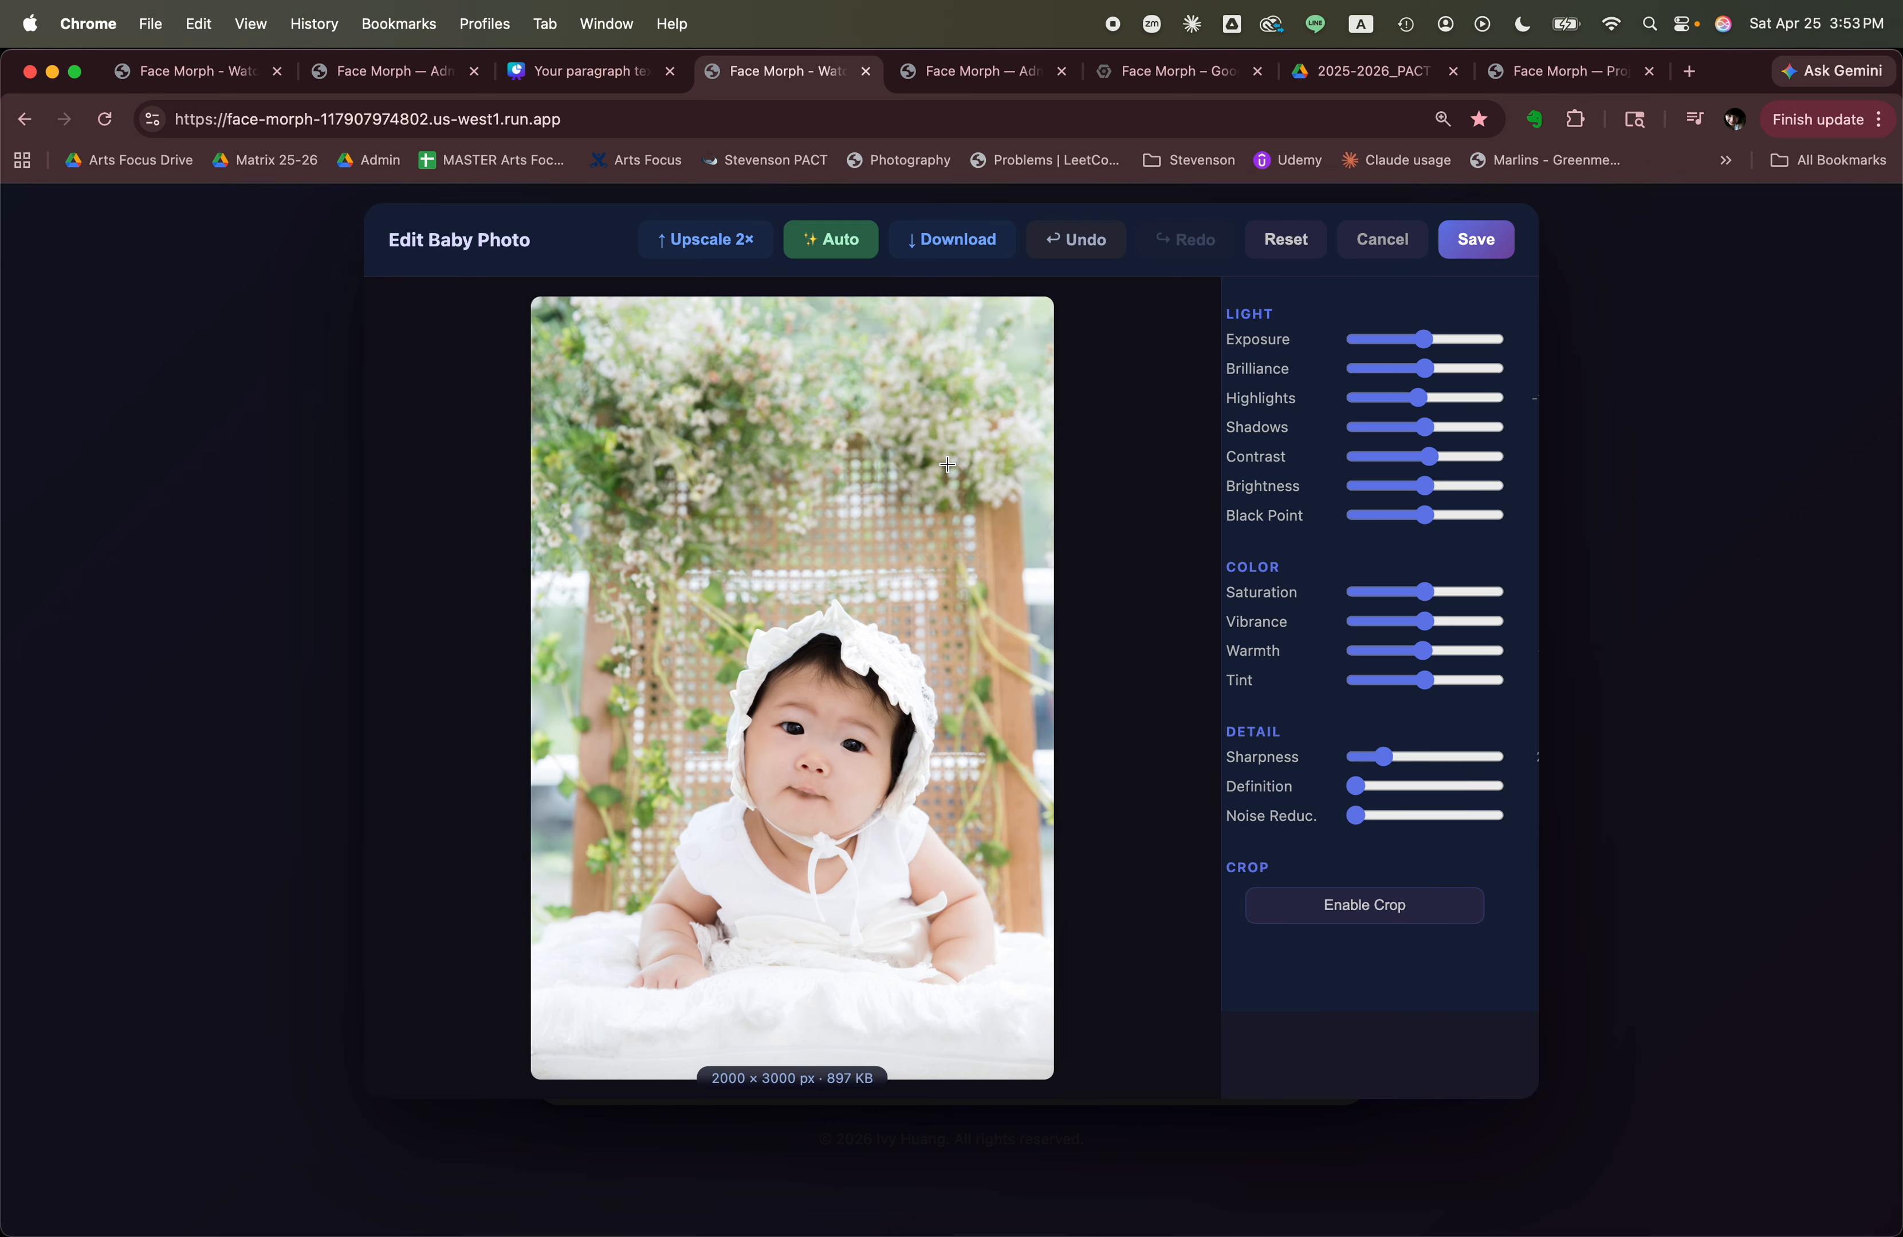
{"action": "left_click", "coordinate": [989, 255]}
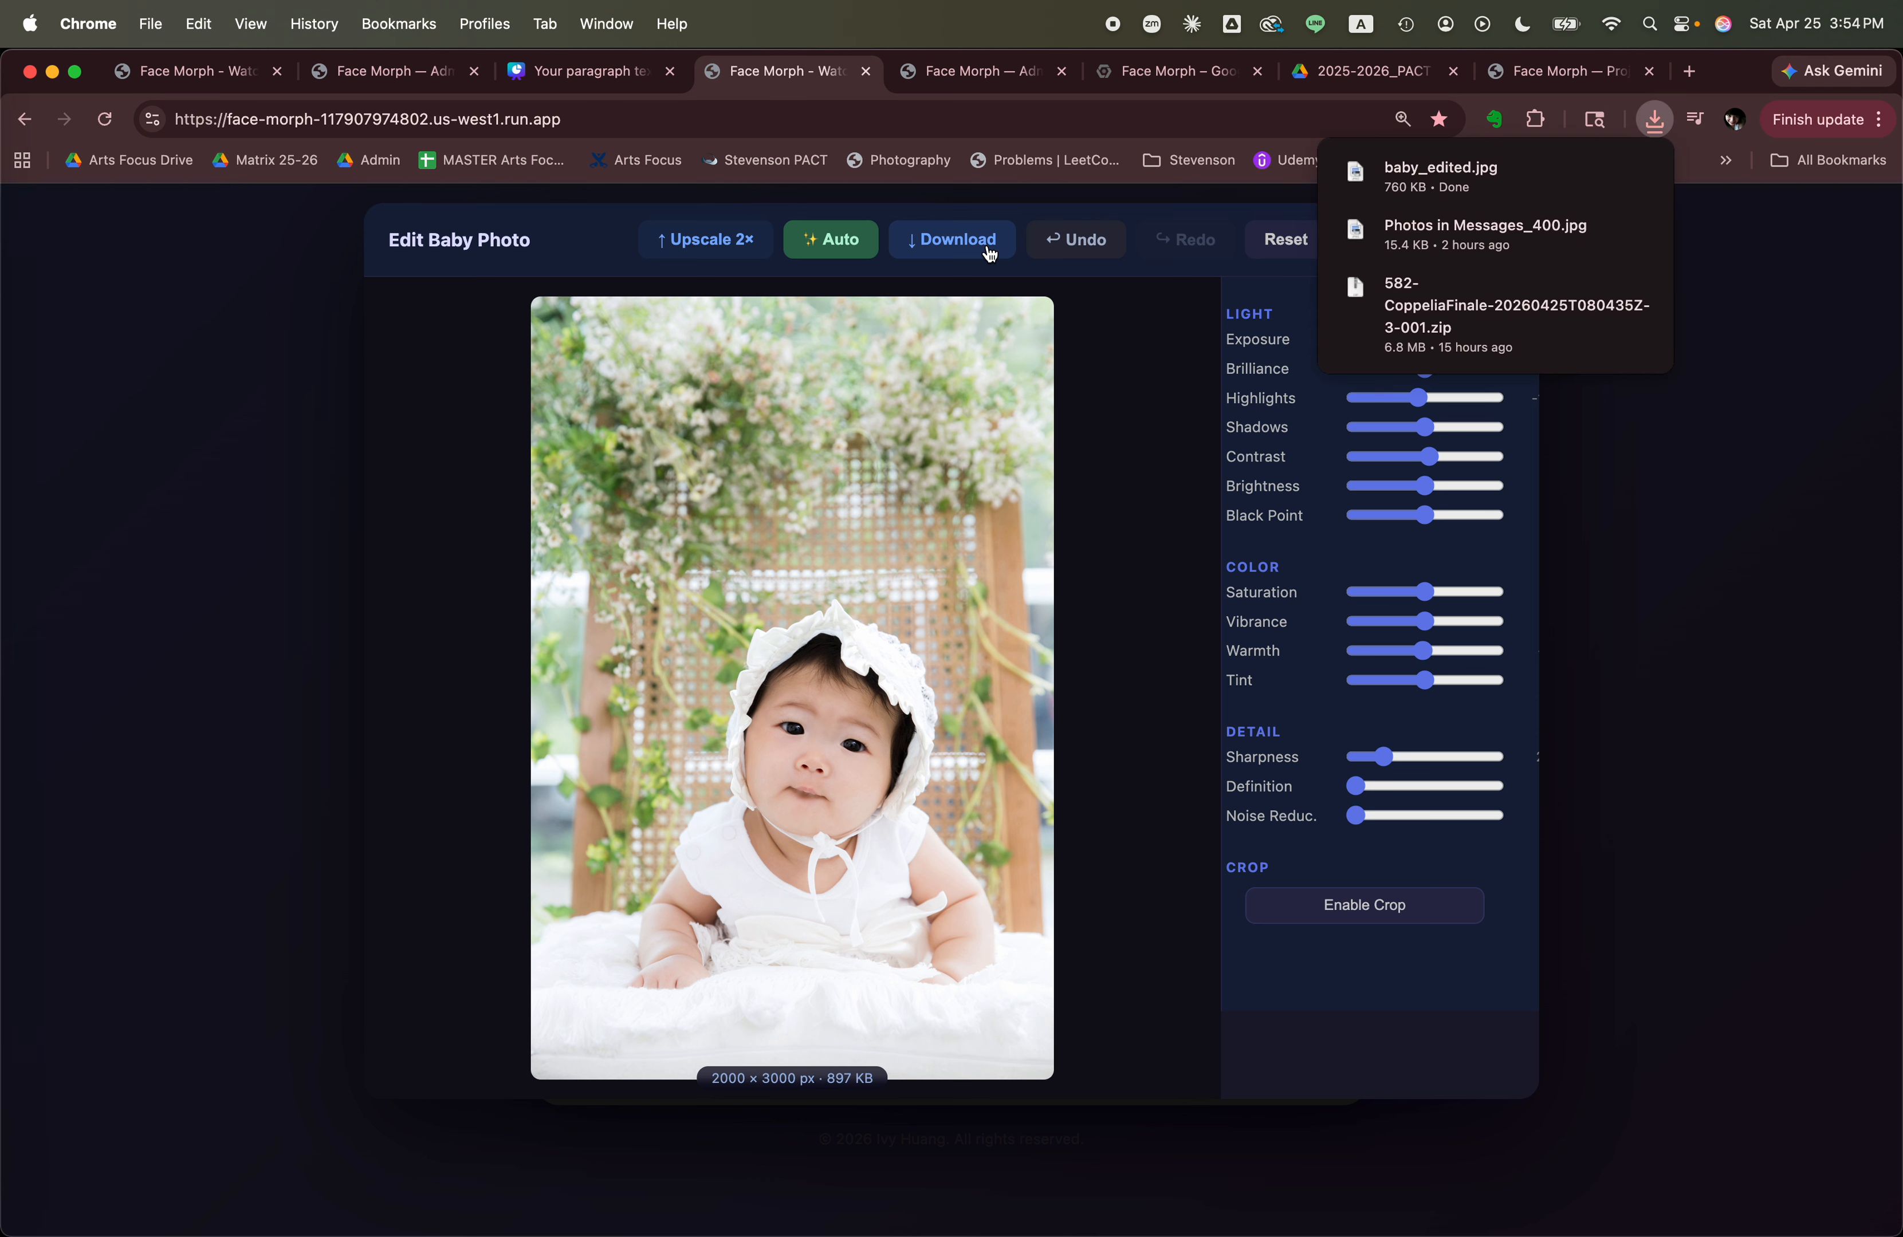
{"action": "left_click", "coordinate": [1123, 327]}
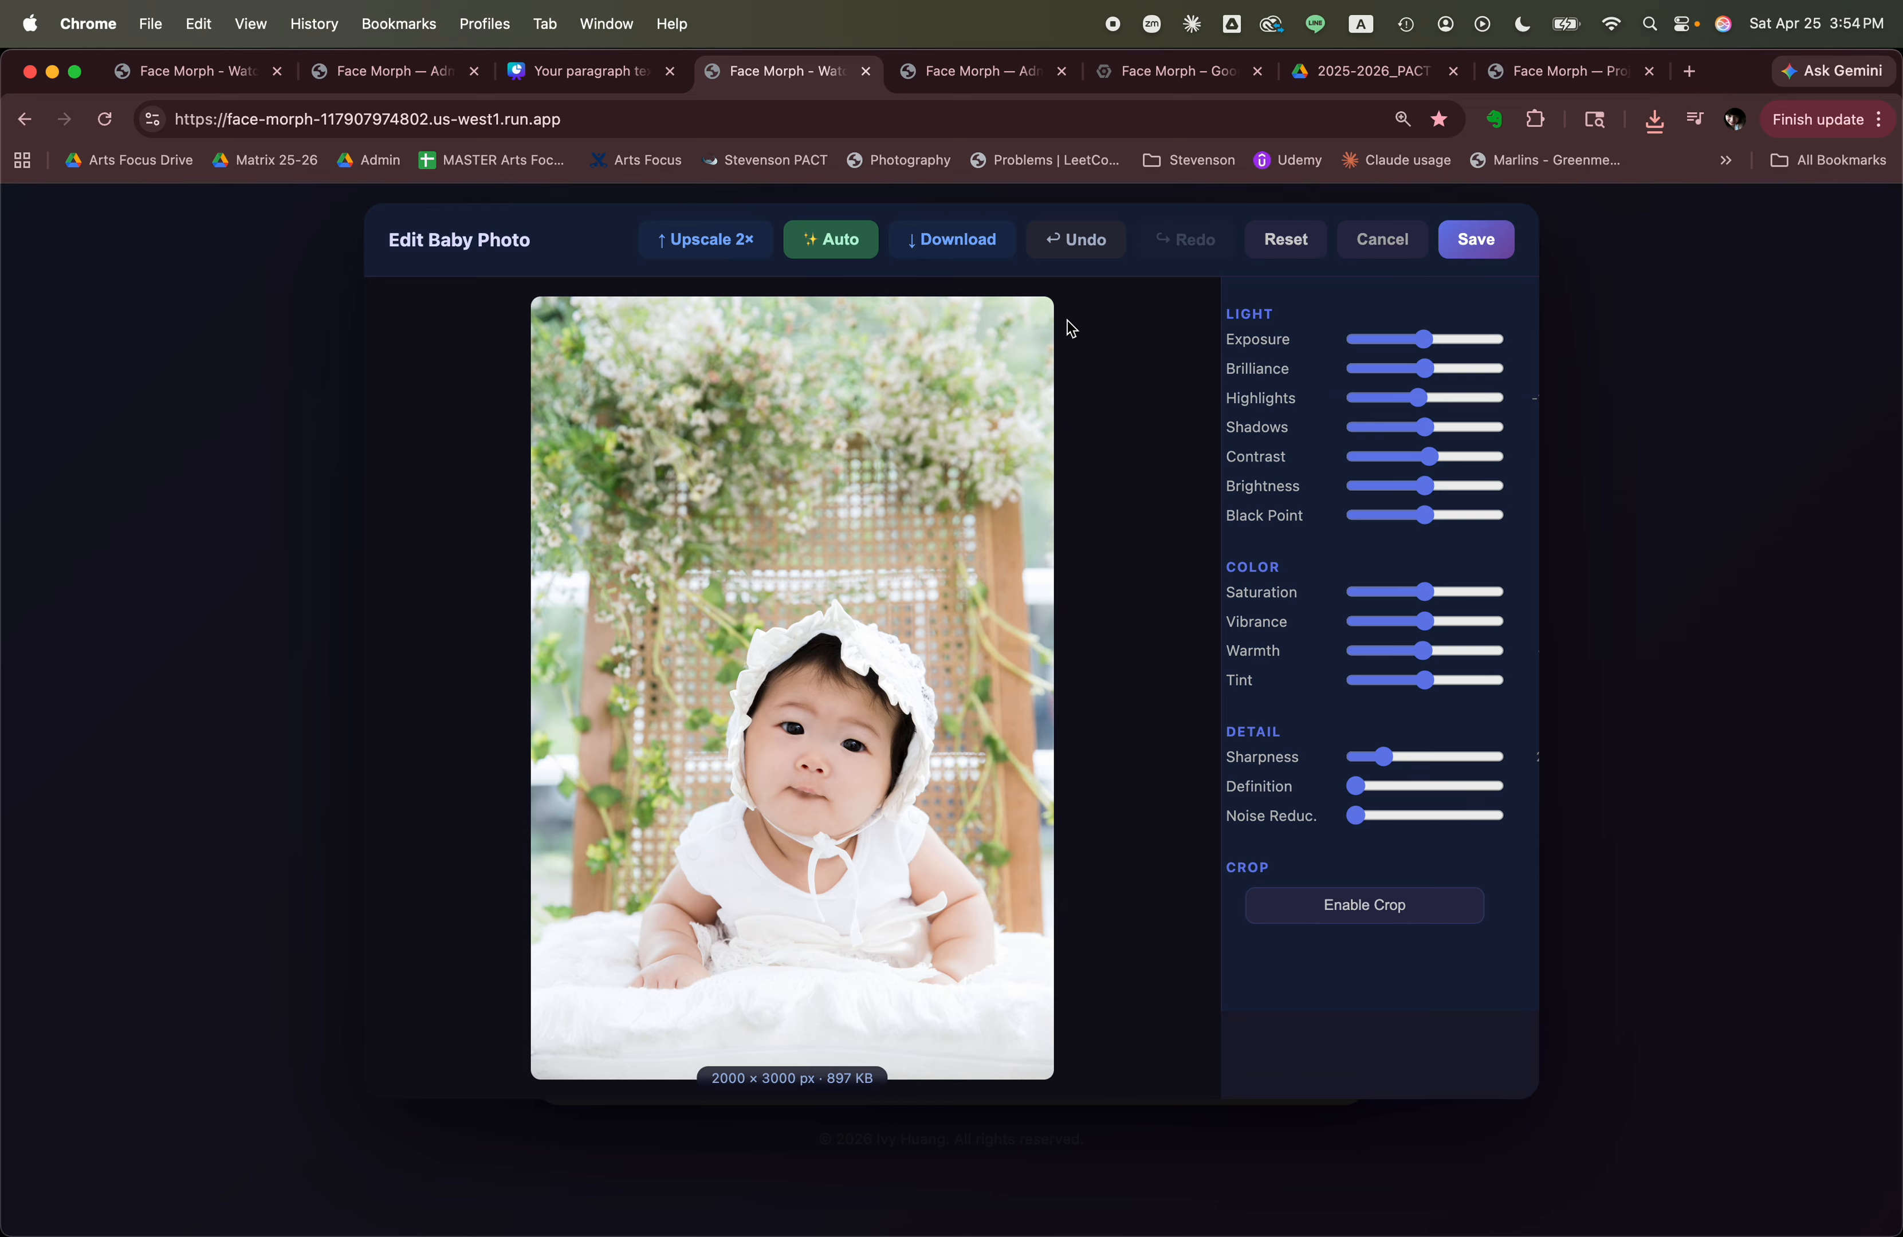
Save the enhanced baby photo and reopen it in the editor to check its adjustments.
{"action": "left_click", "coordinate": [1487, 243]}
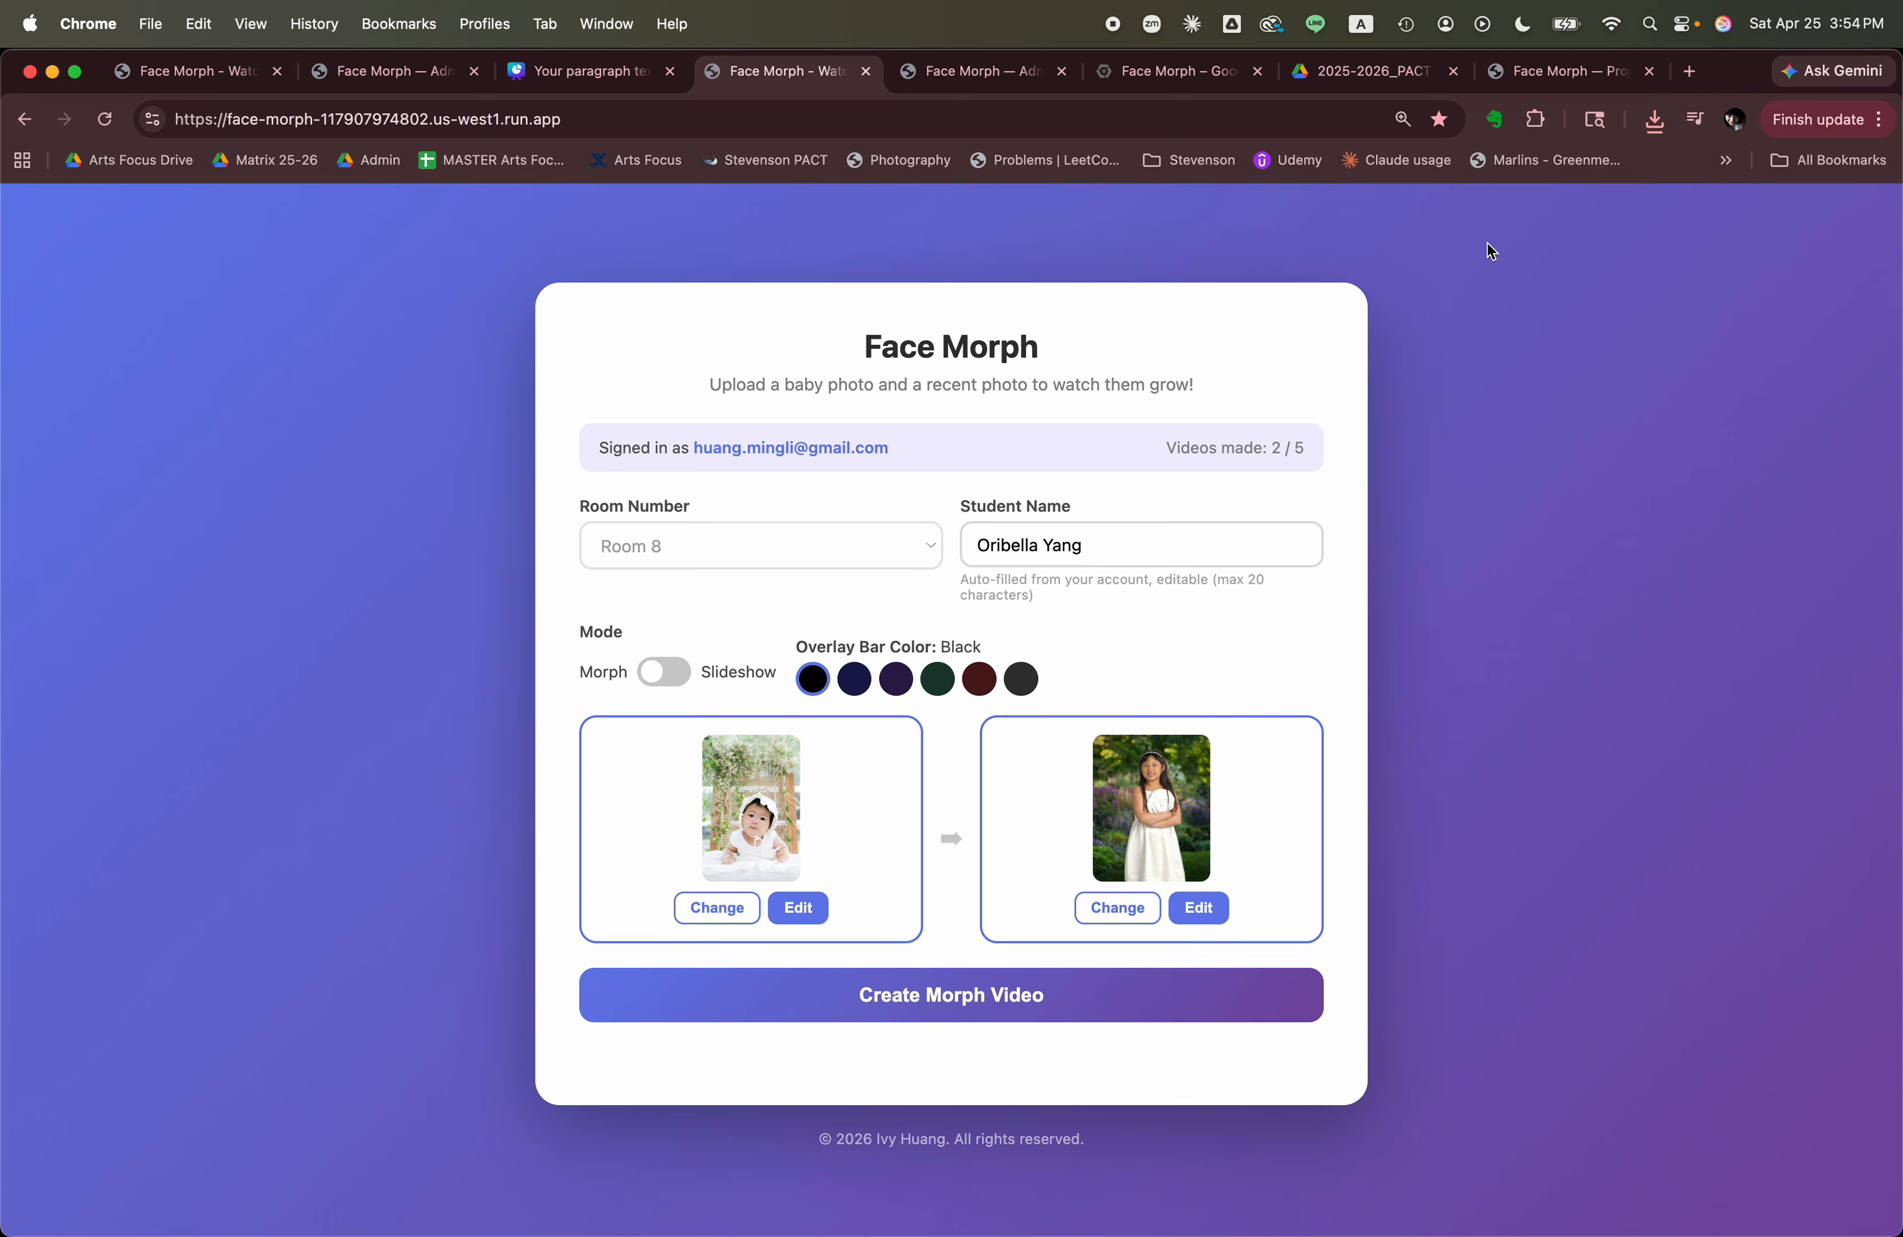
{"action": "left_click", "coordinate": [809, 915]}
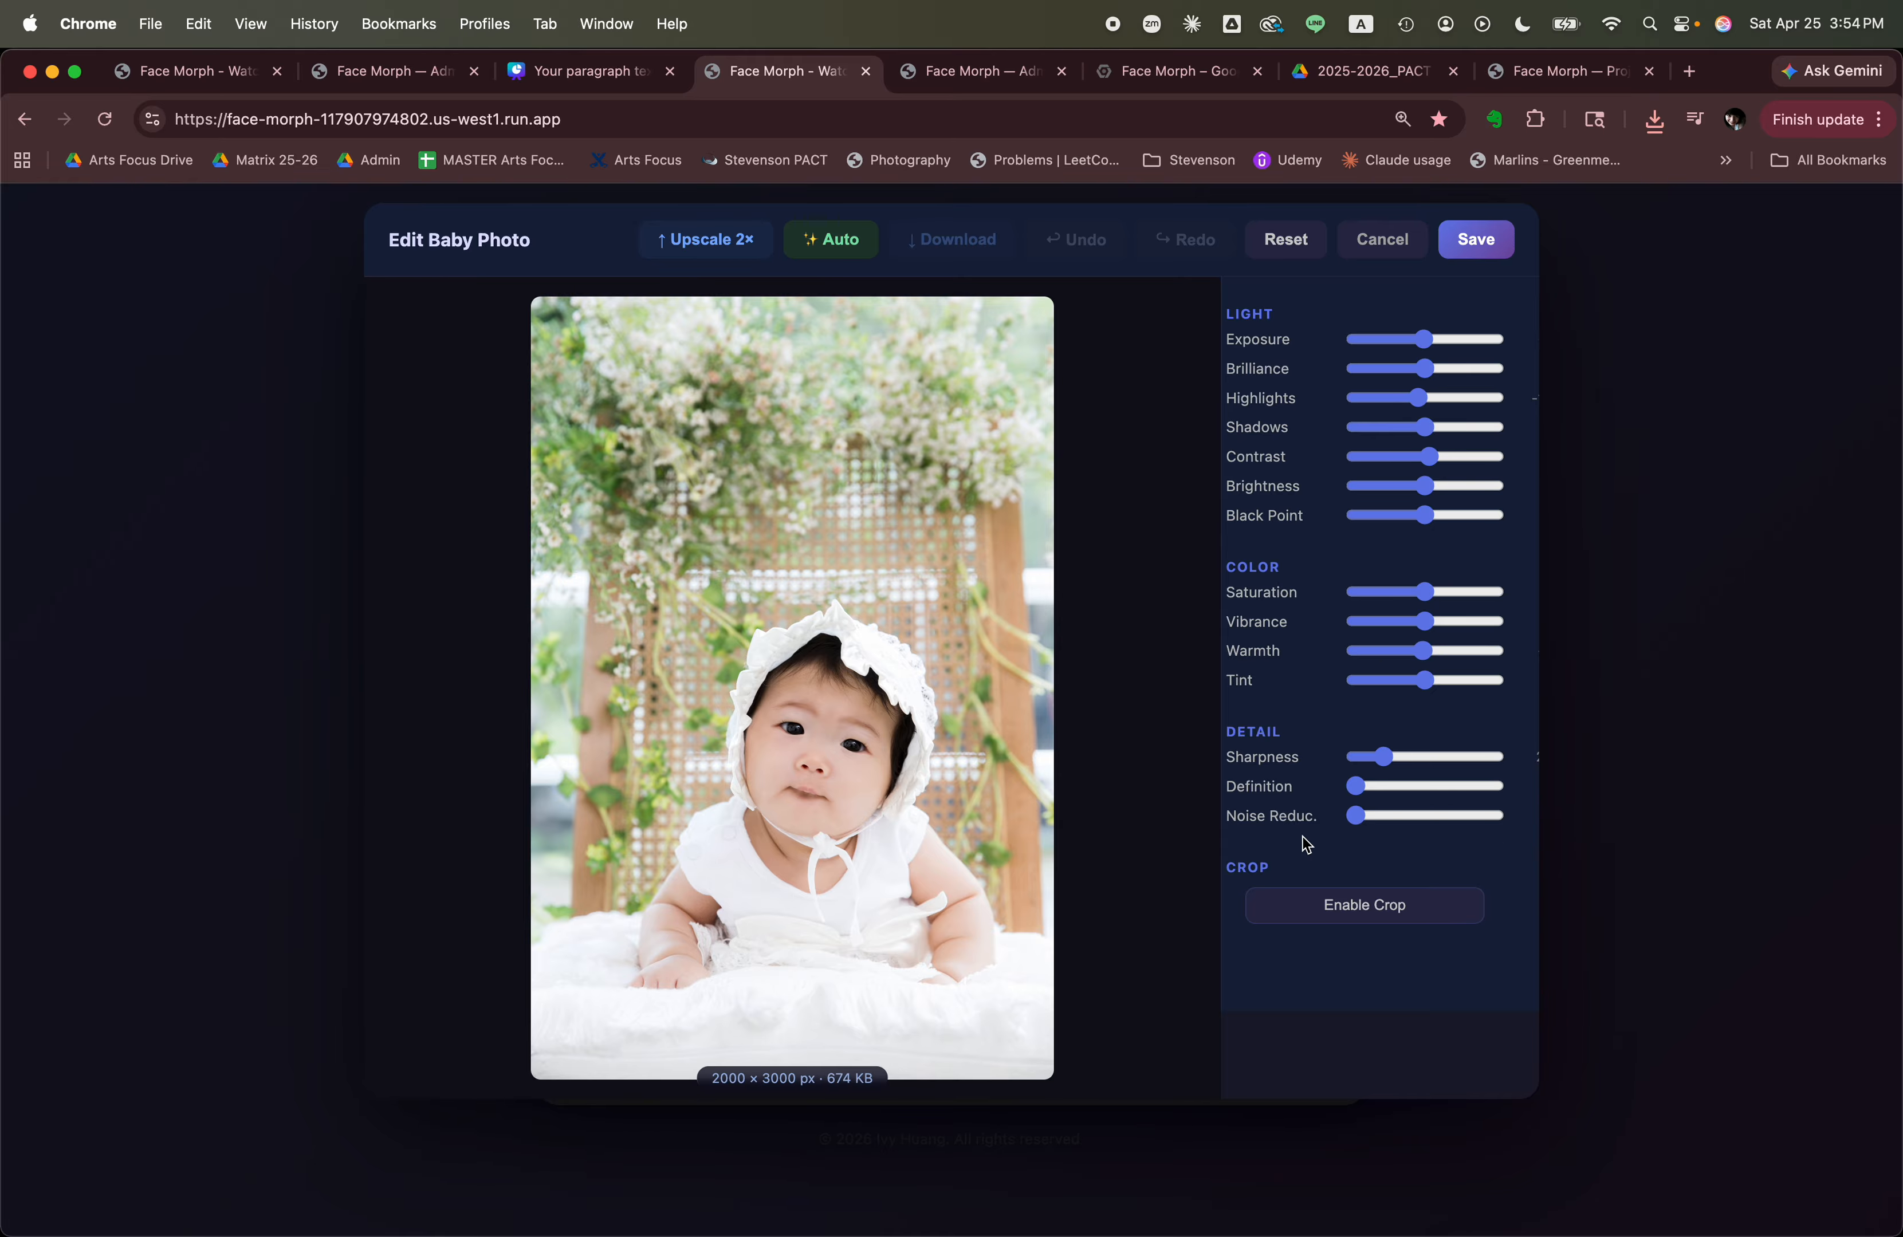
{"action": "left_click", "coordinate": [1474, 243]}
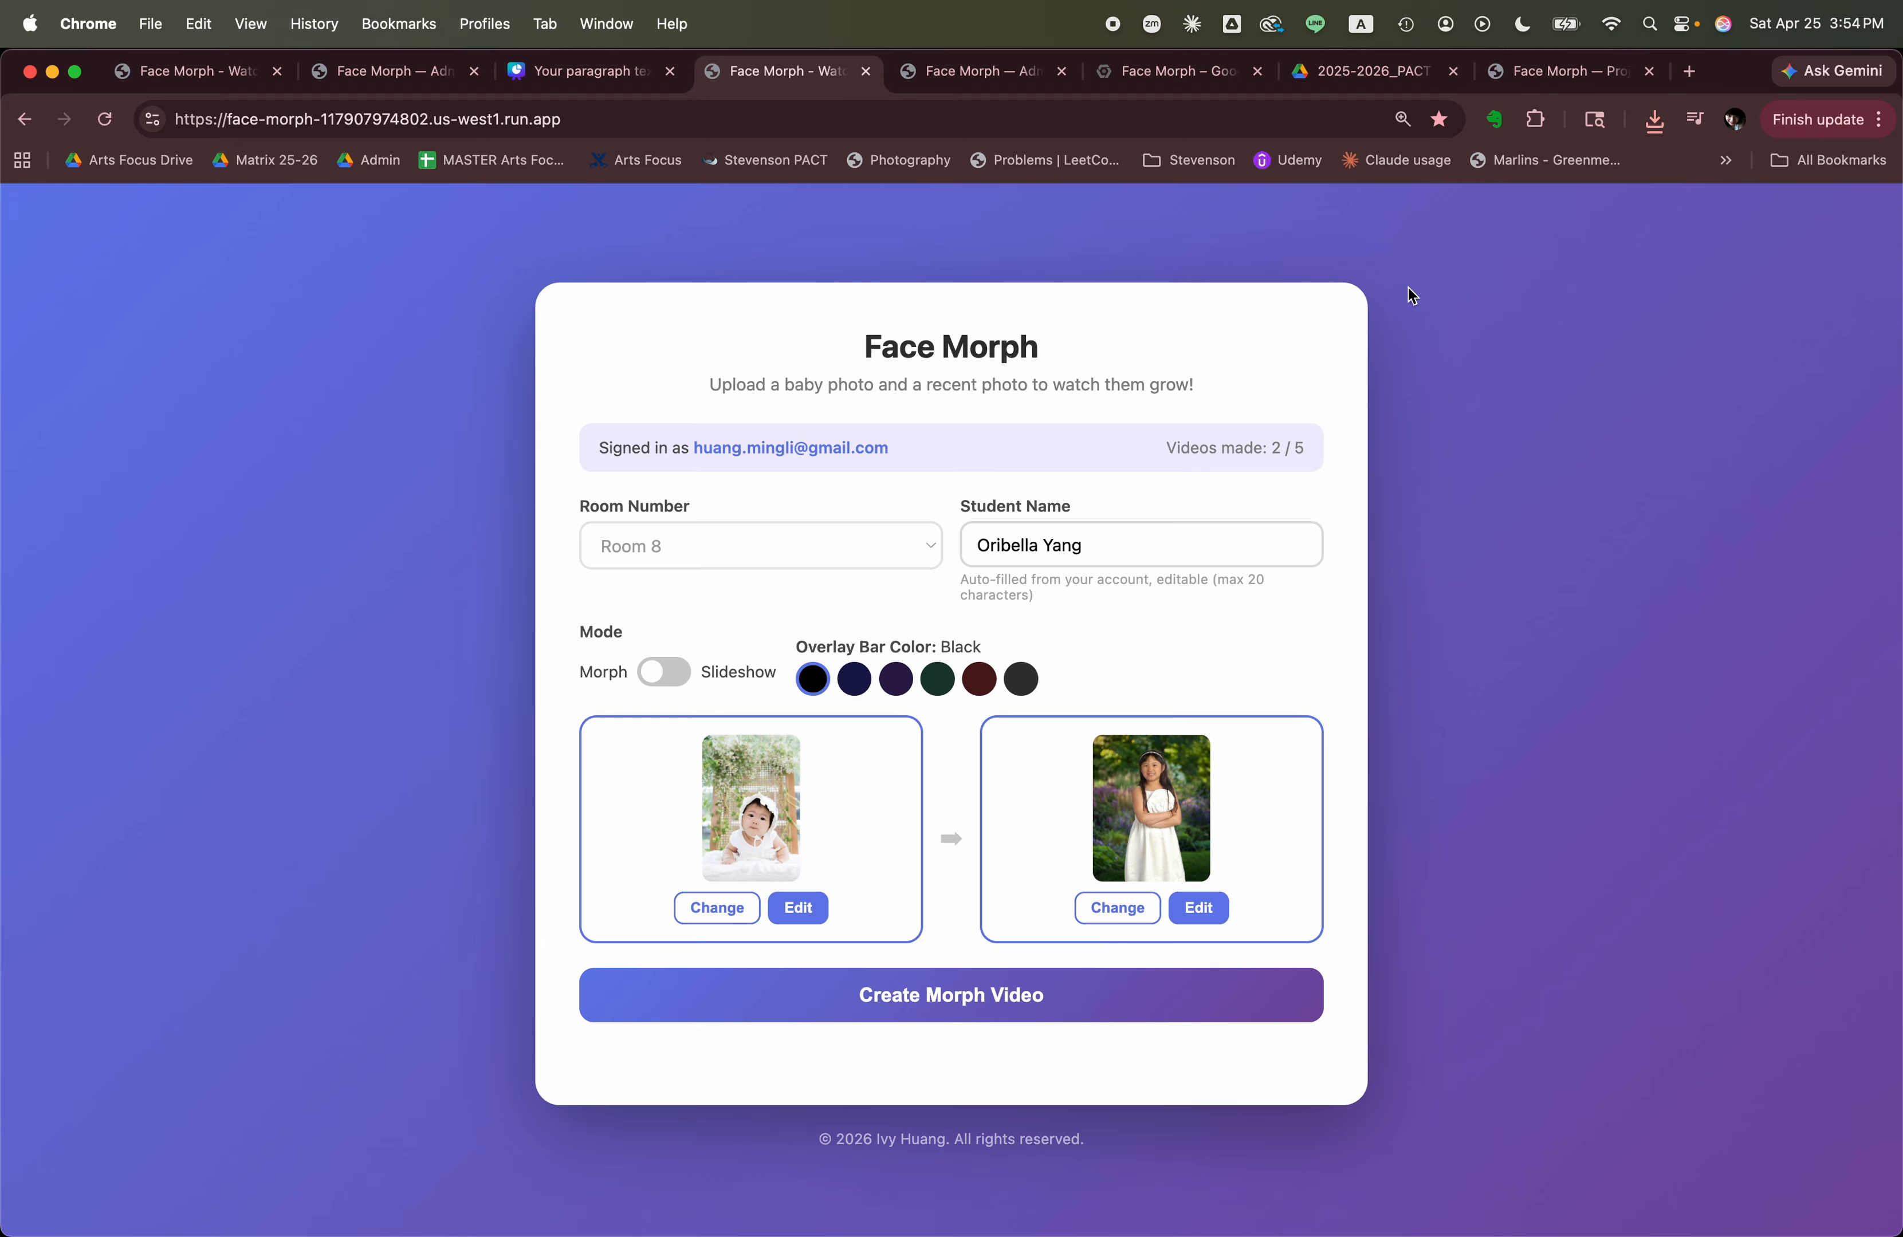
Crop the 5th grade photo with the crop frame shifted up to leave space above the head, and save it.
{"action": "left_click", "coordinate": [1198, 908]}
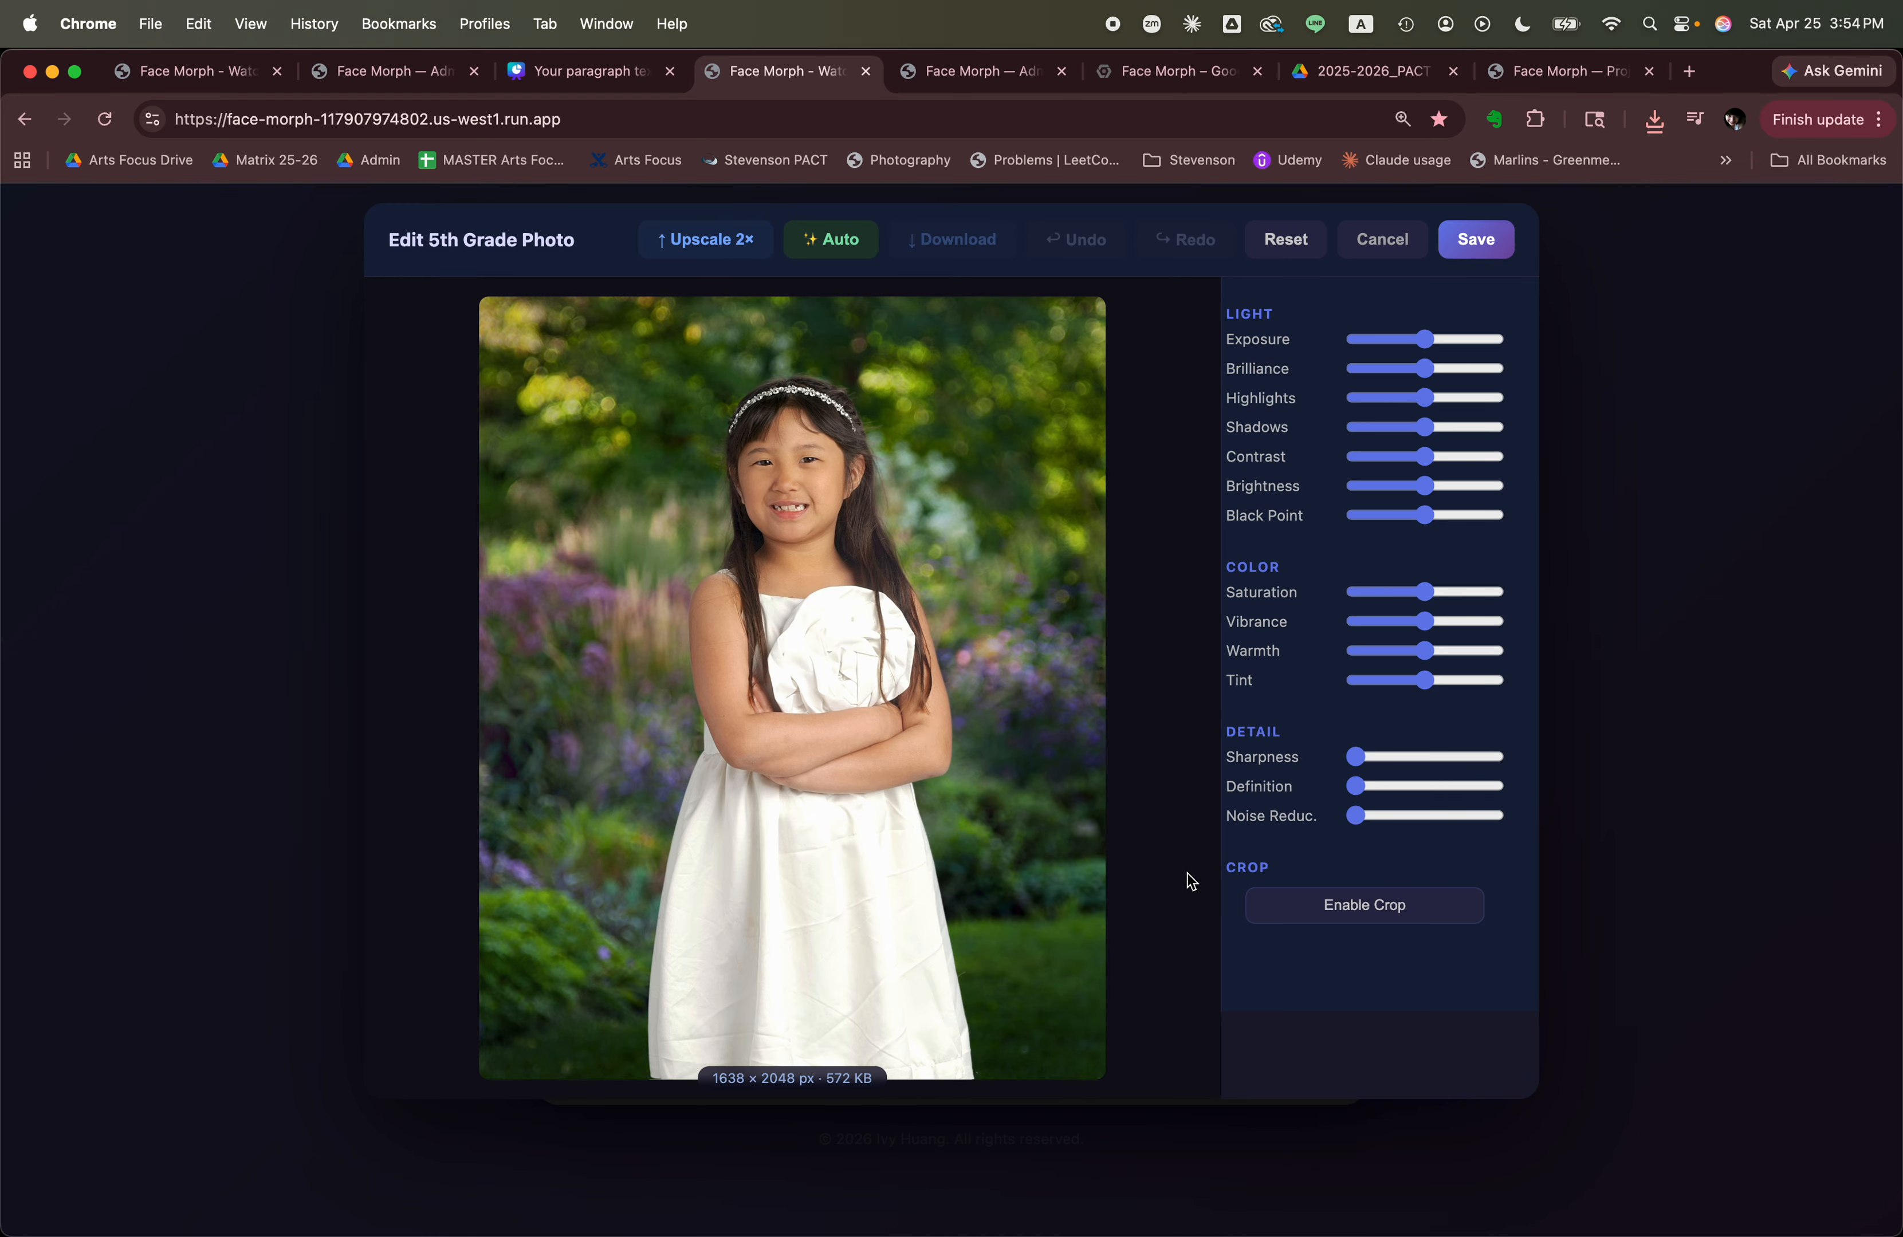
{"action": "left_click", "coordinate": [1329, 906]}
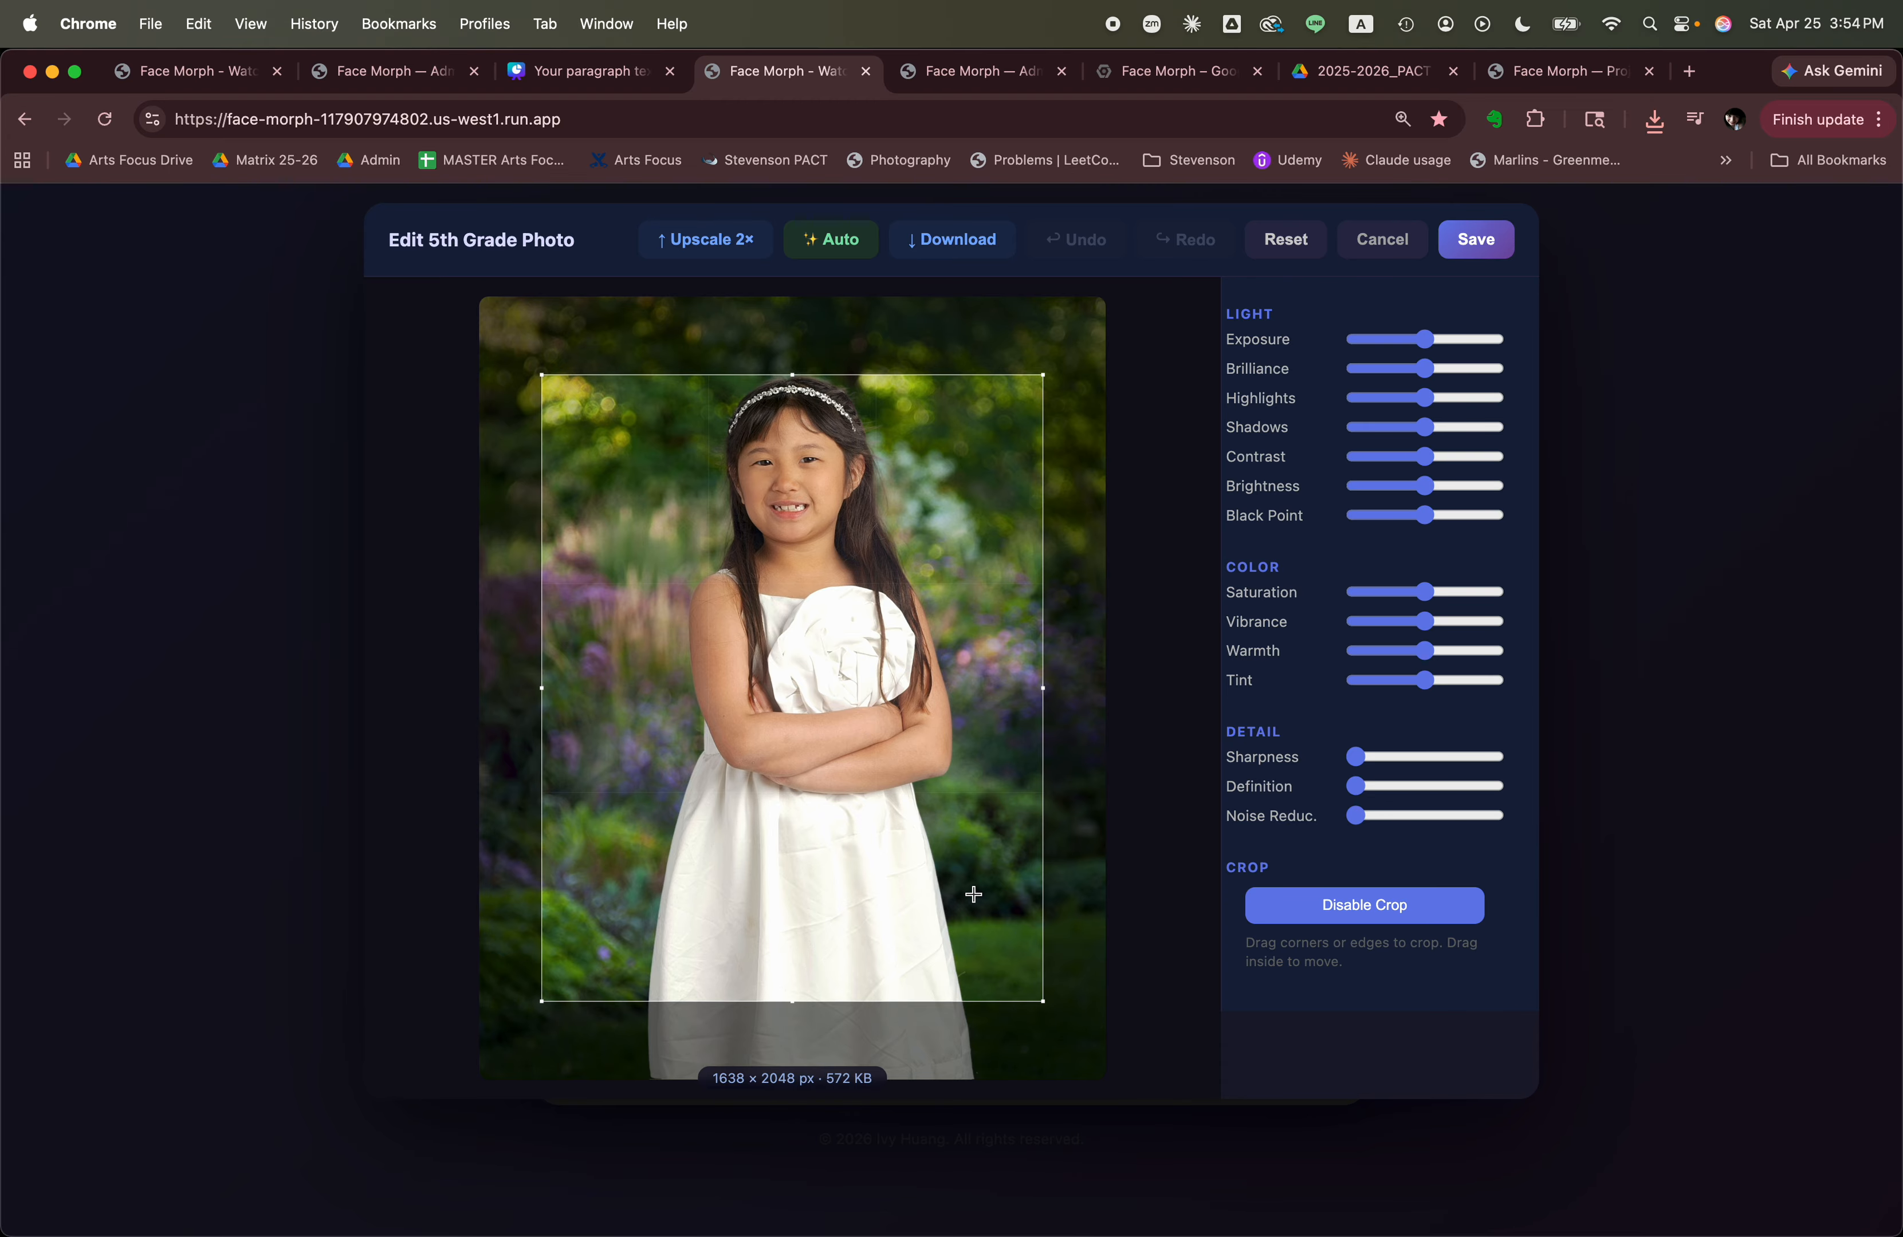
{"action": "left_click_drag", "start_coordinate": [983, 850], "coordinate": [981, 844]}
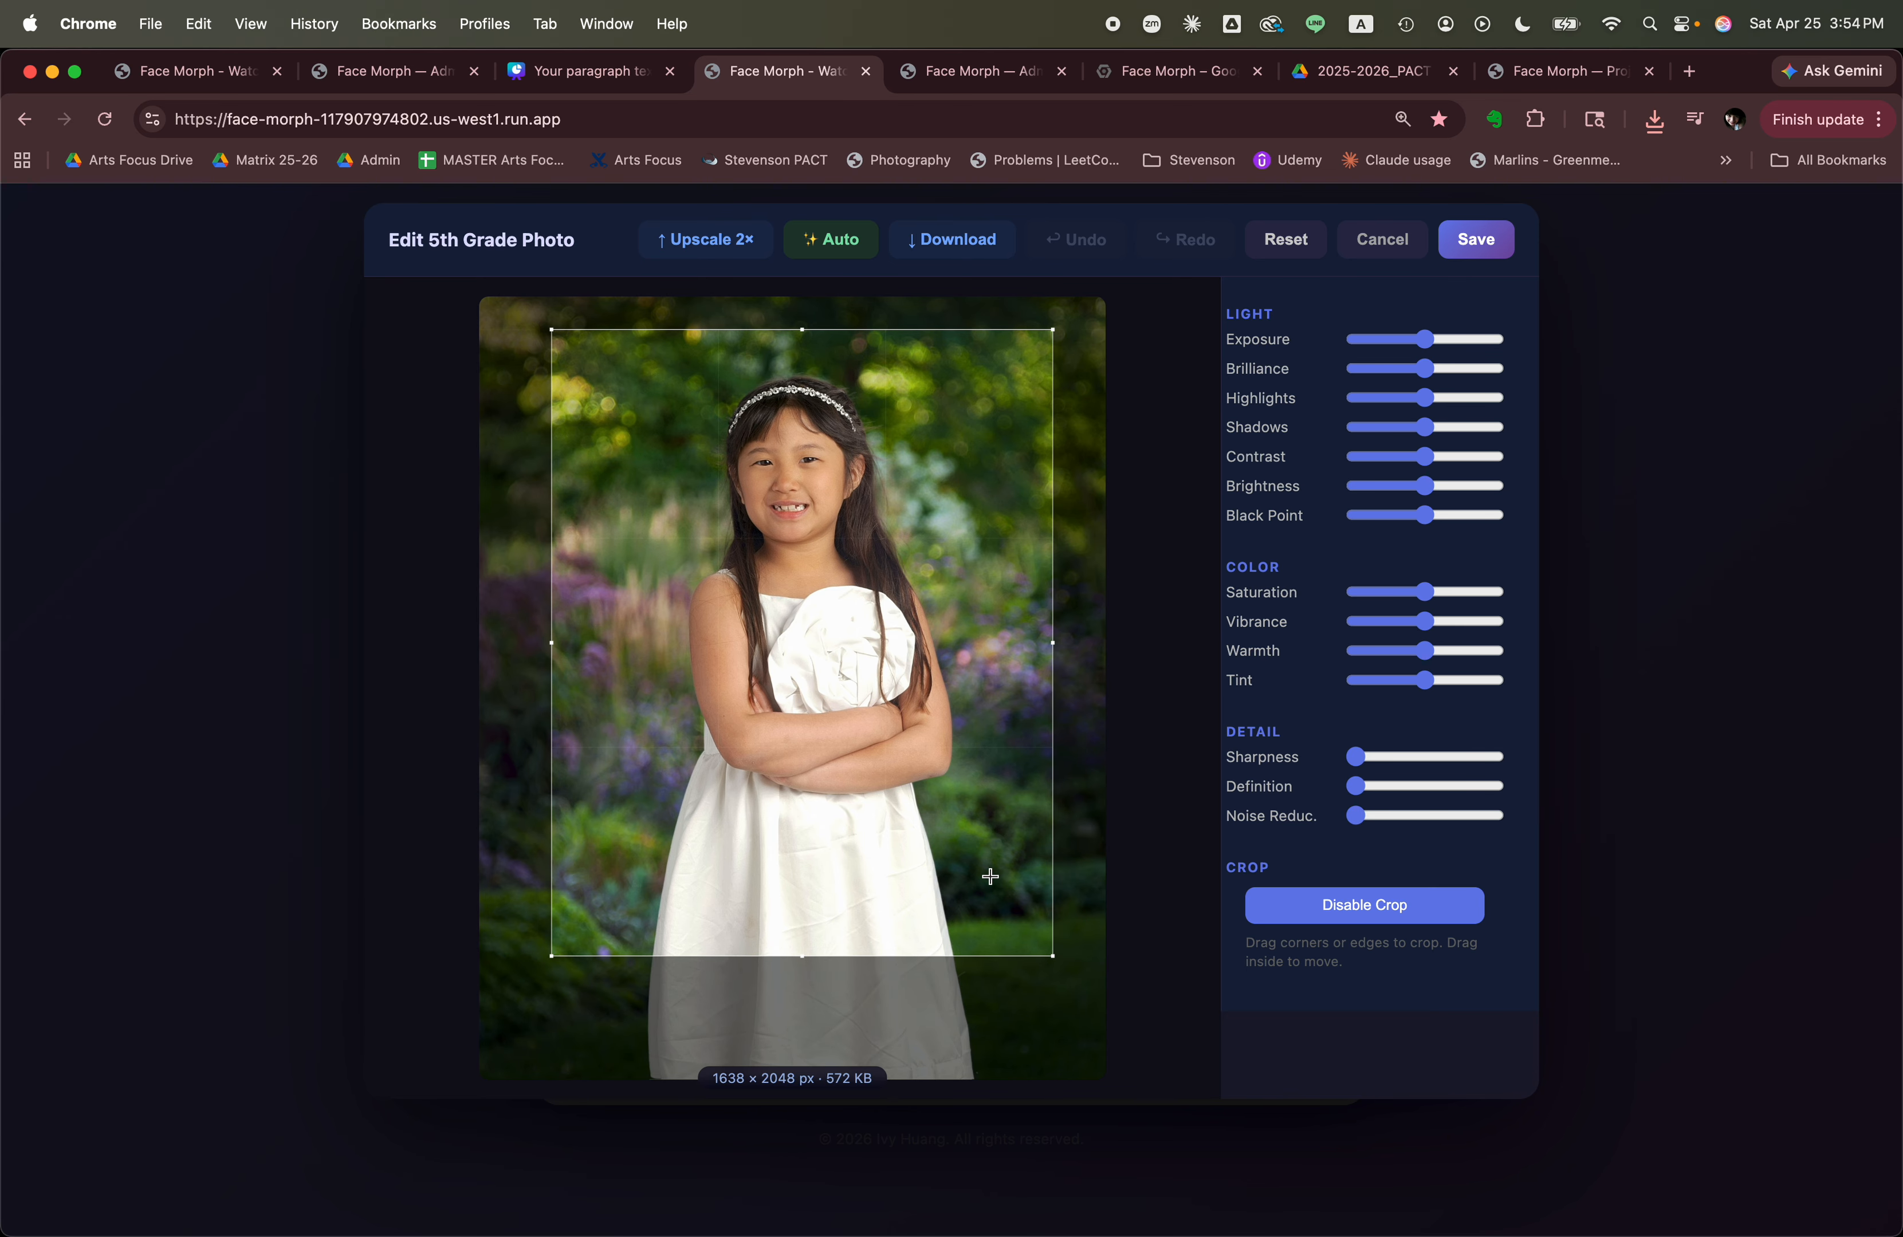
{"action": "left_click", "coordinate": [1481, 241]}
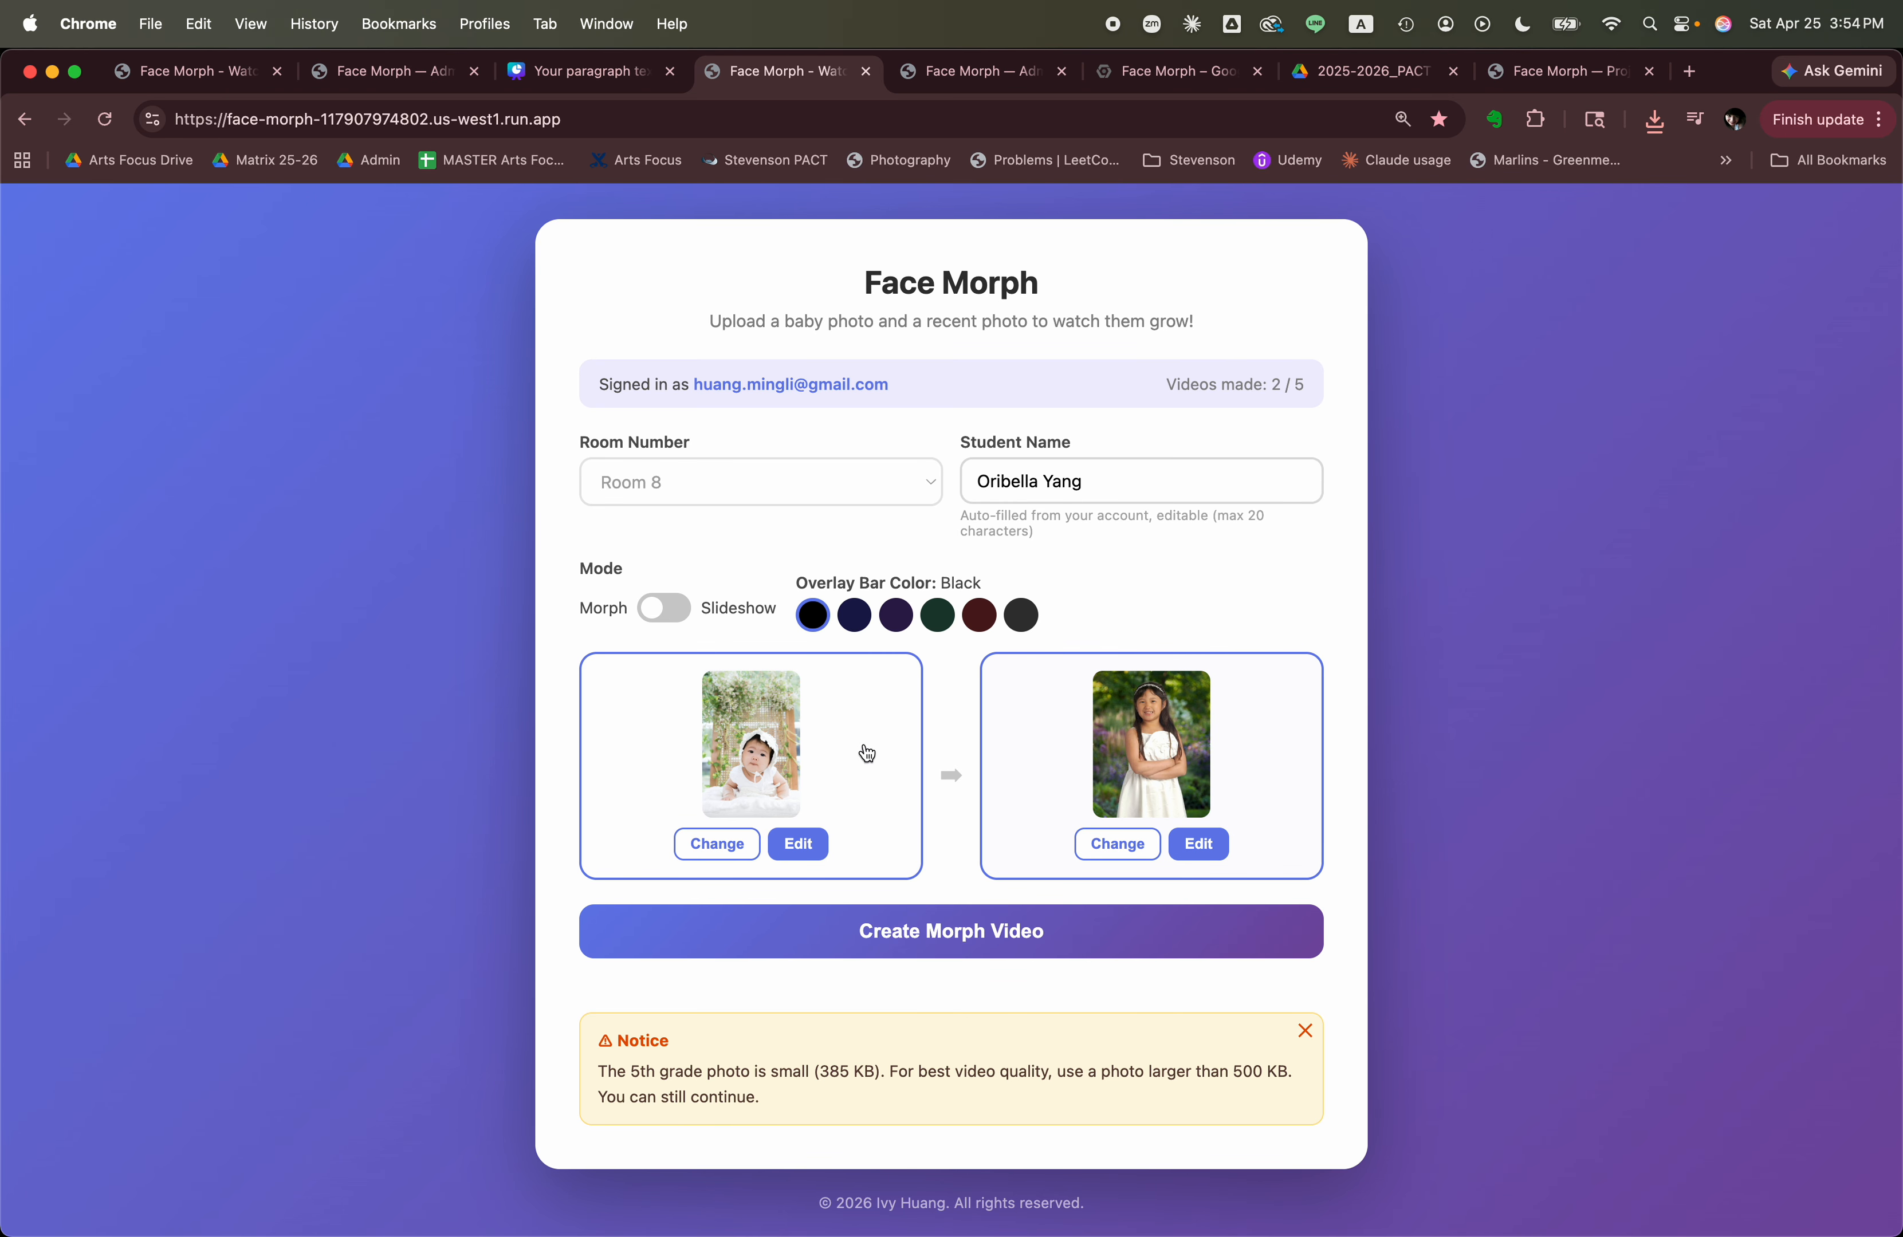
Set the overlay bar color to Forest.
{"action": "left_click", "coordinate": [939, 621]}
Upscale the 5th grade photo 2× in the photo editor and download the upscaled copy.
{"action": "left_click", "coordinate": [1207, 844]}
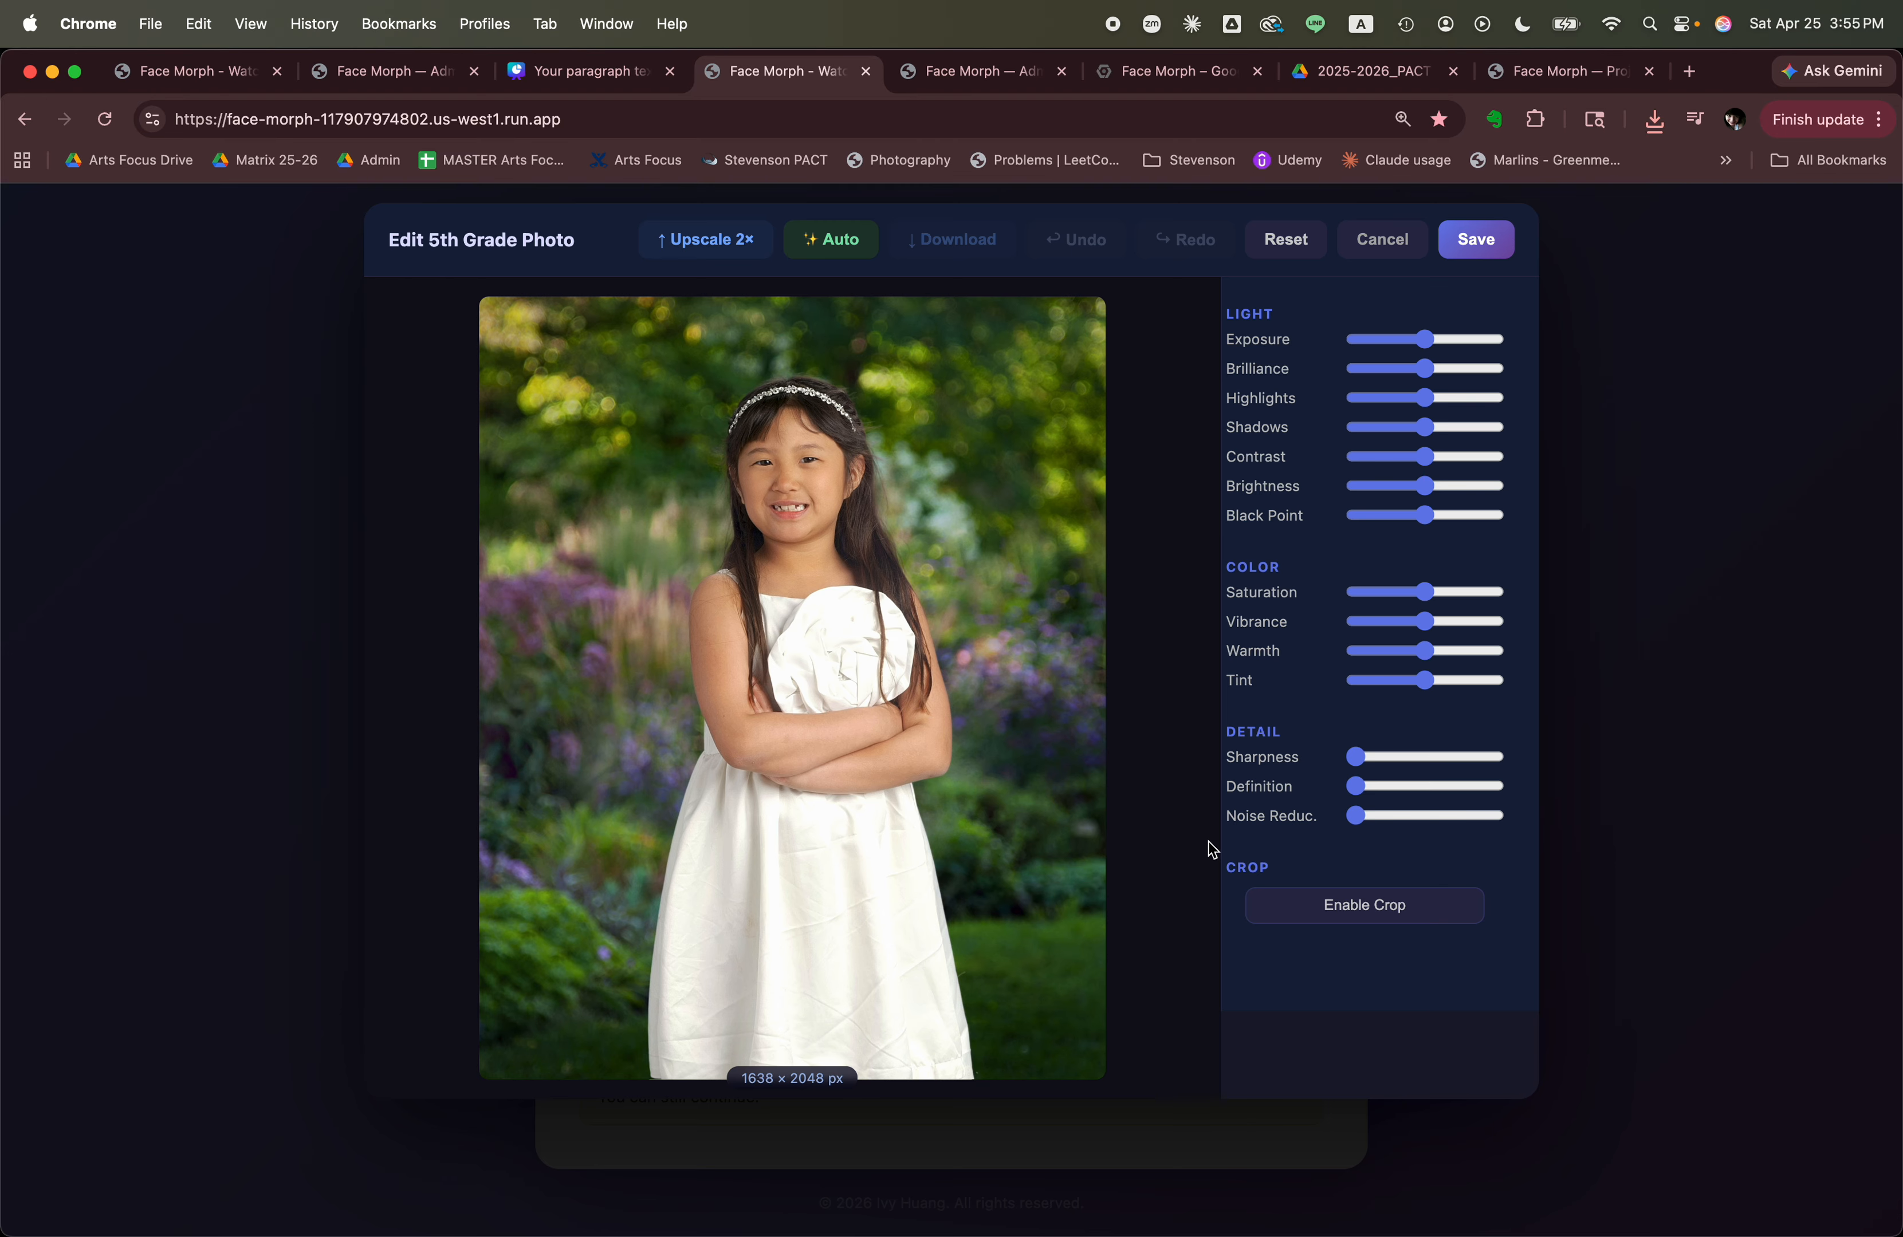
{"action": "left_click", "coordinate": [709, 245]}
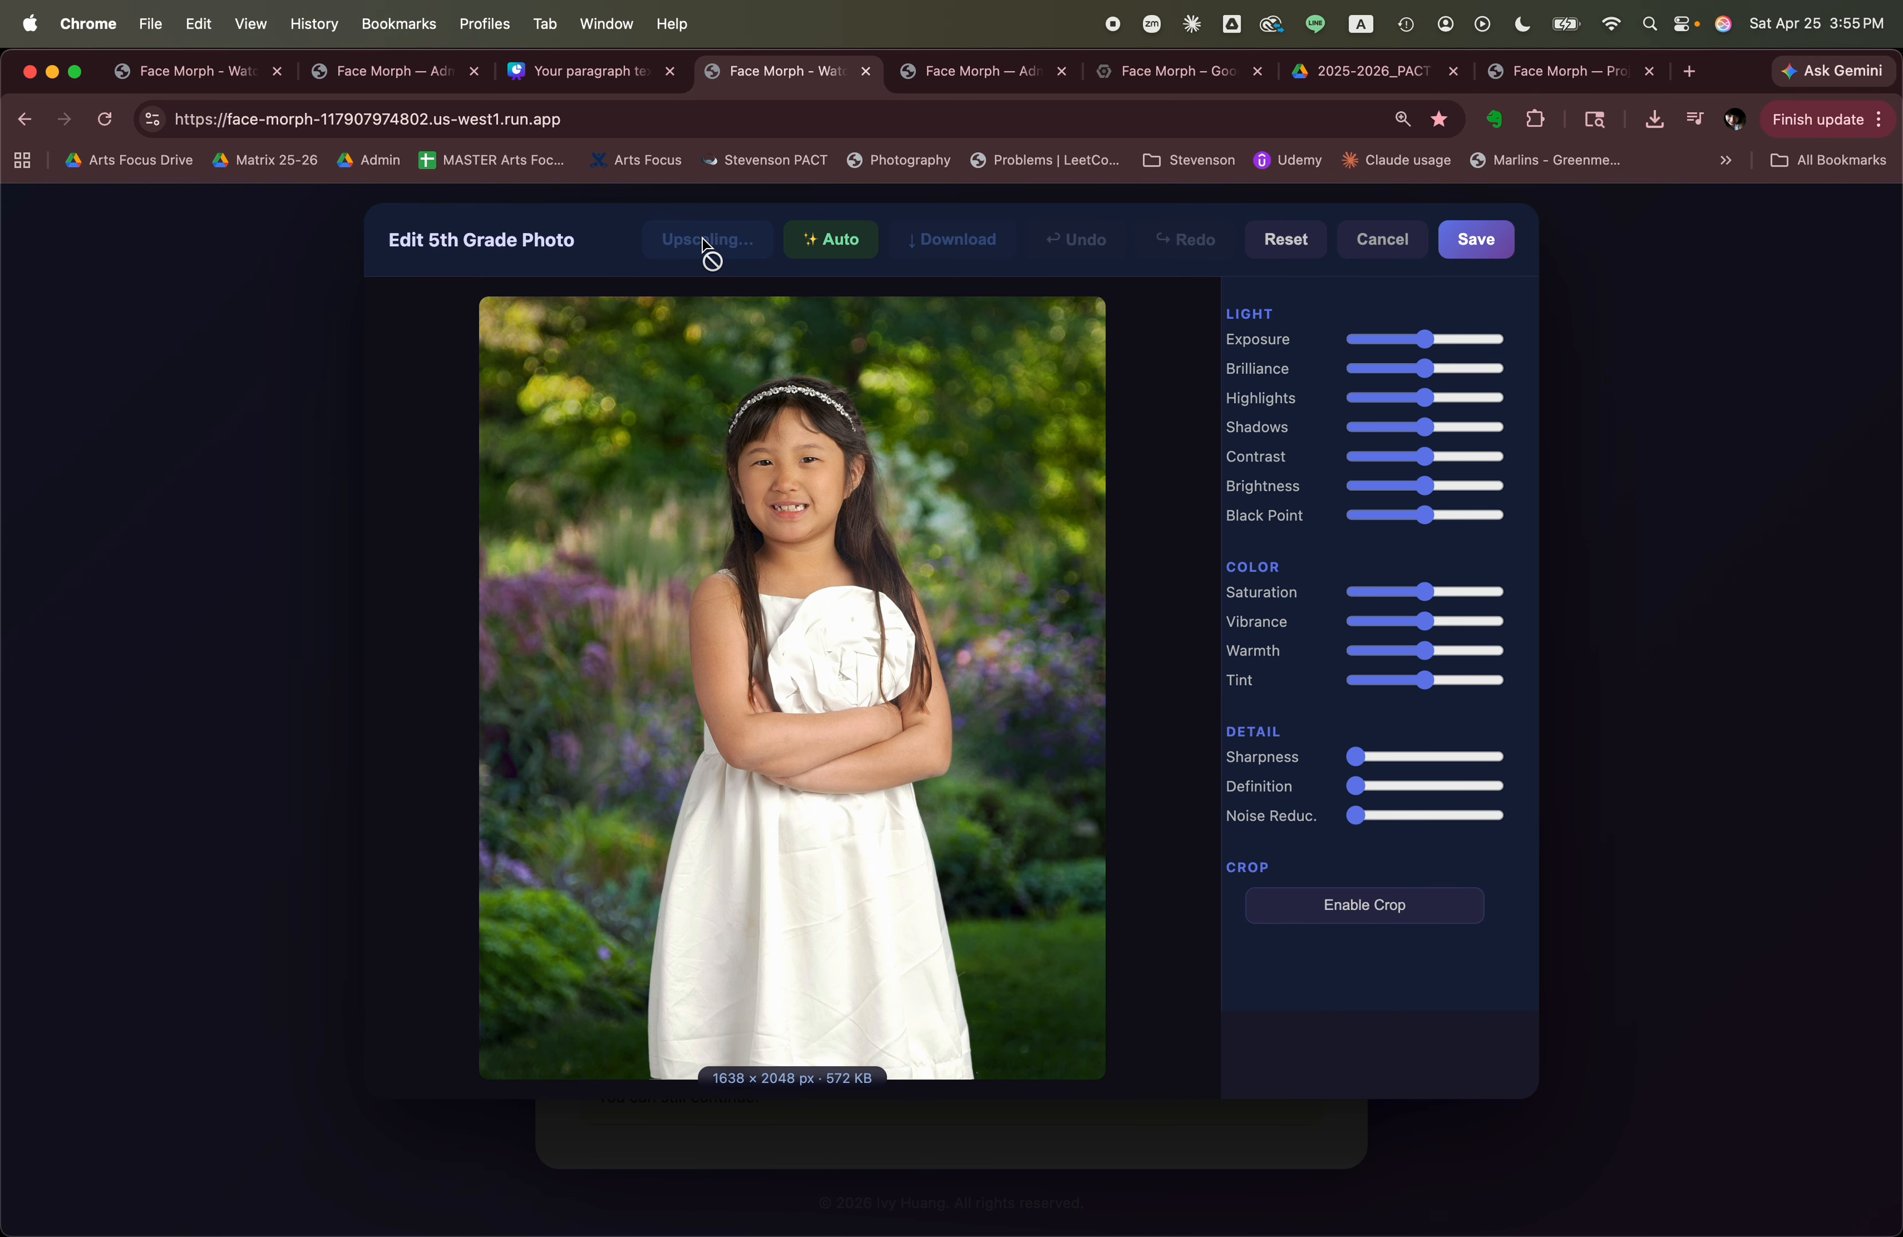
{"action": "left_click", "coordinate": [970, 244]}
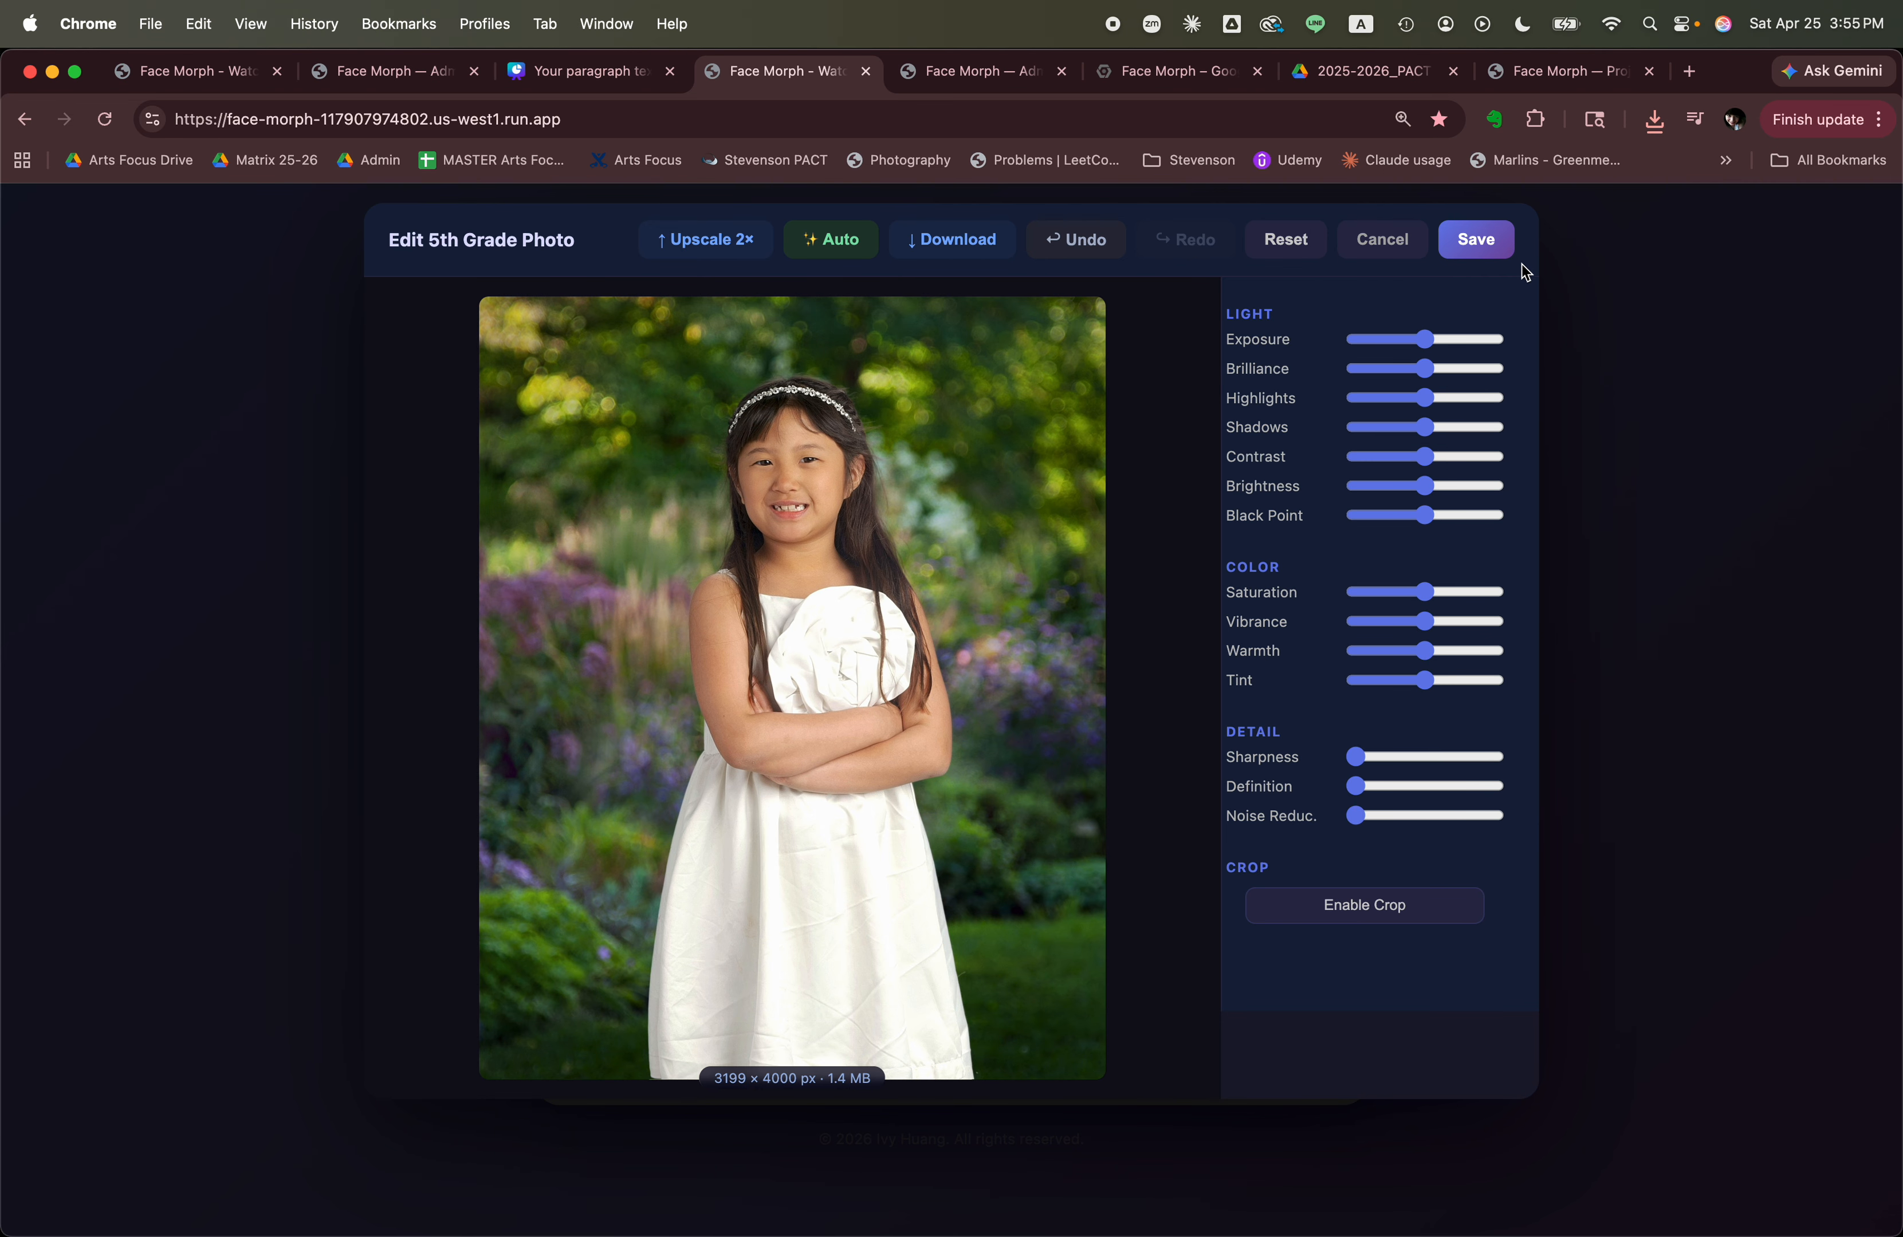
Save the upscaled 5th grade photo and create the morph video.
{"action": "left_click", "coordinate": [1491, 245]}
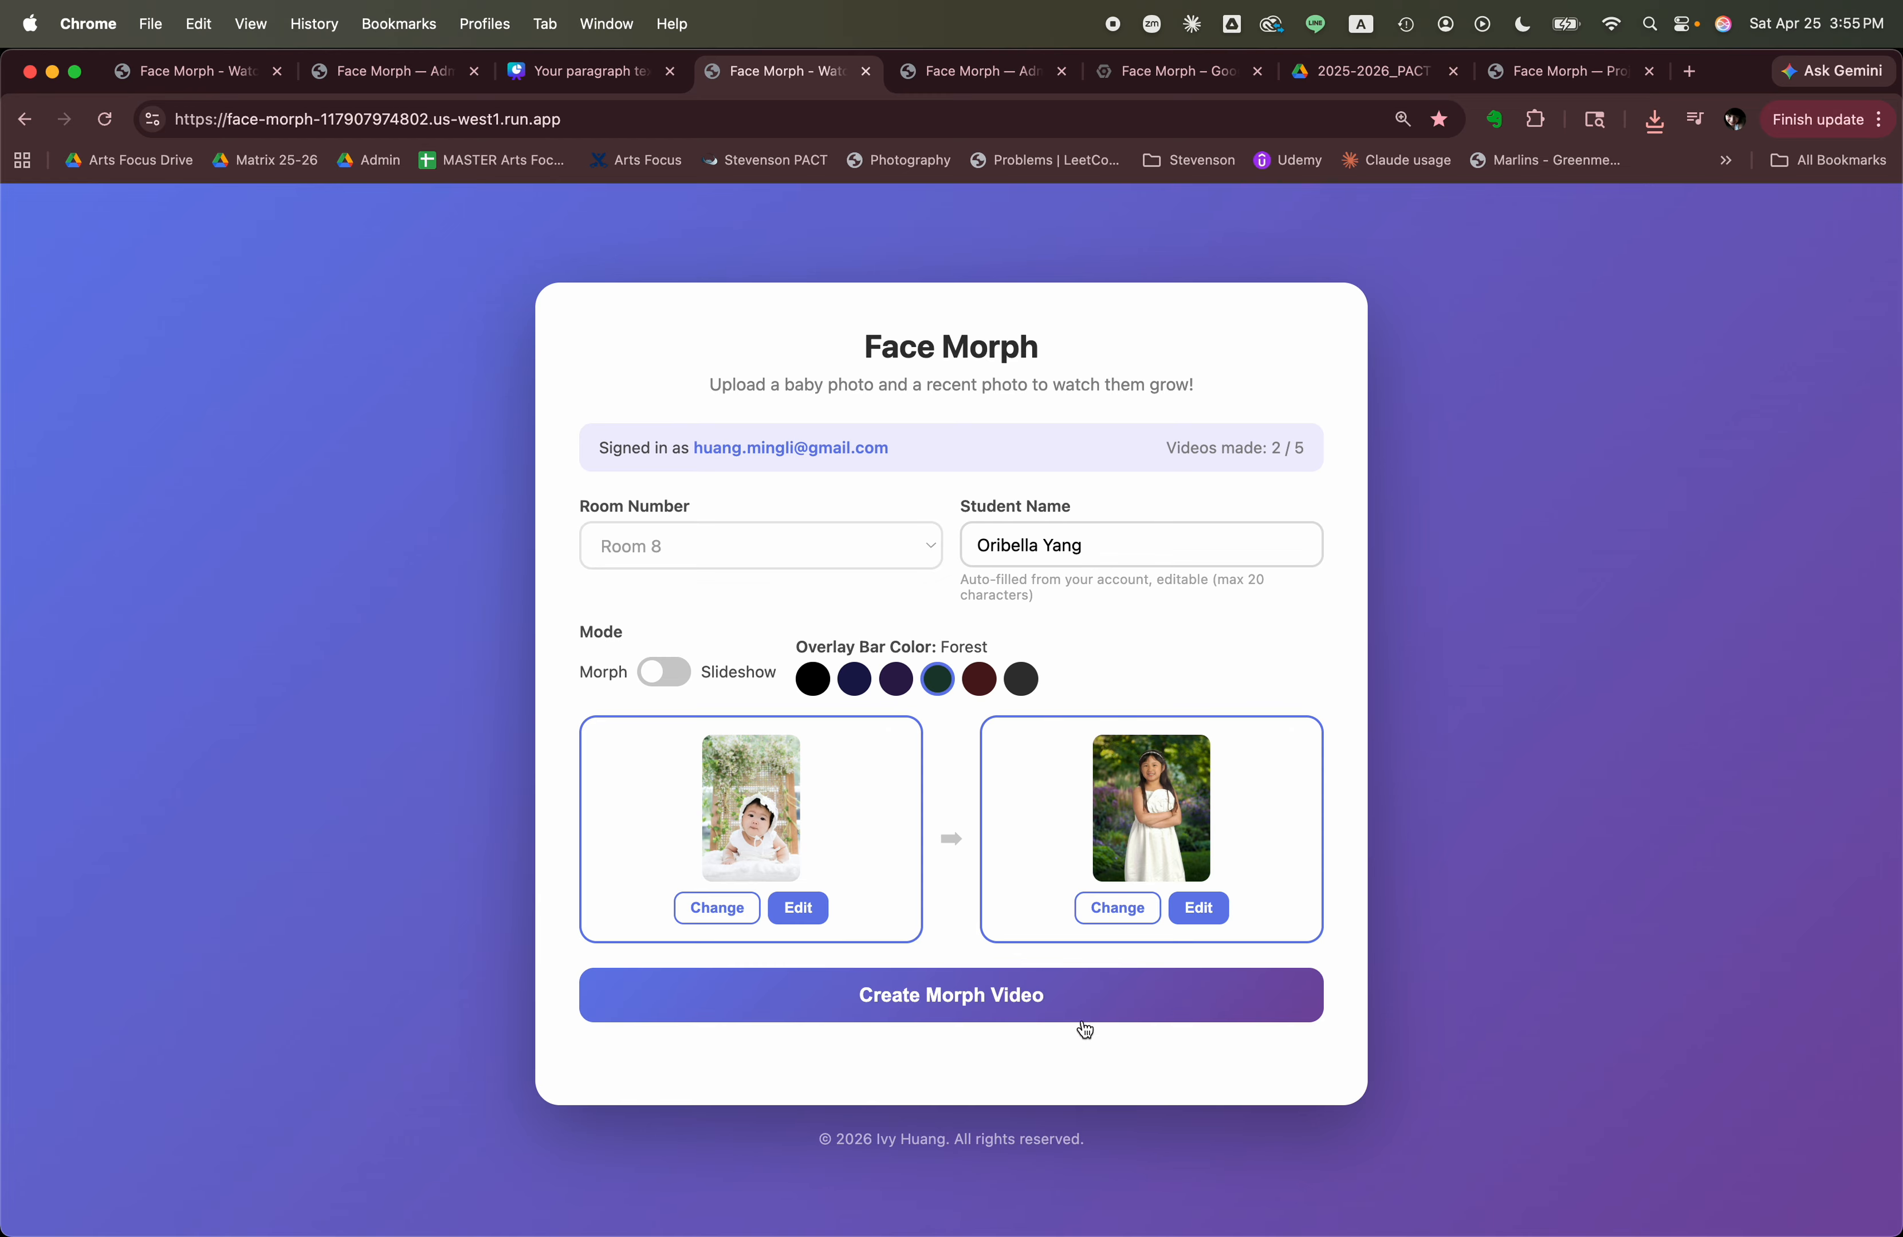
{"action": "left_click", "coordinate": [961, 999]}
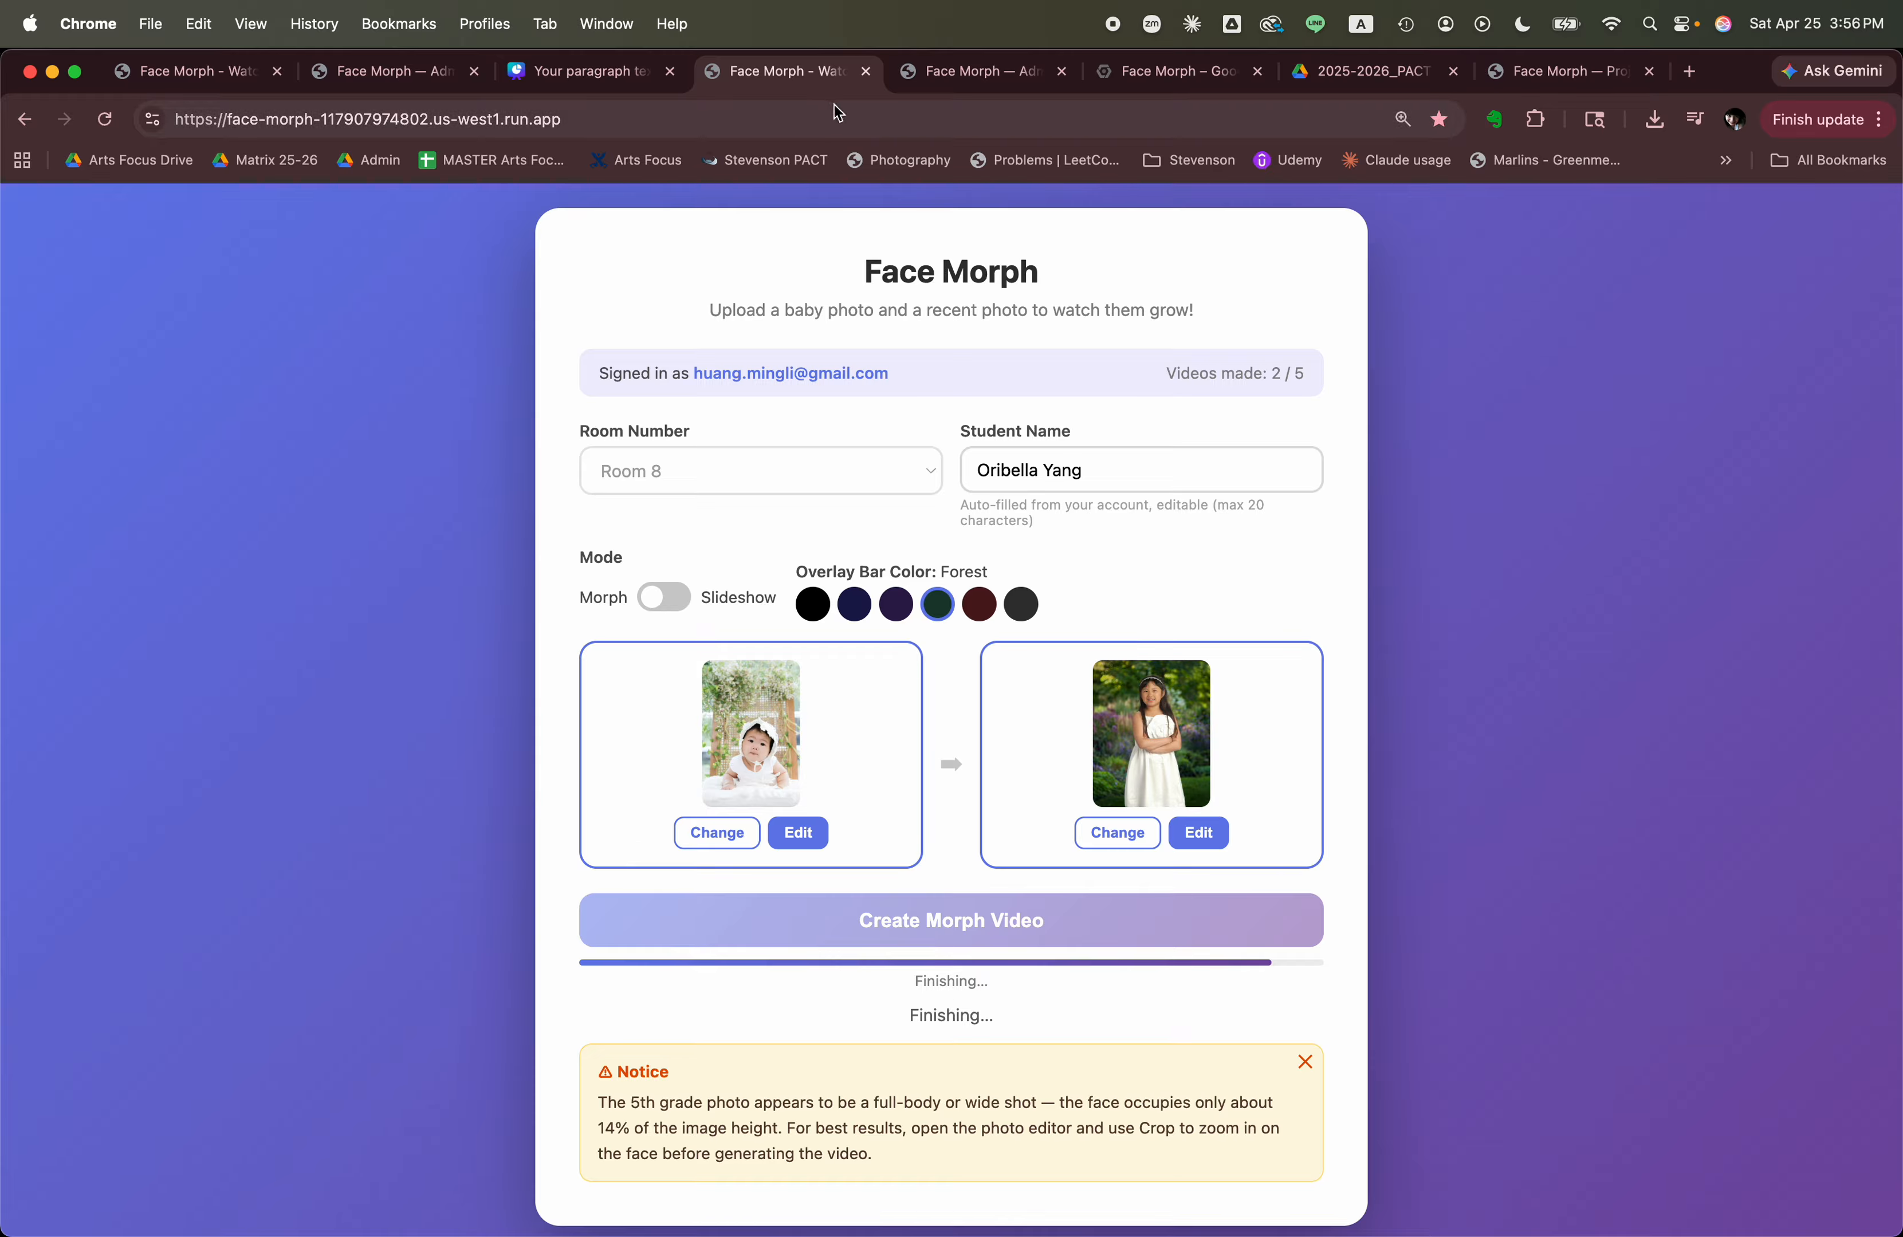
Switch to the Face Morph Admin page and examine the video generation settings, including phase durations, video limit, minimum photo size and resolution.
{"action": "left_click", "coordinate": [949, 70]}
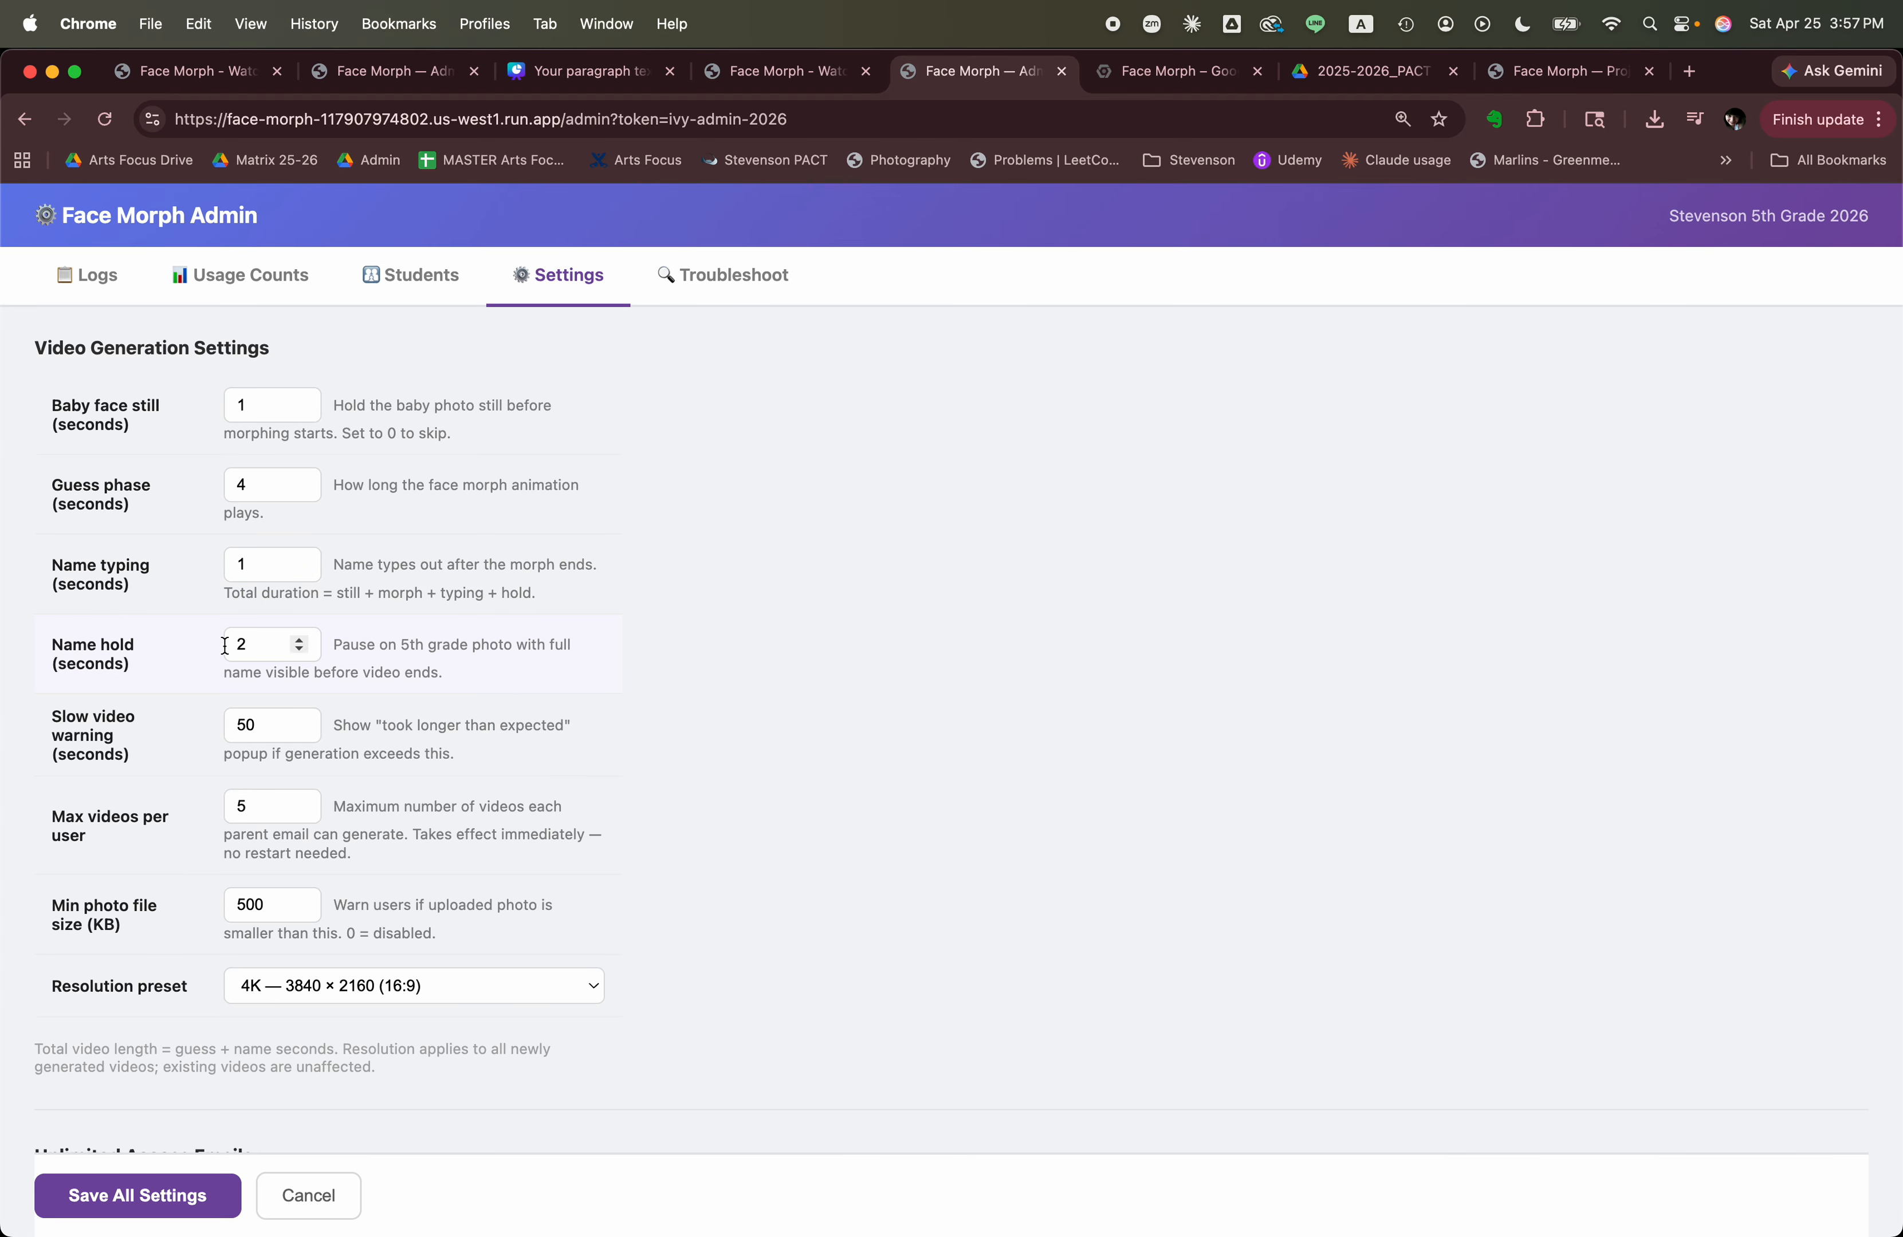
{"action": "scroll", "coordinate": [216, 646], "scroll_direction": "down", "scroll_amount": 1}
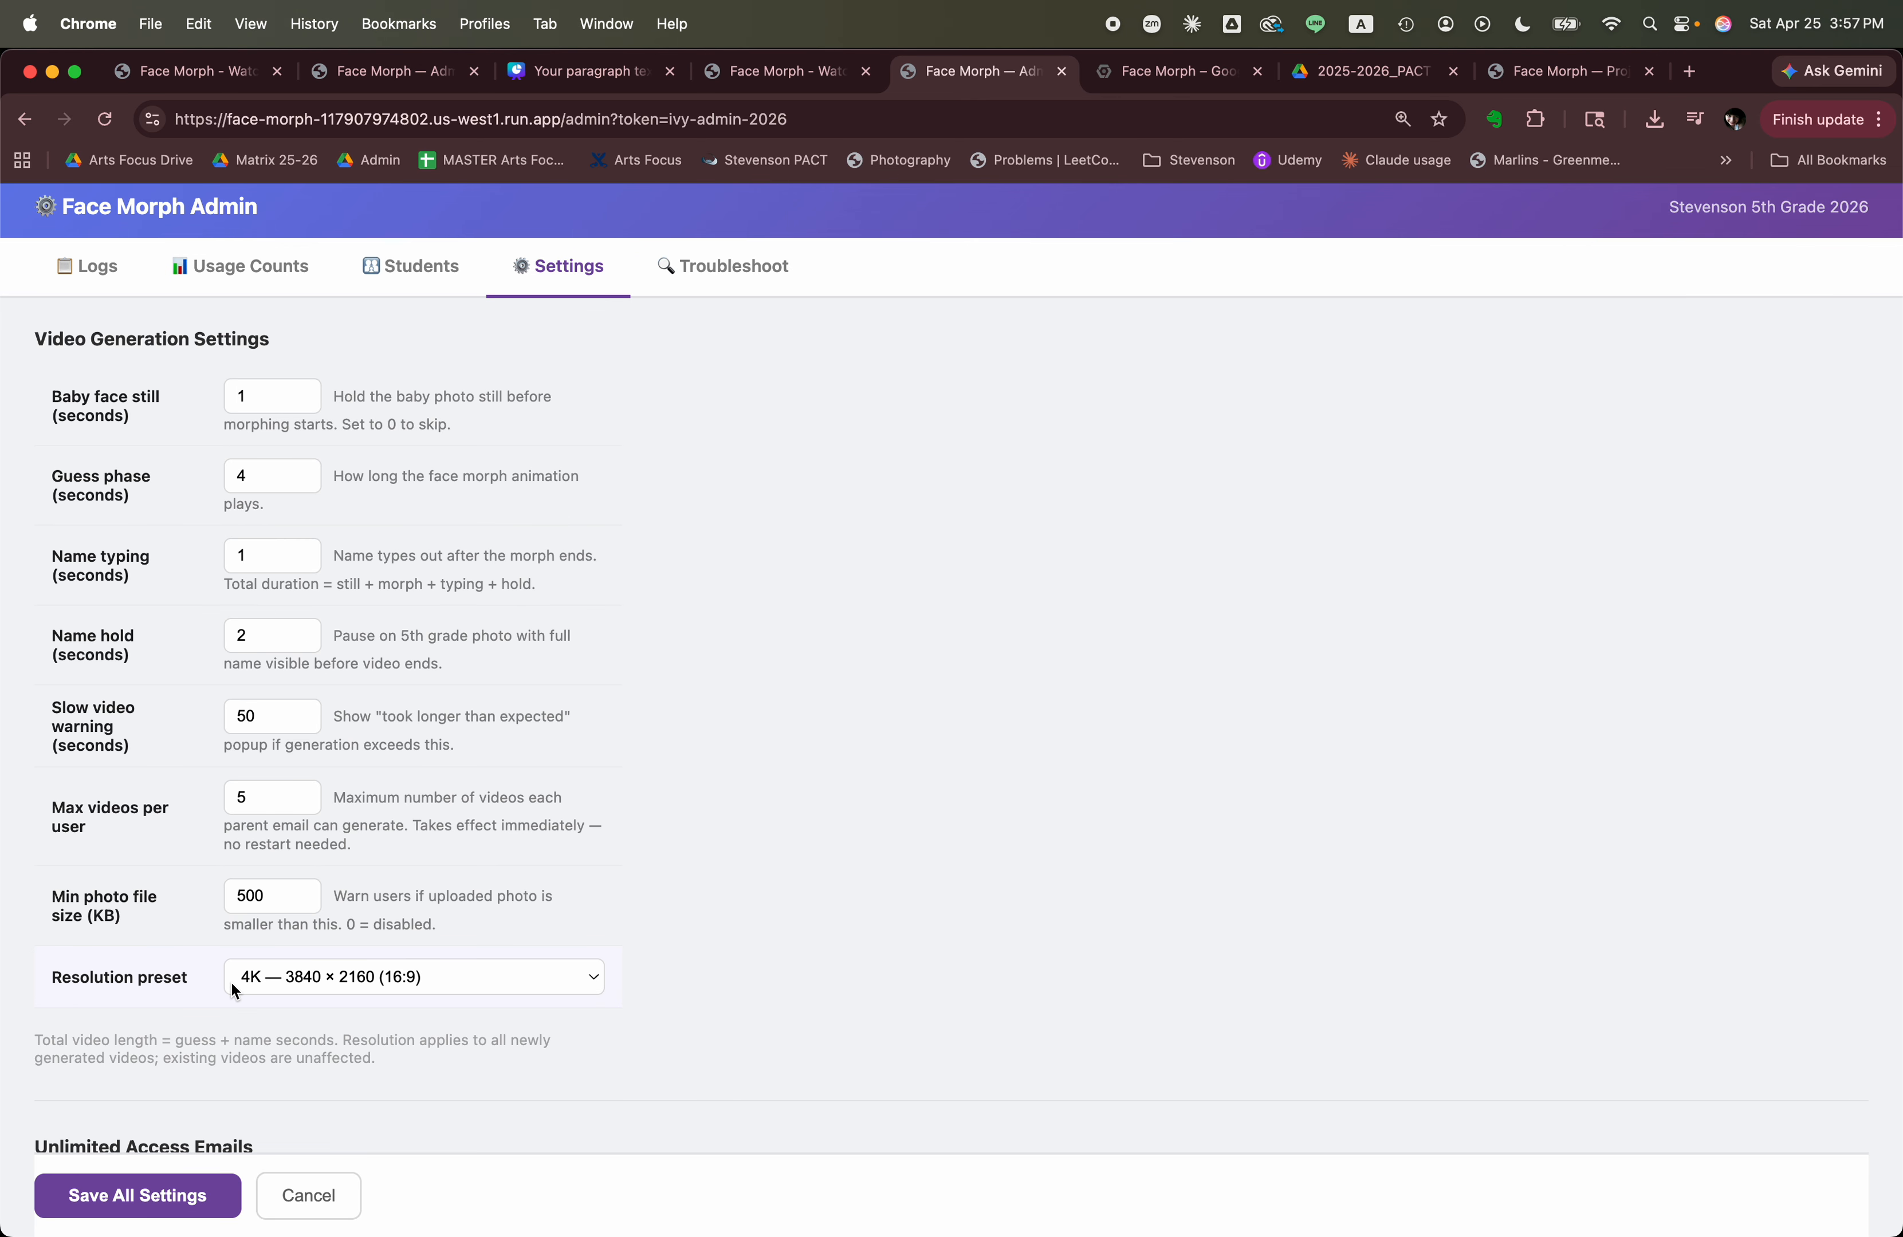
{"action": "scroll", "coordinate": [278, 776], "scroll_direction": "down", "scroll_amount": 1}
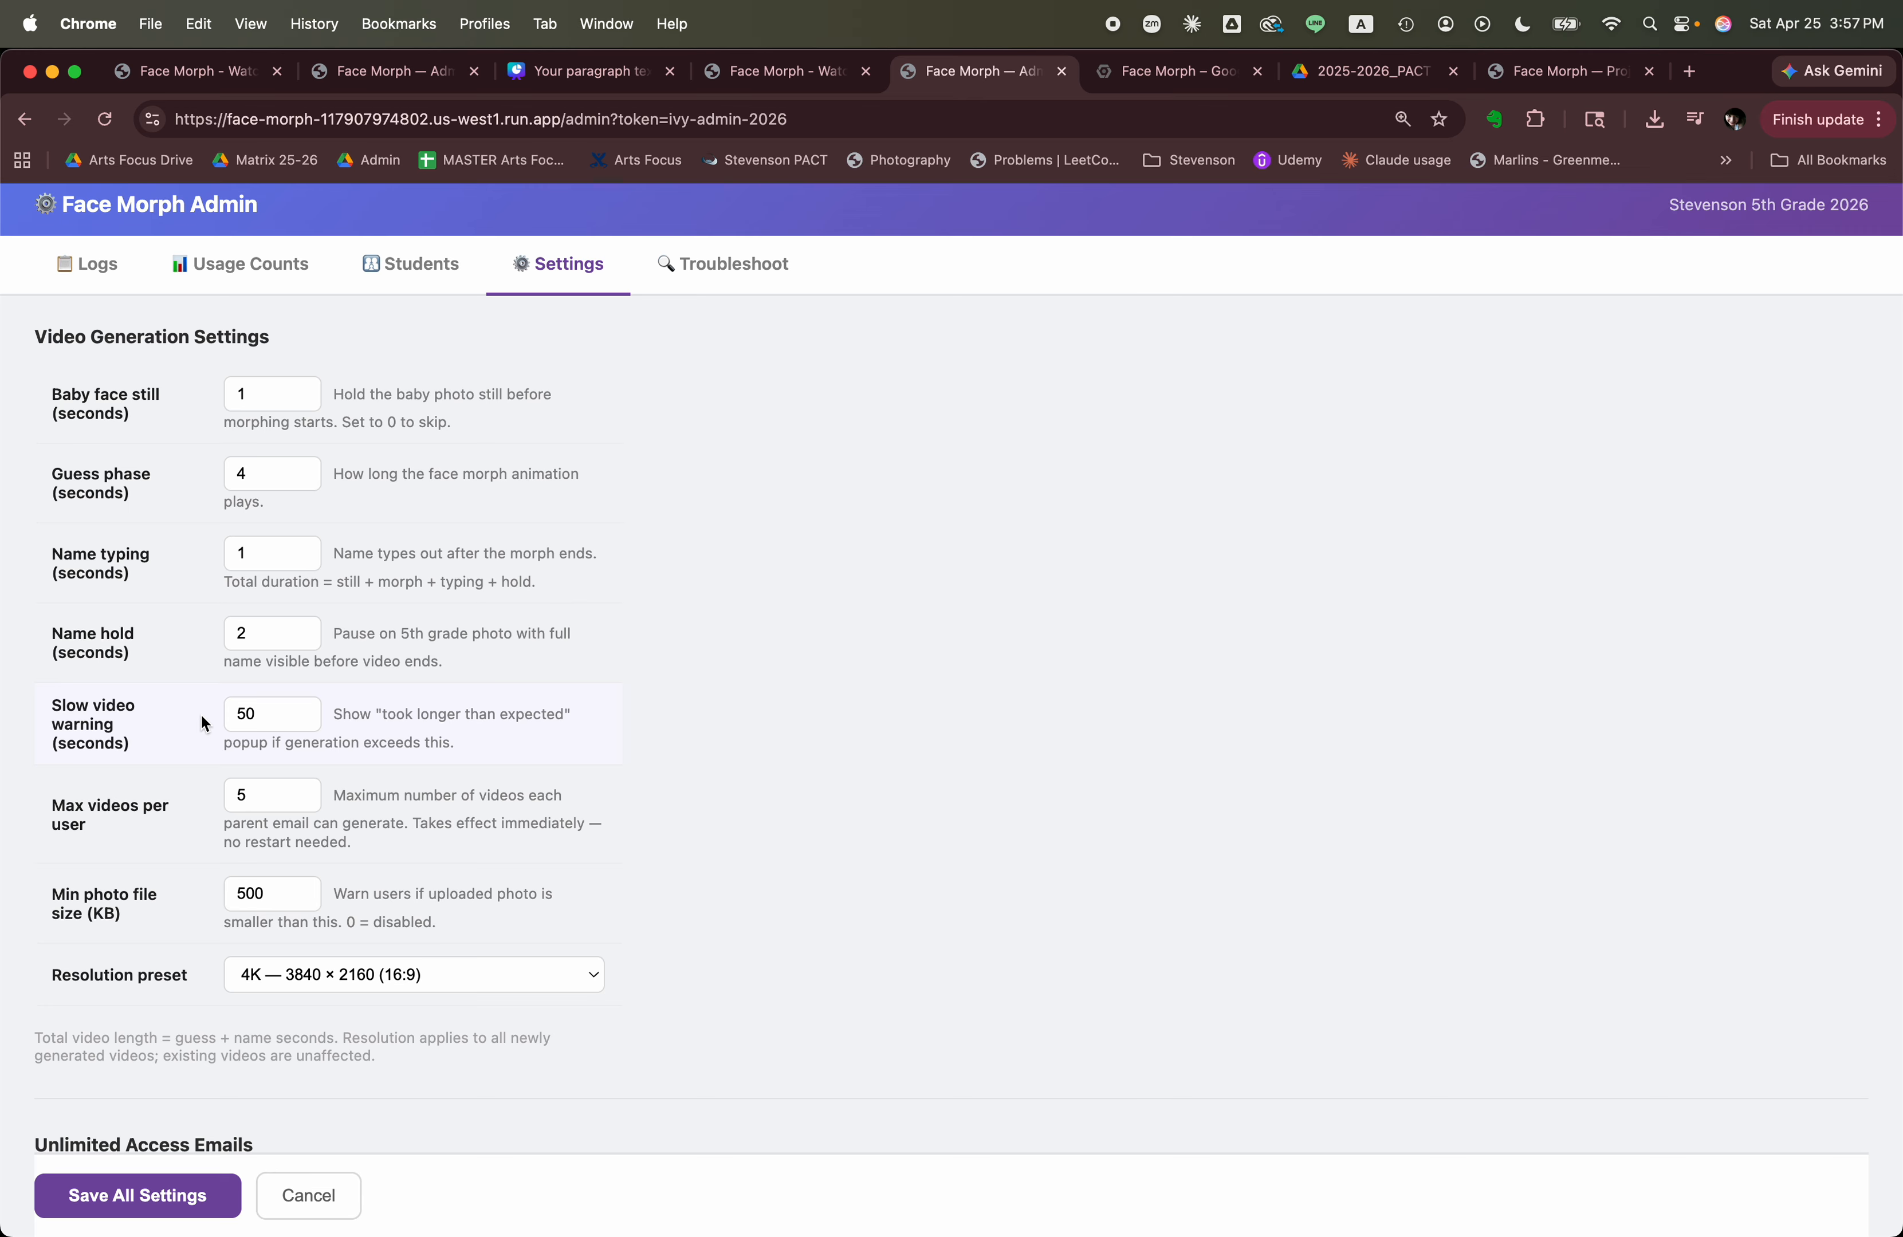
{"action": "scroll", "coordinate": [195, 716], "scroll_direction": "up", "scroll_amount": 1}
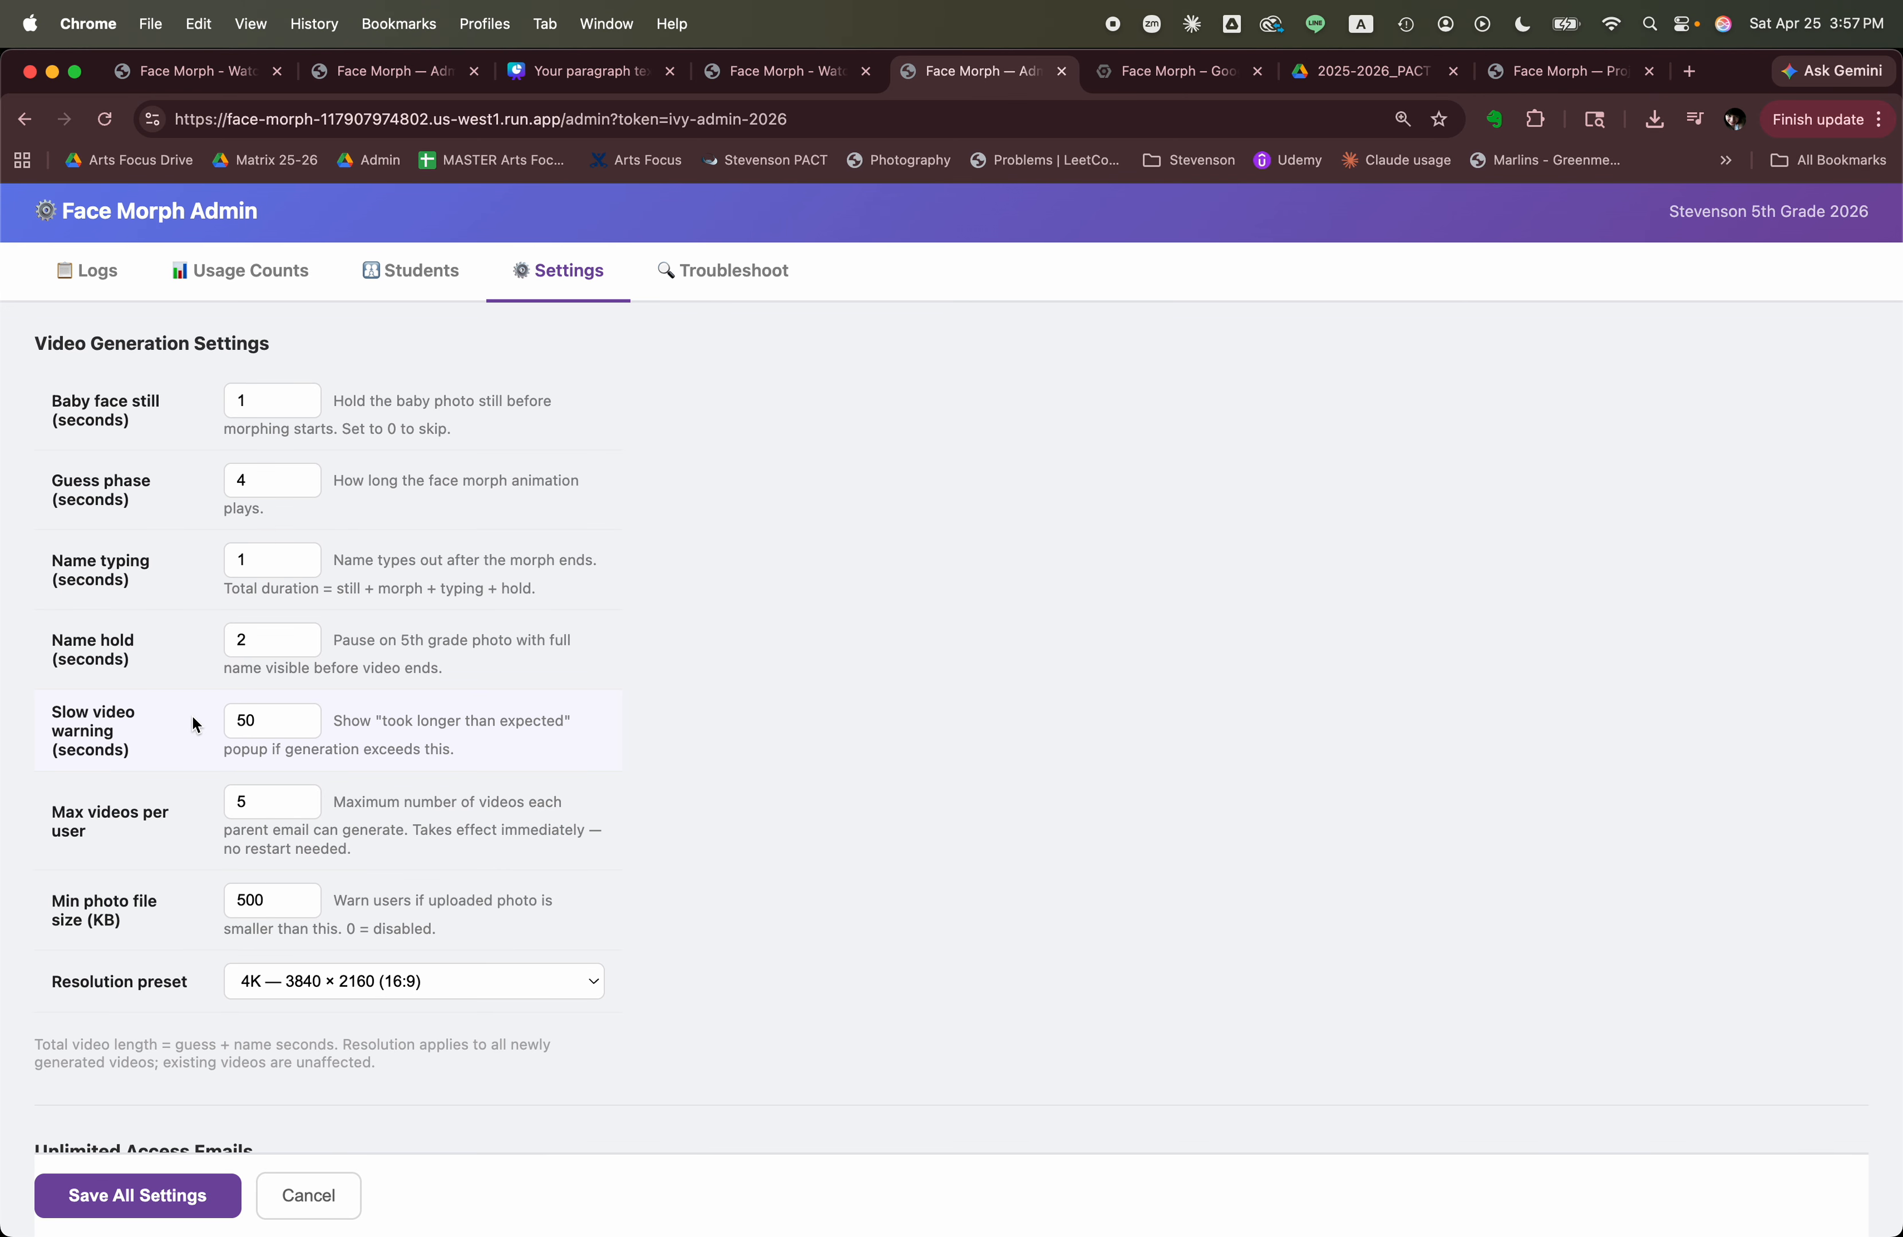
{"action": "scroll", "coordinate": [192, 720], "scroll_direction": "up", "scroll_amount": 1}
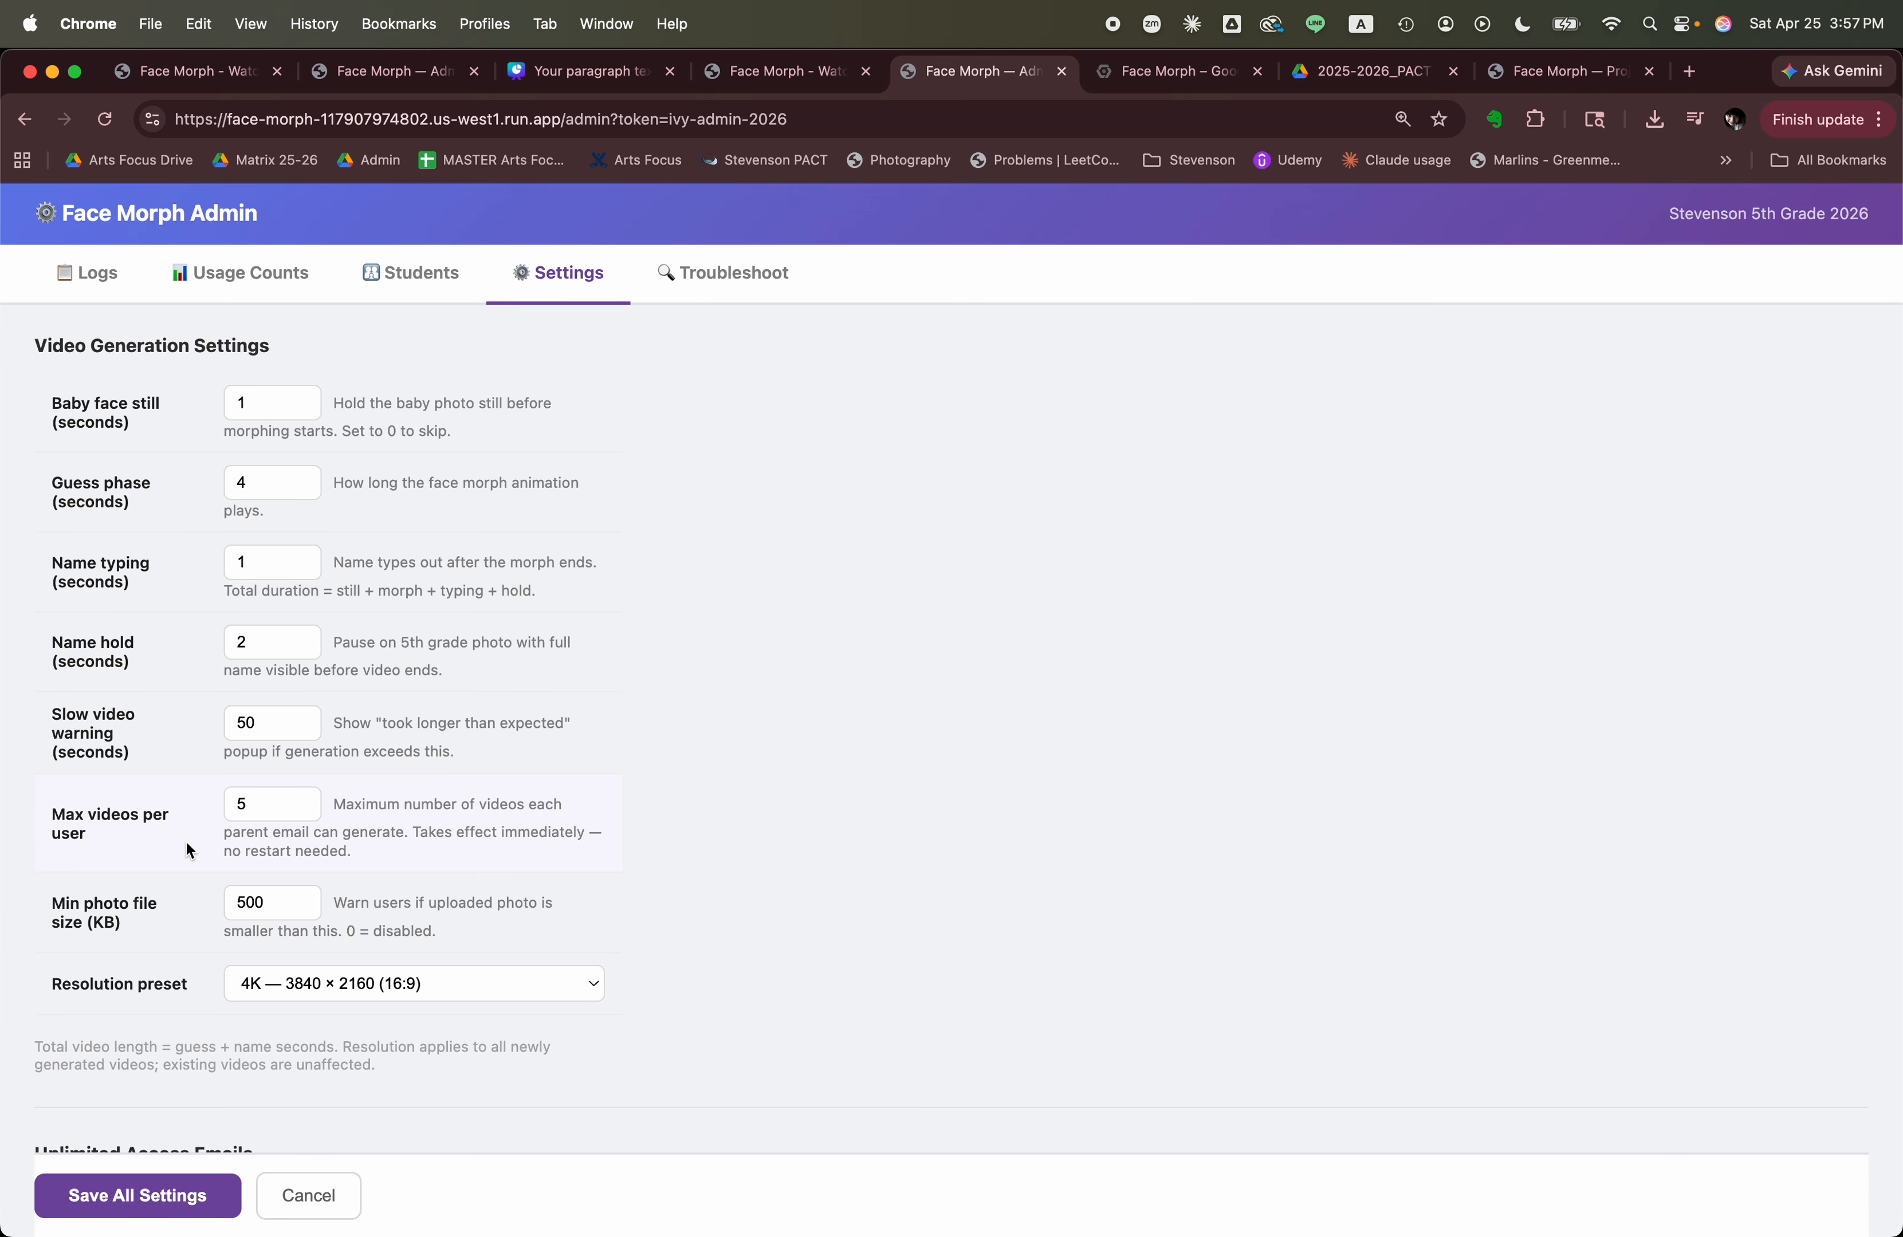
{"action": "scroll", "coordinate": [148, 810], "scroll_direction": "up", "scroll_amount": 1}
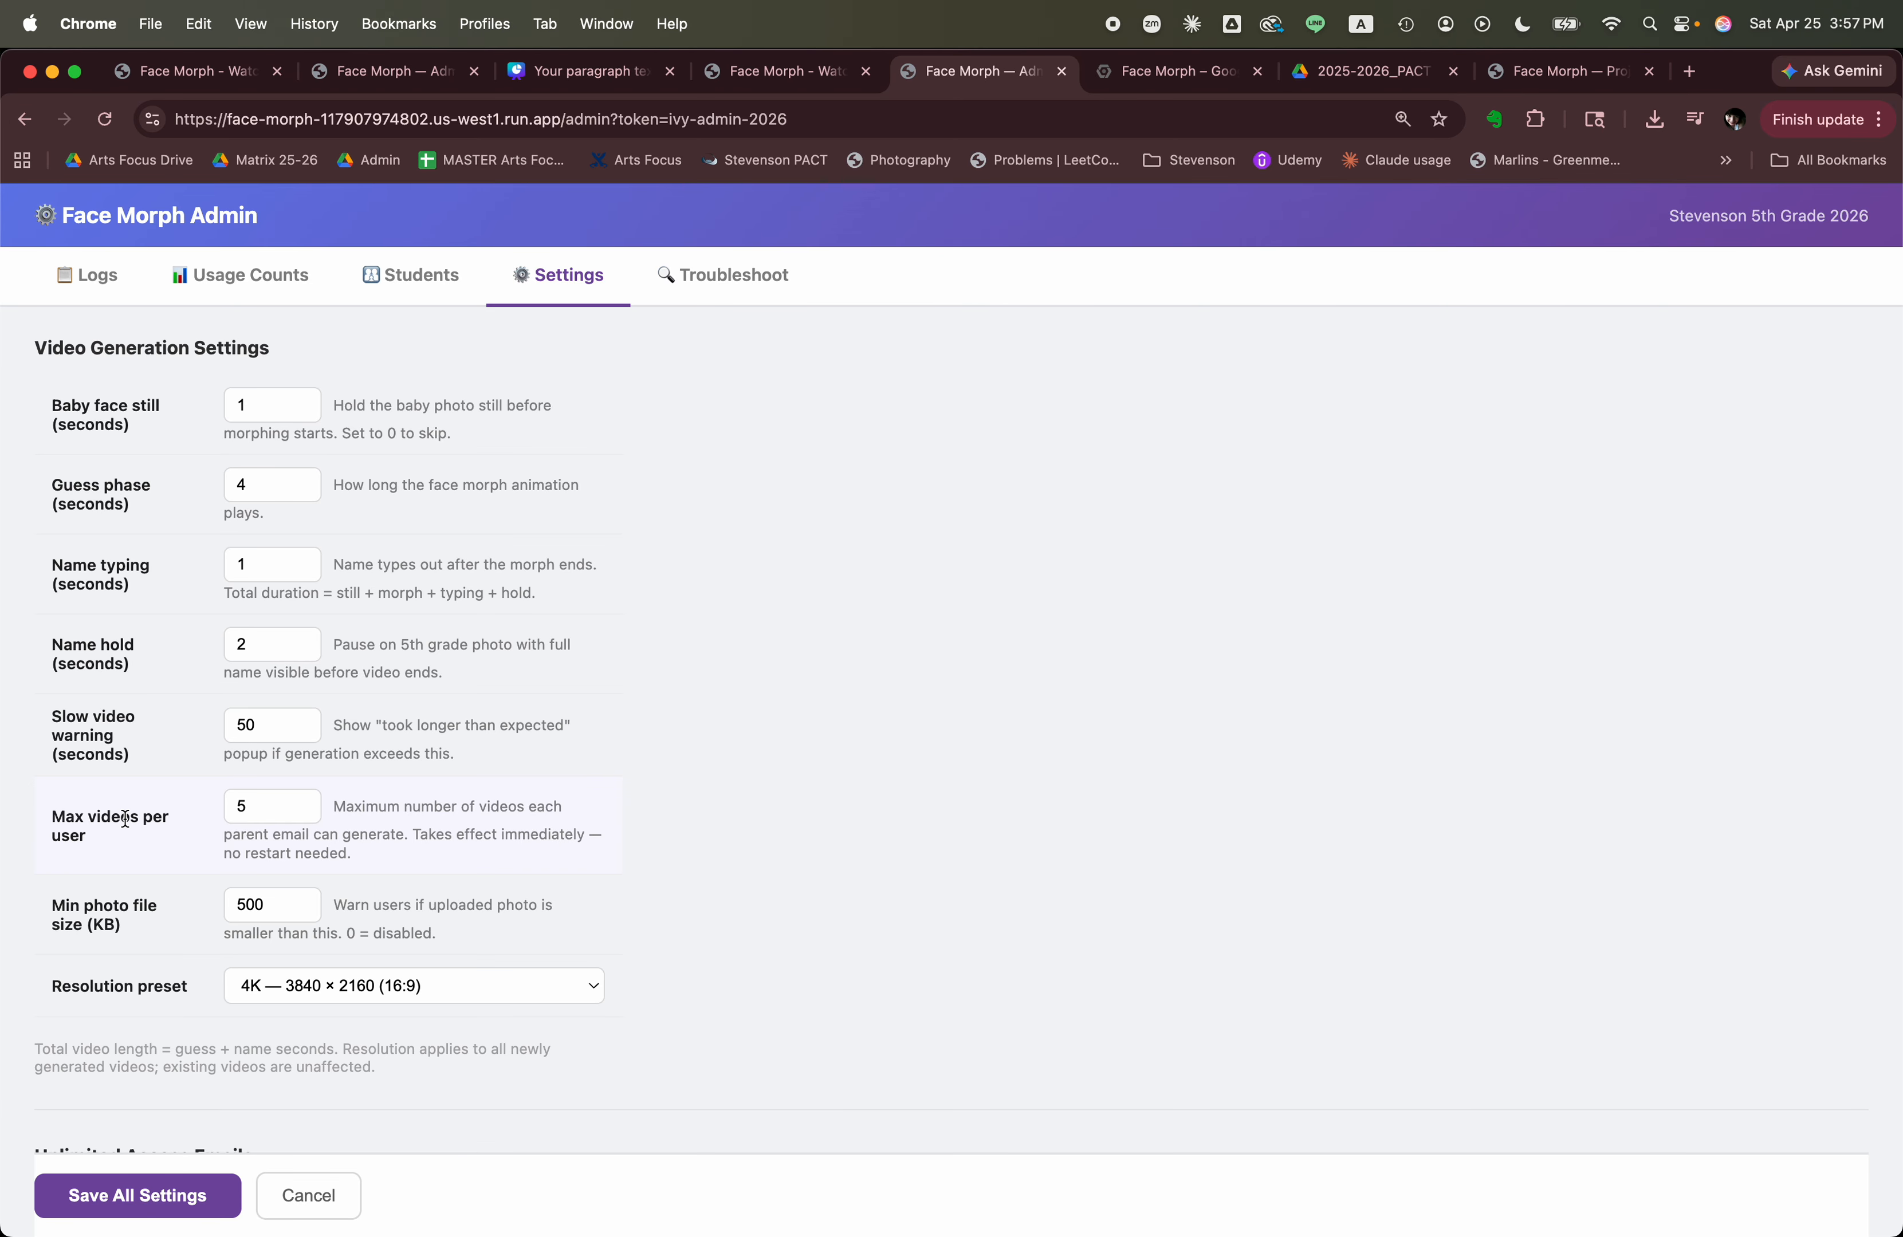
Return to the Face Morph page, dismiss the generation-time notice and save the finished morph video locally.
{"action": "scroll", "coordinate": [126, 819], "scroll_direction": "down", "scroll_amount": 1}
{"action": "scroll", "coordinate": [140, 806], "scroll_direction": "up", "scroll_amount": 1}
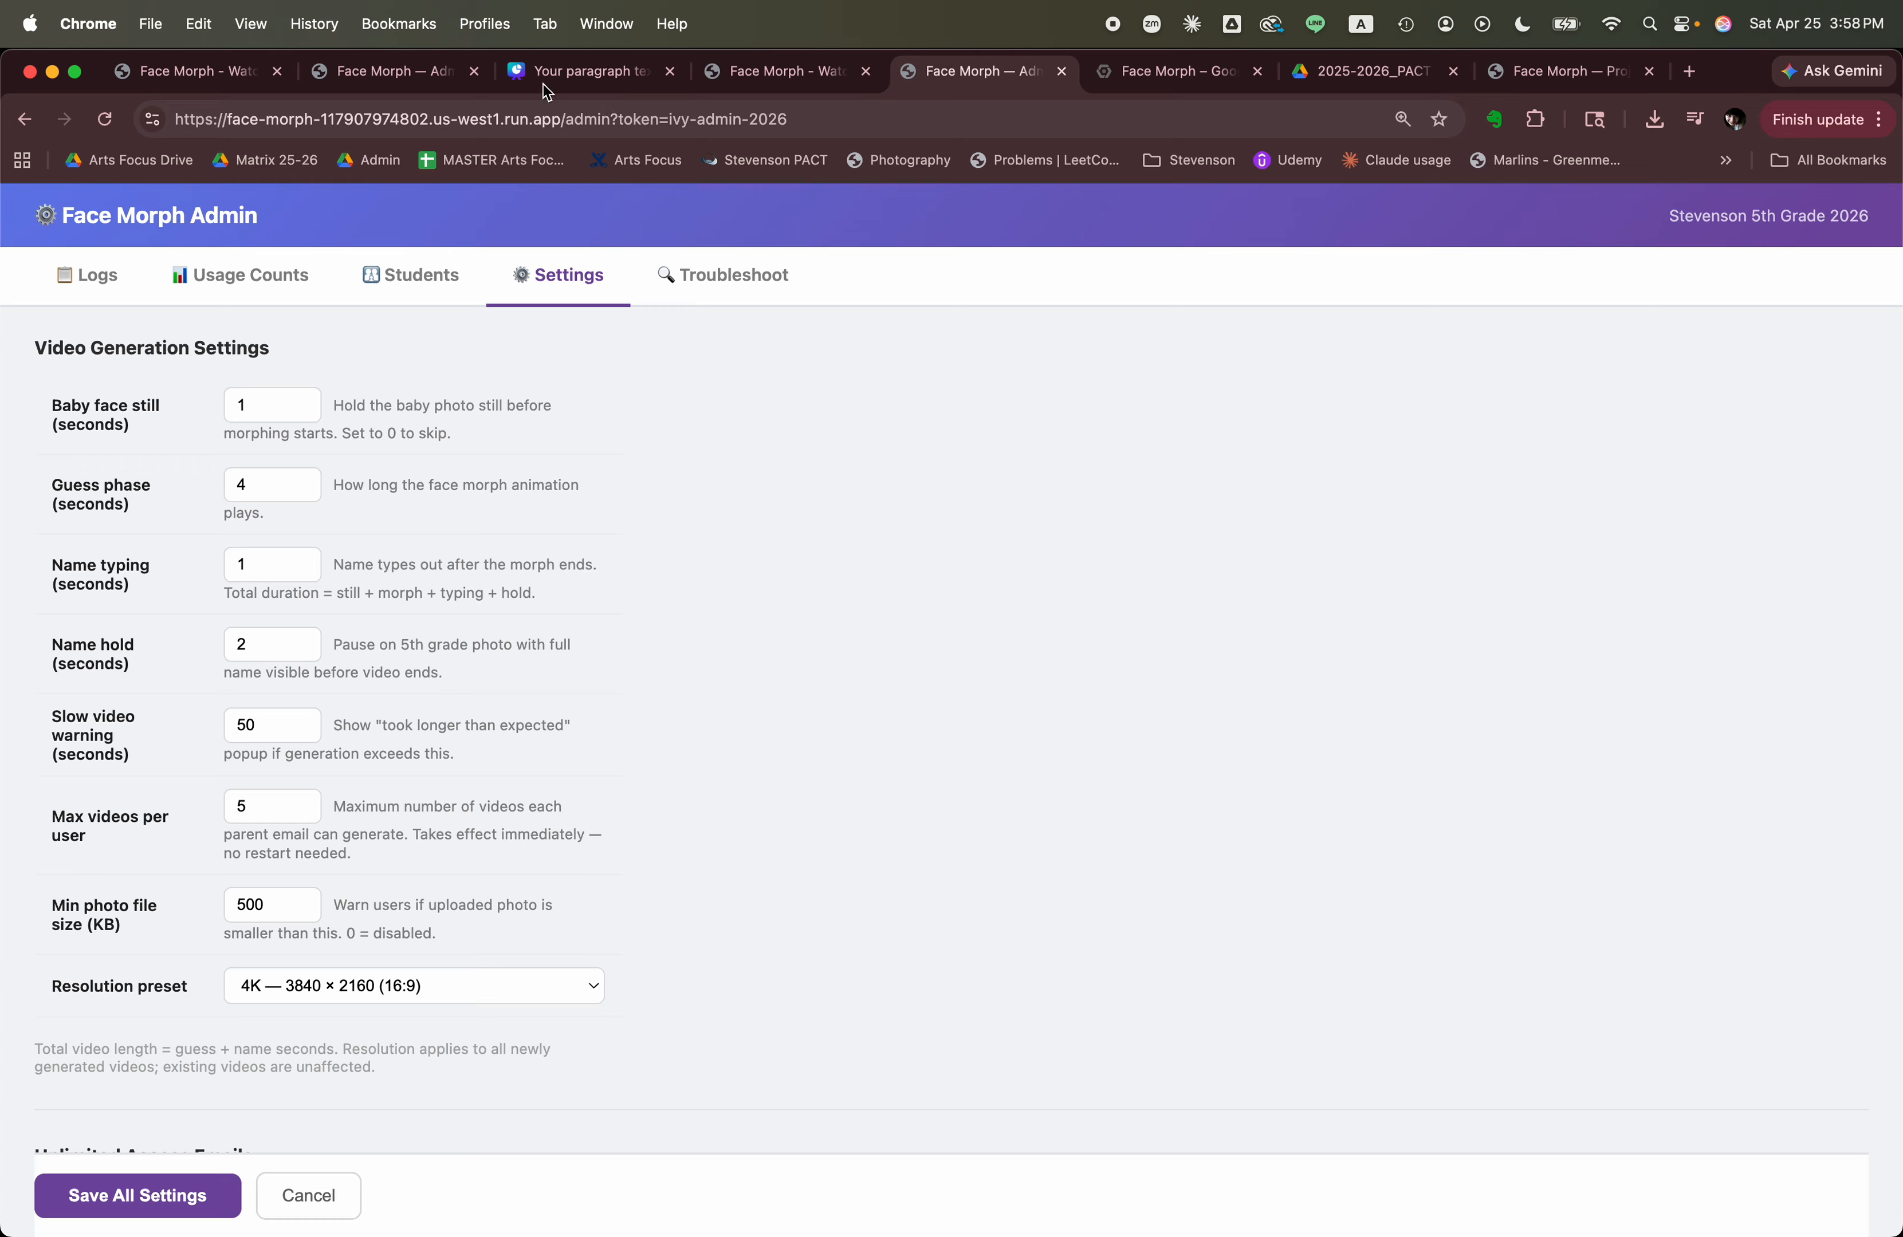
{"action": "left_click", "coordinate": [763, 71]}
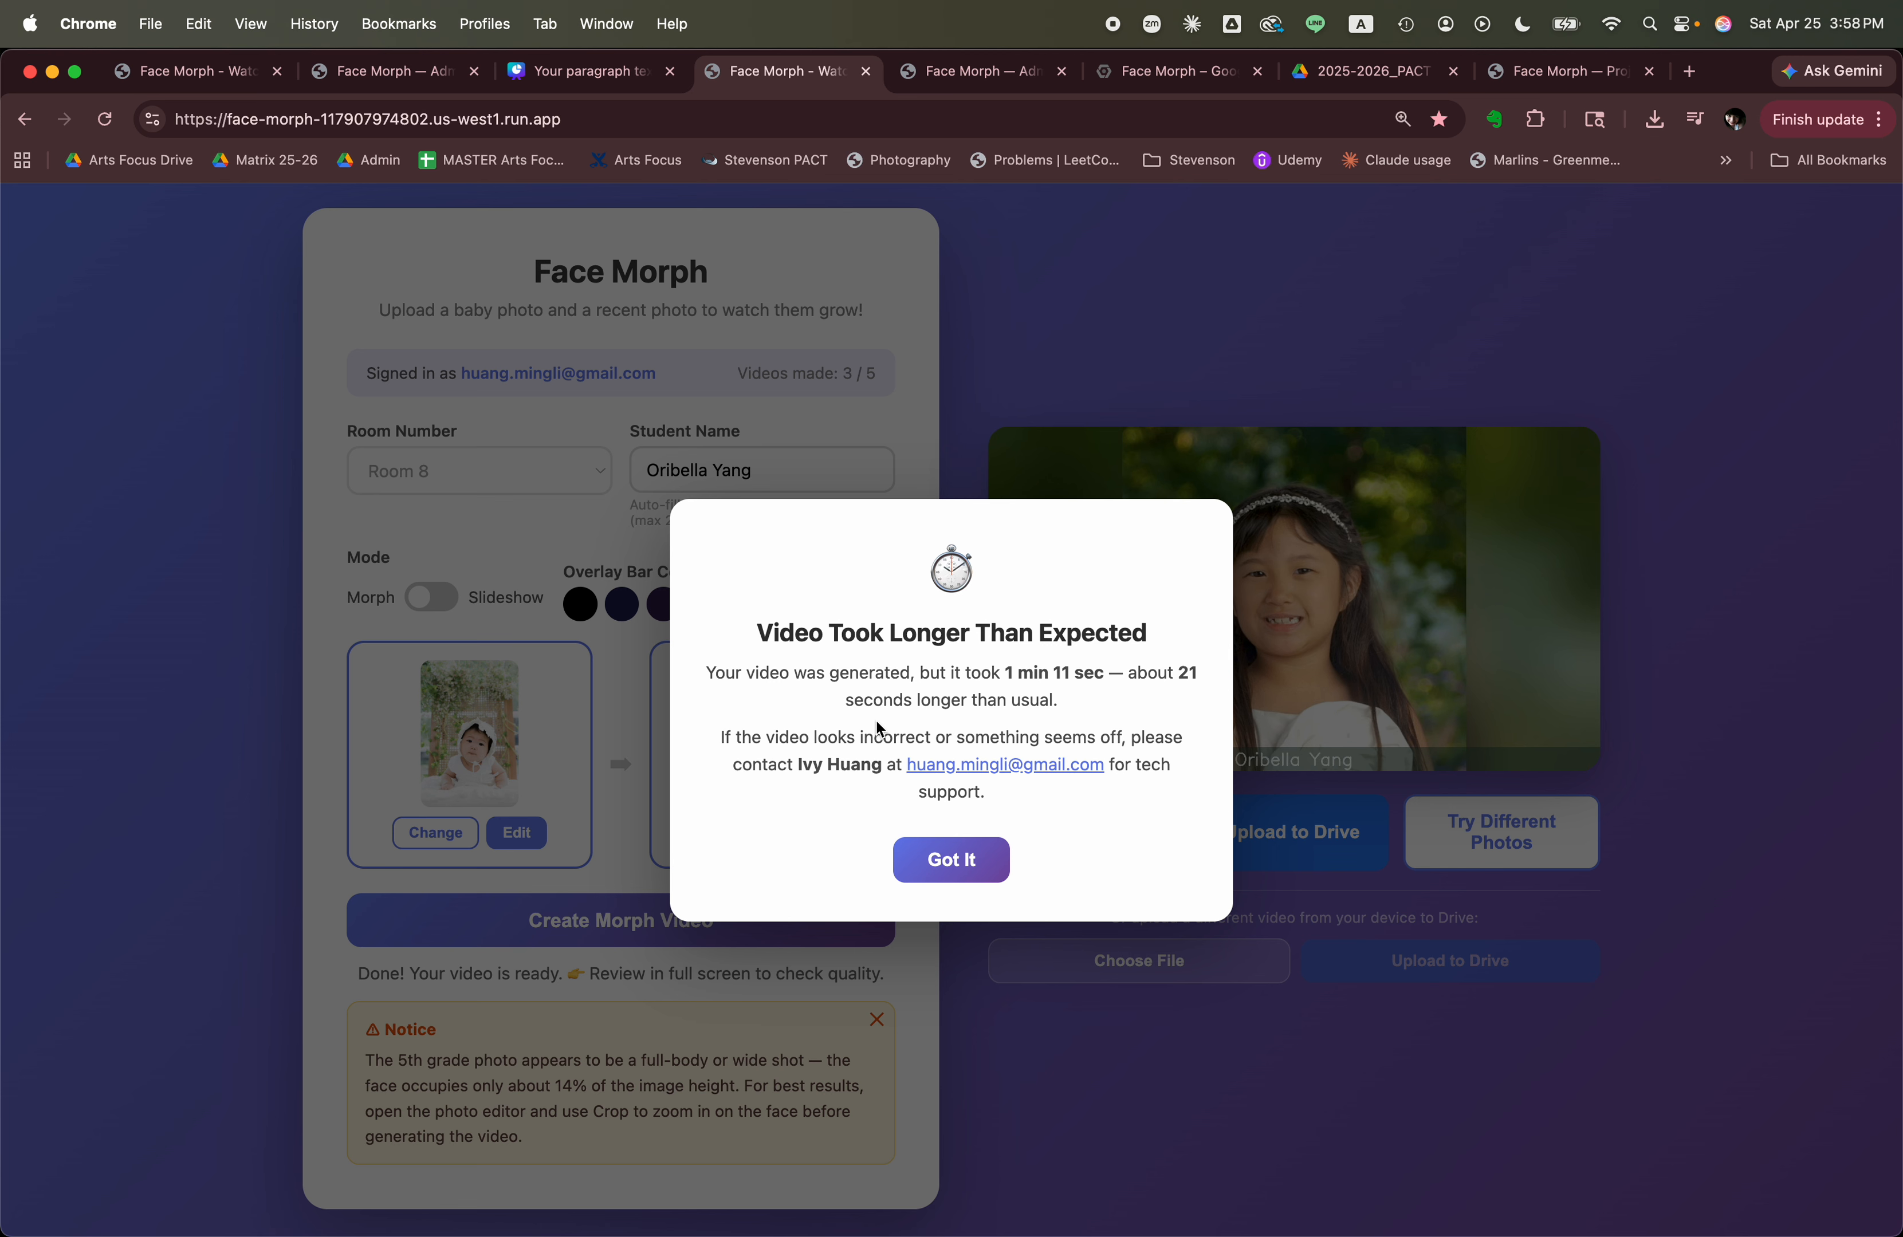
{"action": "left_click", "coordinate": [945, 870]}
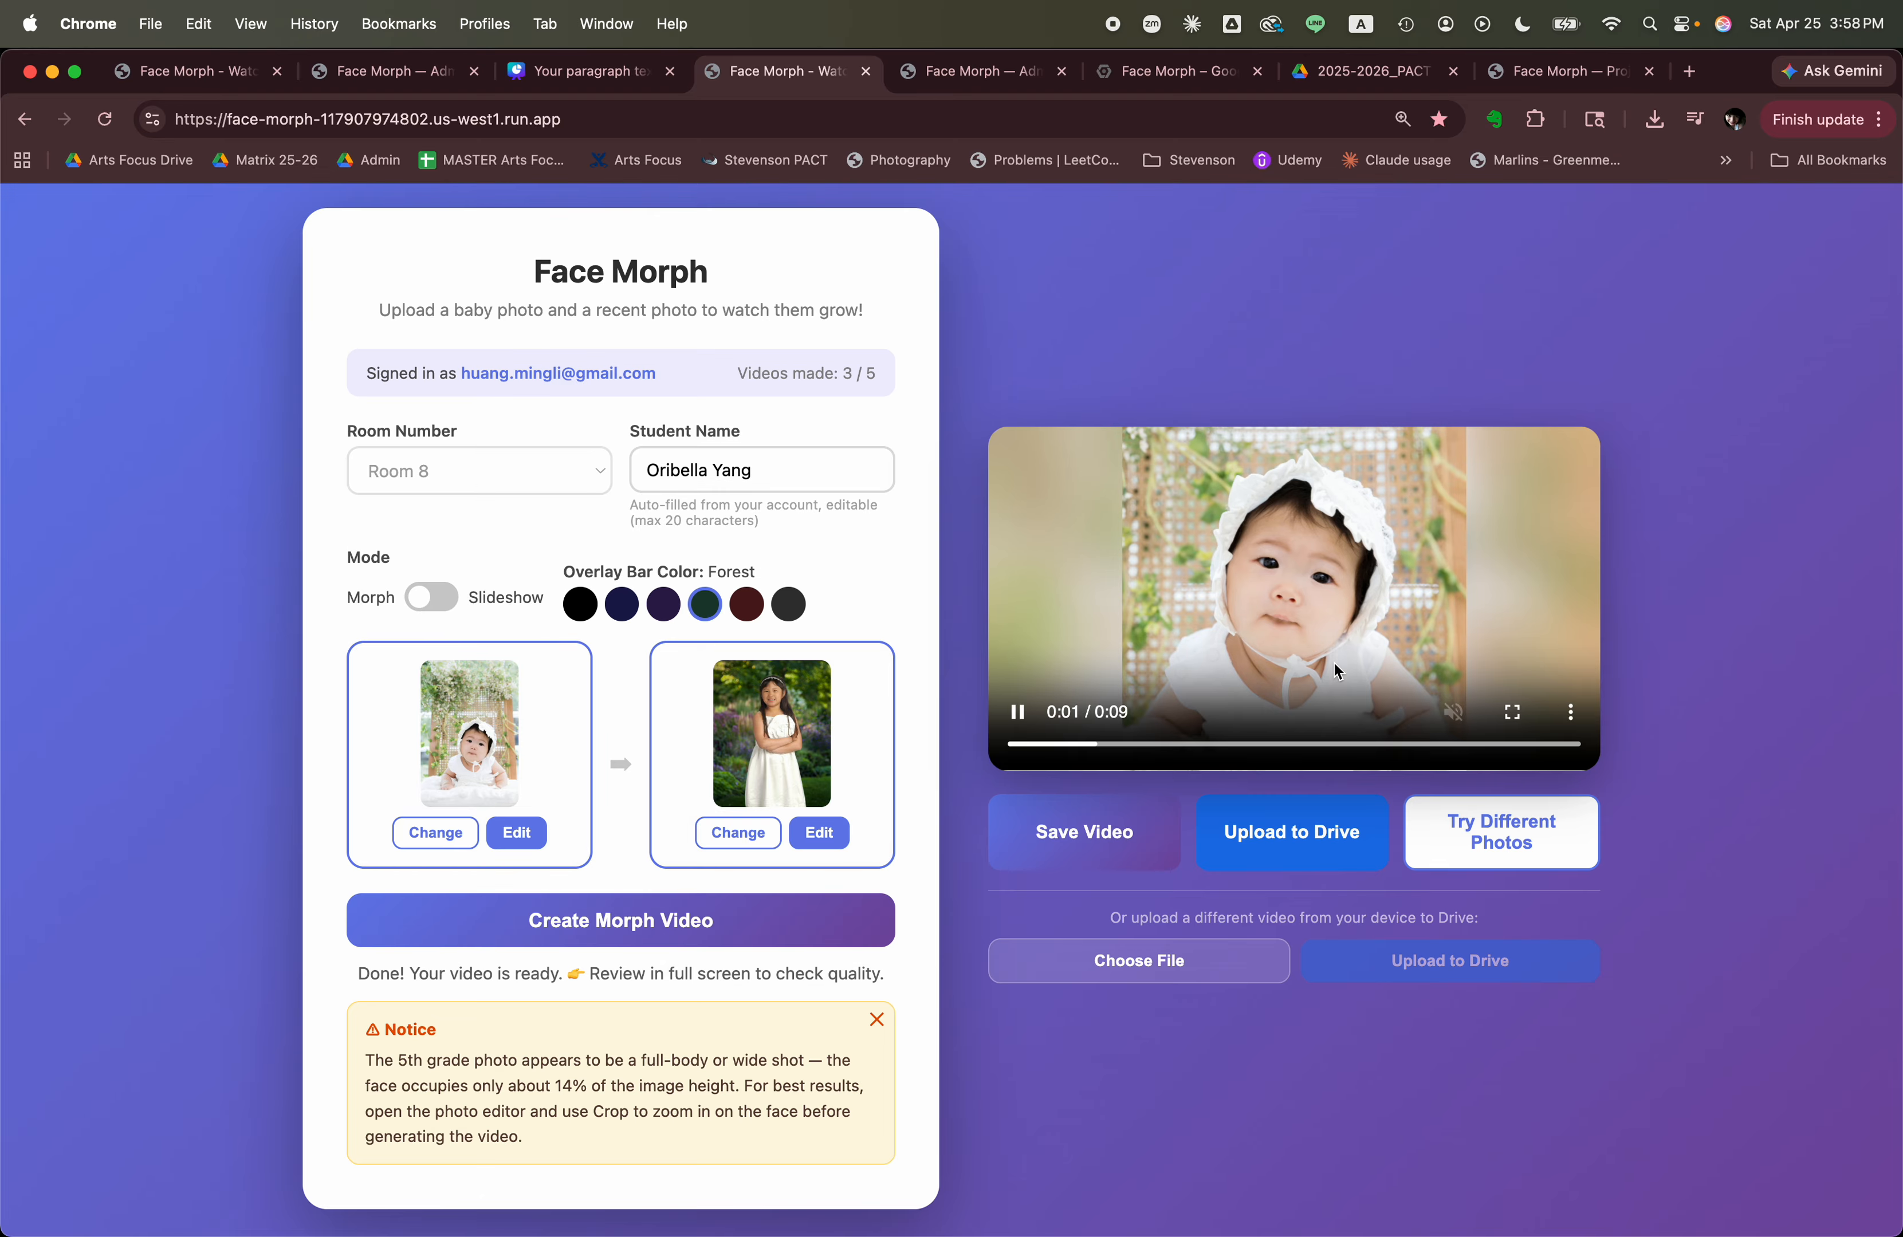
{"action": "left_click", "coordinate": [1081, 840]}
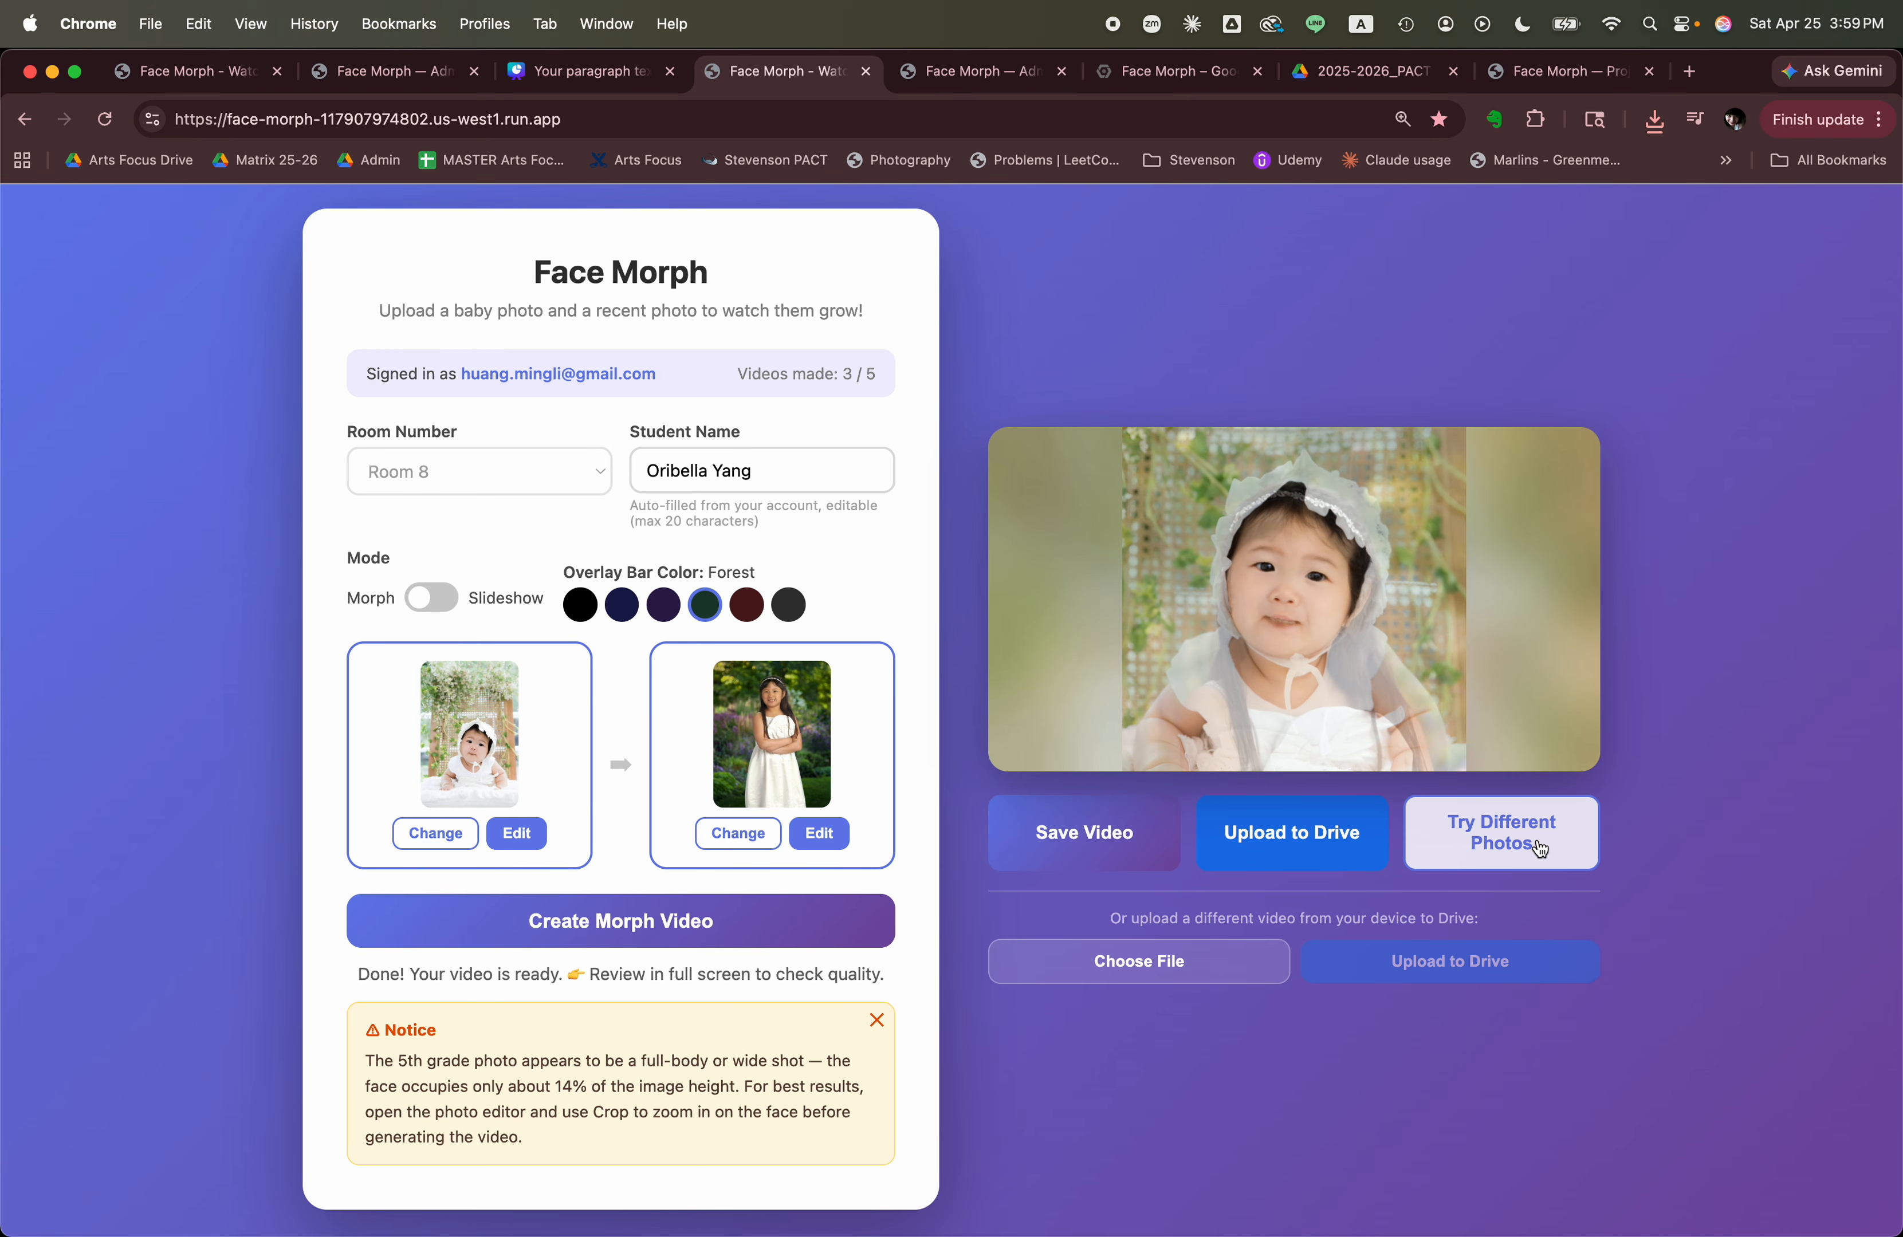
Upload the finished morph video to Google Drive and confirm replacing any previous video for this student.
{"action": "left_click", "coordinate": [1293, 842]}
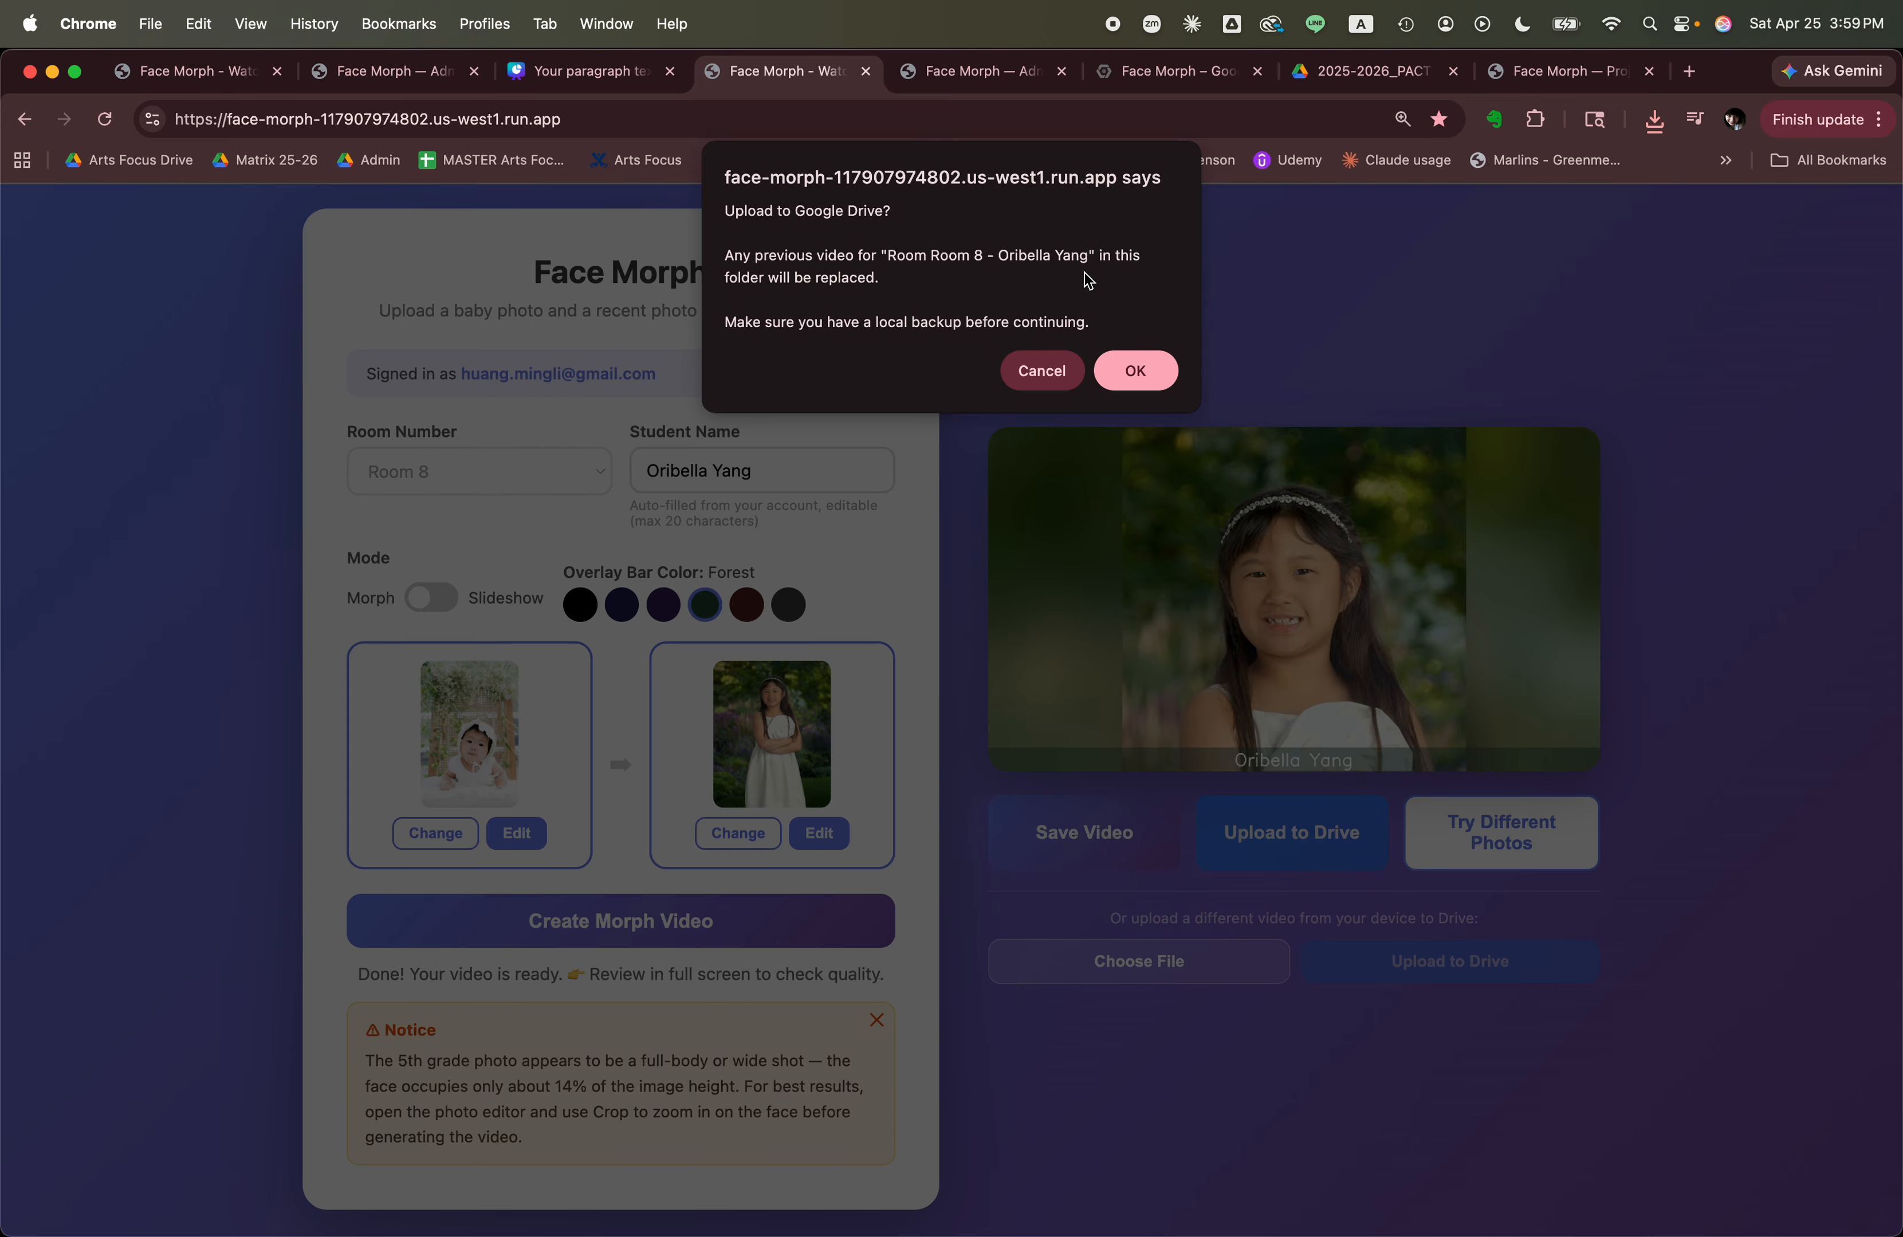
{"action": "left_click", "coordinate": [1147, 371]}
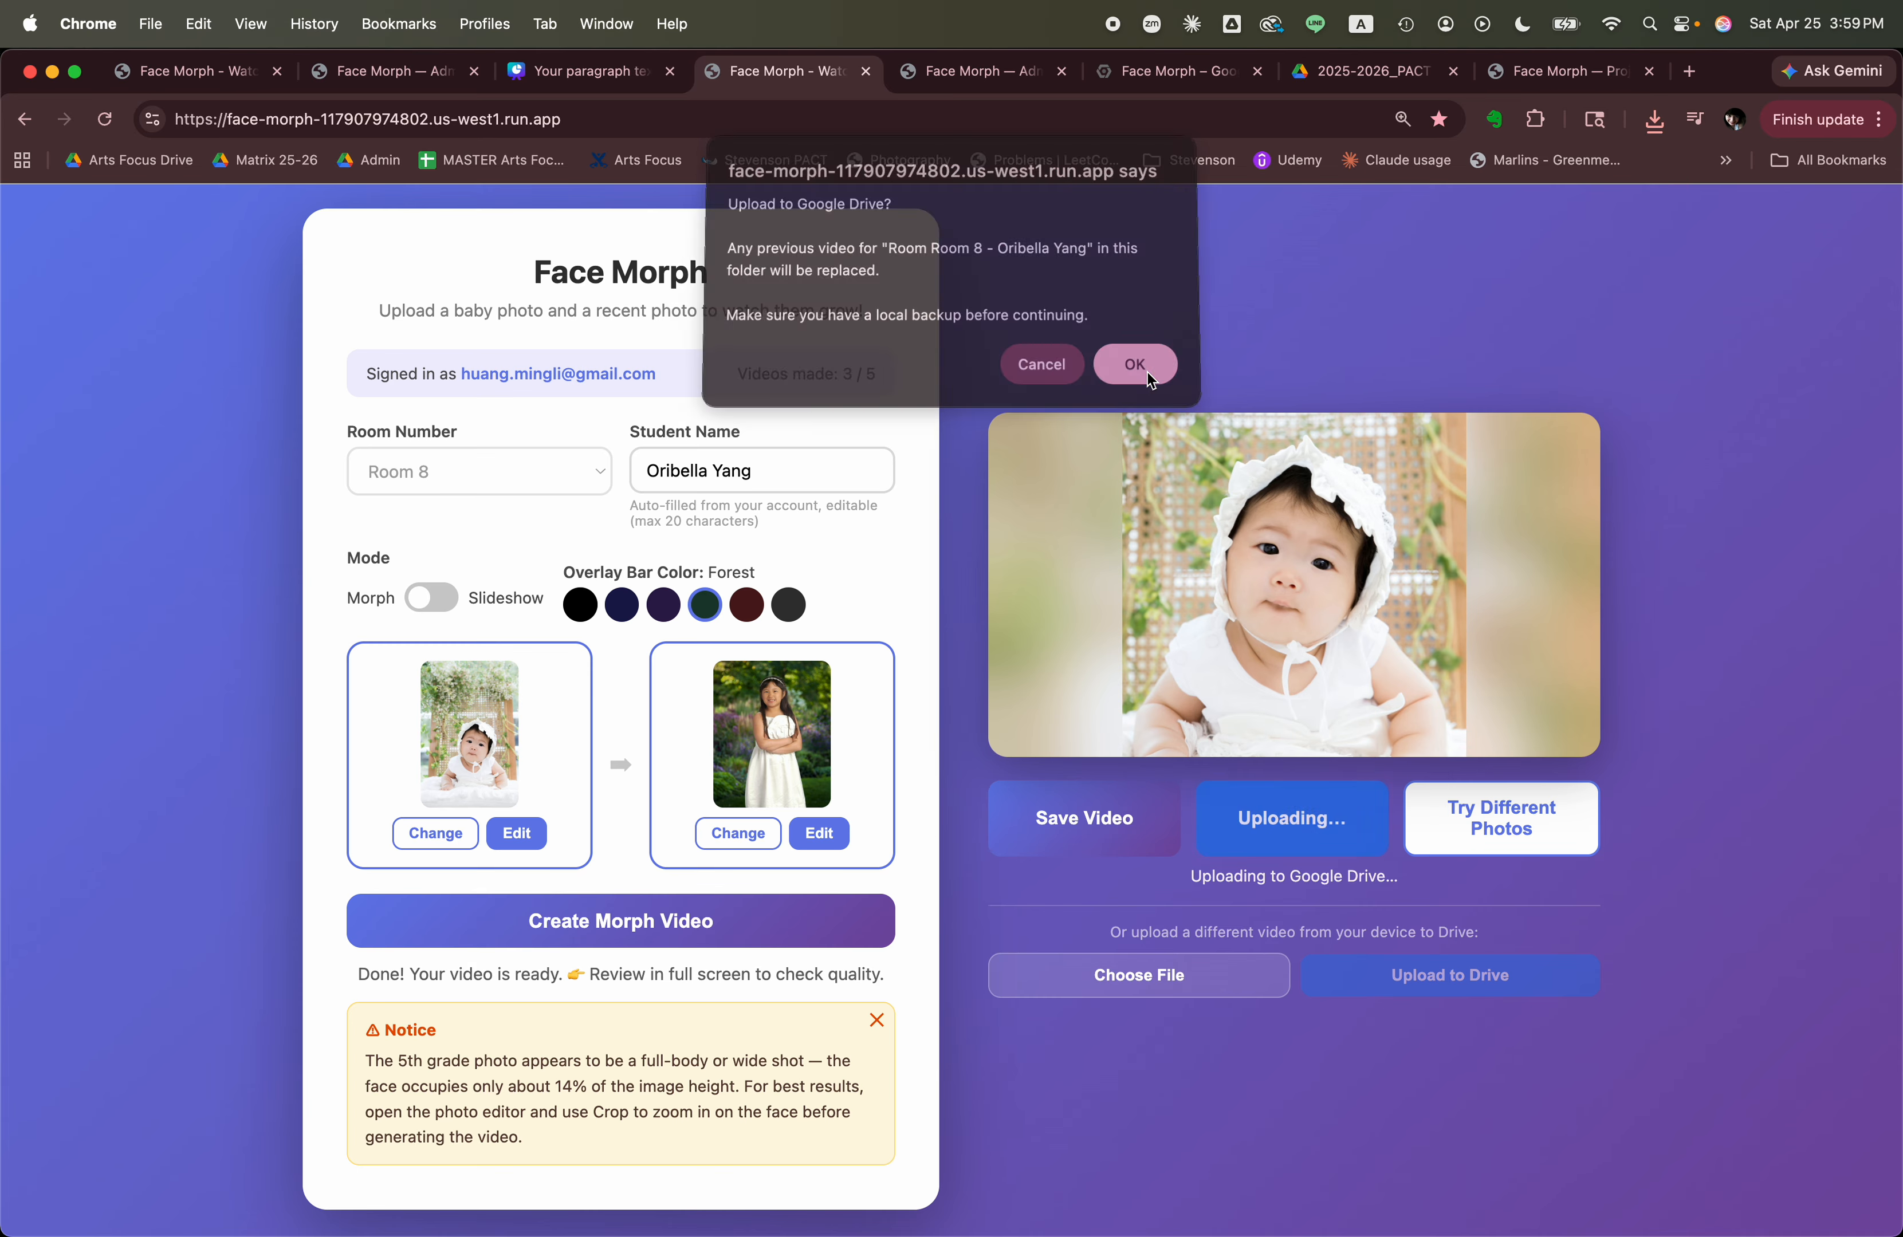
{"action": "scroll", "coordinate": [1148, 371], "scroll_direction": "down", "scroll_amount": 1}
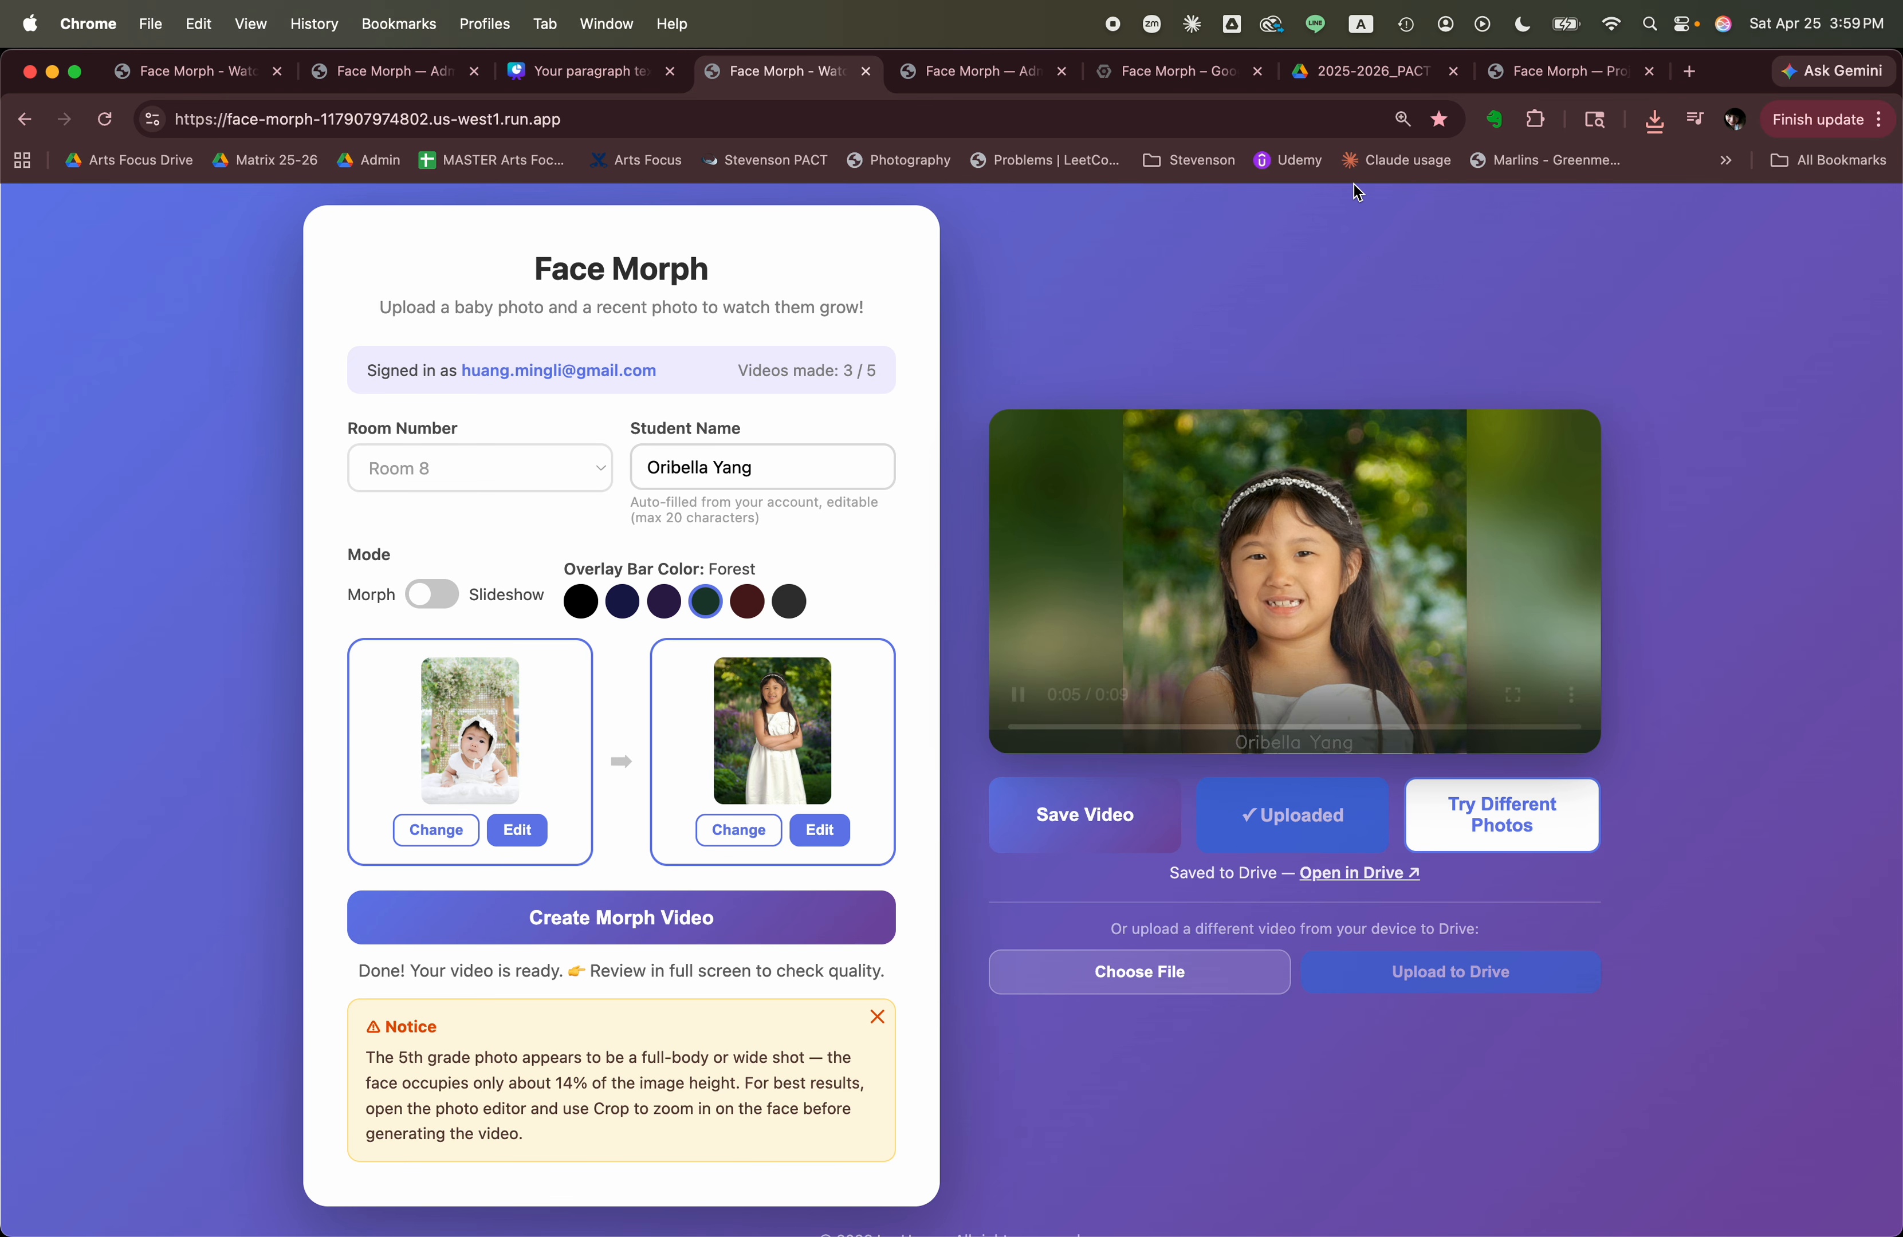
Switch to Google Drive and check the uploaded video in the Room_08 folder, then close its preview.
{"action": "left_click", "coordinate": [1361, 78]}
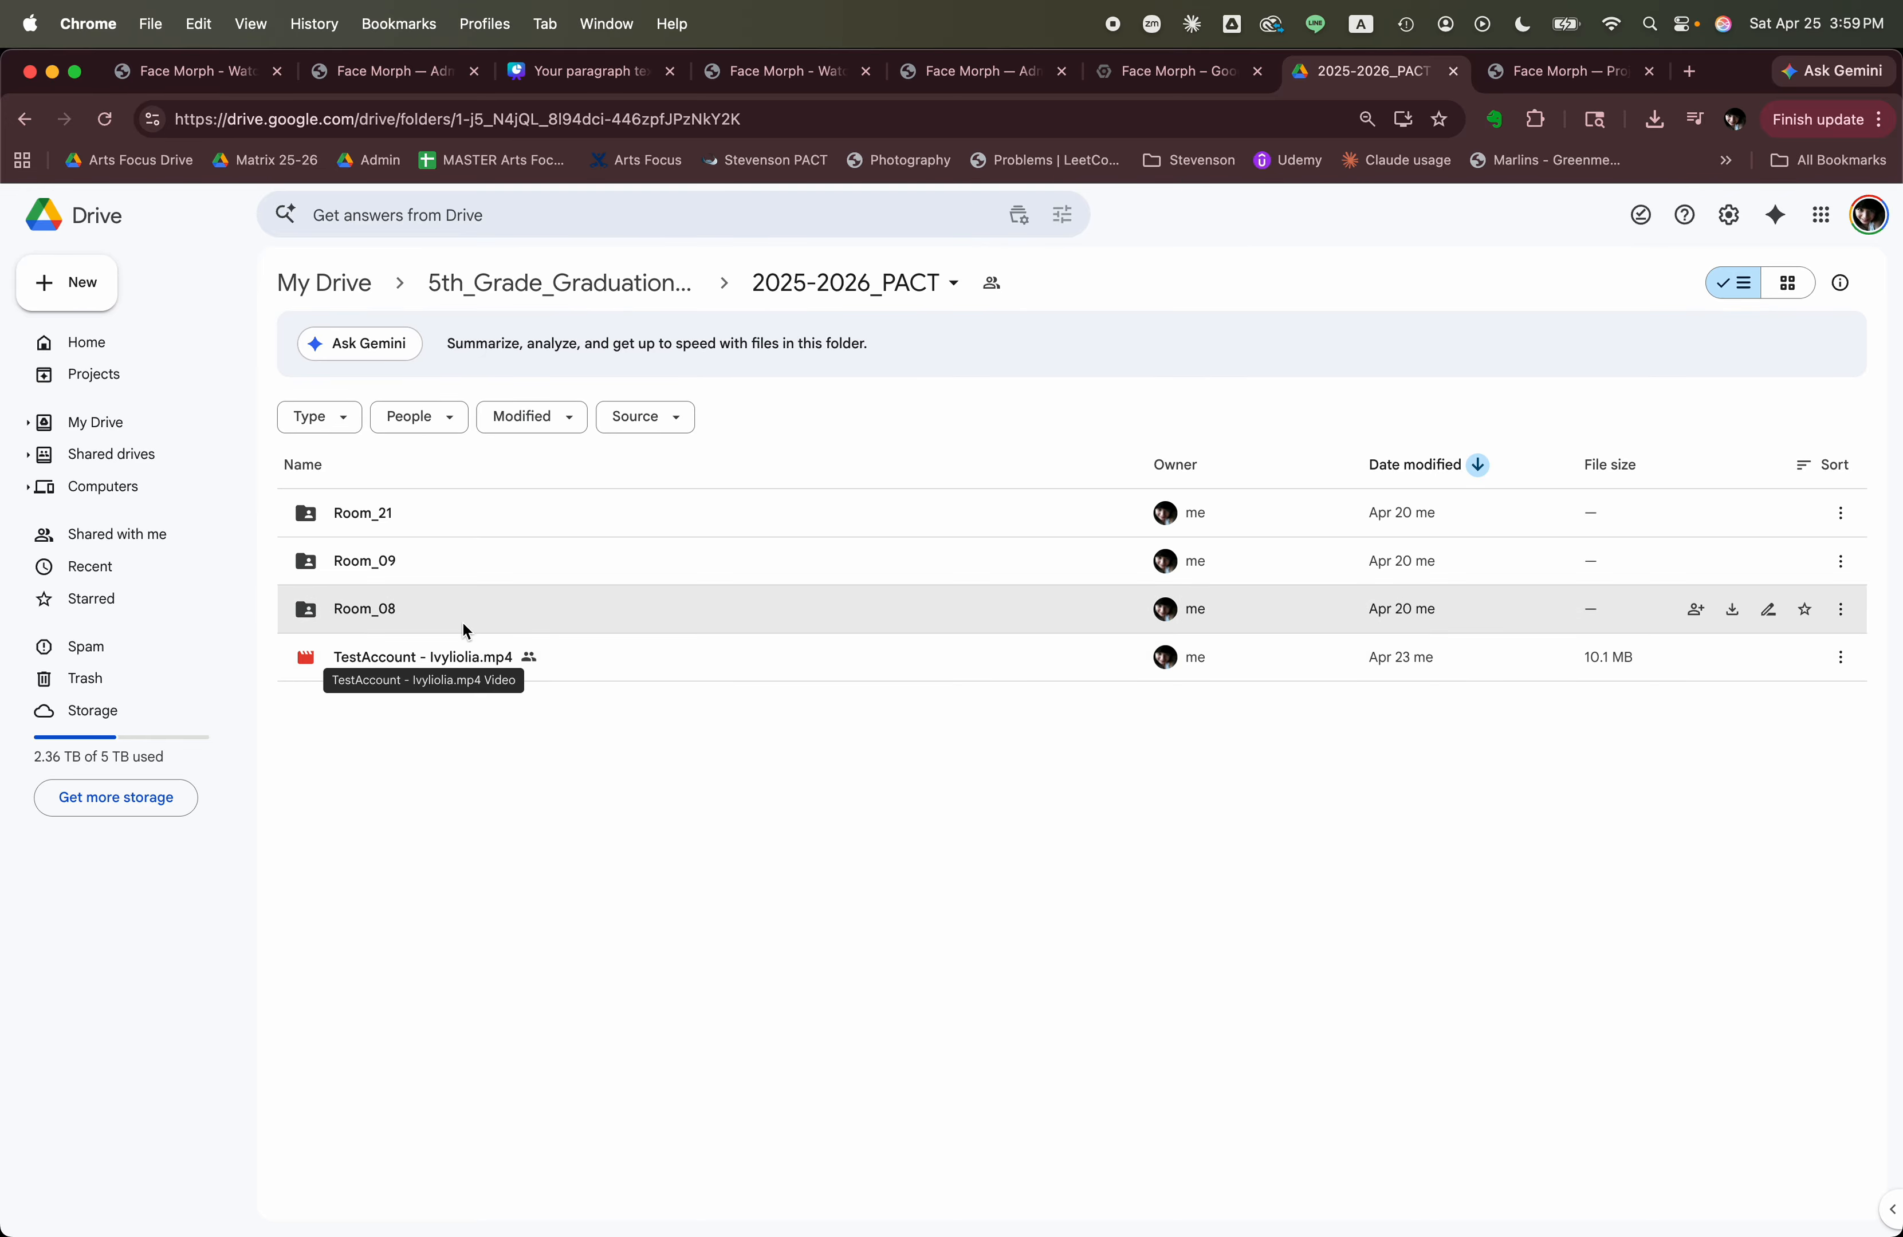
{"action": "left_click", "coordinate": [415, 610]}
{"action": "double_click", "coordinate": [415, 608]}
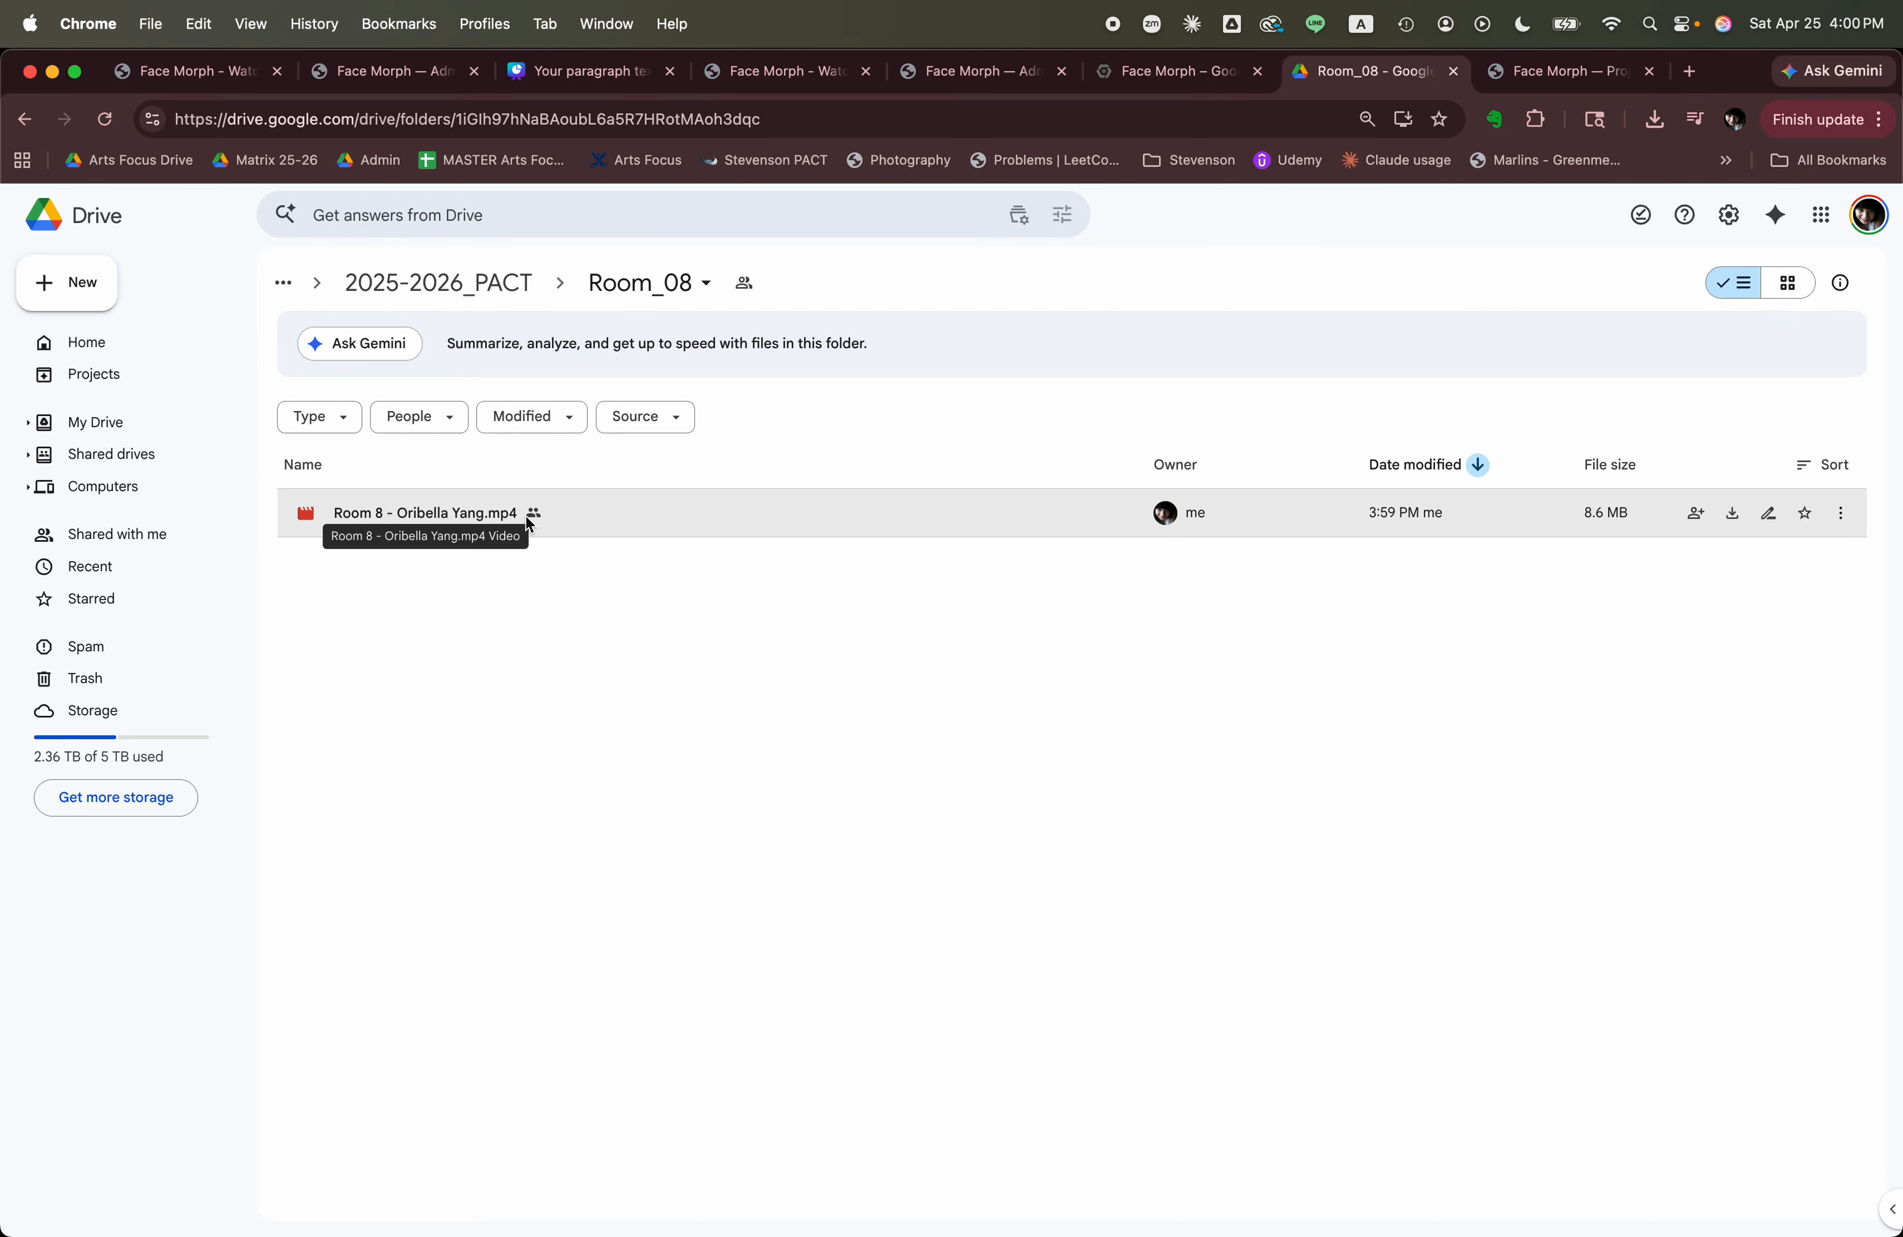
{"action": "double_click", "coordinate": [458, 510]}
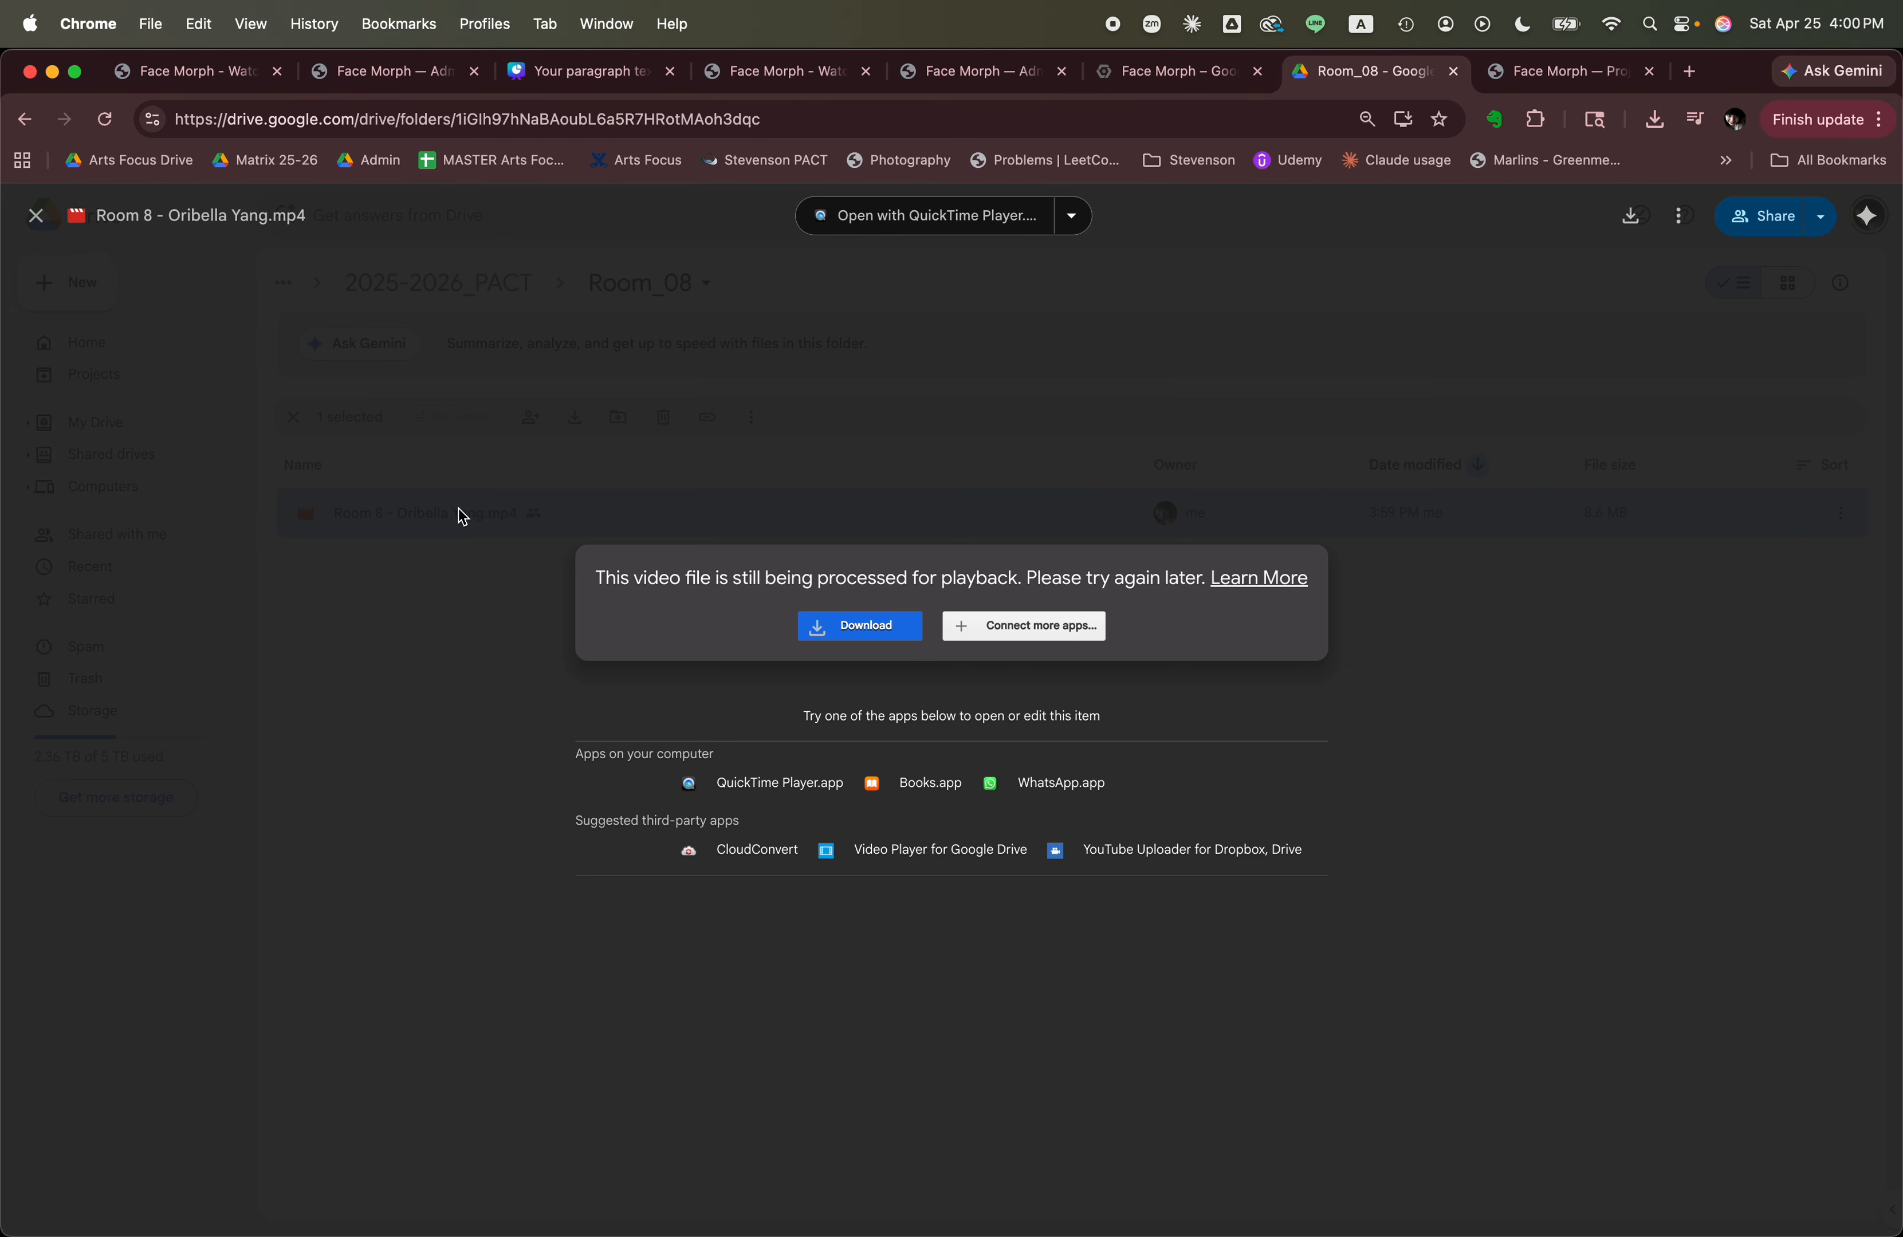
{"action": "key", "text": "Escape"}
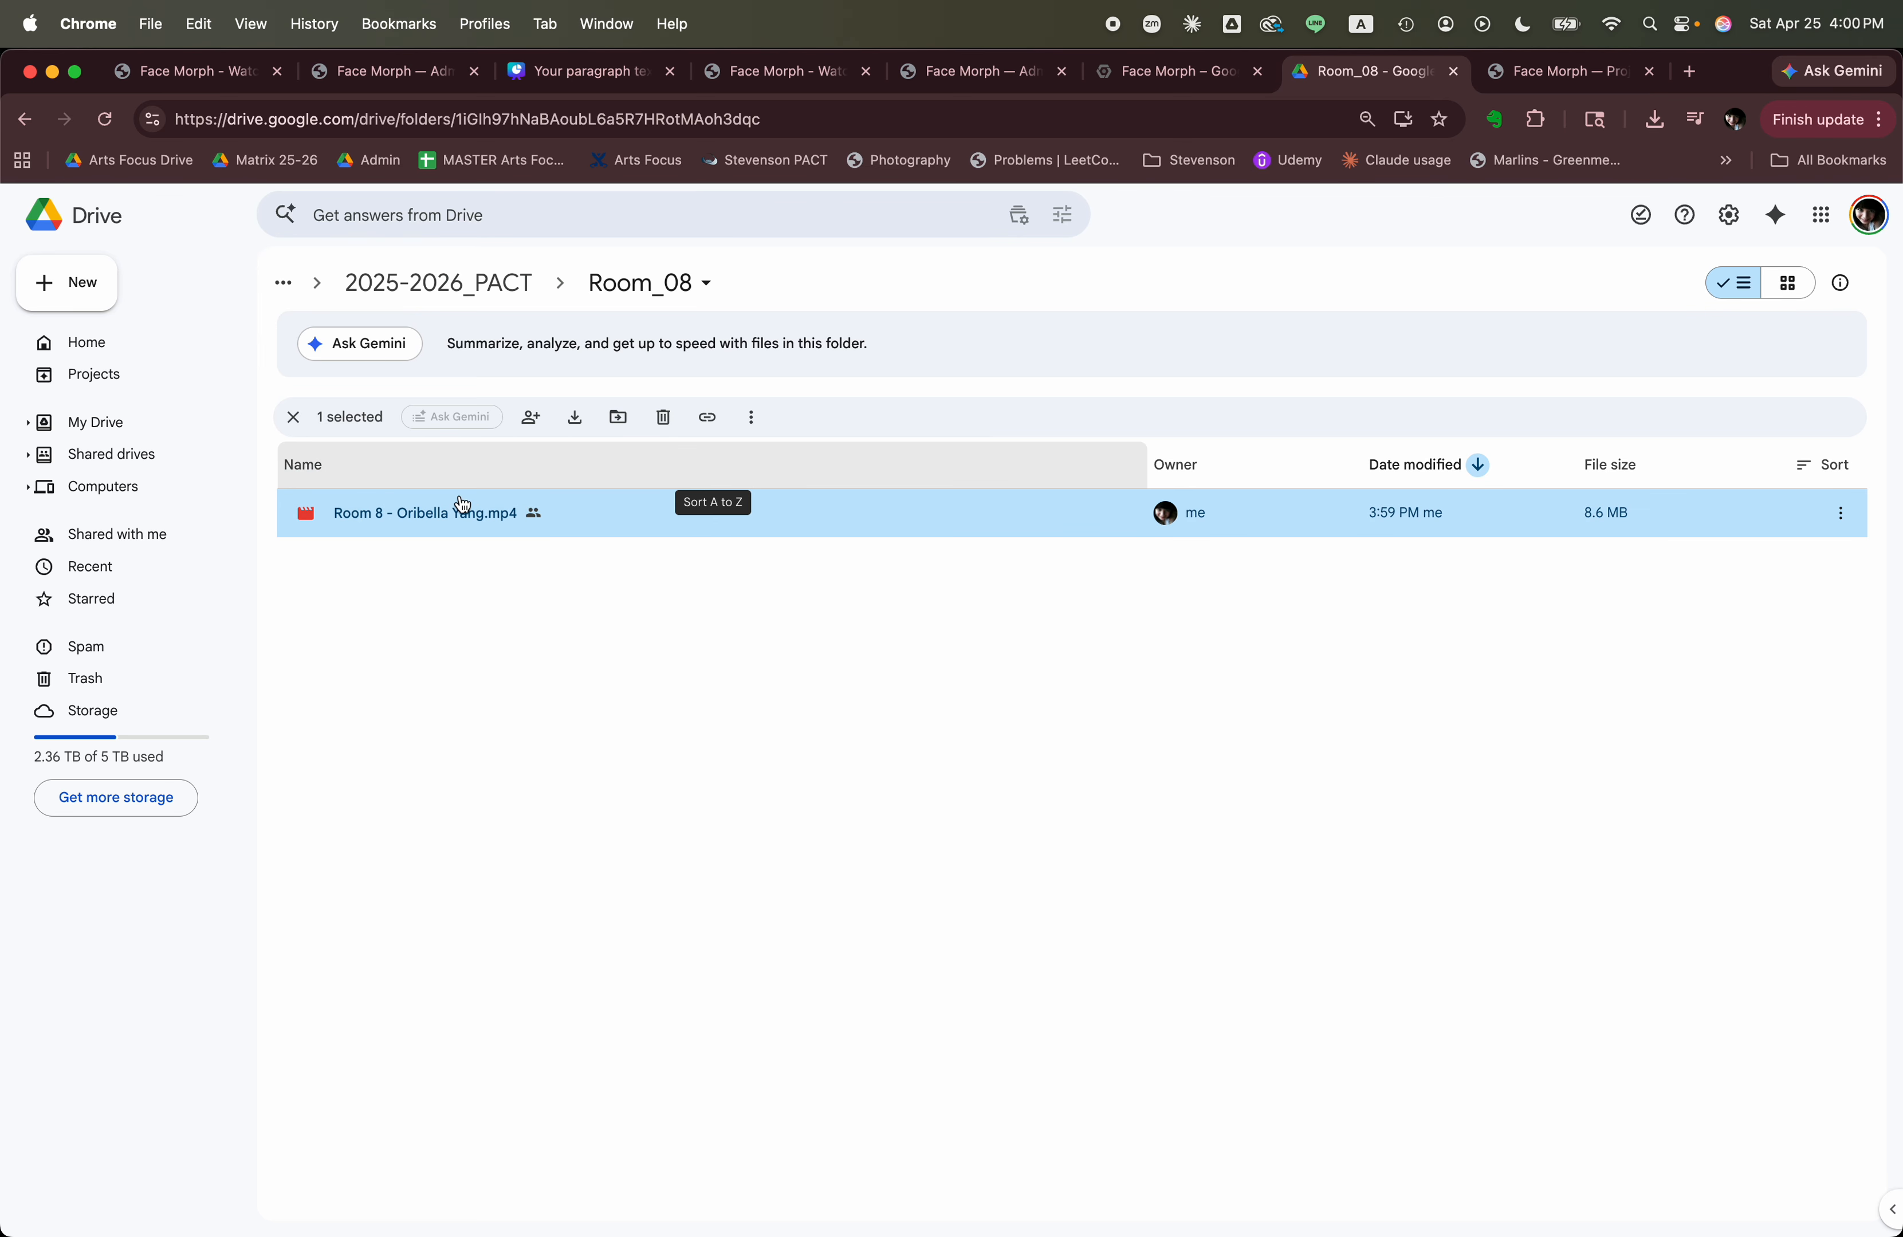
Return to the Face Morph page and clear the current photos to try different ones.
{"action": "left_click", "coordinate": [795, 78]}
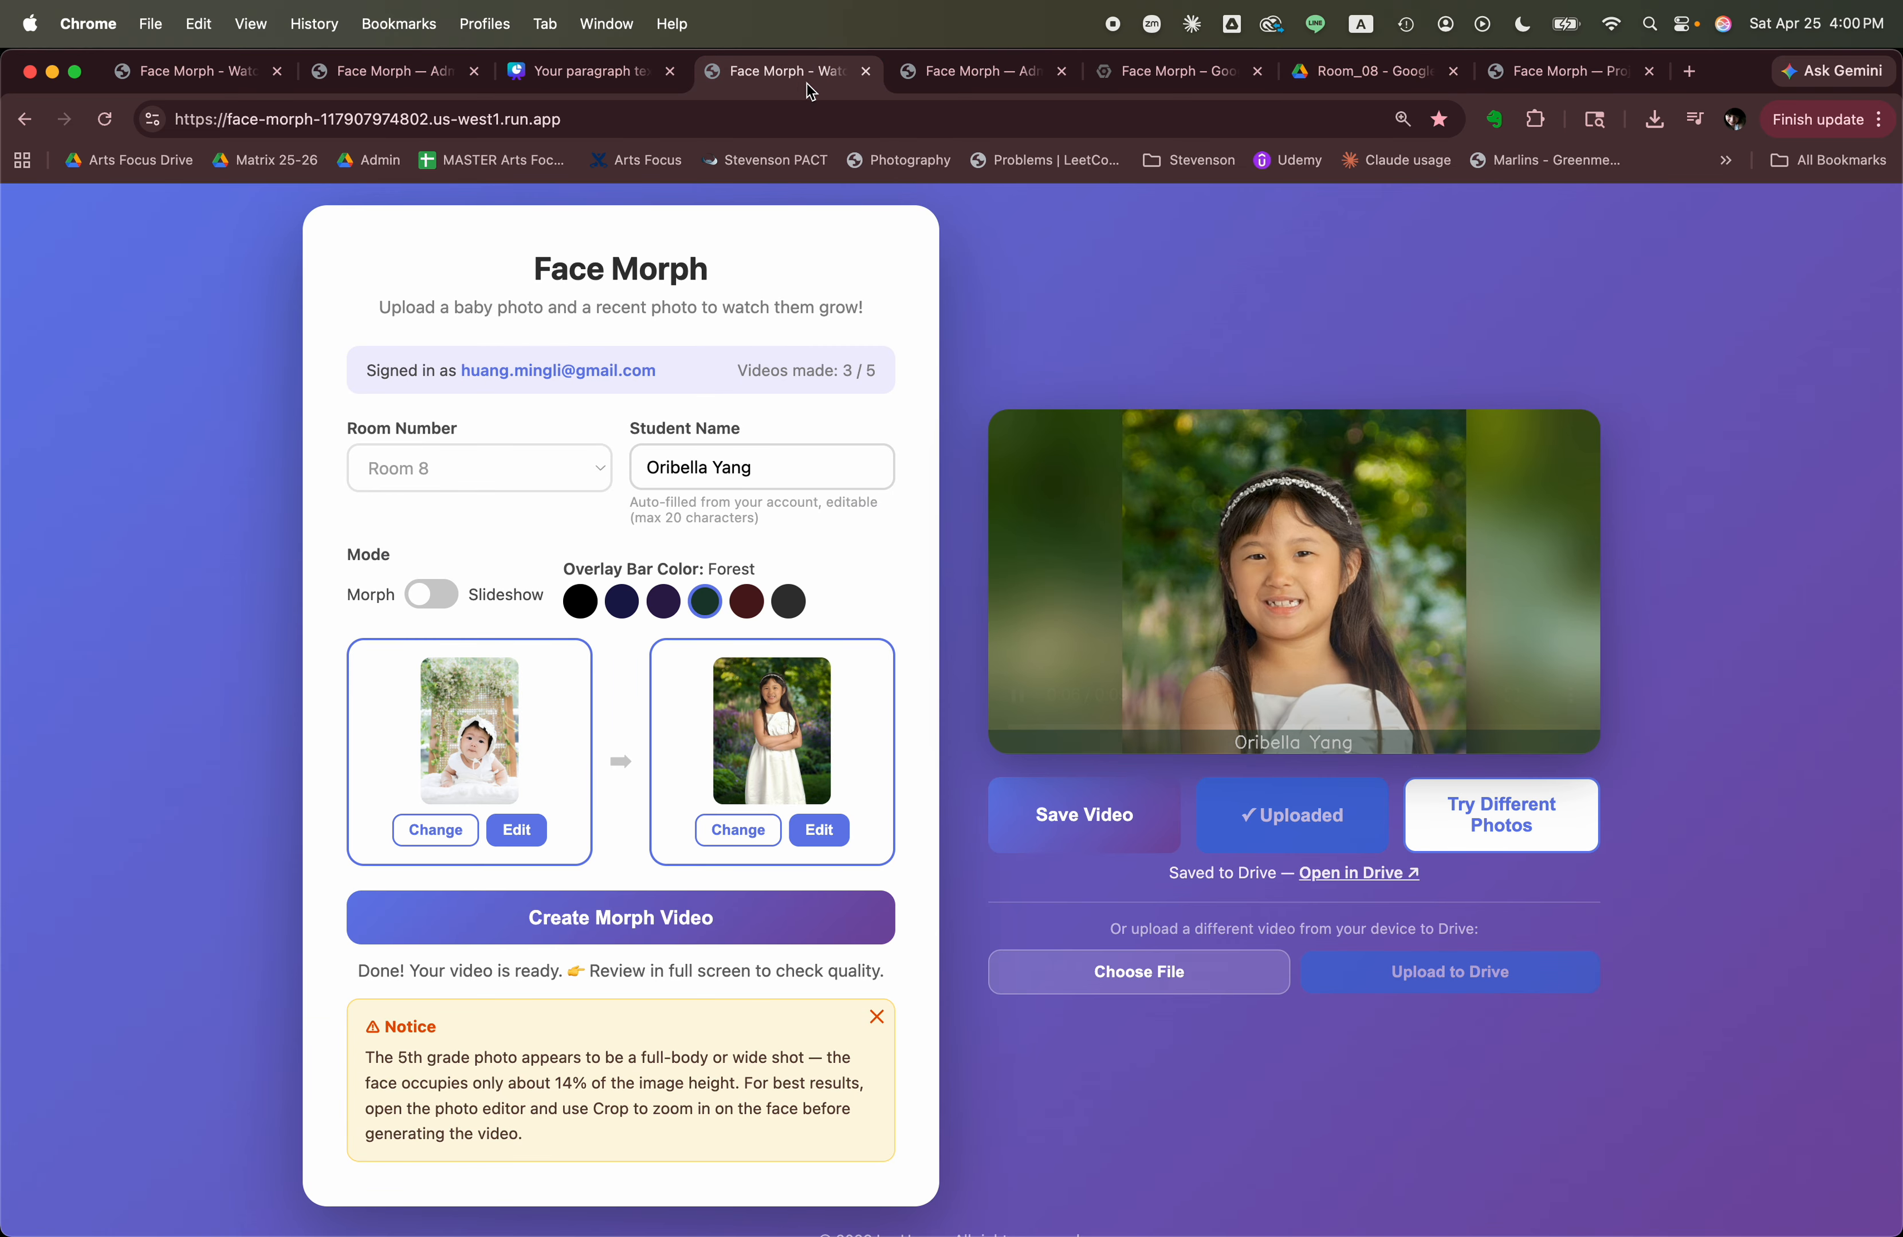
{"action": "scroll", "coordinate": [1817, 612], "scroll_direction": "down", "scroll_amount": 1}
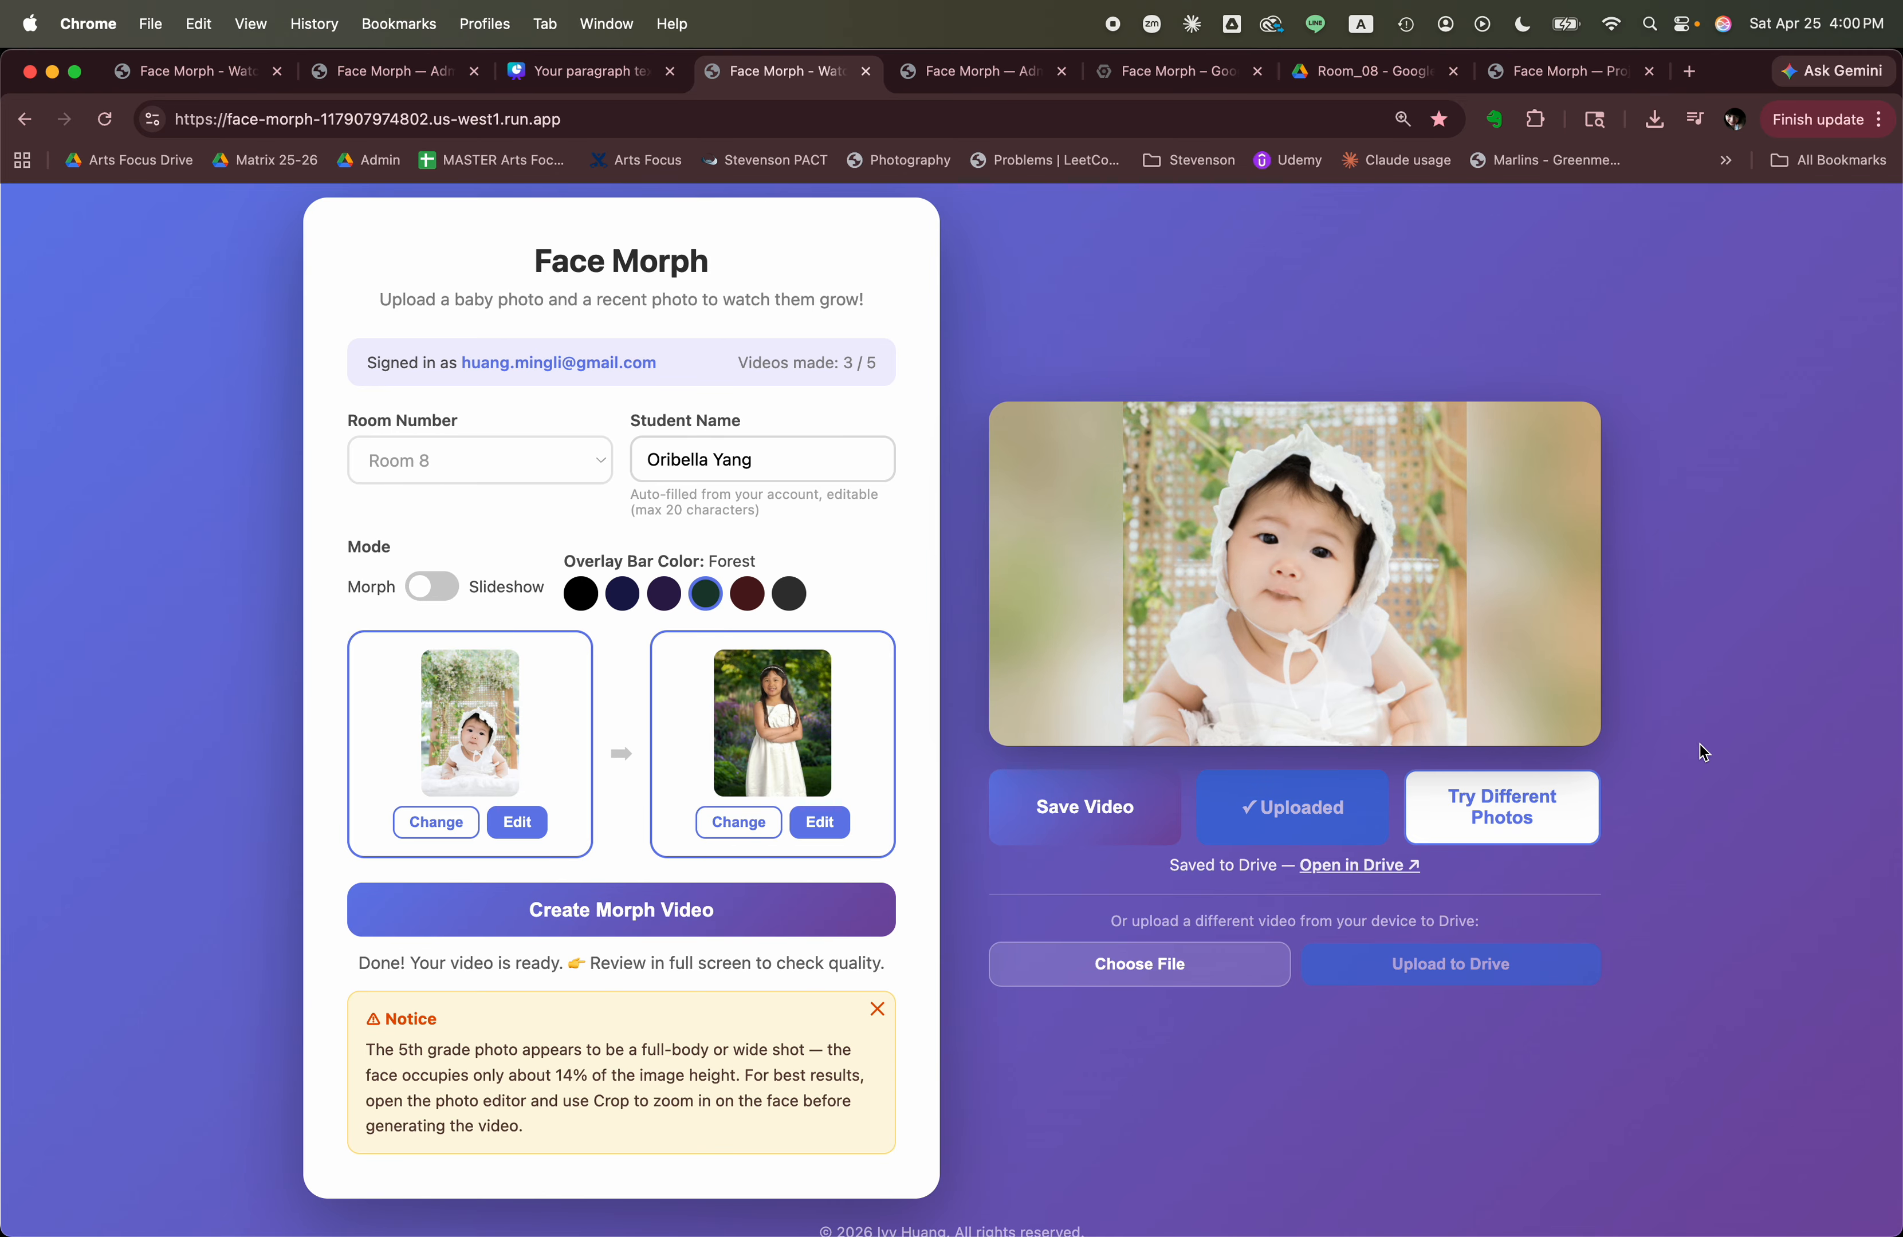
{"action": "left_click", "coordinate": [1549, 812]}
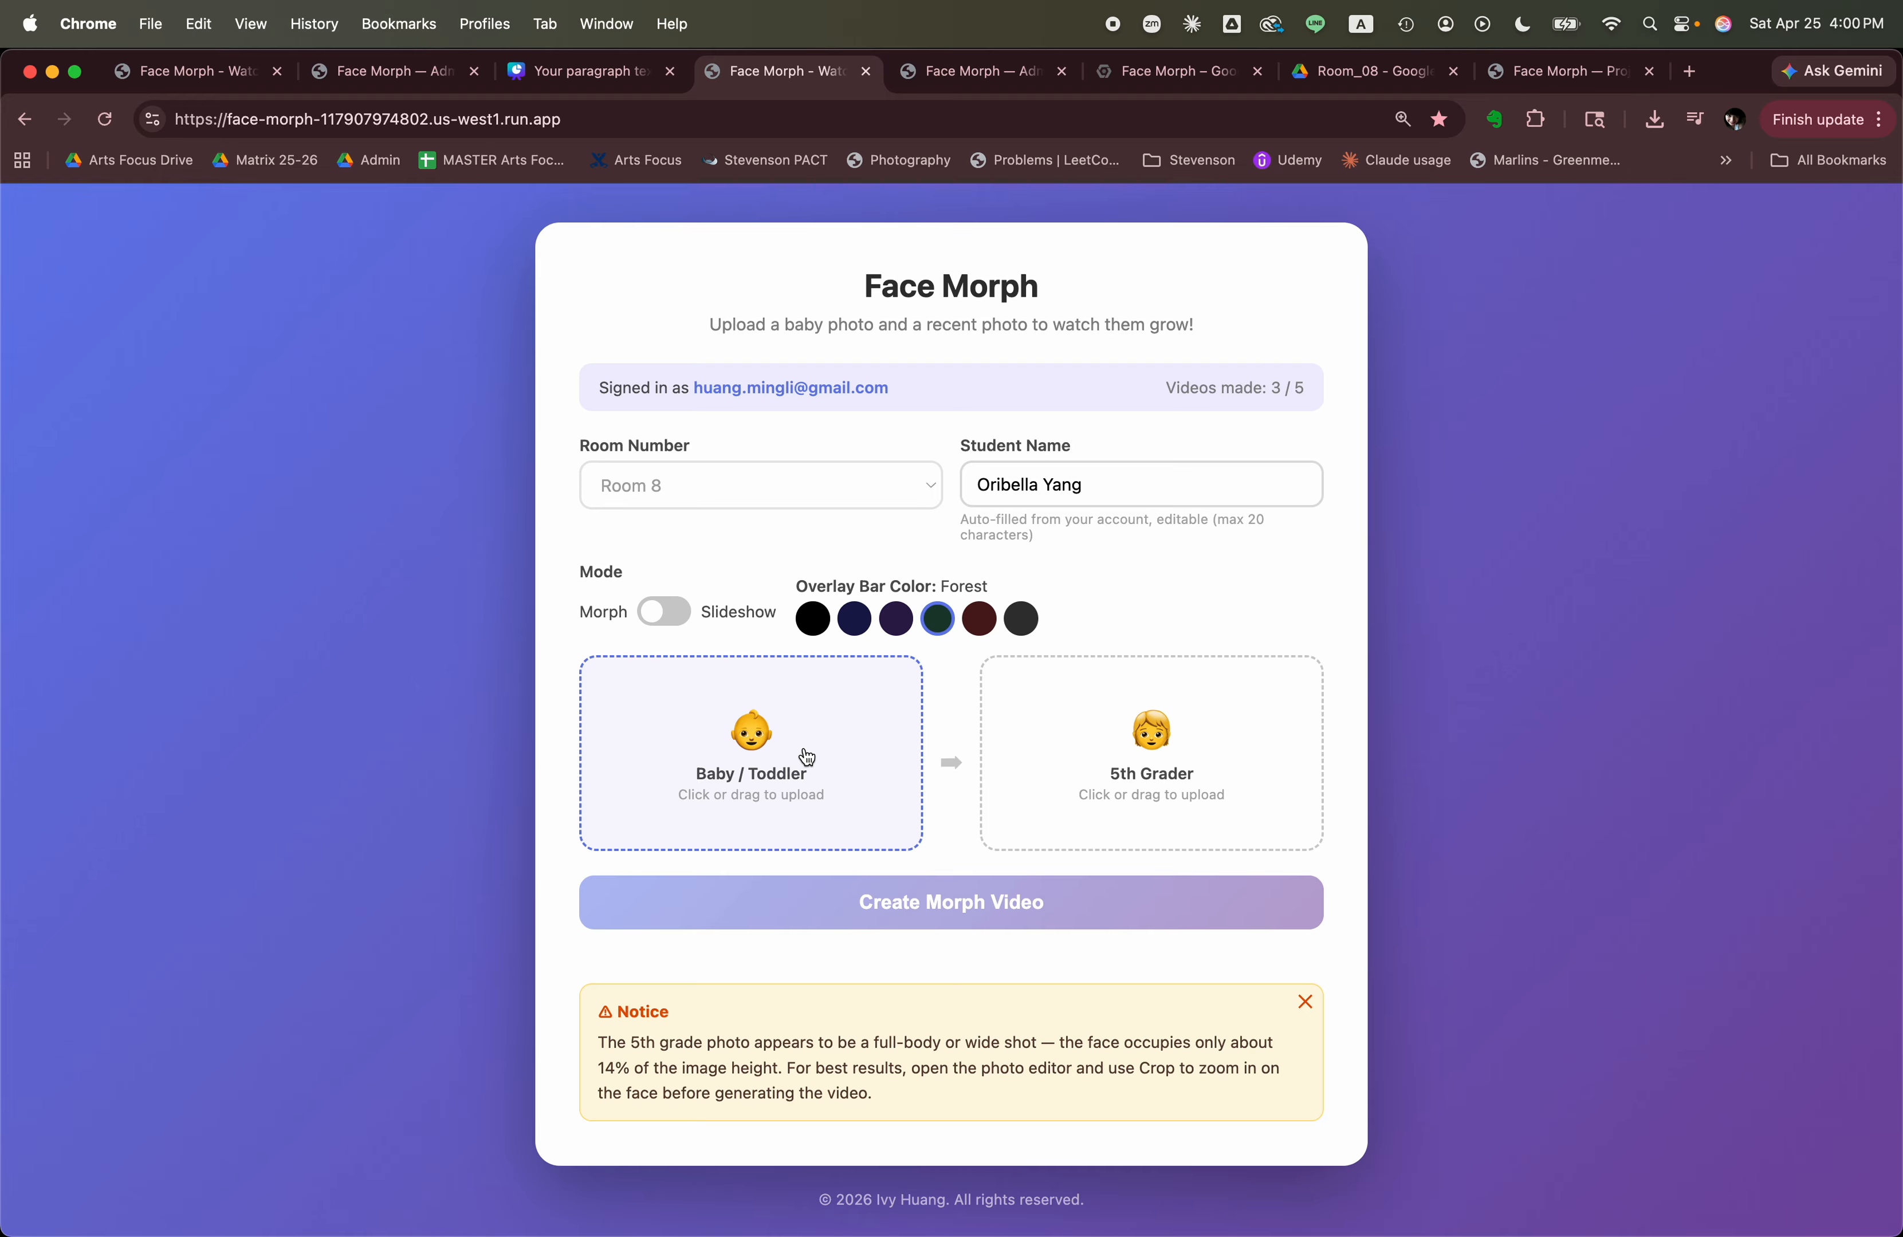
{"action": "left_click", "coordinate": [767, 763]}
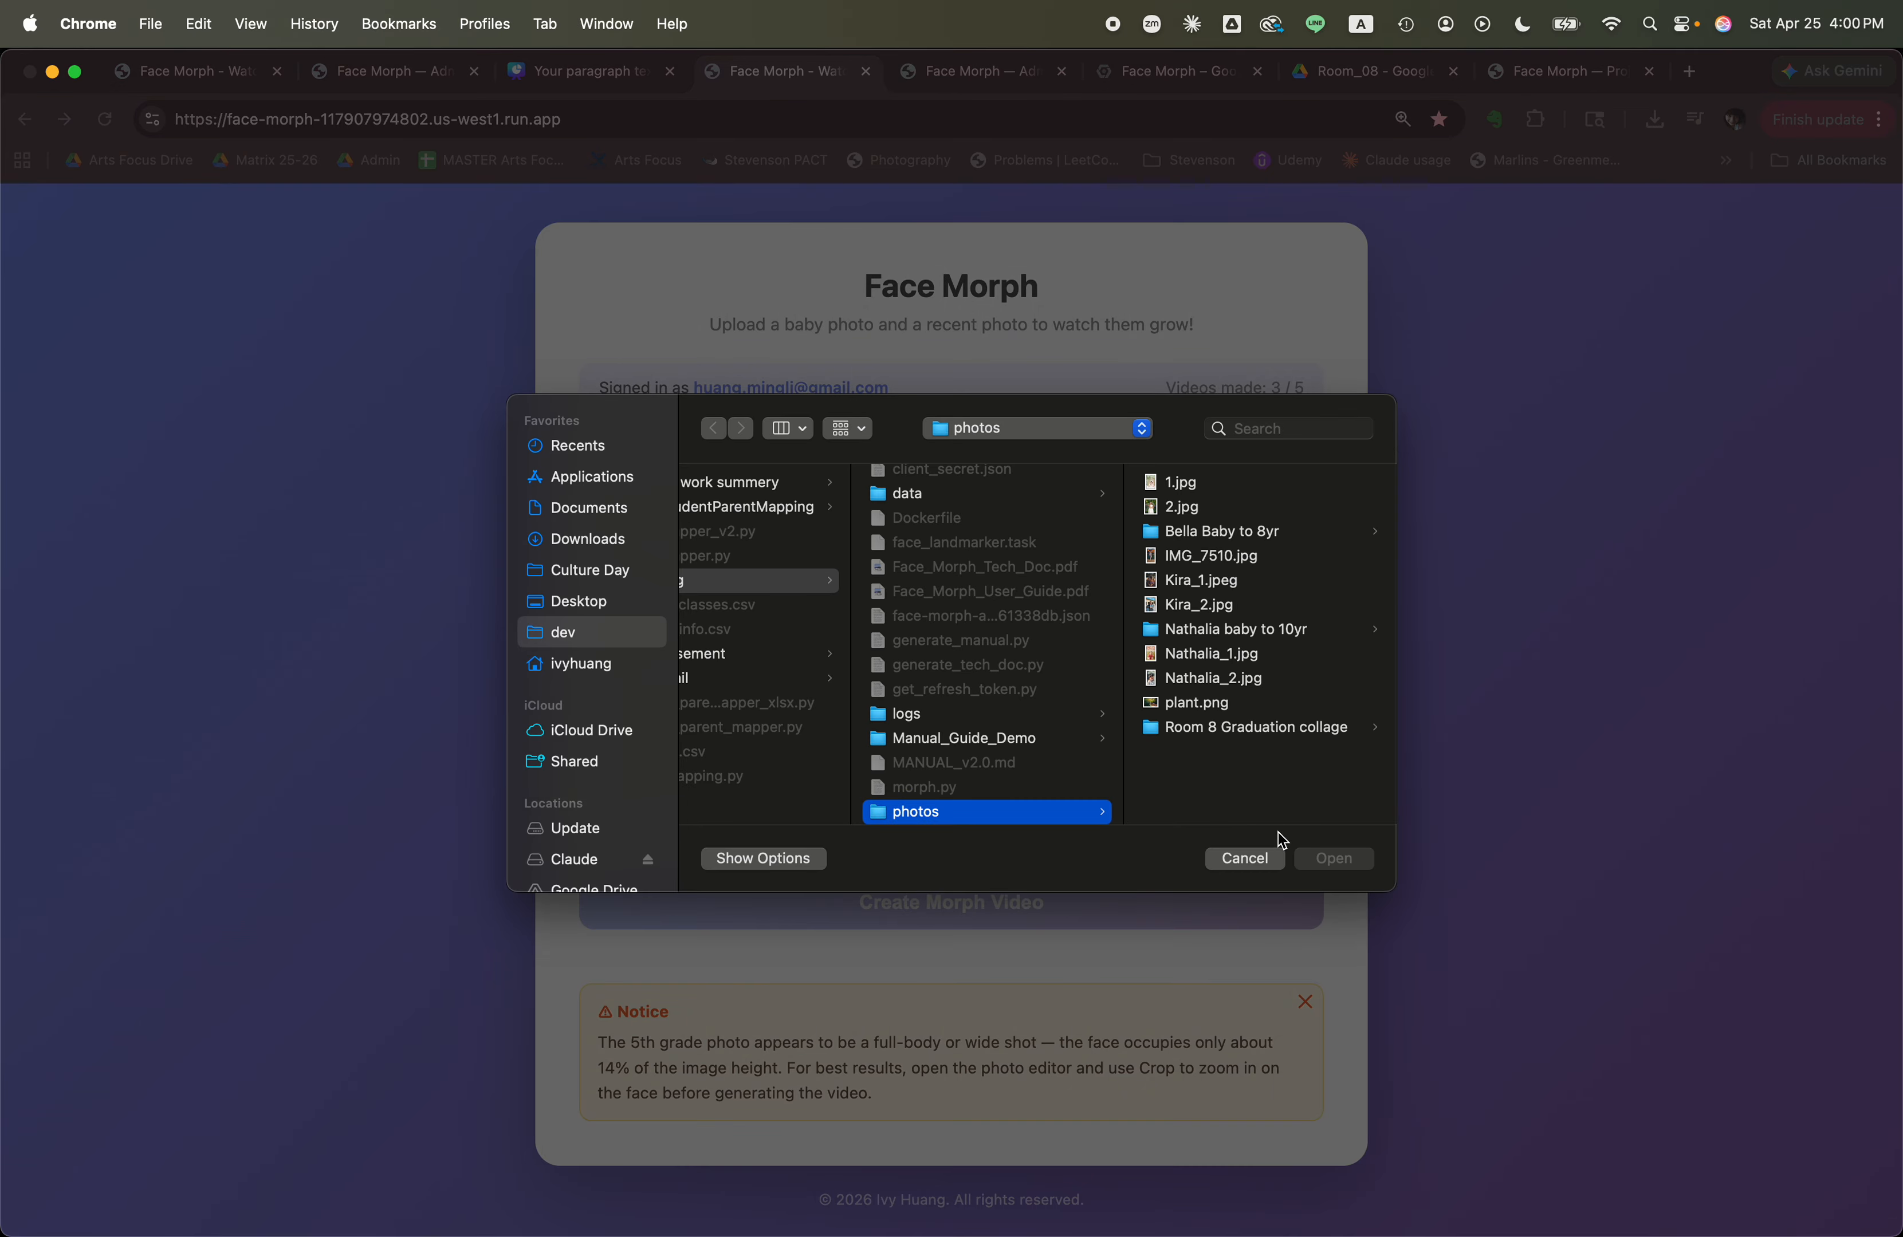
{"action": "left_click", "coordinate": [1245, 858]}
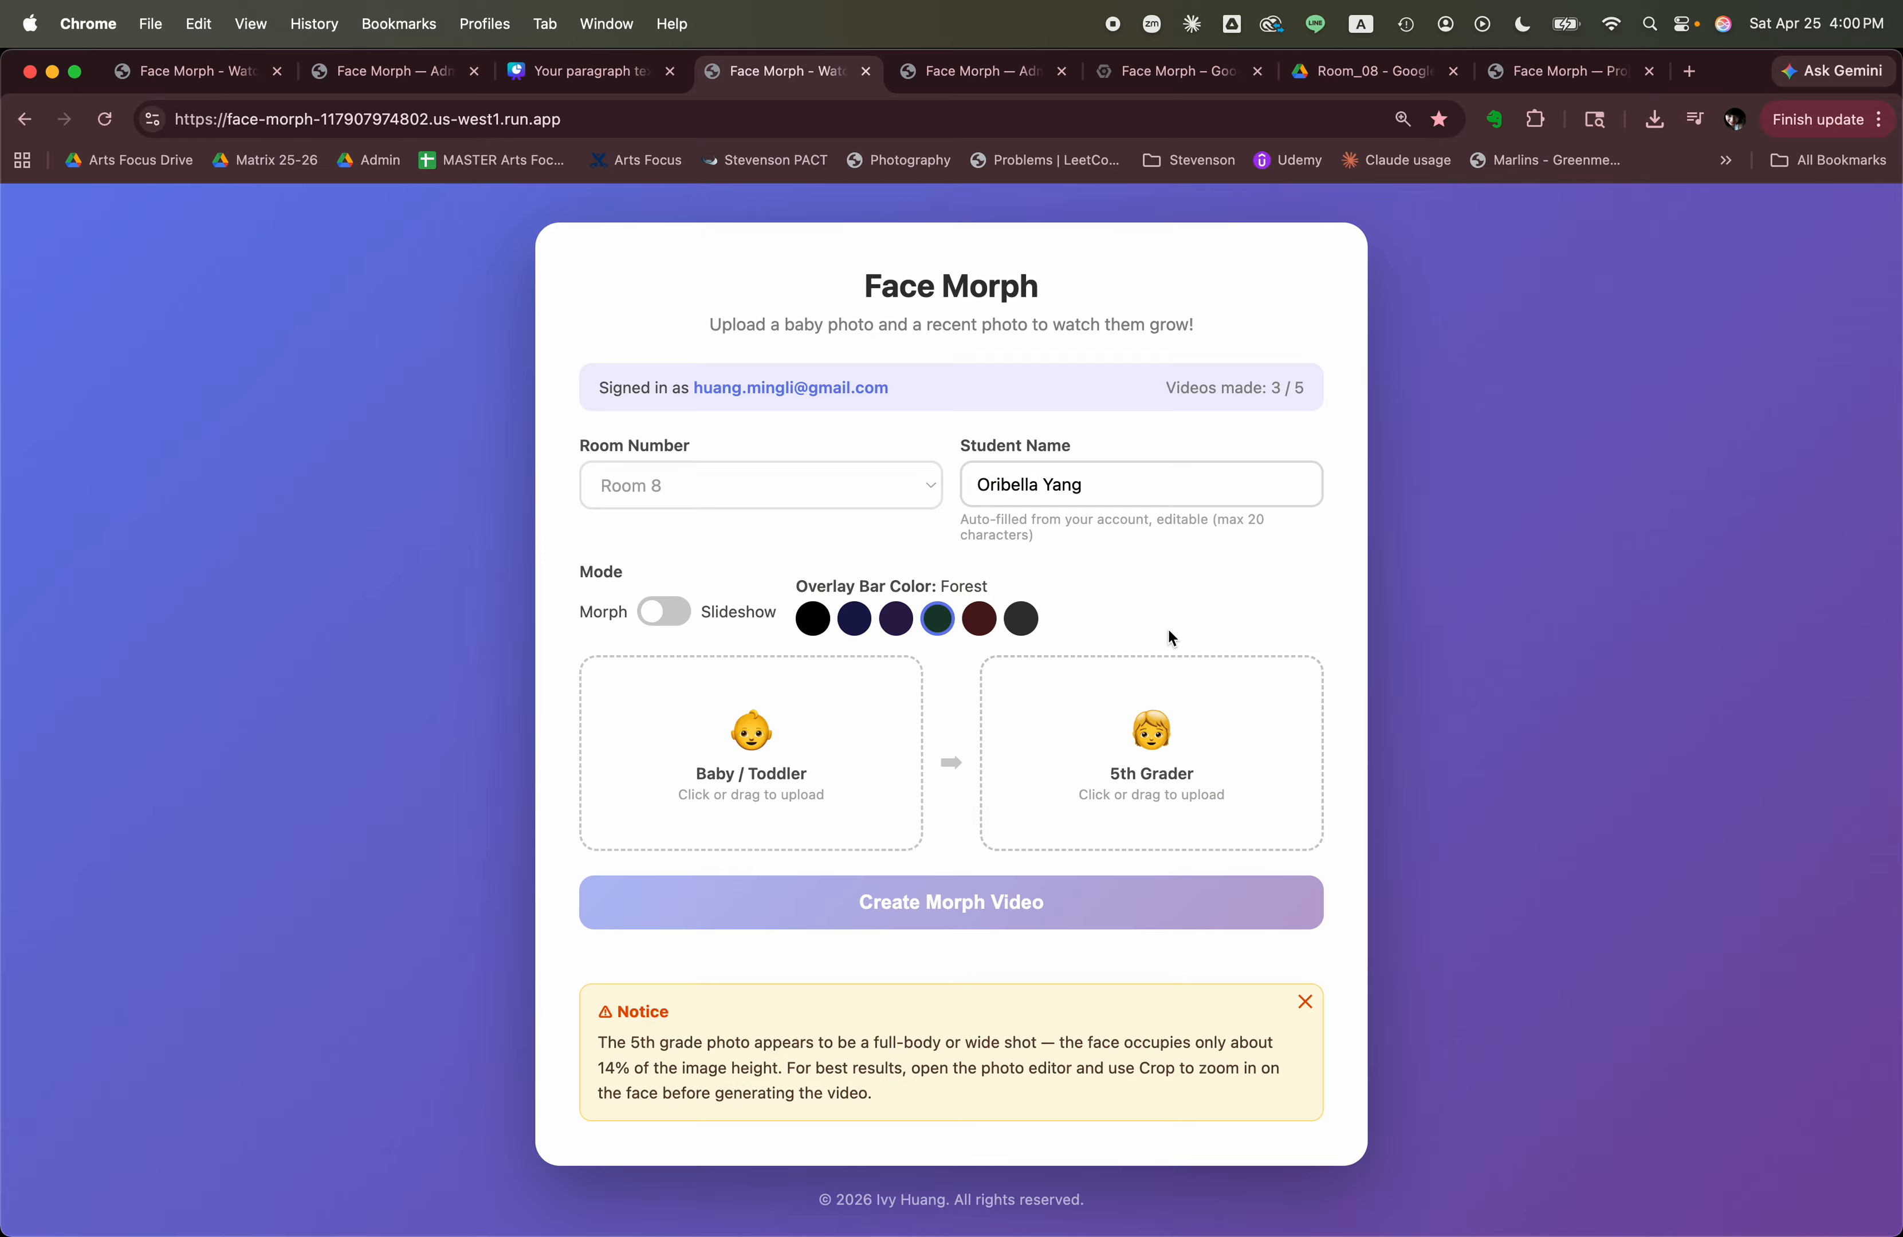
From the "baby to 10yr" photo folder in Finder, add the 6 mon photo as Baby / Toddler and the 10 yr photo as 5th Grader.
{"action": "key", "text": "super+Tab"}
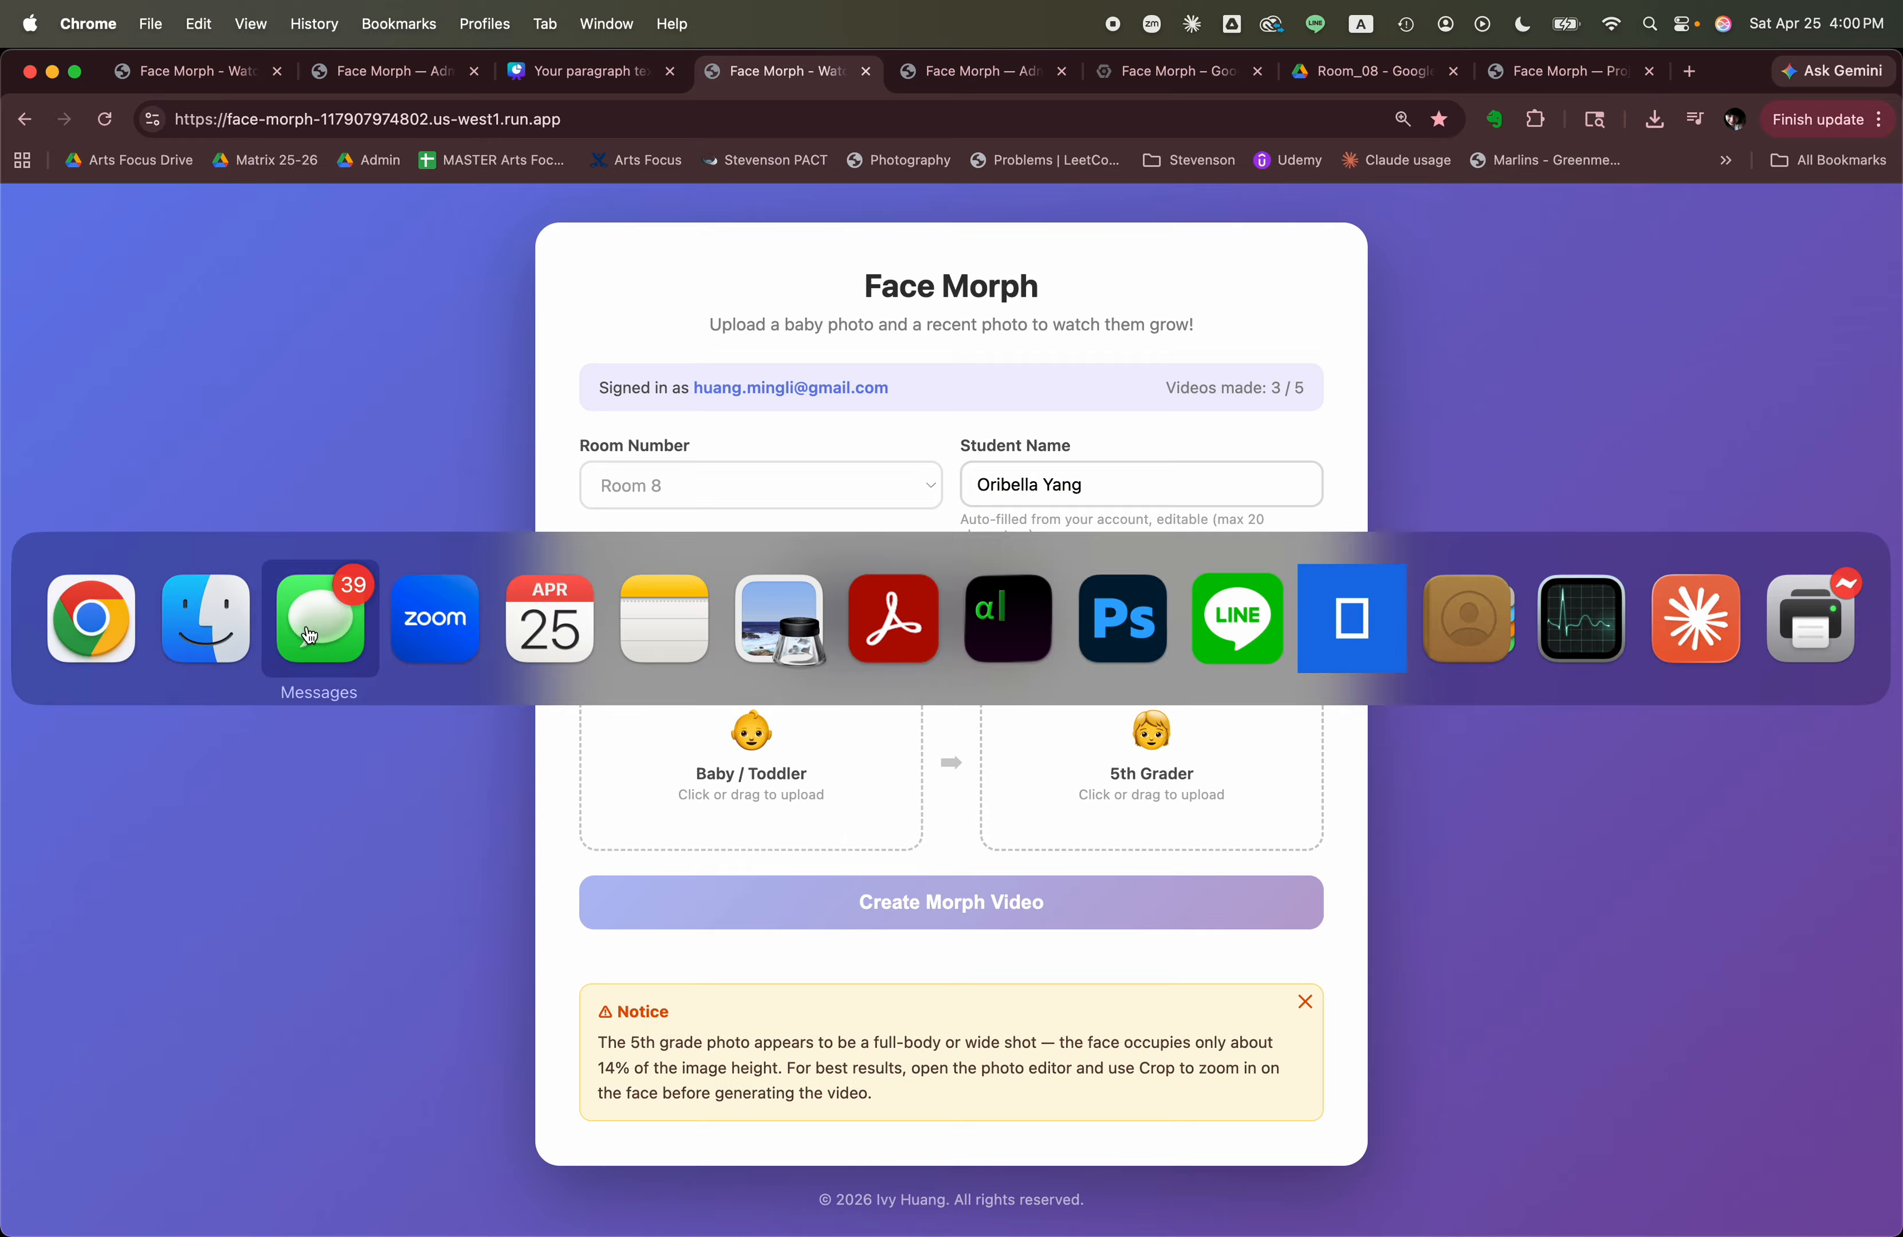
{"action": "left_click", "coordinate": [182, 614]}
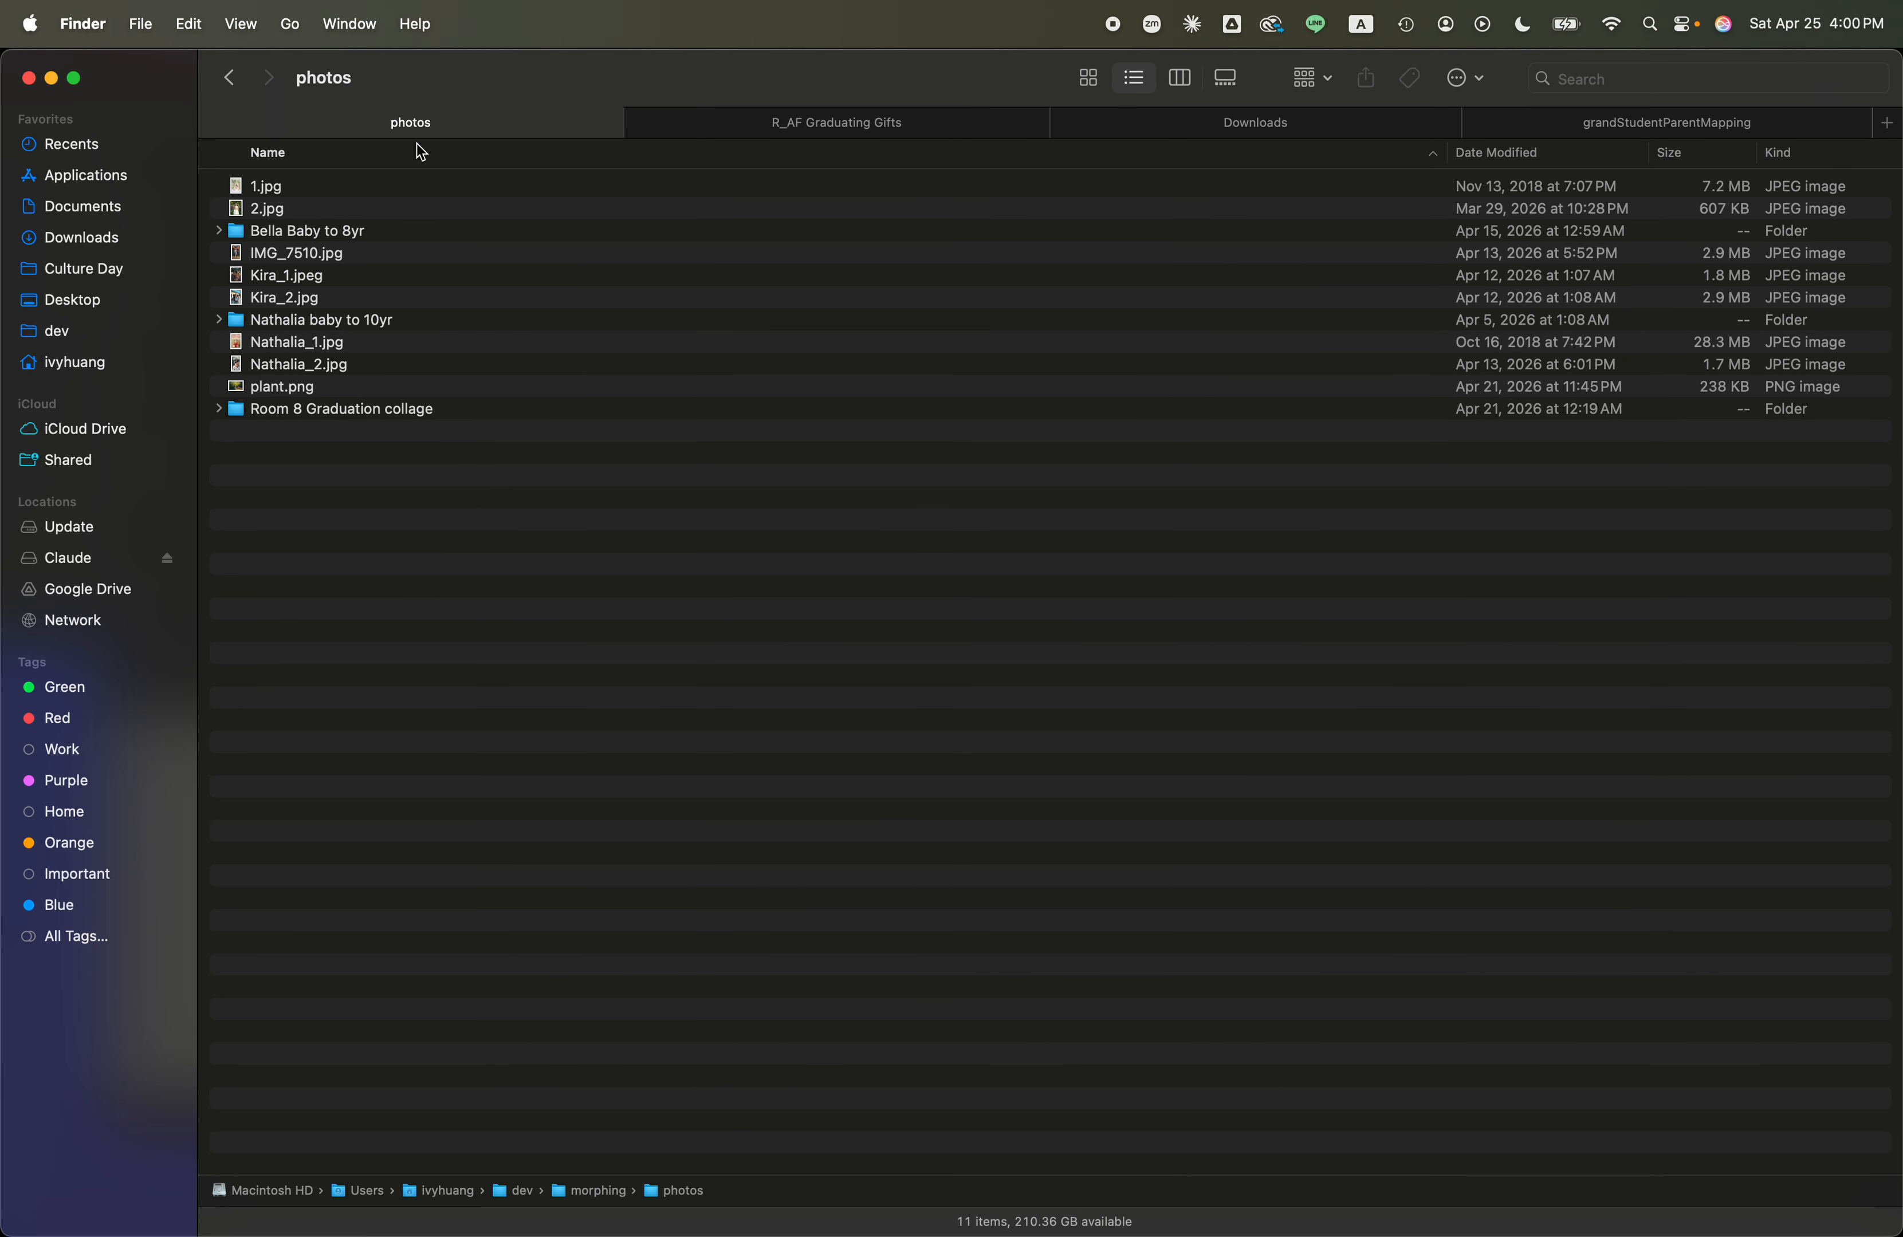
{"action": "double_click", "coordinate": [380, 321]}
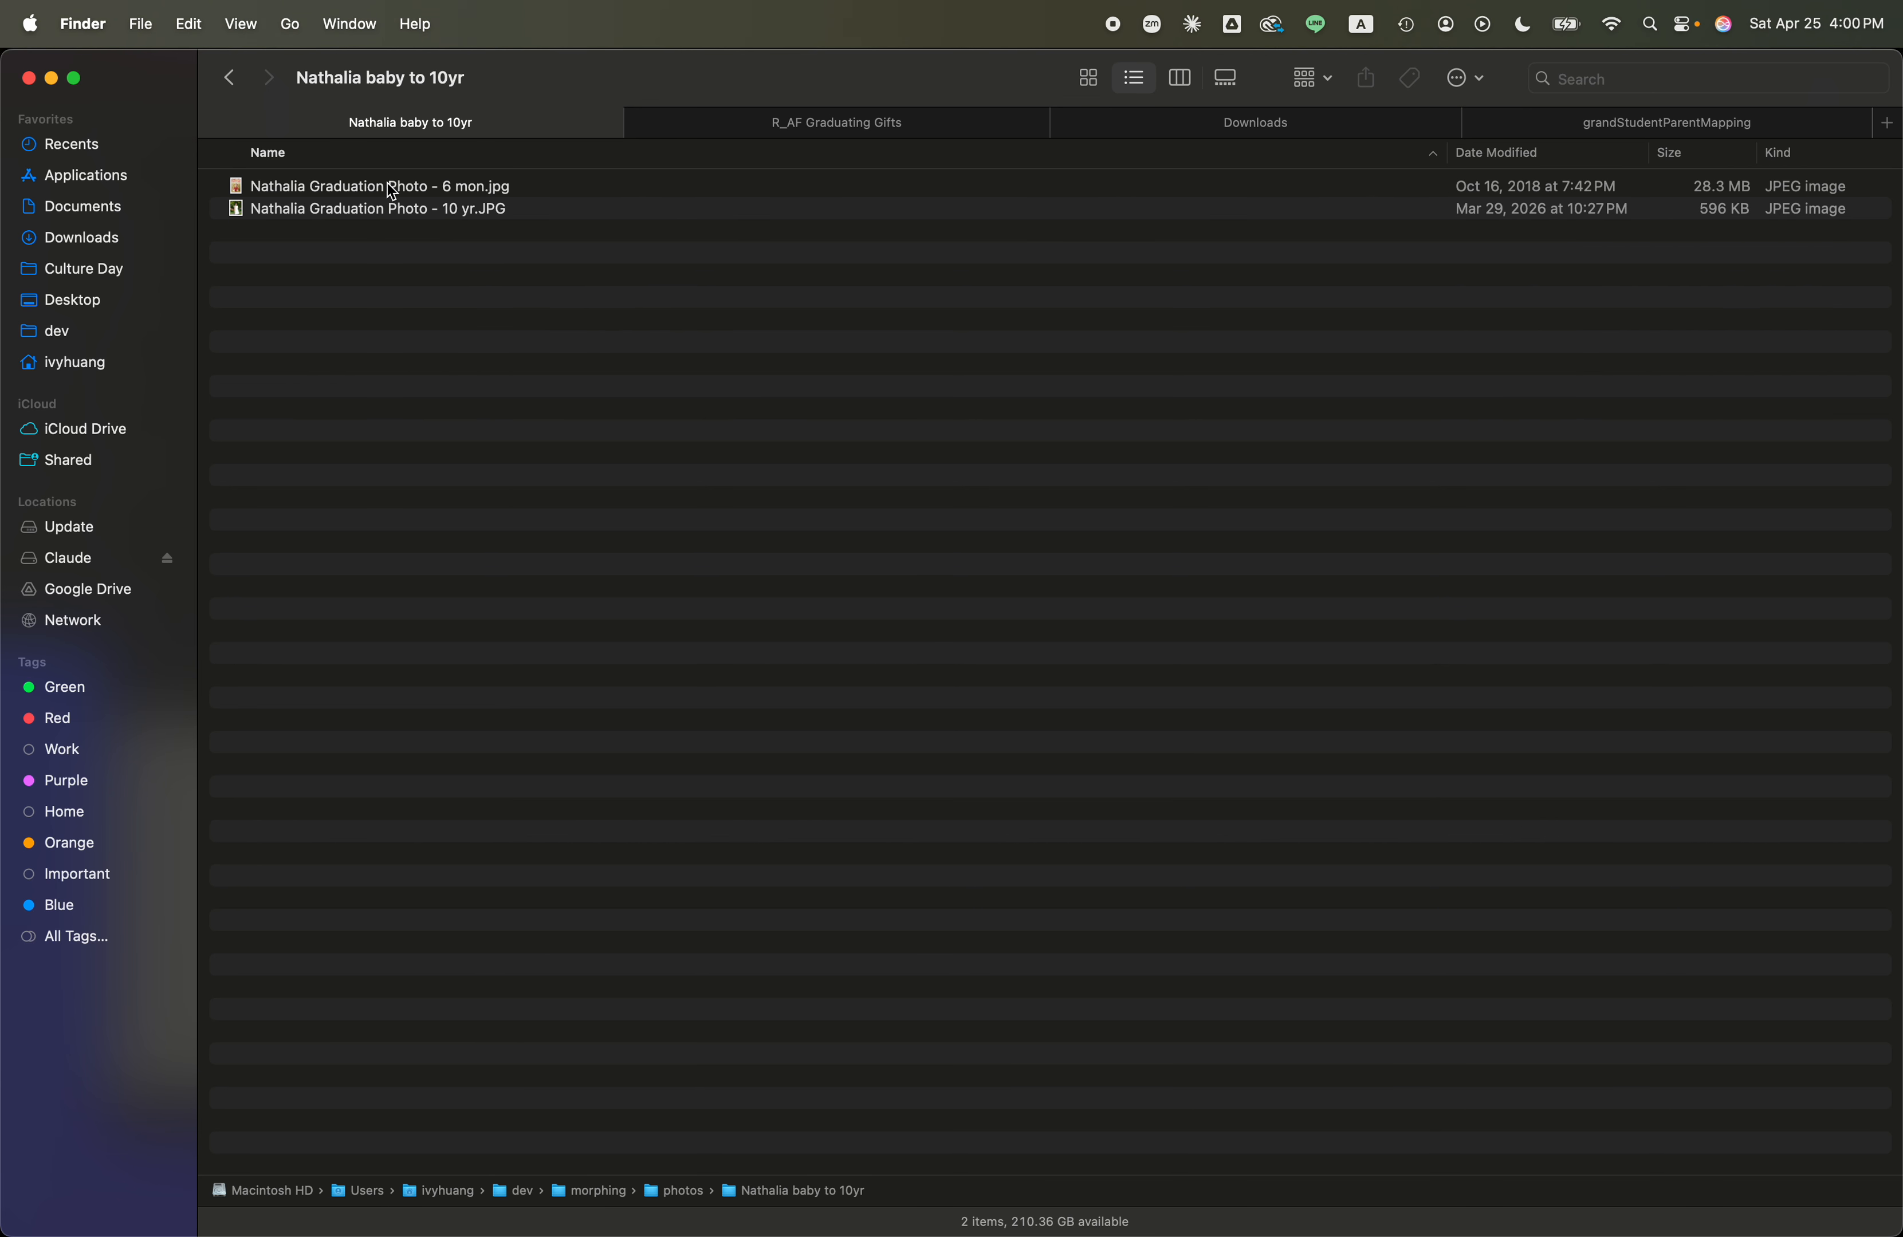
{"action": "left_click", "coordinate": [404, 197]}
{"action": "left_click_drag", "start_coordinate": [404, 192], "coordinate": [744, 738]}
{"action": "key", "text": "super+Tab"}
{"action": "key", "text": "super+Tab"}
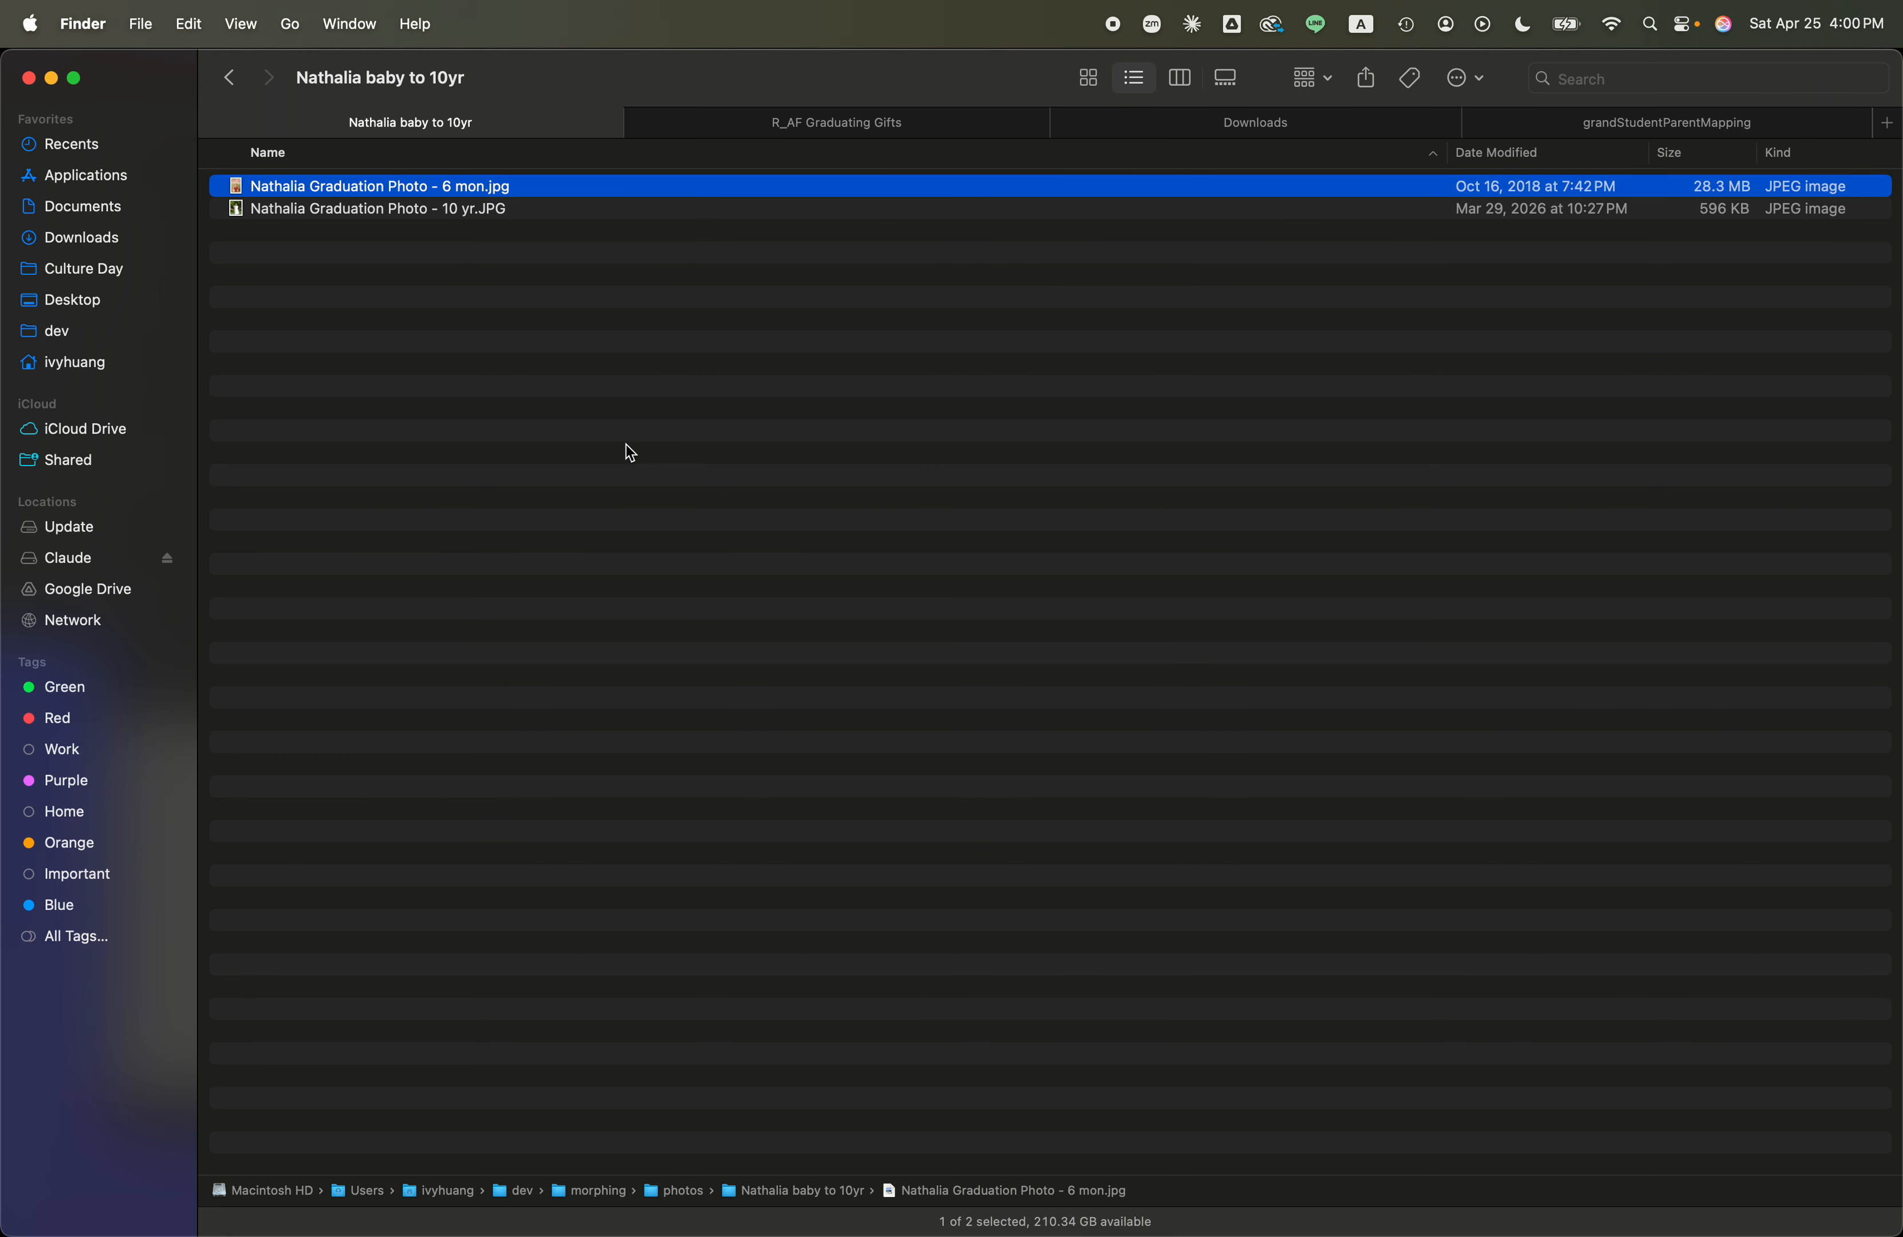
{"action": "left_click", "coordinate": [371, 209]}
{"action": "left_click_drag", "start_coordinate": [372, 211], "coordinate": [1225, 777]}
{"action": "key", "text": "super+Tab"}
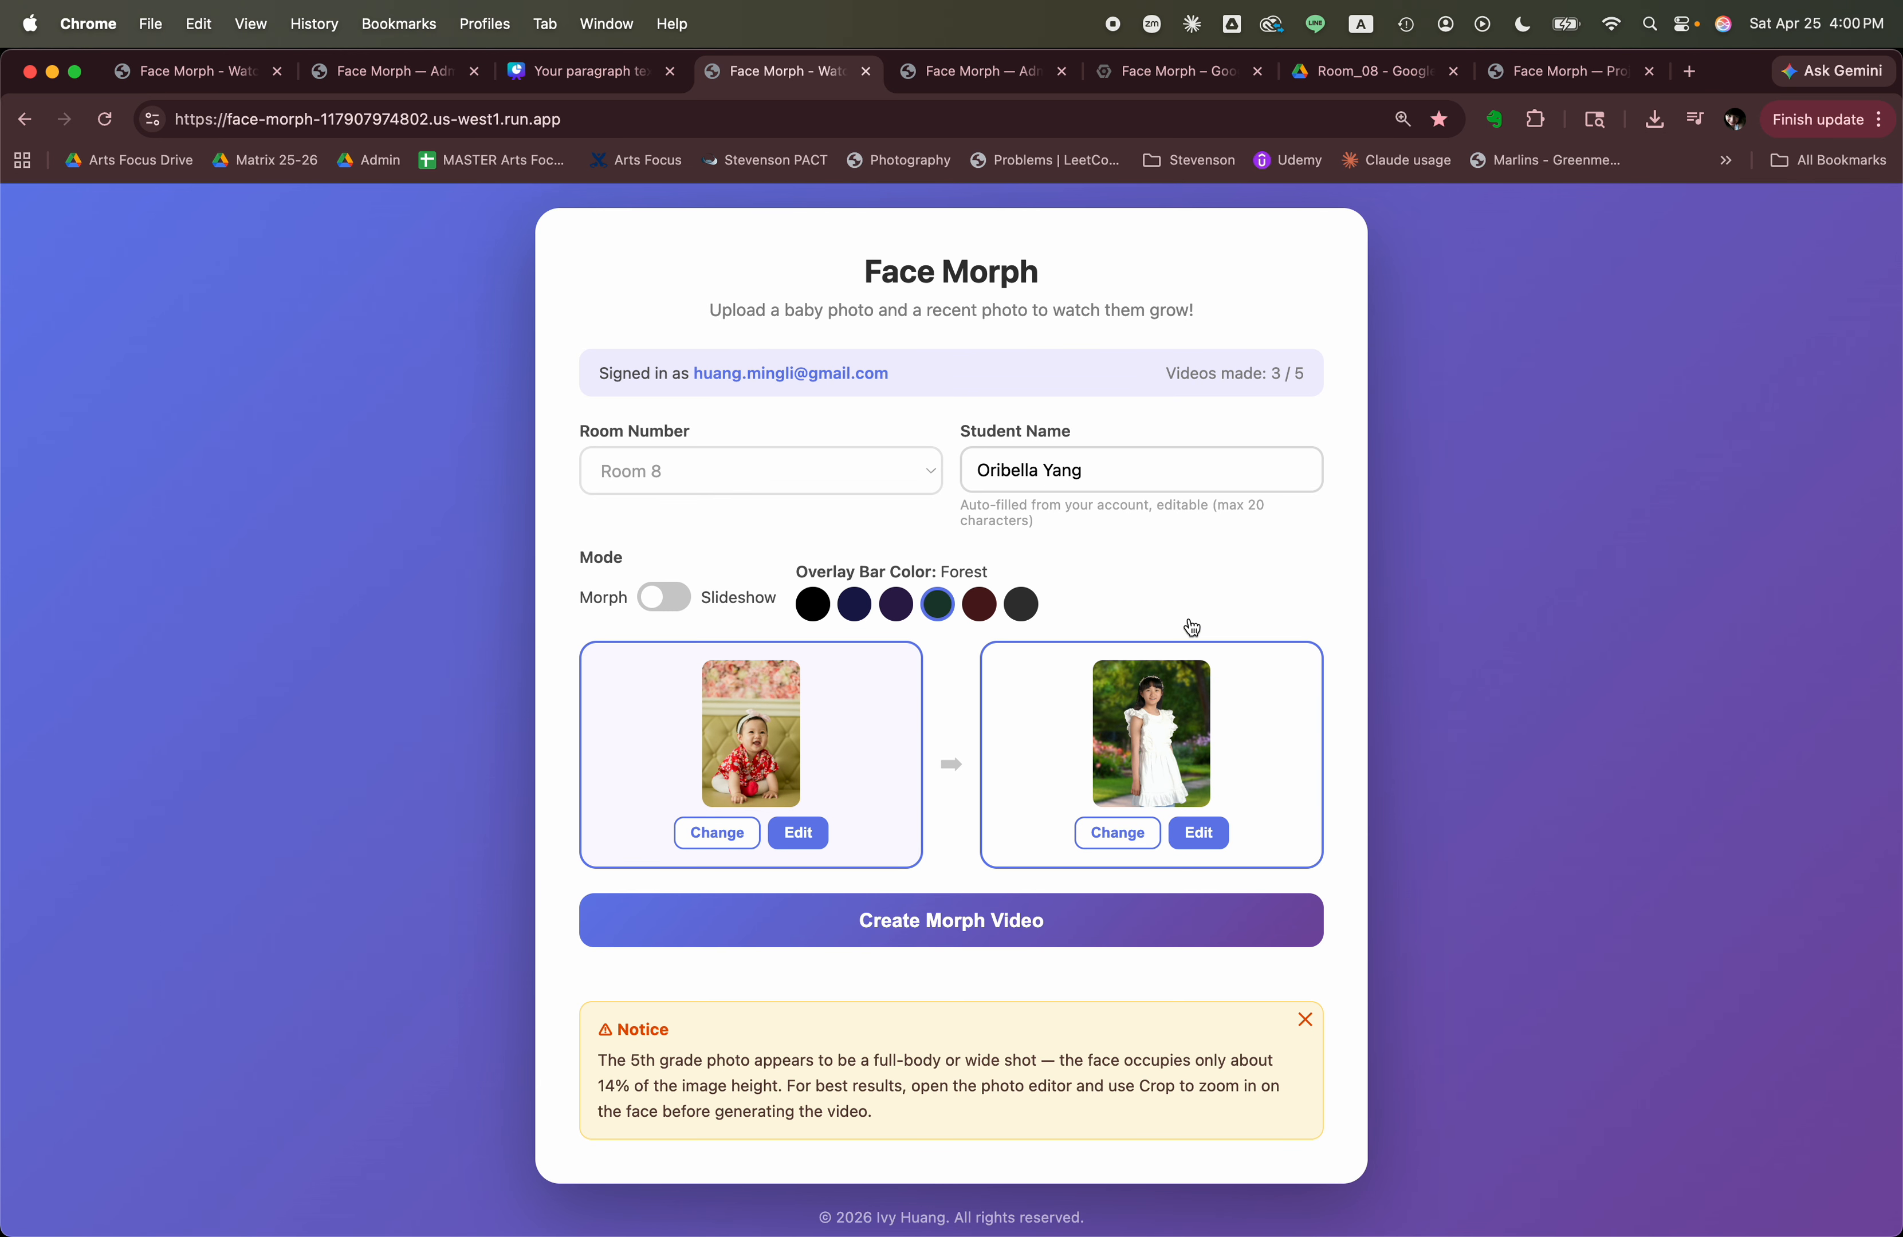
Replace the first name in the Student Name field with the second student's first name.
{"action": "double_click", "coordinate": [1037, 467]}
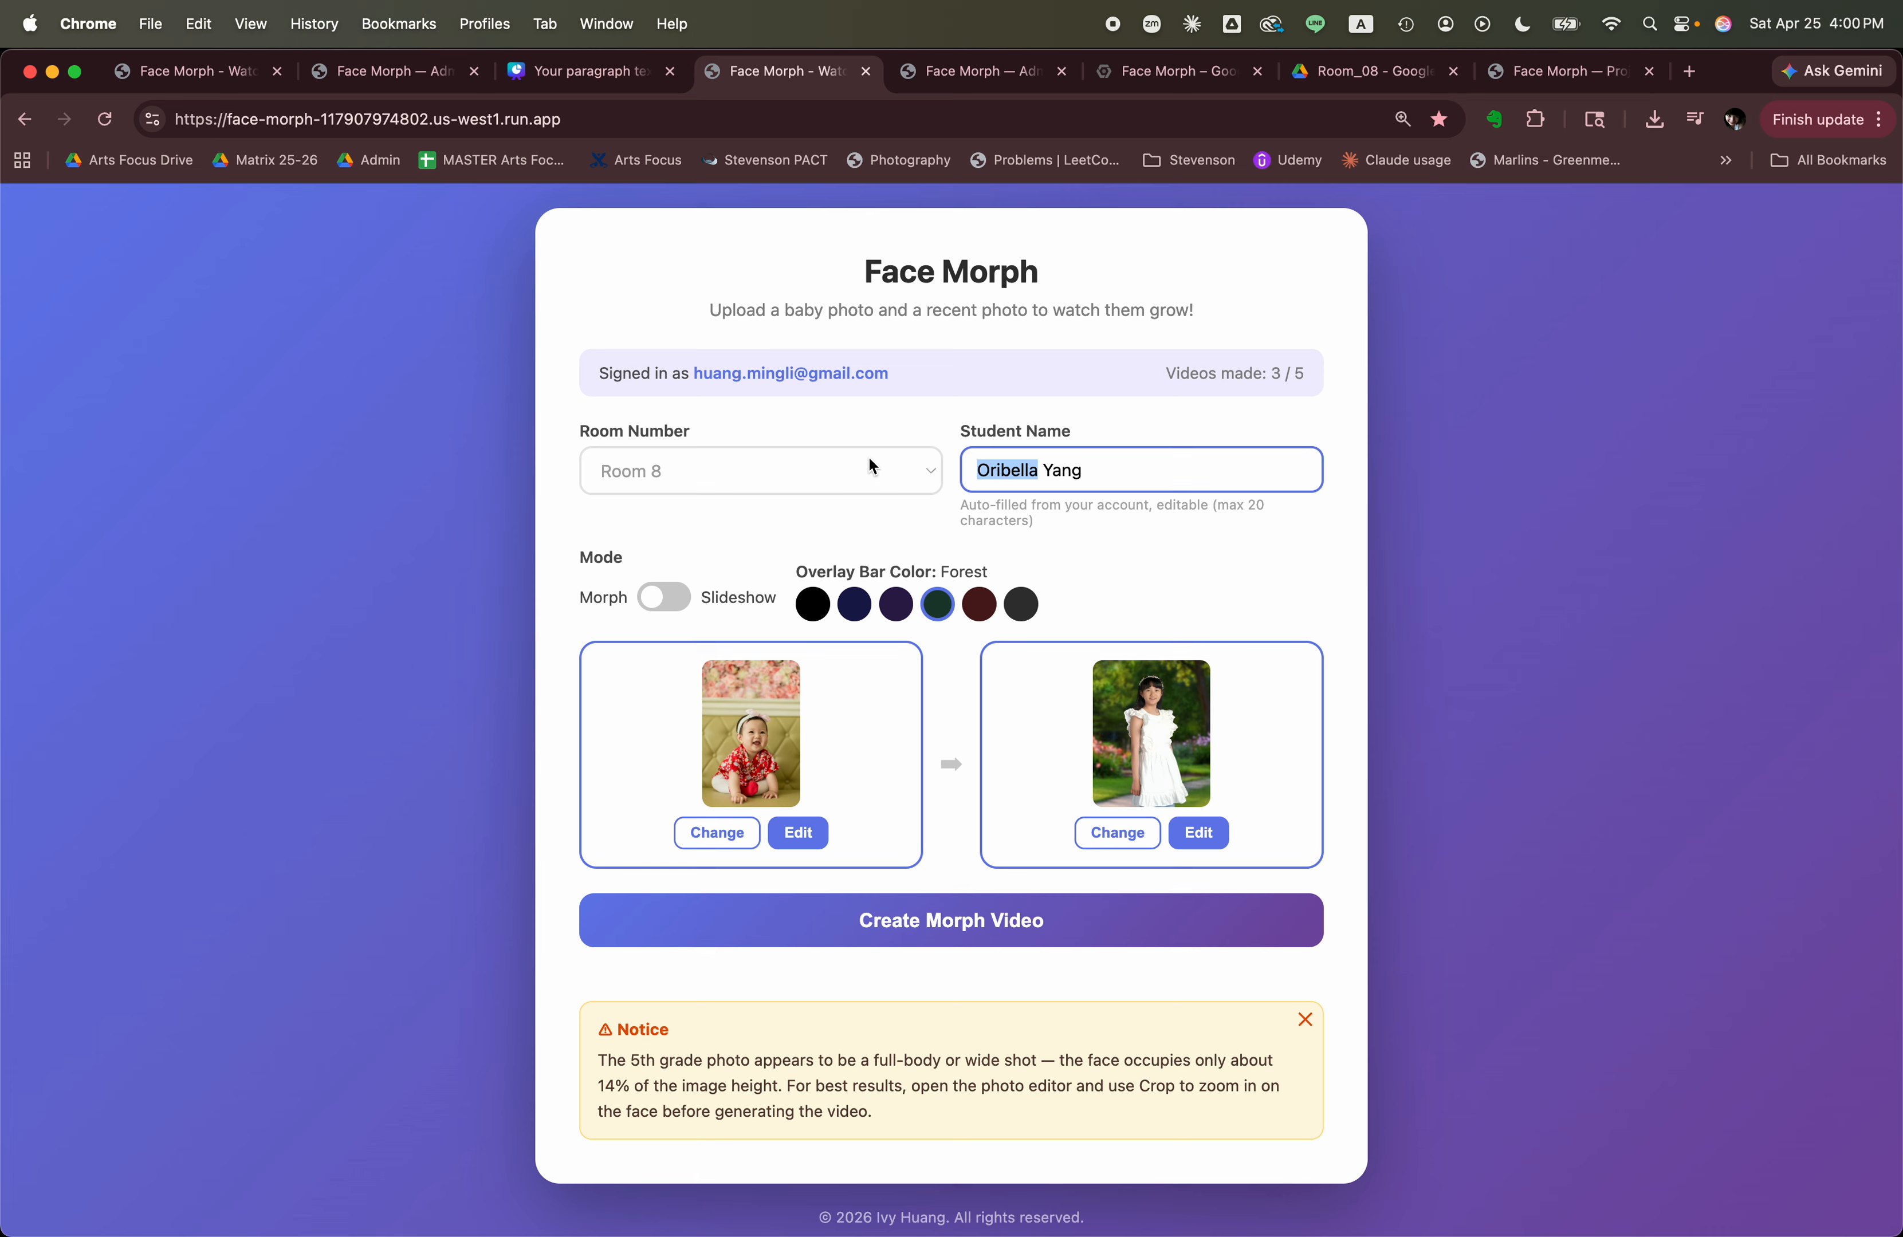
{"action": "type", "text": "Nathalia"}
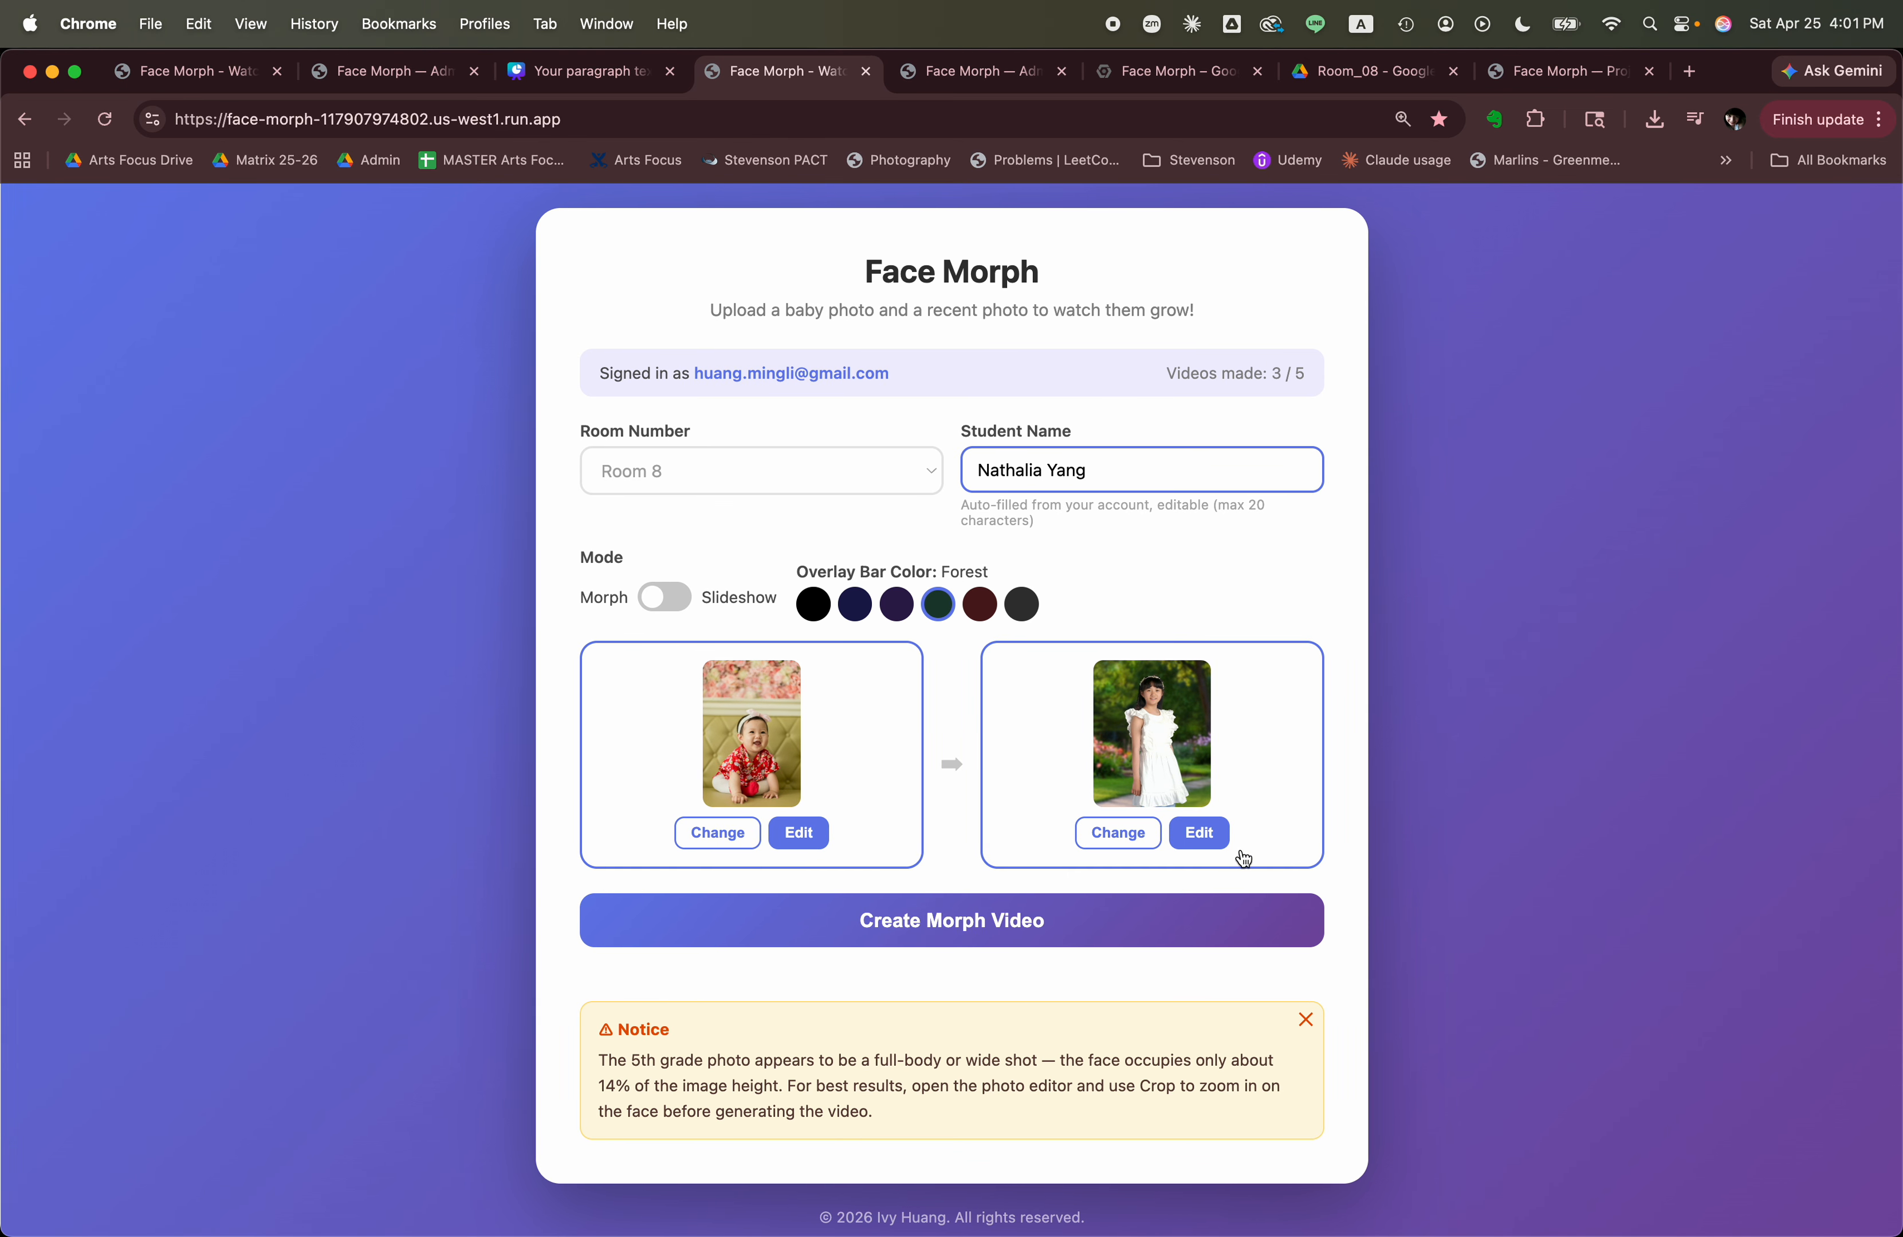
Apply the Auto enhancement to the new 5th grade photo in the photo editor and save it.
{"action": "left_click", "coordinate": [1206, 837]}
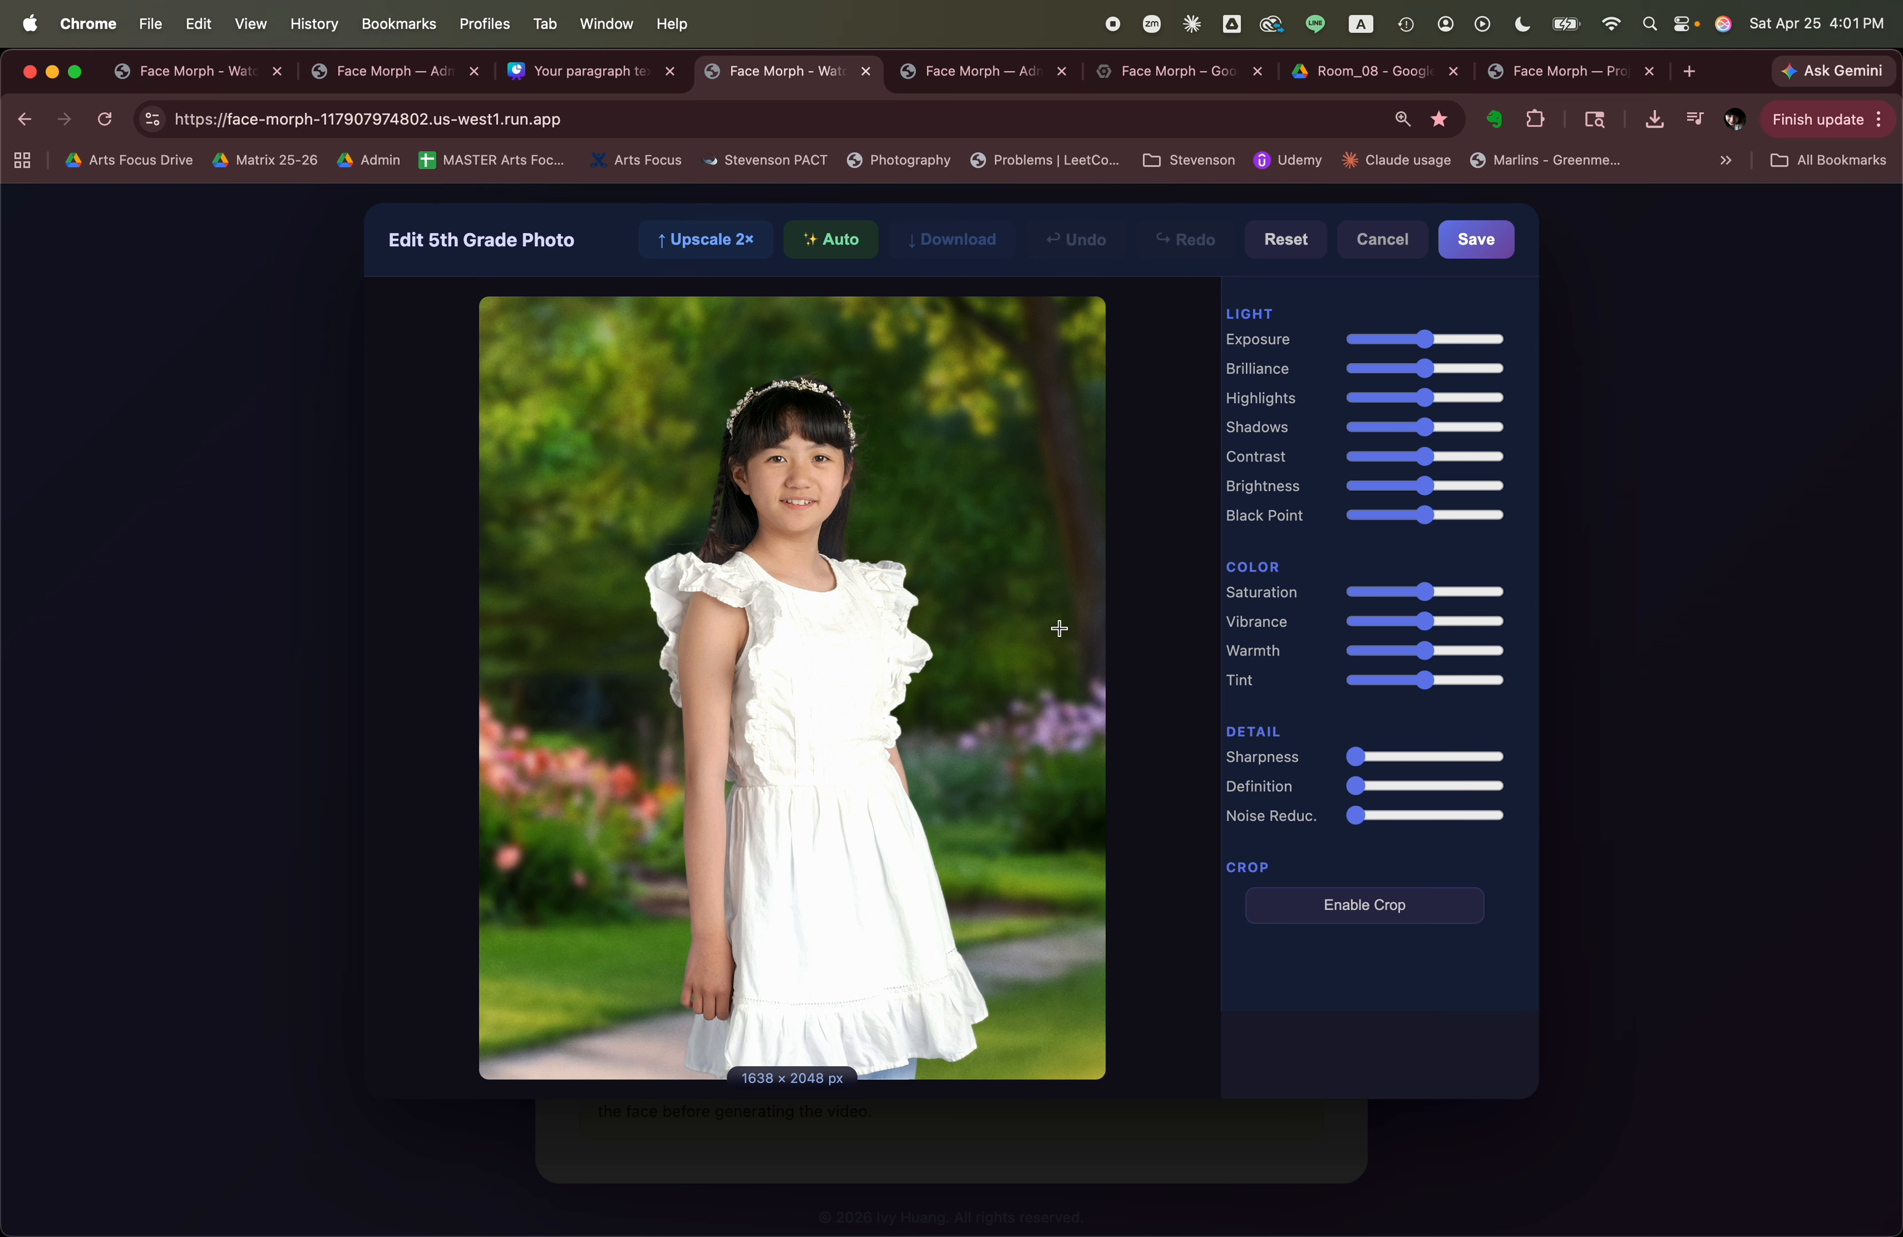
{"action": "left_click", "coordinate": [832, 244]}
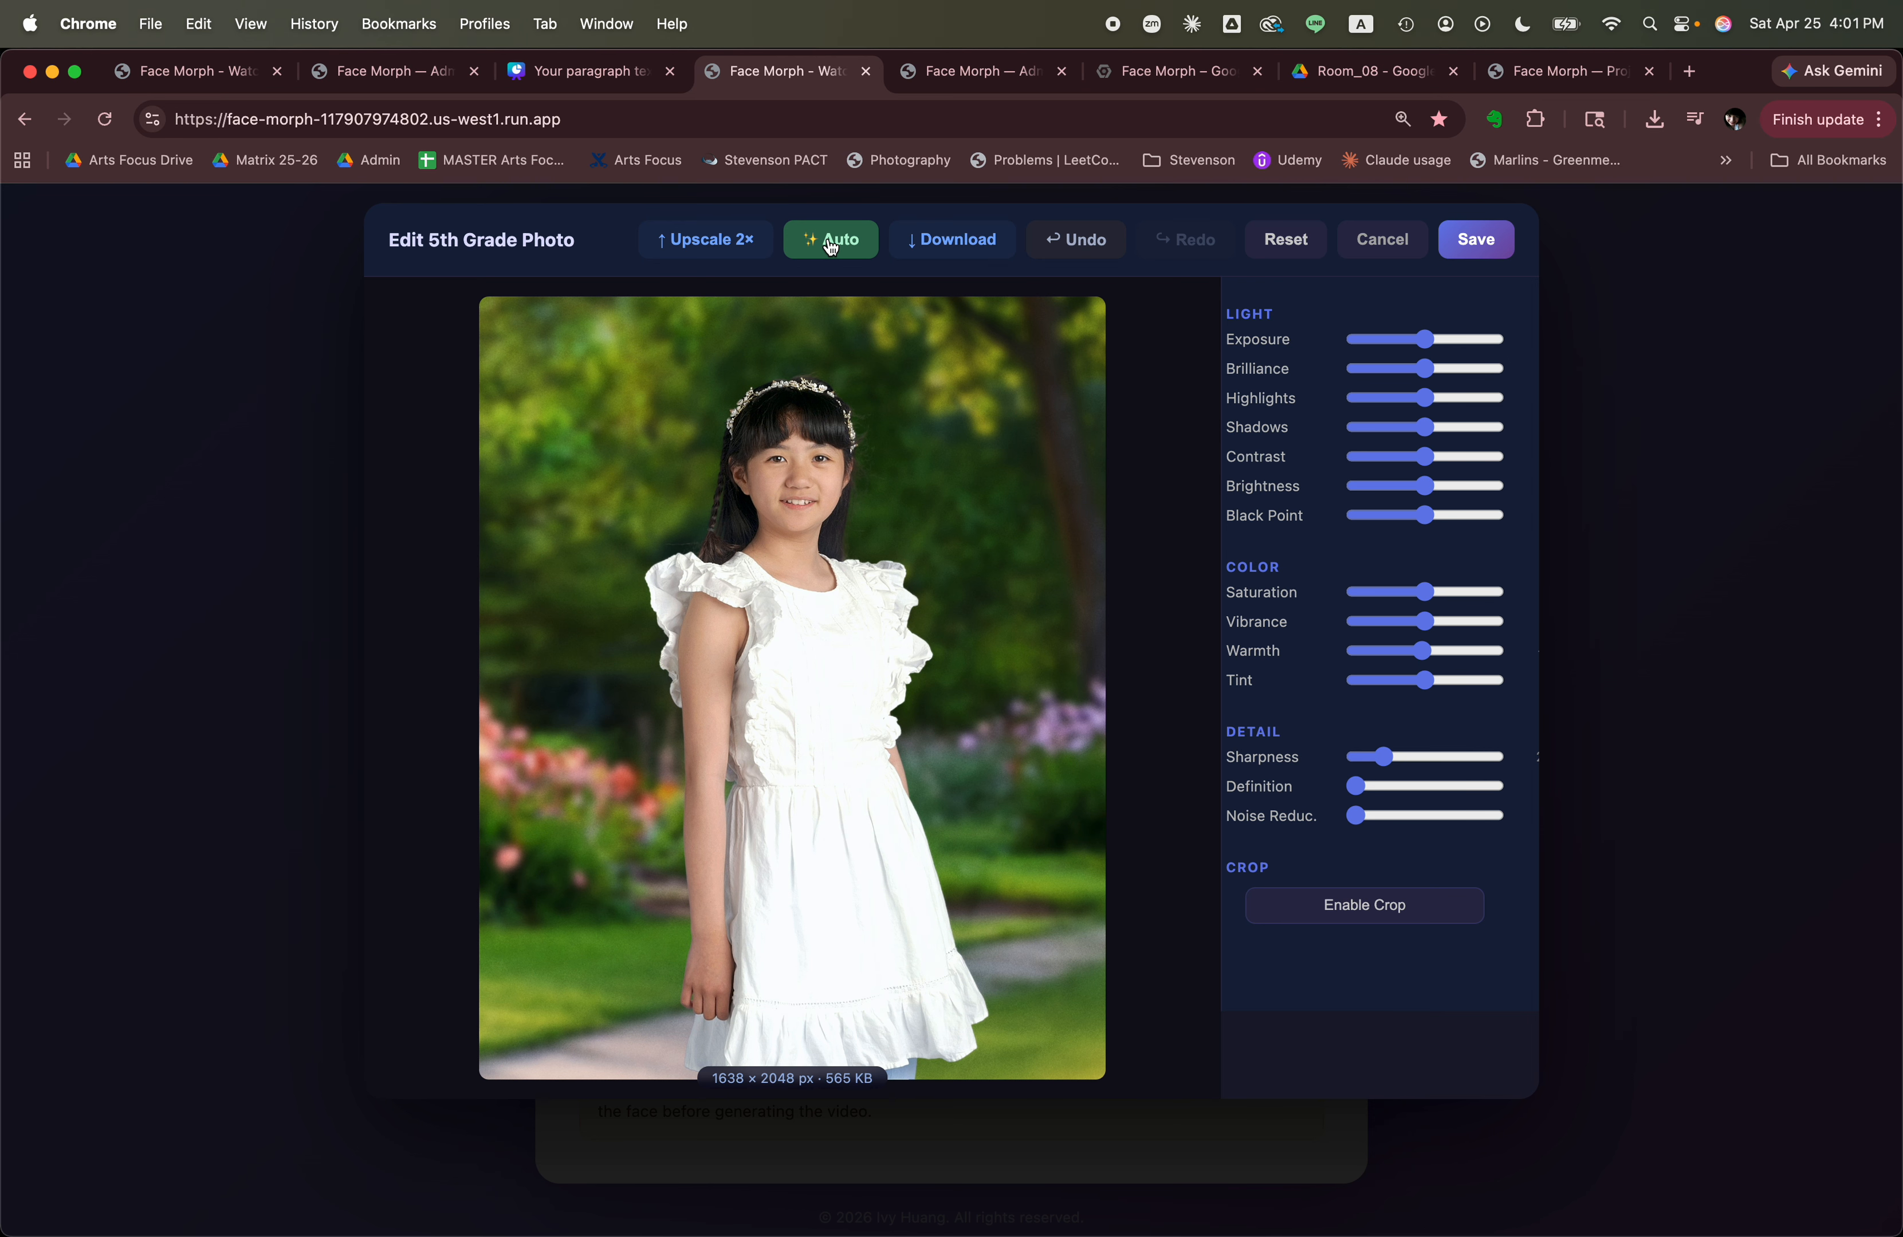
{"action": "left_click", "coordinate": [1477, 241]}
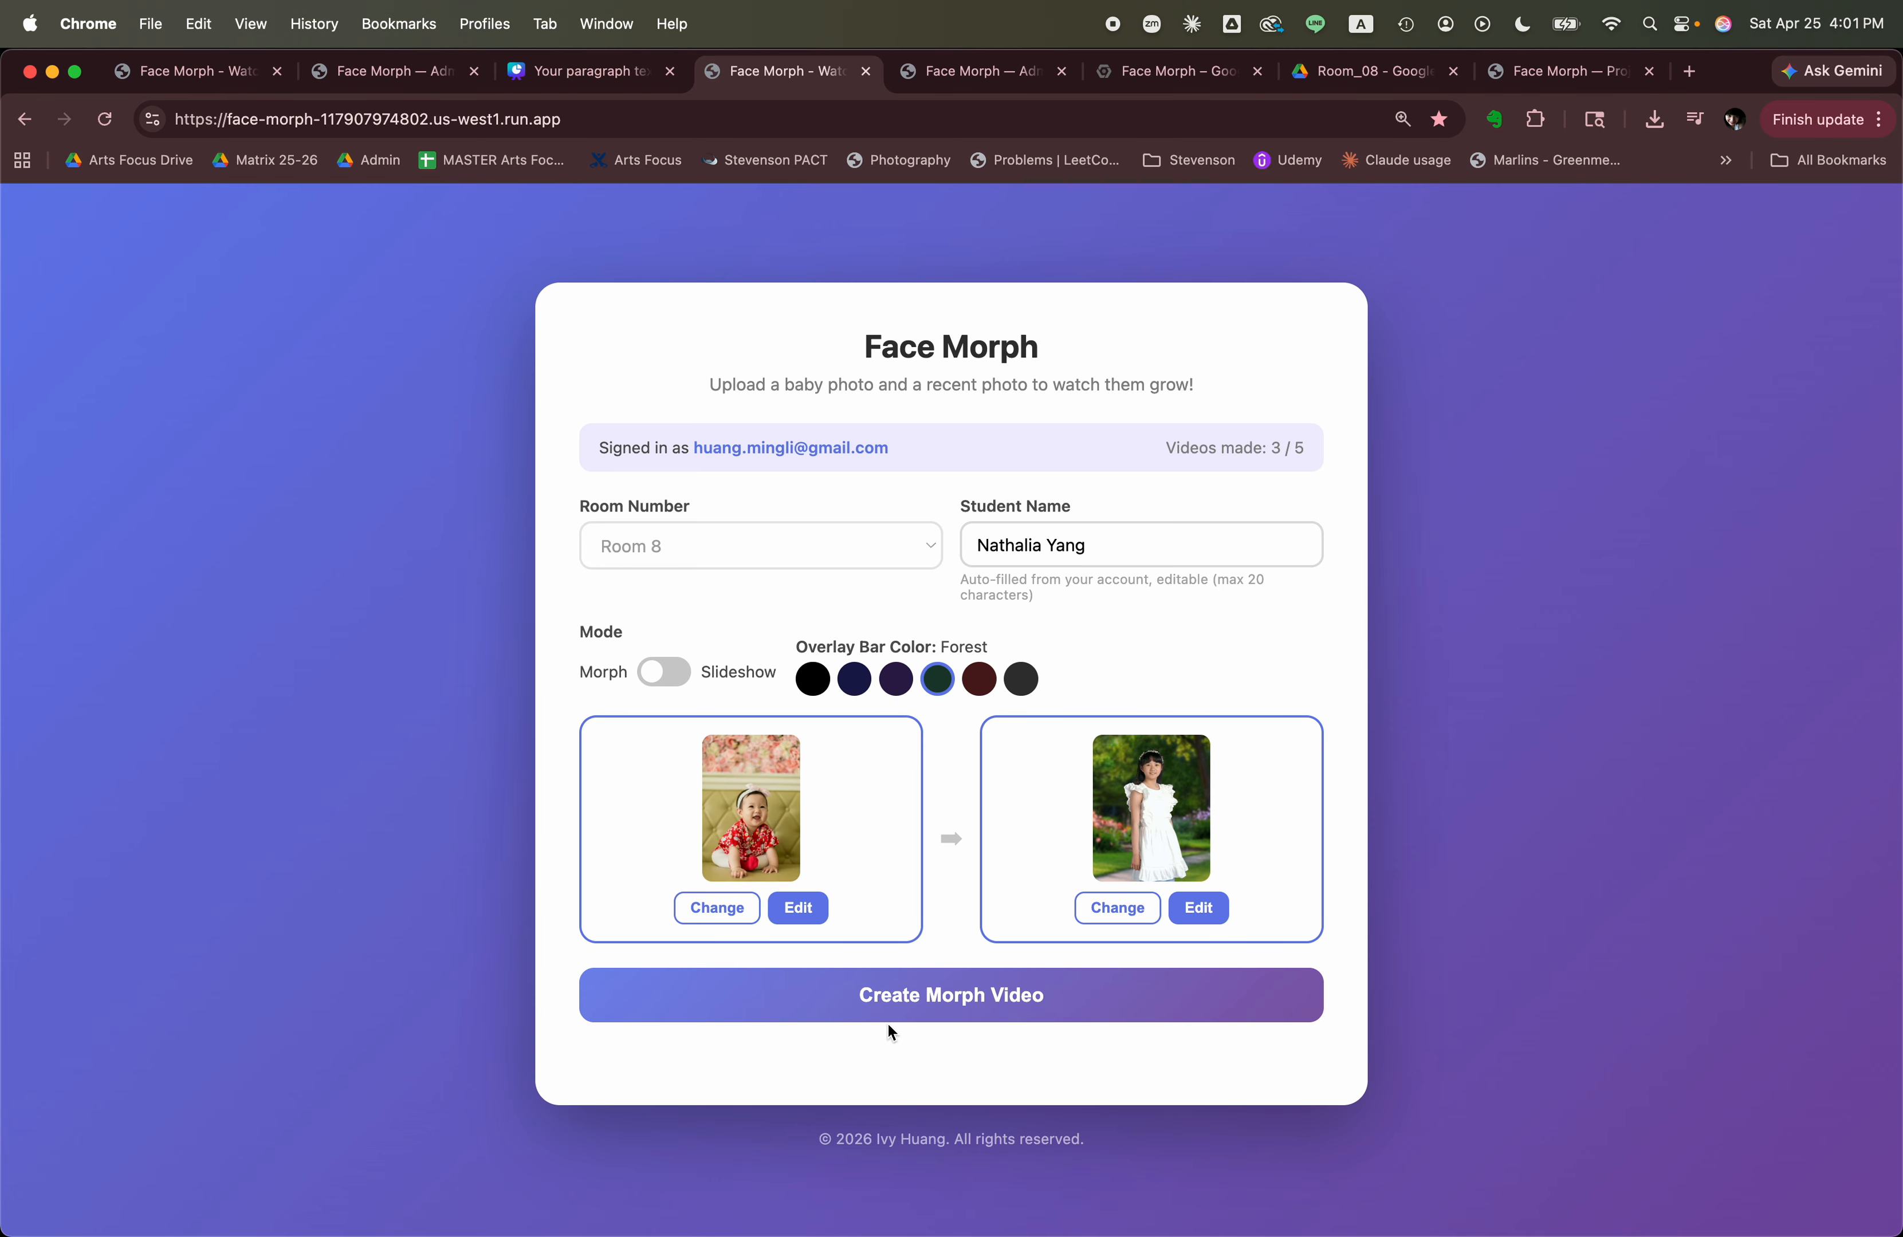
Create the morph video from the new photo pair and dismiss the generation-time notice.
{"action": "left_click", "coordinate": [955, 1002]}
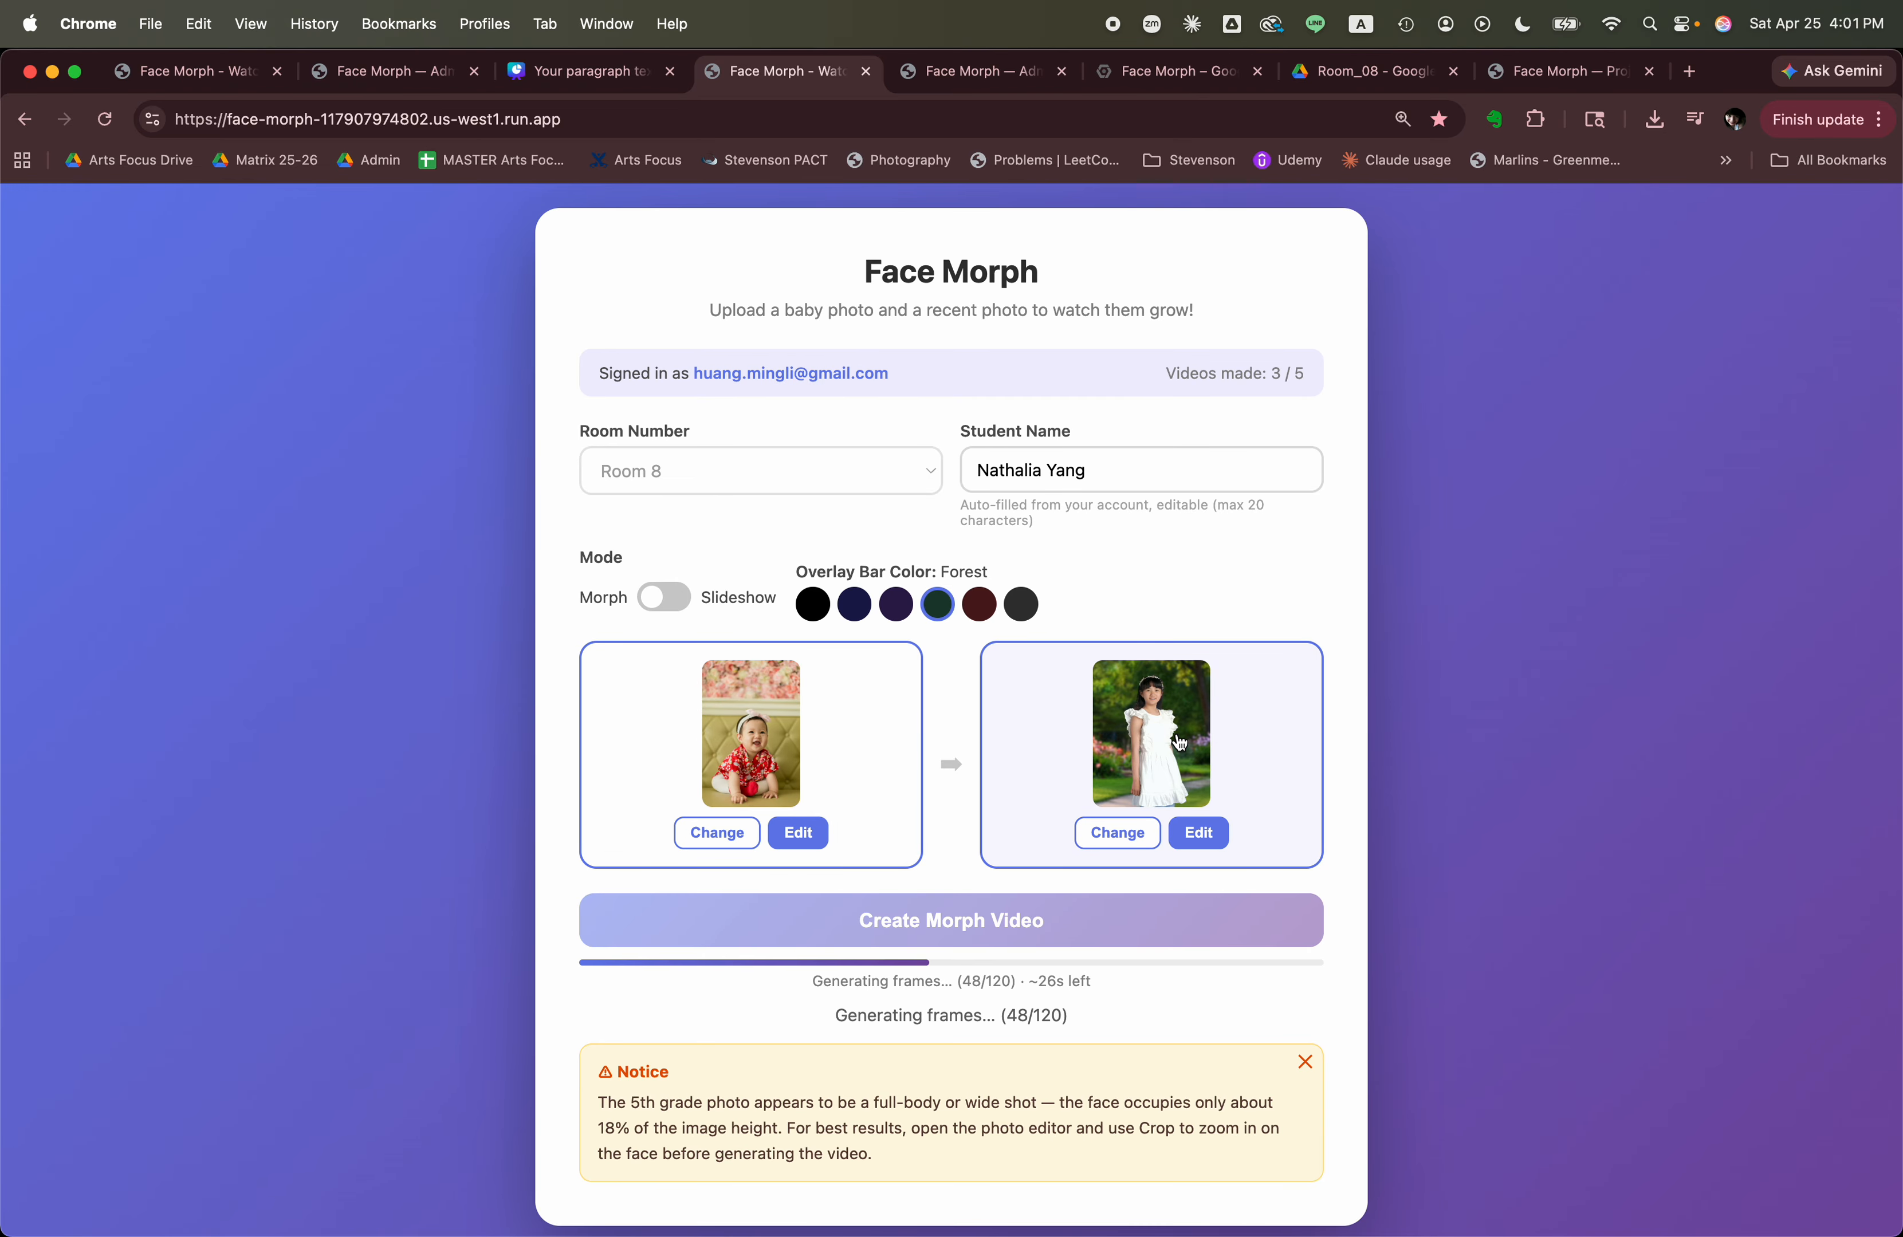
{"action": "scroll", "coordinate": [1164, 742], "scroll_direction": "down", "scroll_amount": 1}
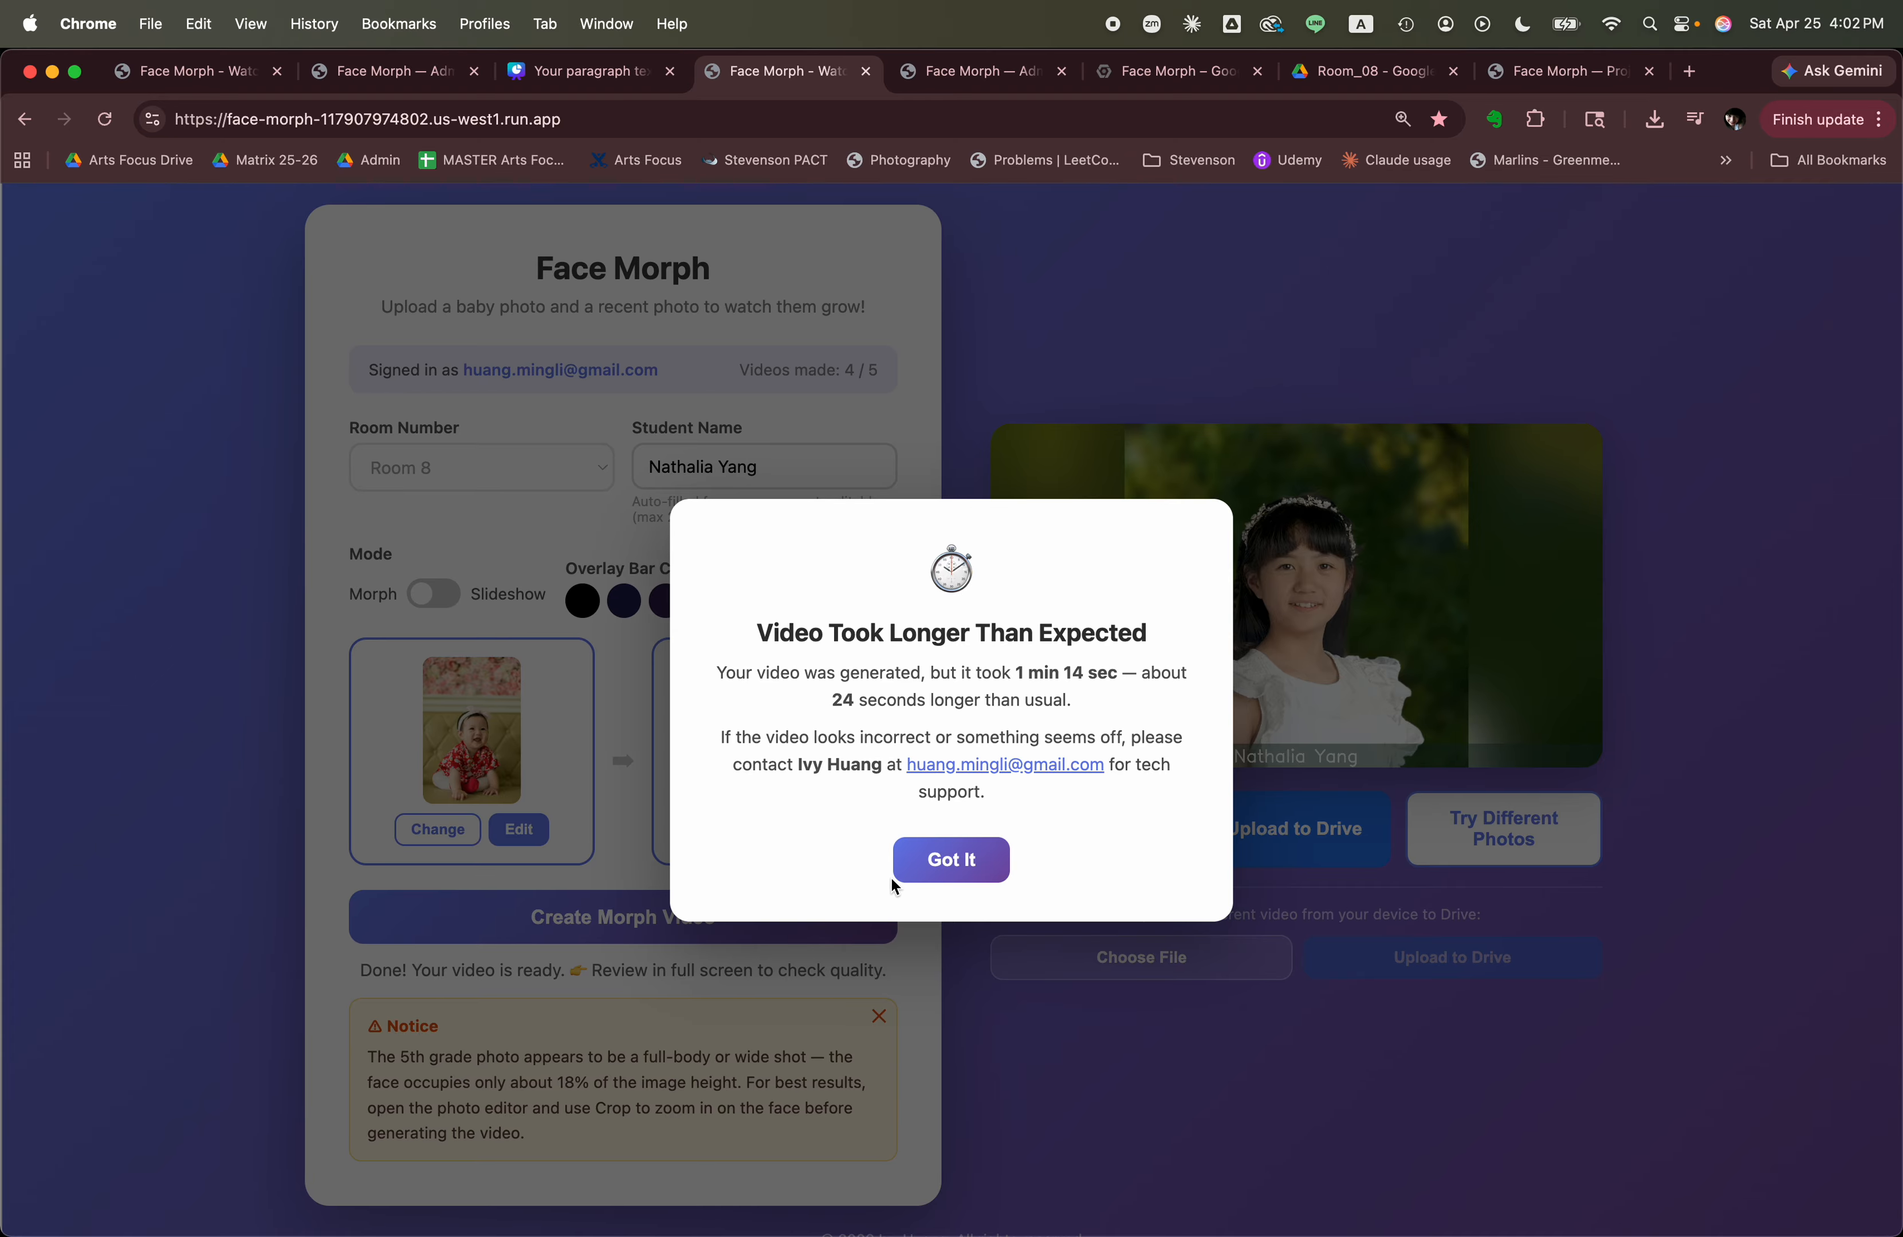
{"action": "scroll", "coordinate": [905, 886], "scroll_direction": "down", "scroll_amount": 1}
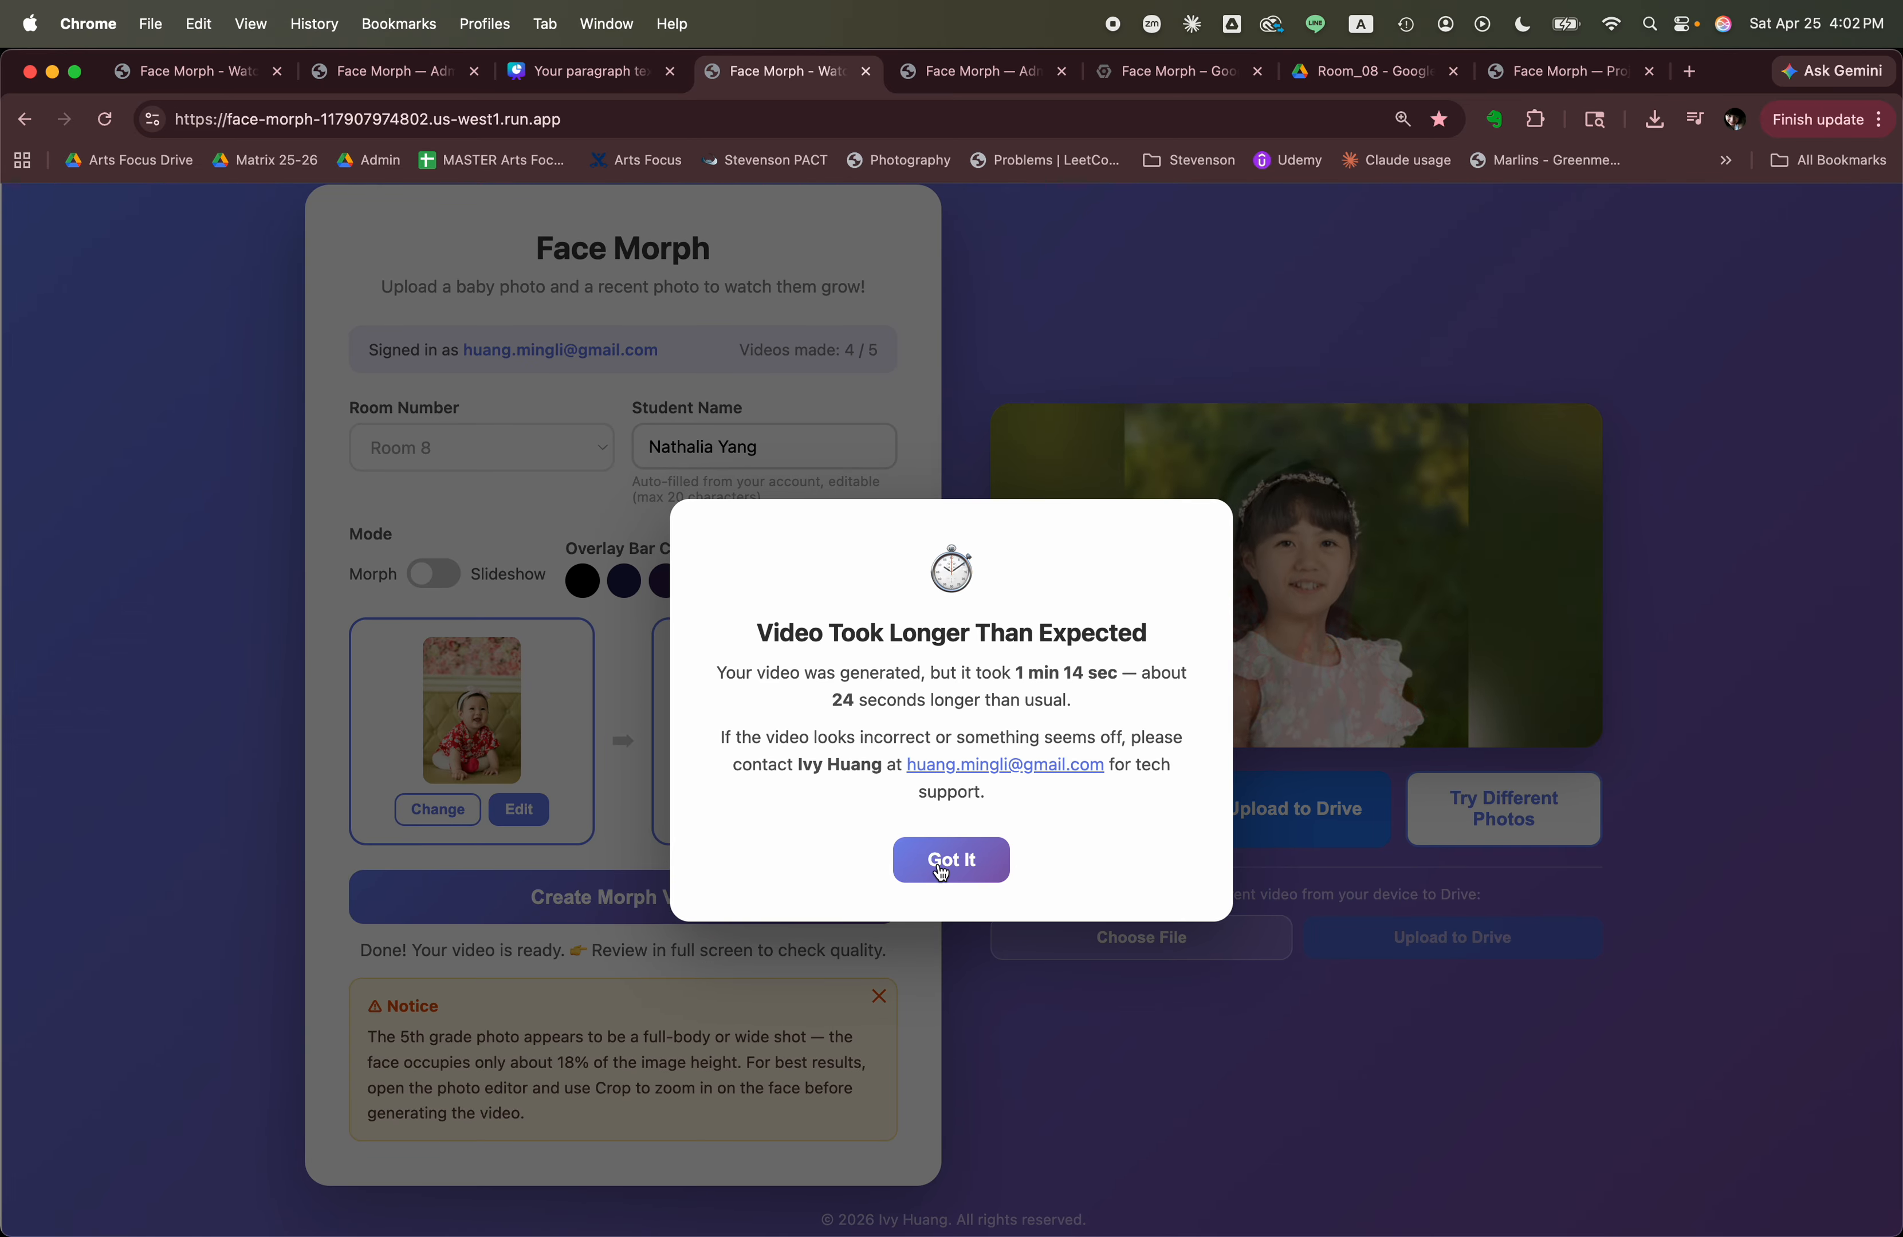
{"action": "left_click", "coordinate": [934, 870]}
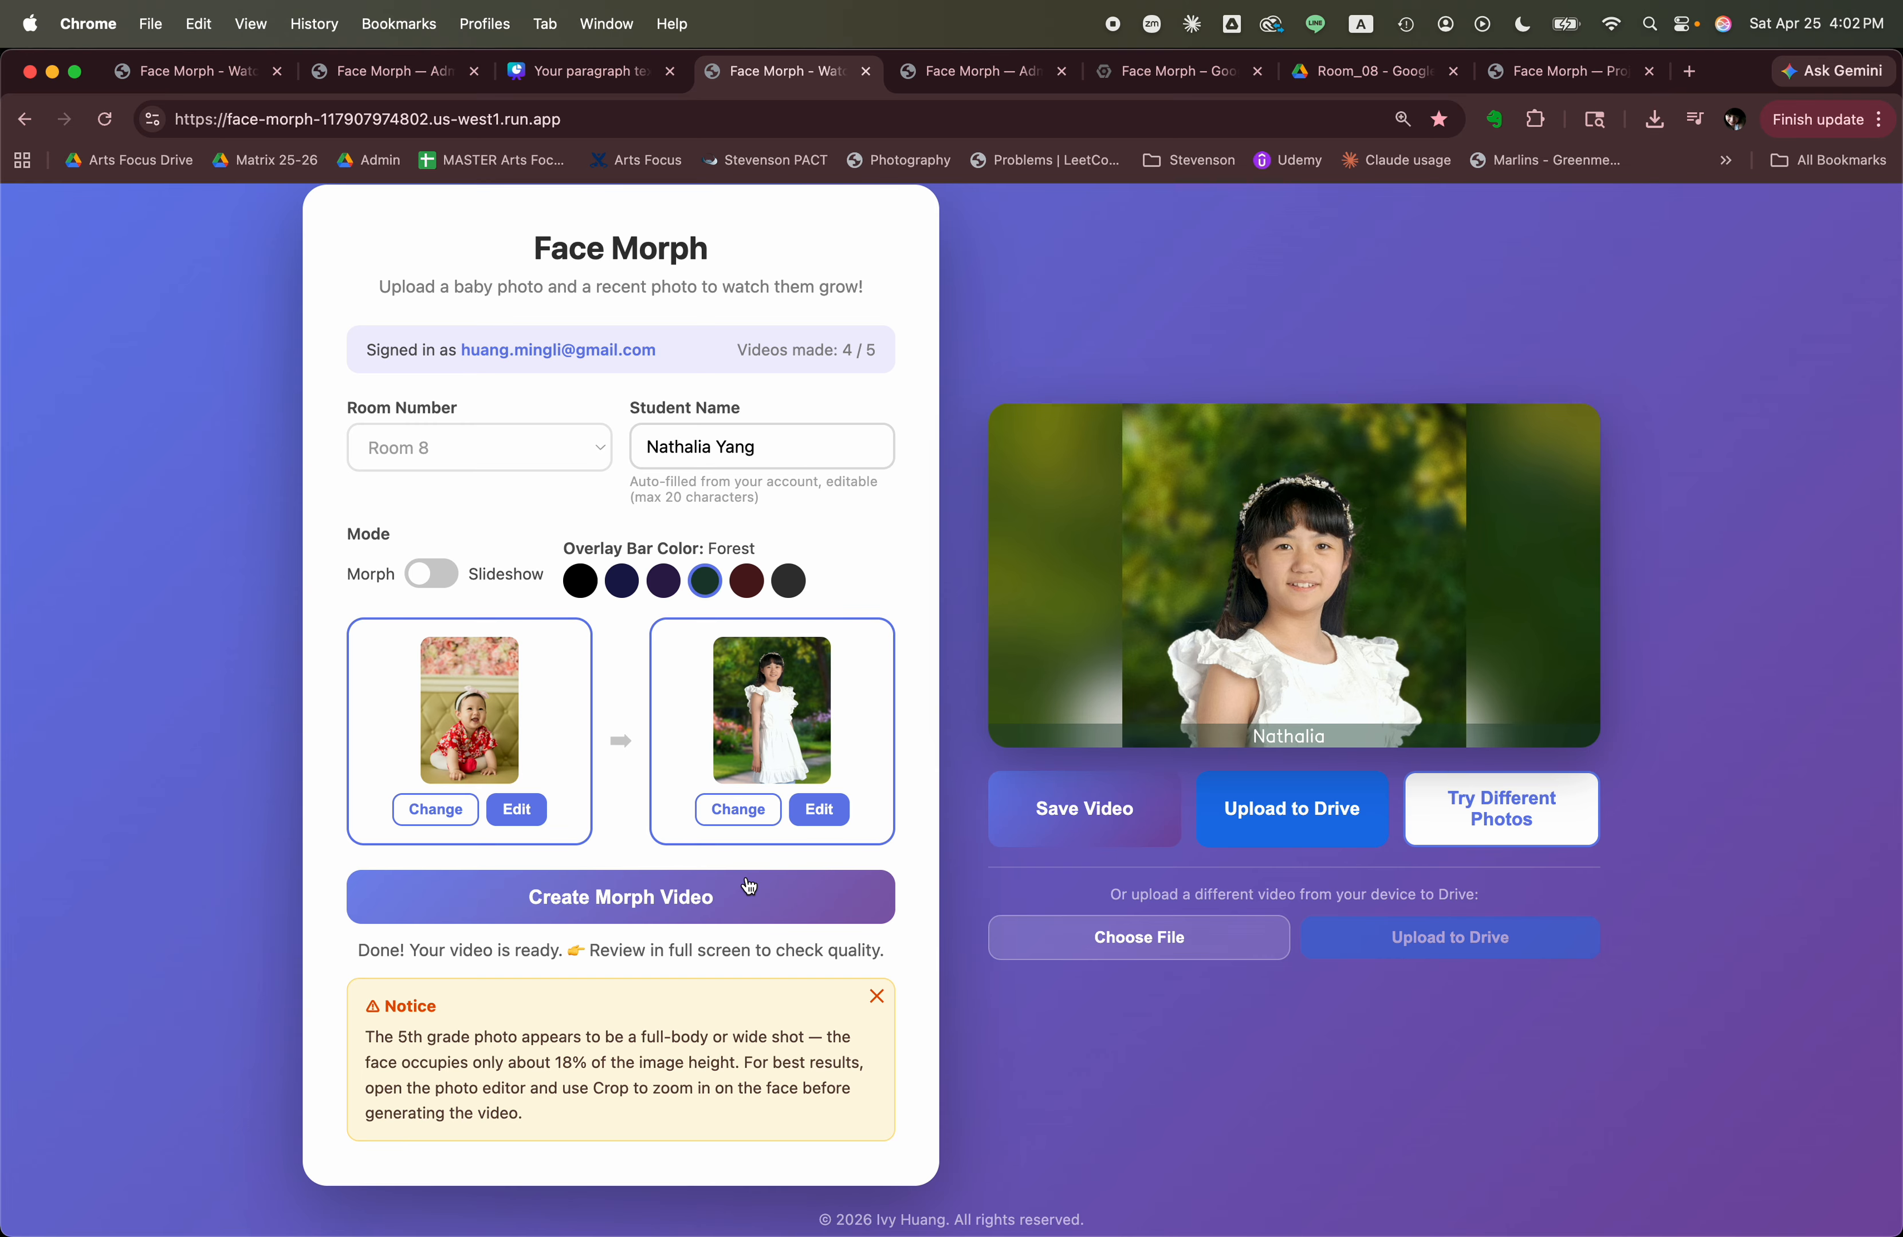
Watch the second student's morph video in full screen and return to the page.
{"action": "mouse_move", "coordinate": [1433, 652]}
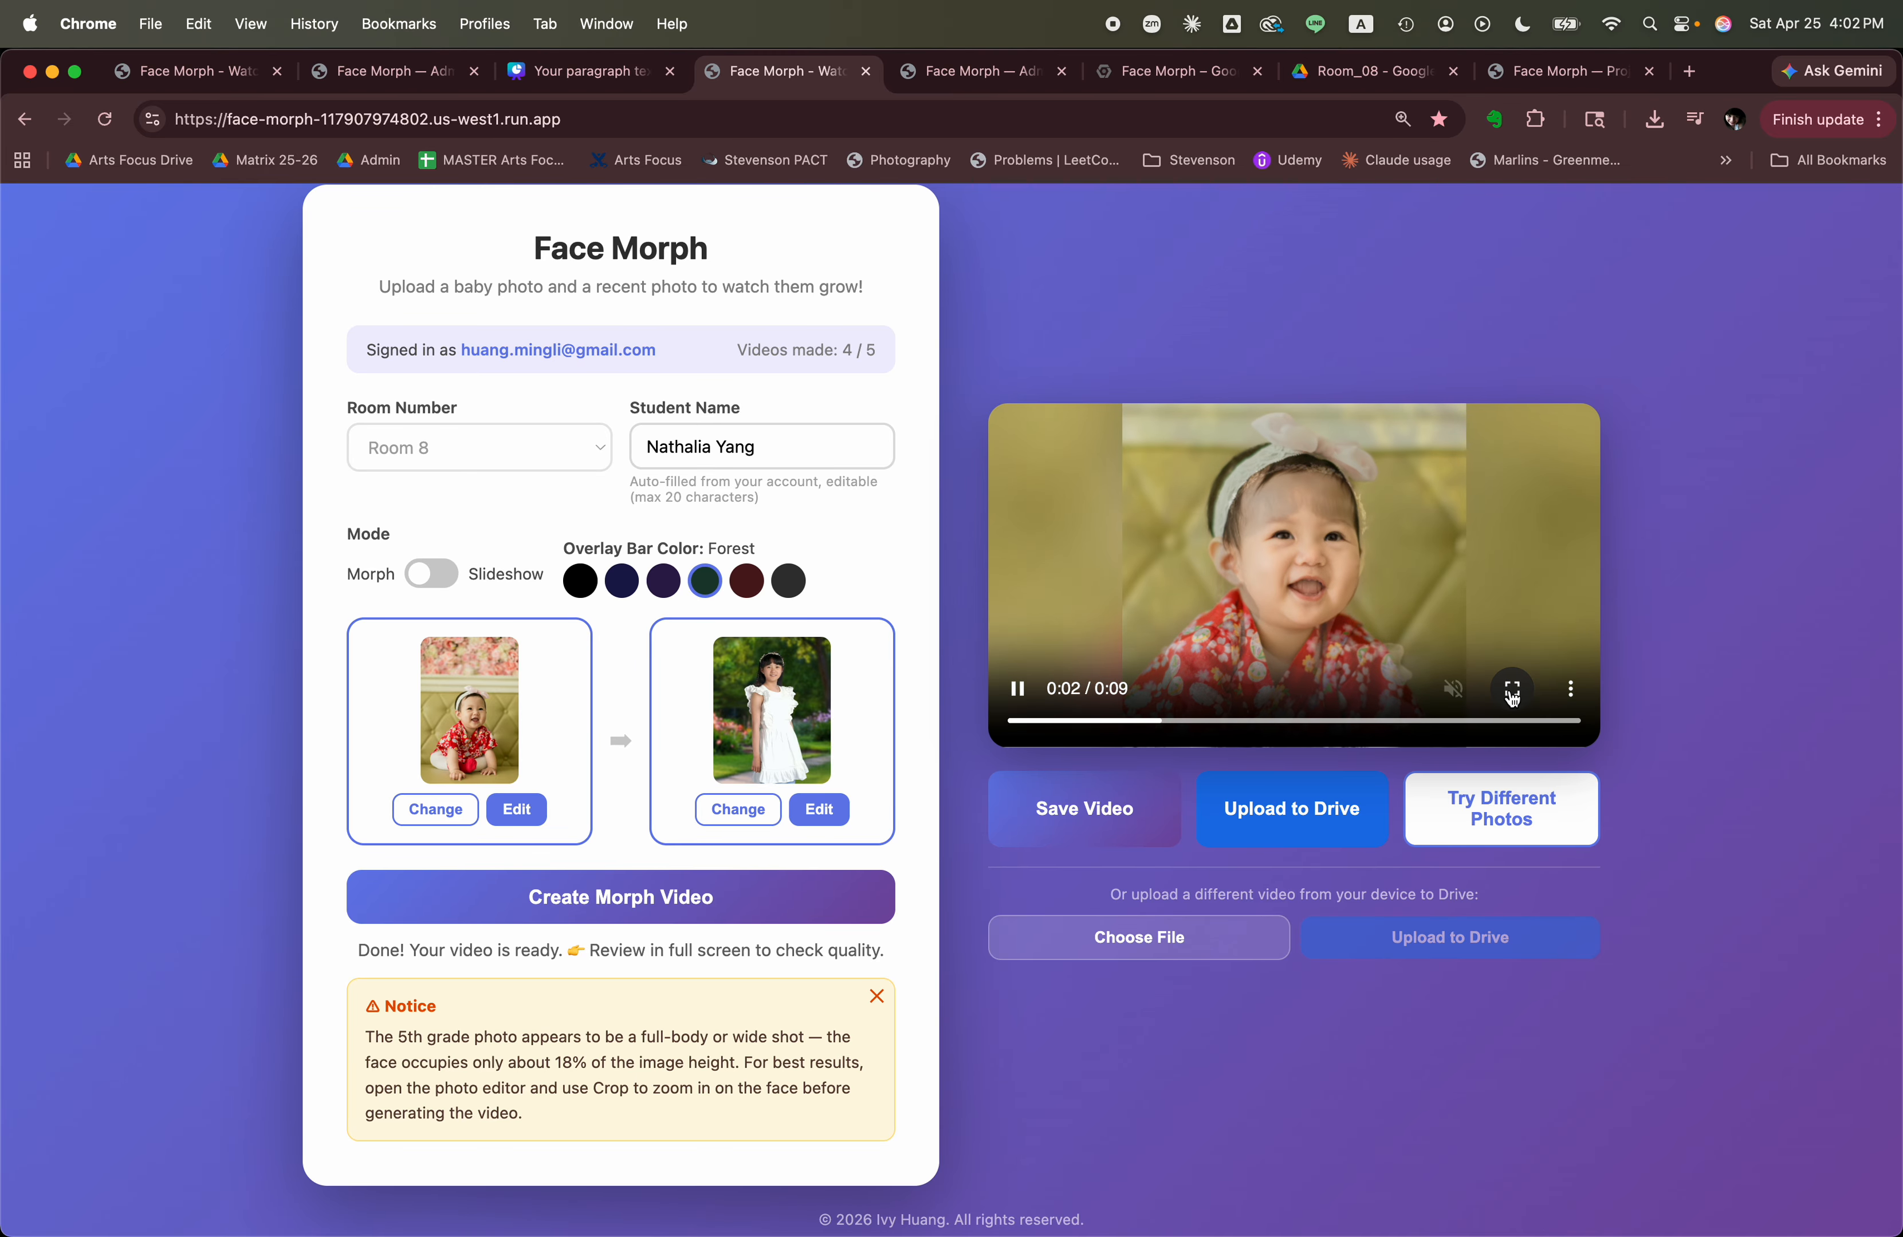
{"action": "left_click", "coordinate": [1511, 689]}
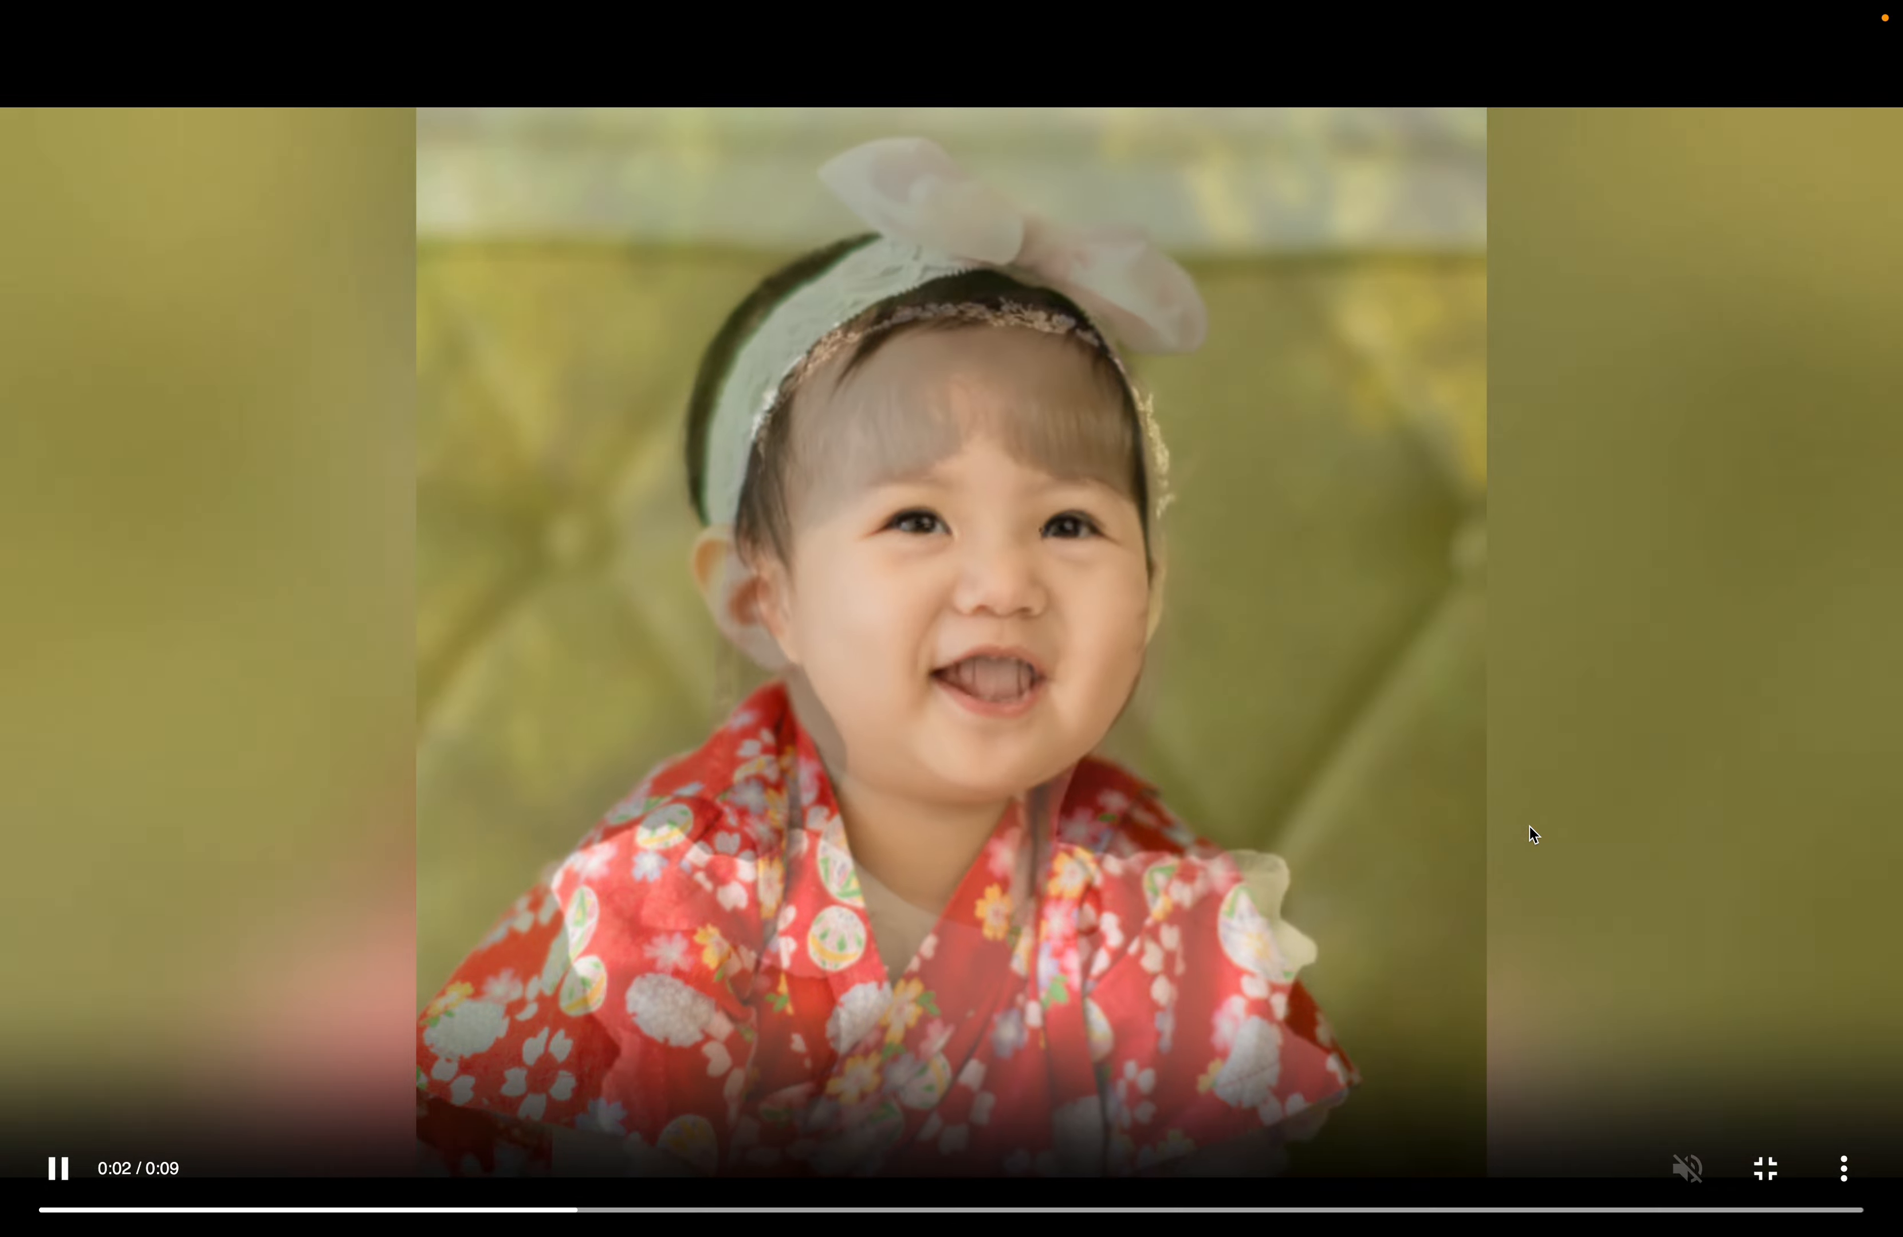
{"action": "key", "text": "Escape"}
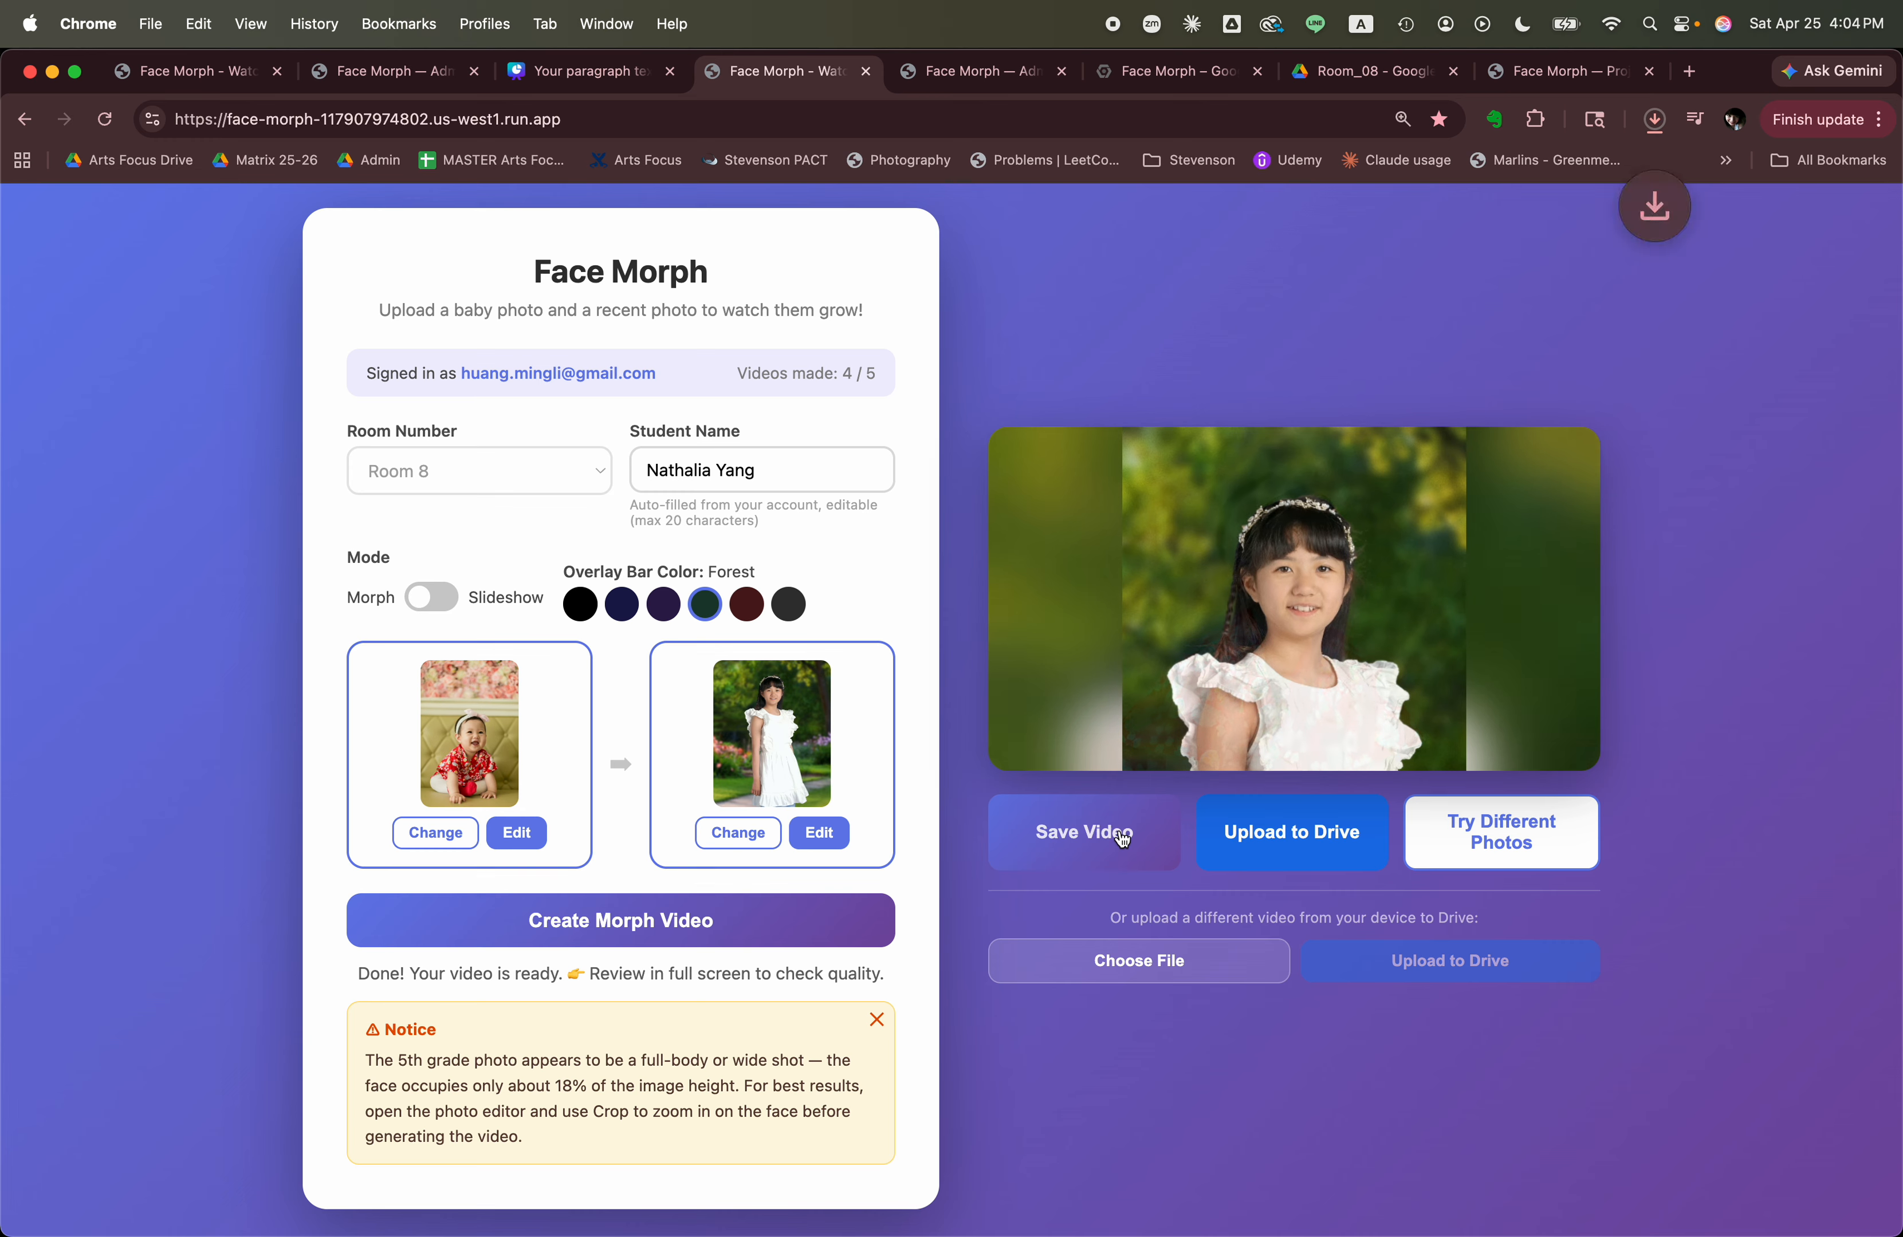
Save the second student's morph video to the computer and upload it to Google Drive, accepting the replacement warning.
{"action": "left_click", "coordinate": [1123, 840]}
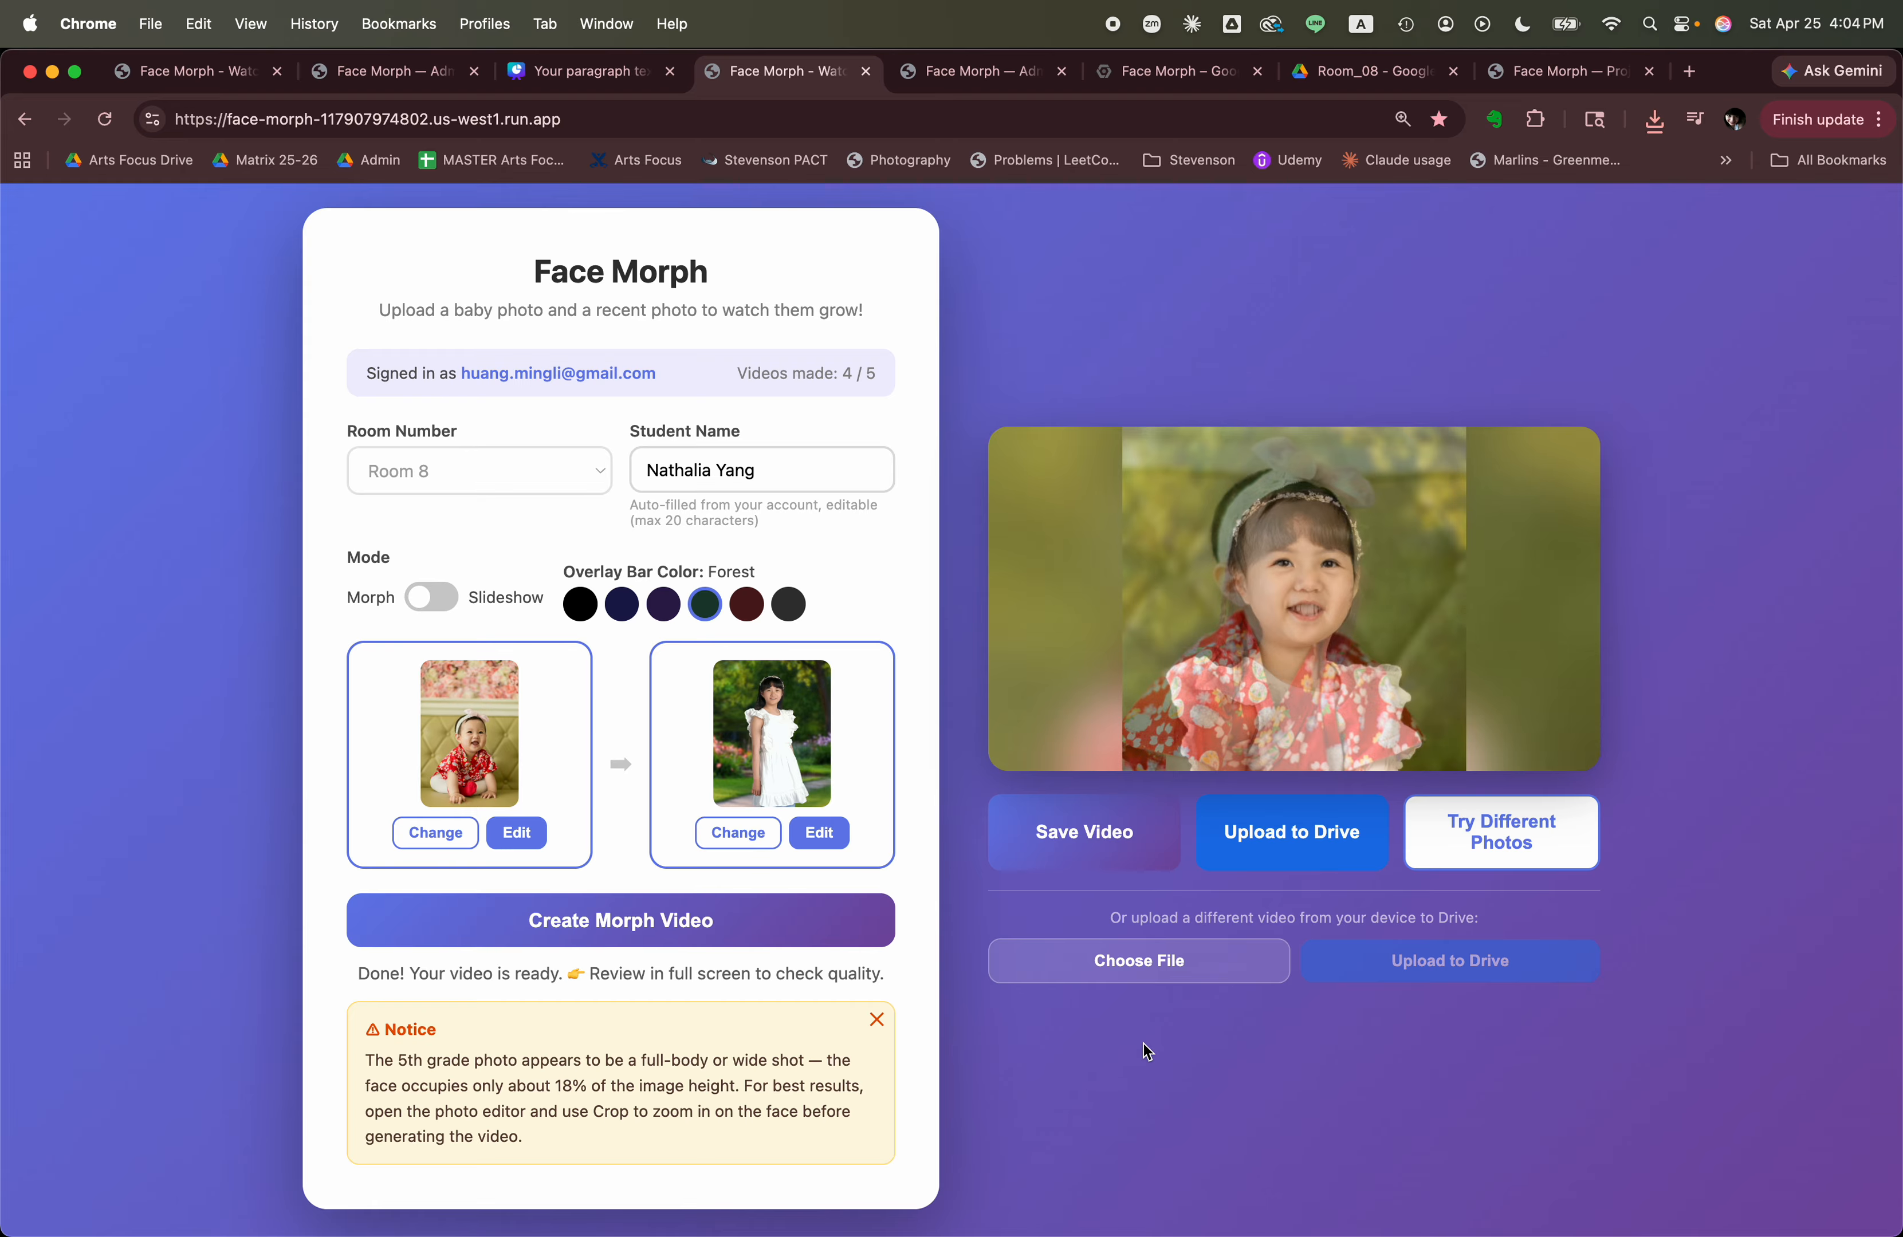
{"action": "left_click", "coordinate": [1289, 832]}
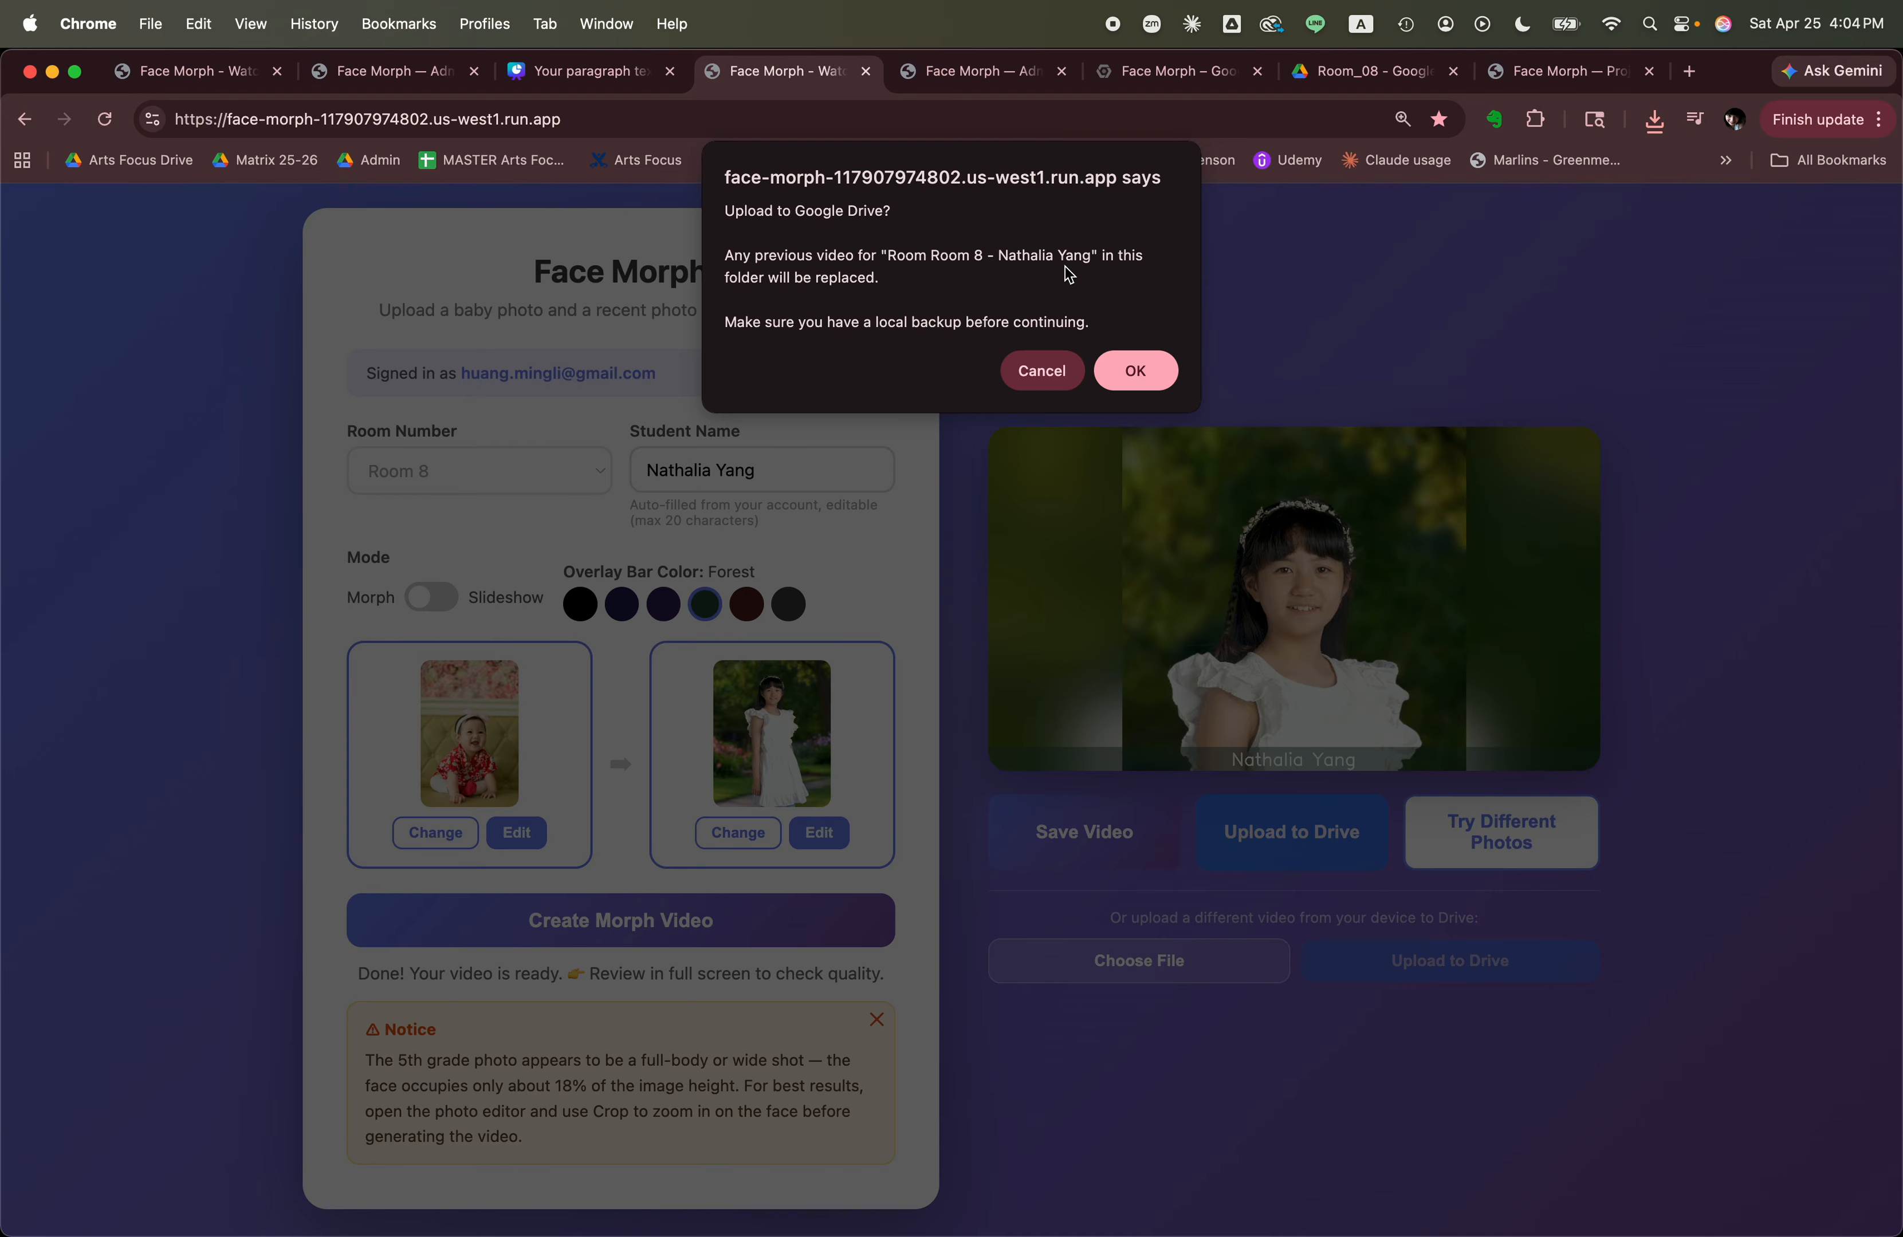
{"action": "left_click", "coordinate": [1137, 371]}
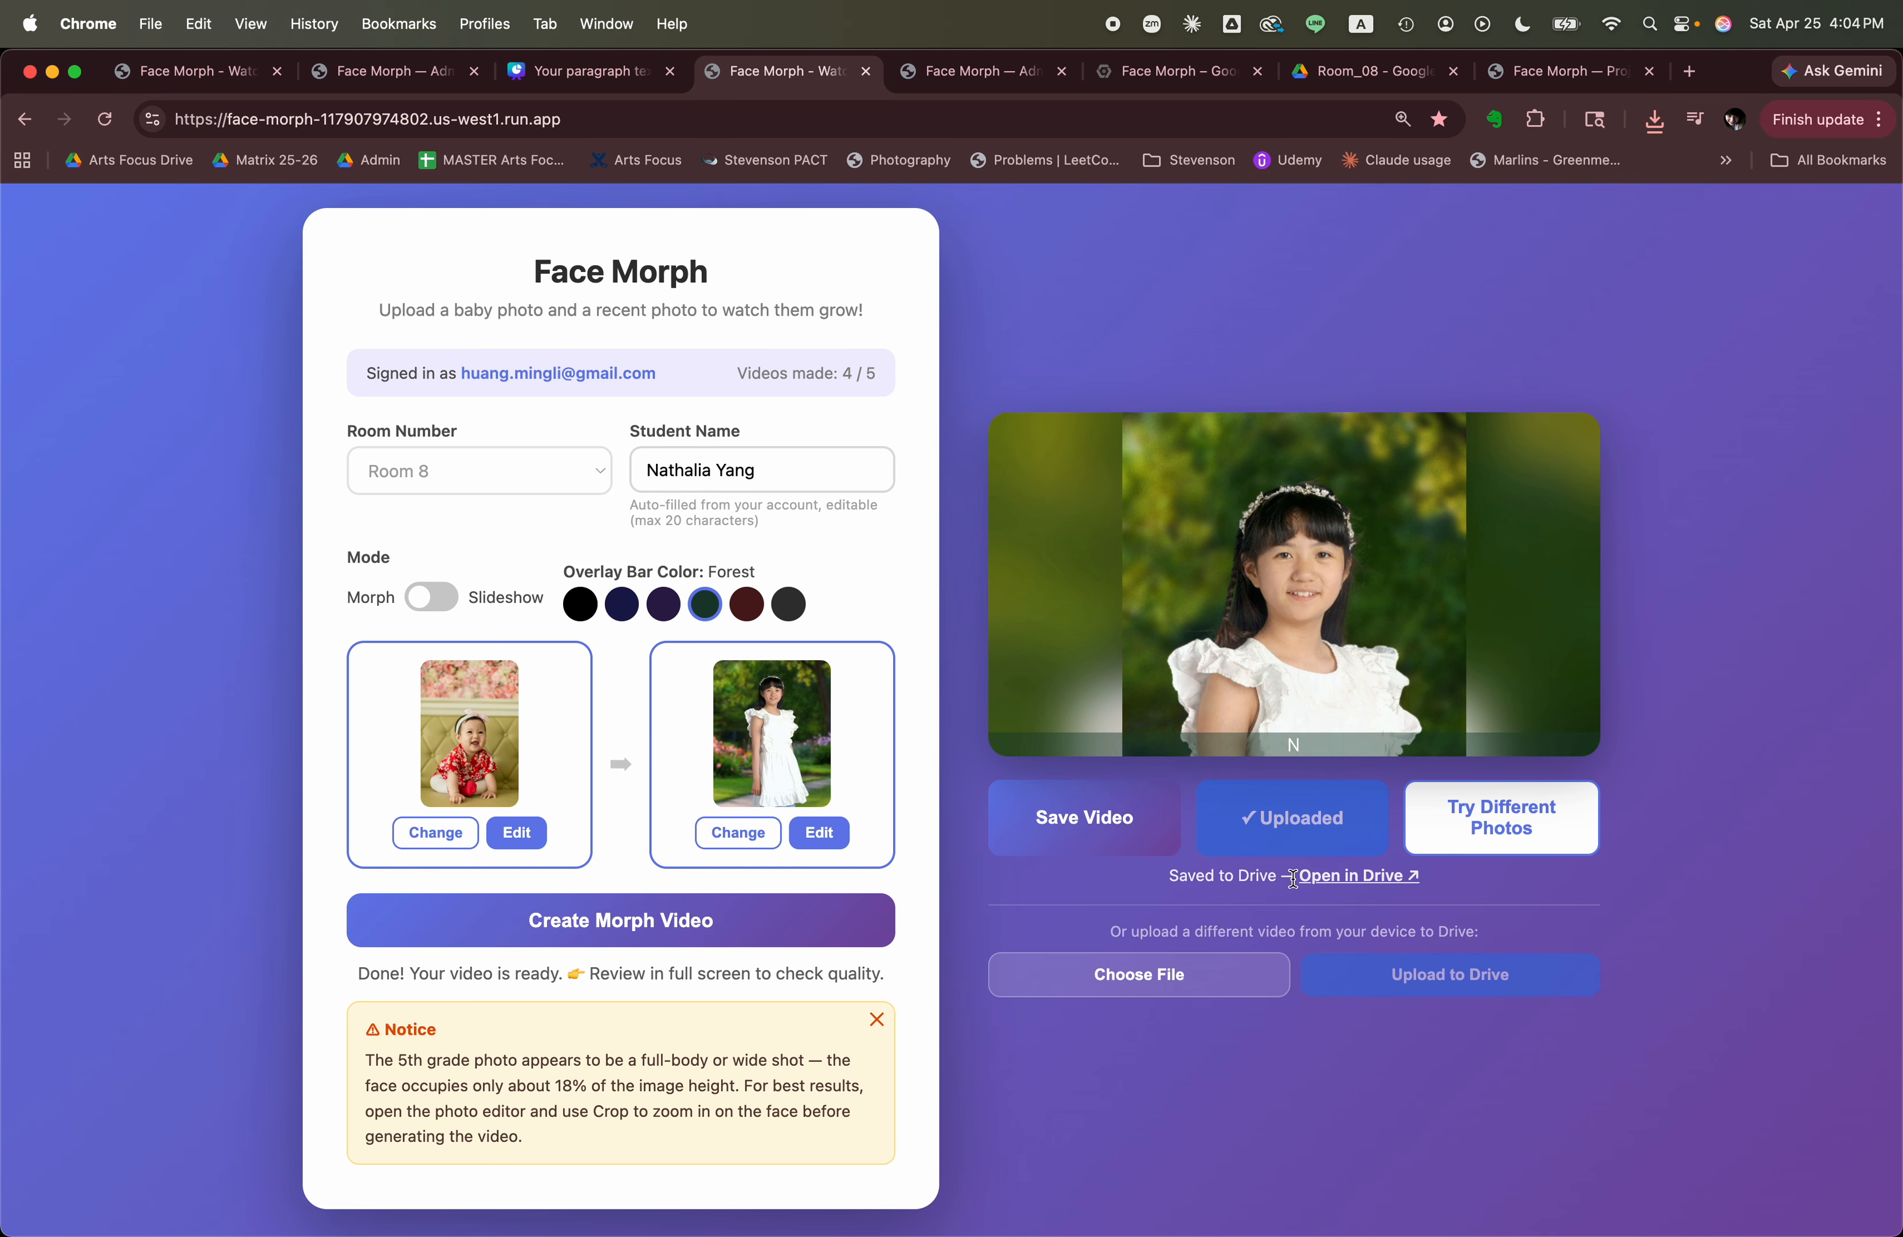
Switch to the Room_08 folder in Google Drive and reload it to check for the uploaded video.
{"action": "left_click", "coordinate": [1365, 72]}
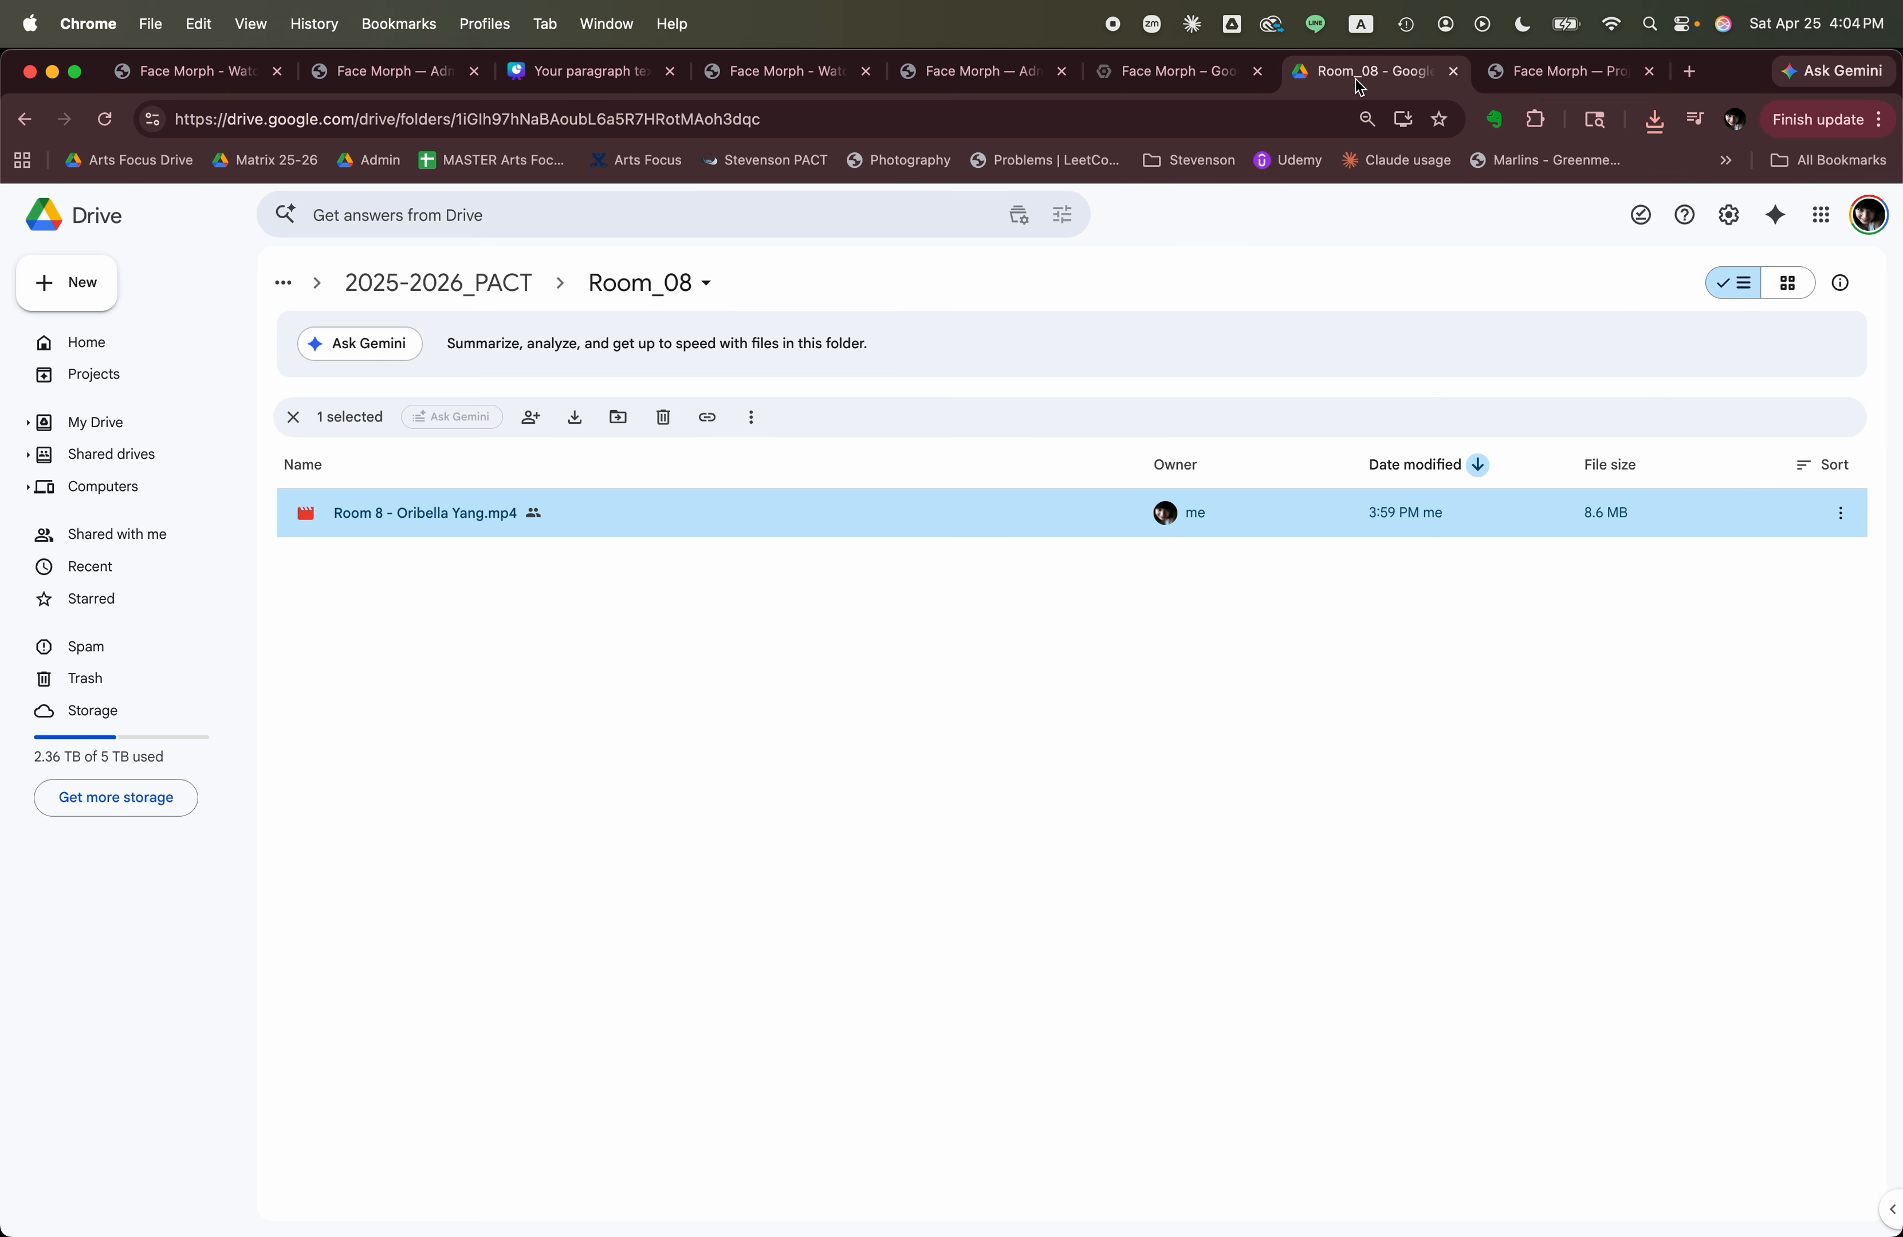
{"action": "left_click", "coordinate": [633, 125]}
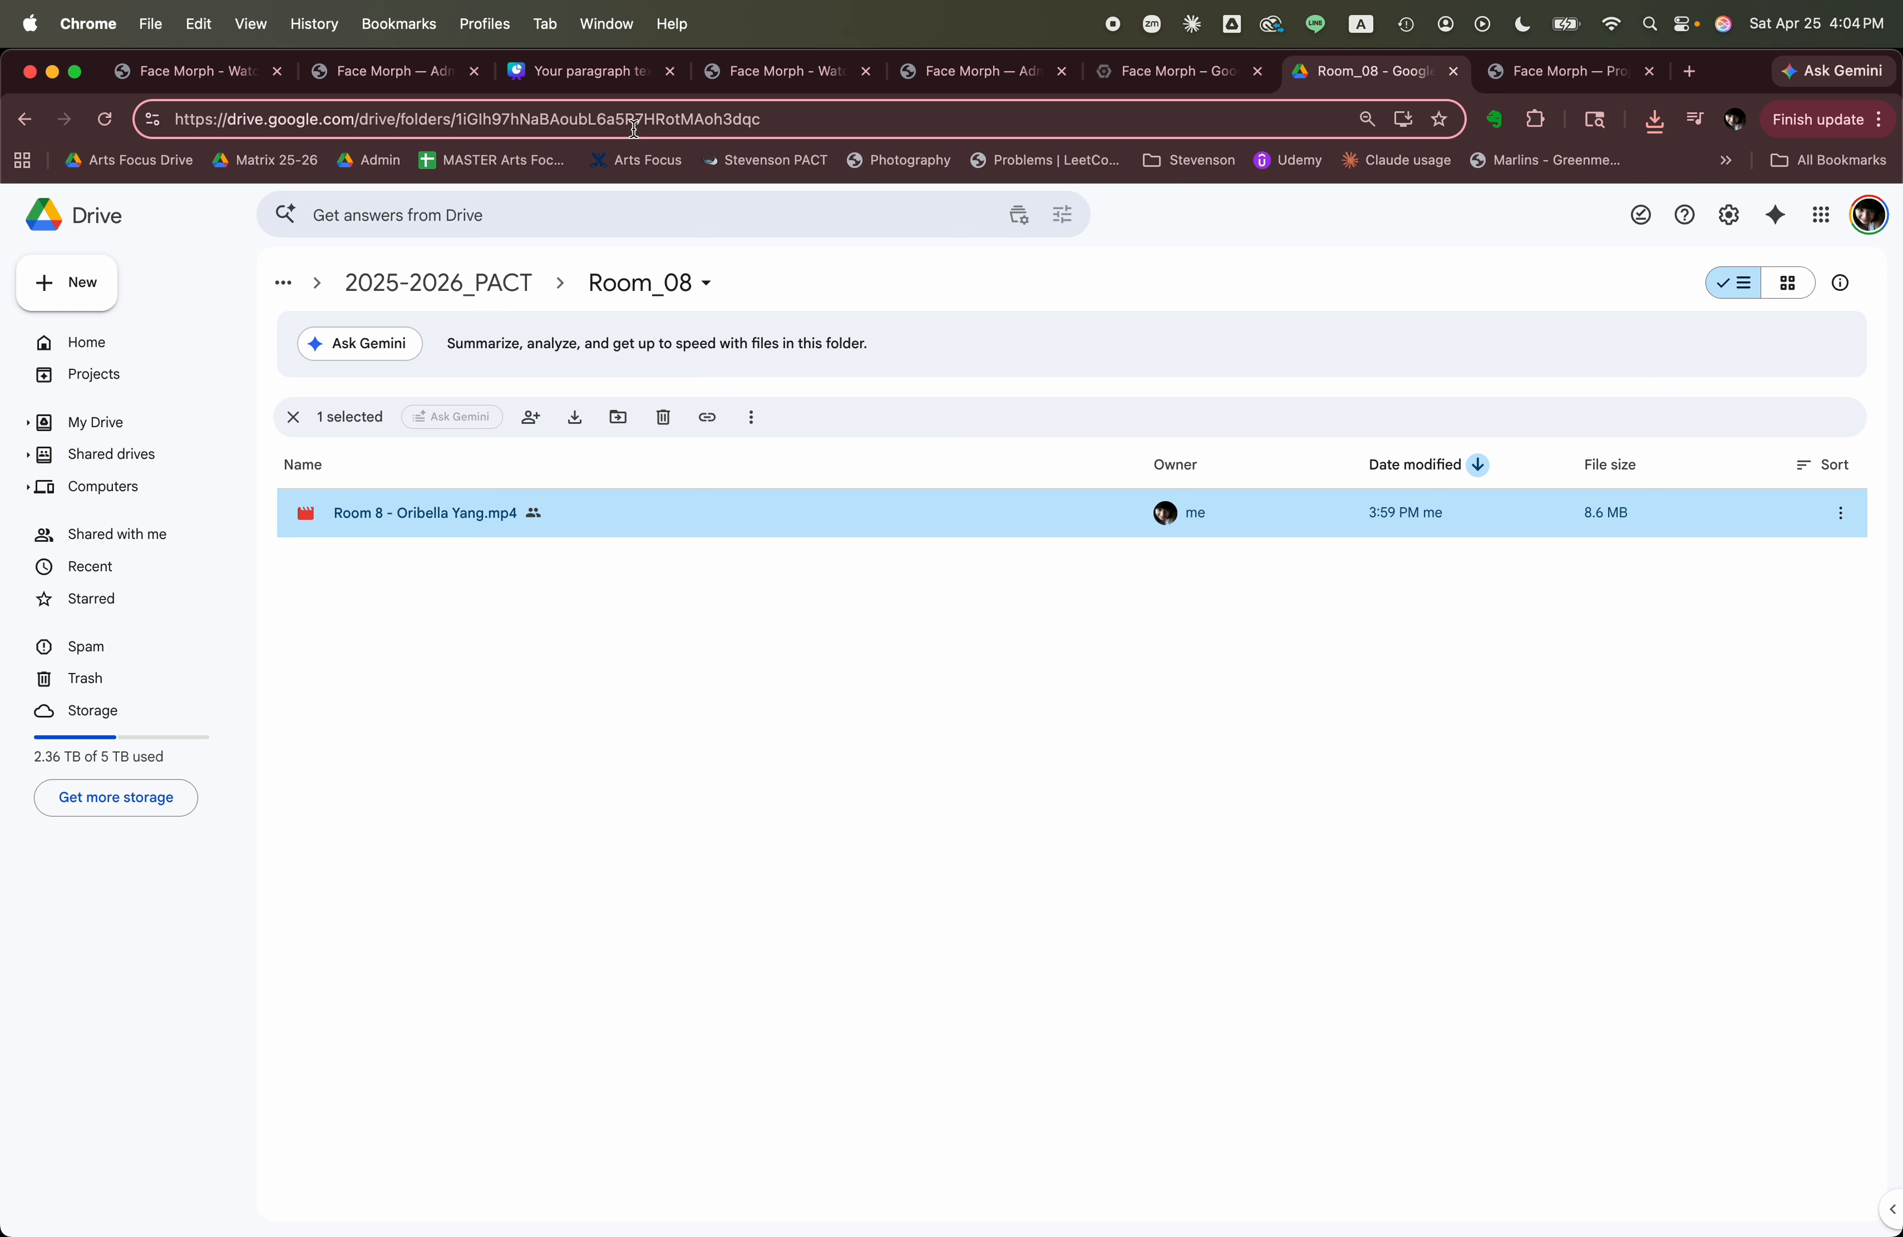
{"action": "key", "text": "Return"}
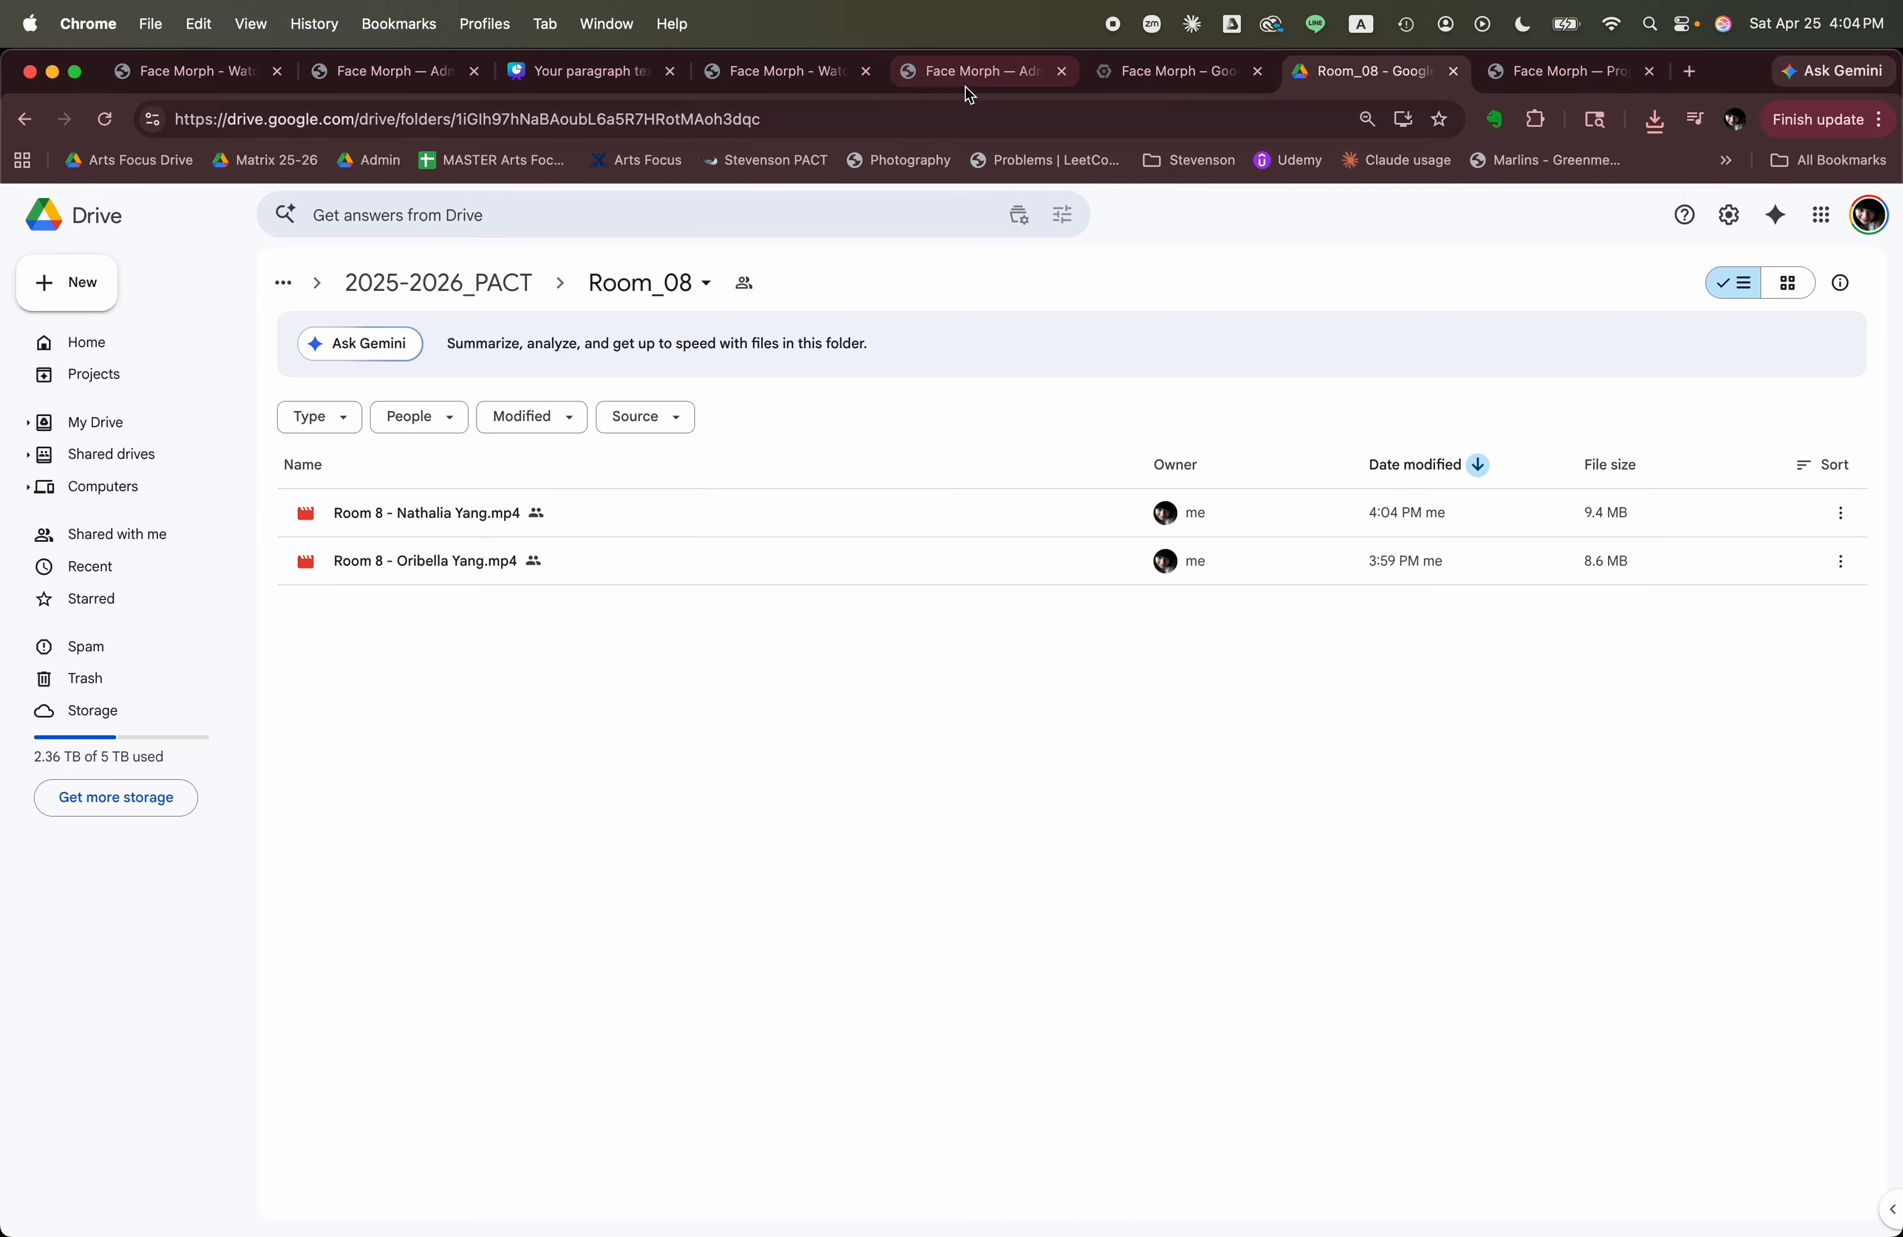
Return to Face Morph, start over with different photos, and add the student's _1 JPG from the Finder photos folder as the baby photo.
{"action": "left_click", "coordinate": [804, 78]}
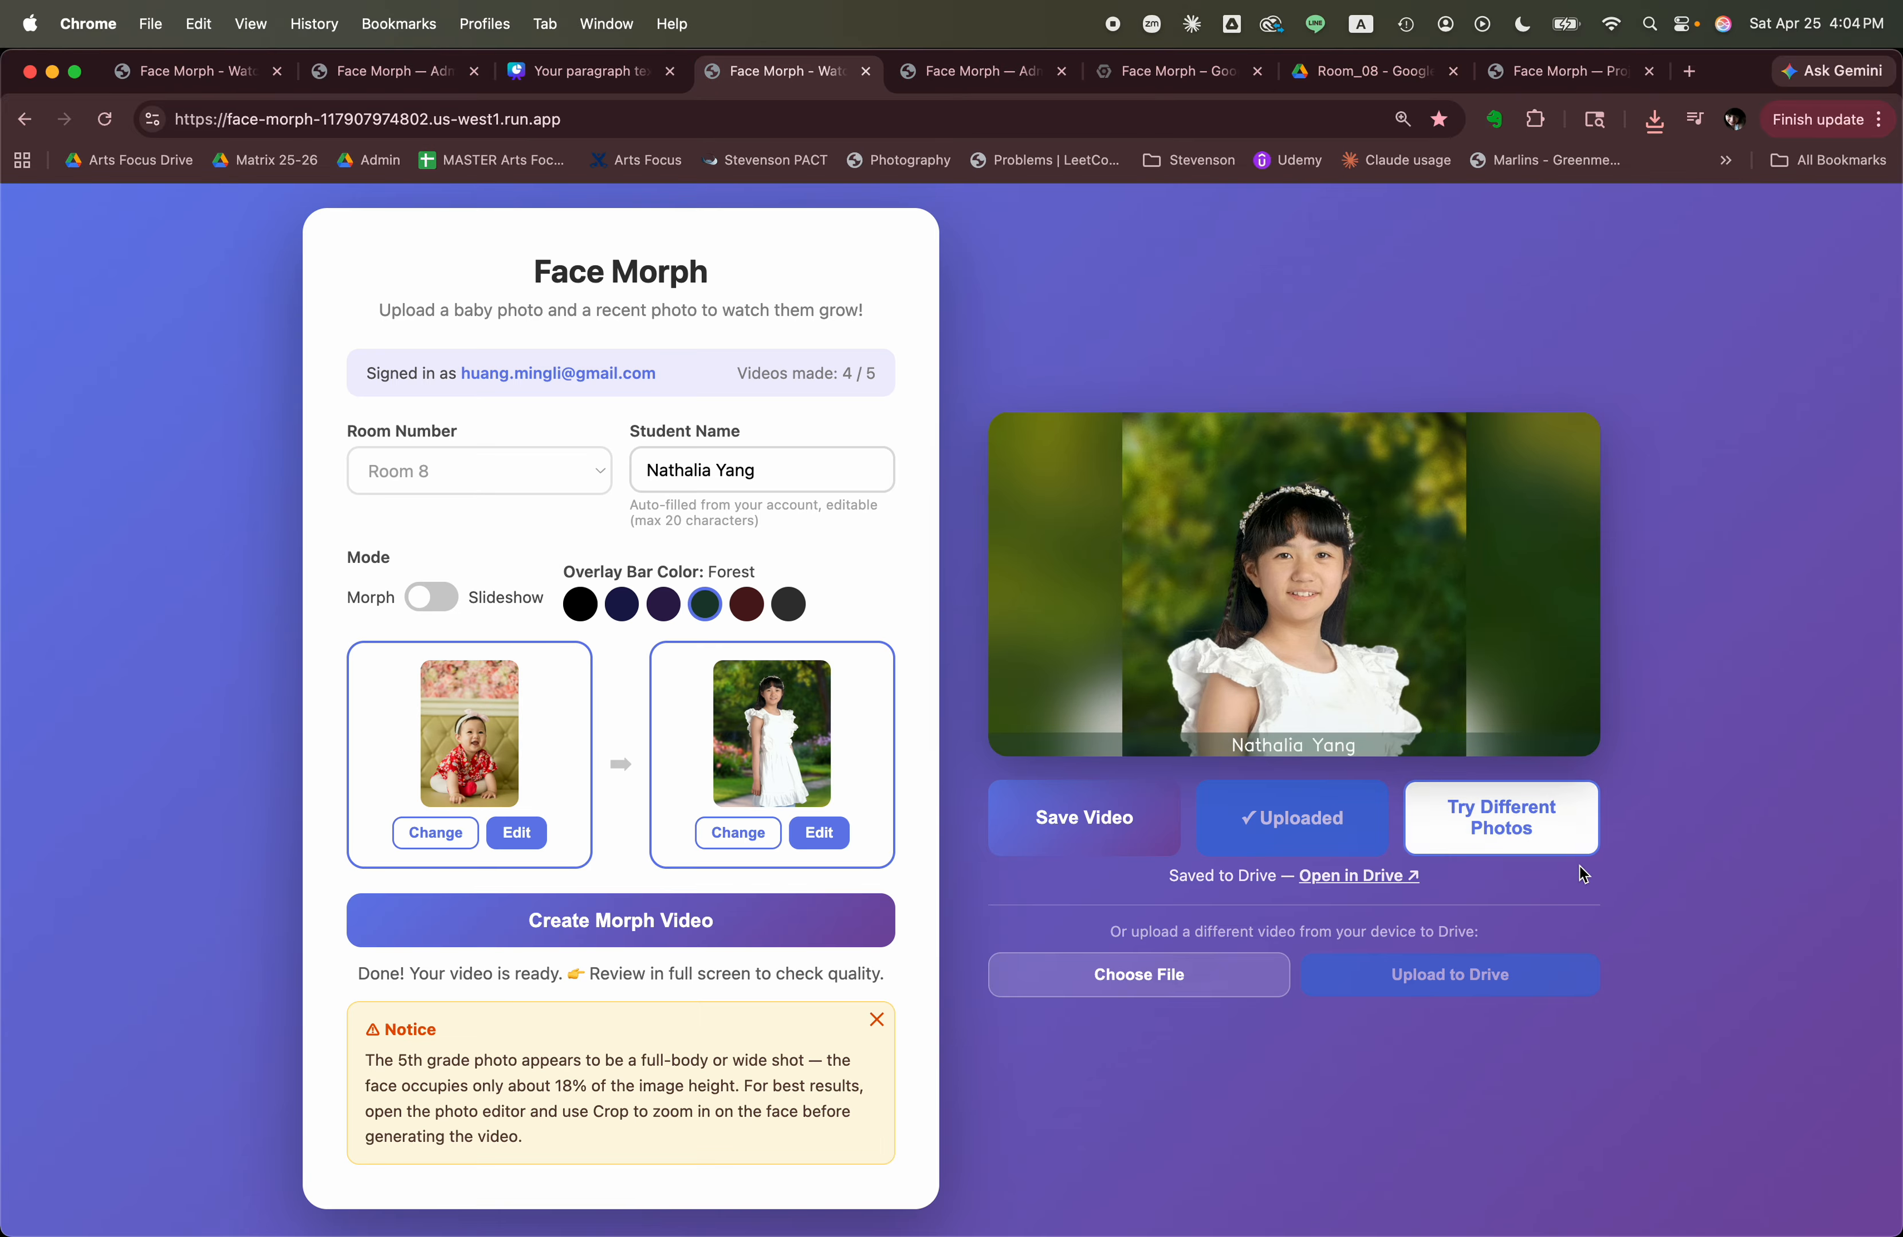
{"action": "left_click", "coordinate": [1520, 836]}
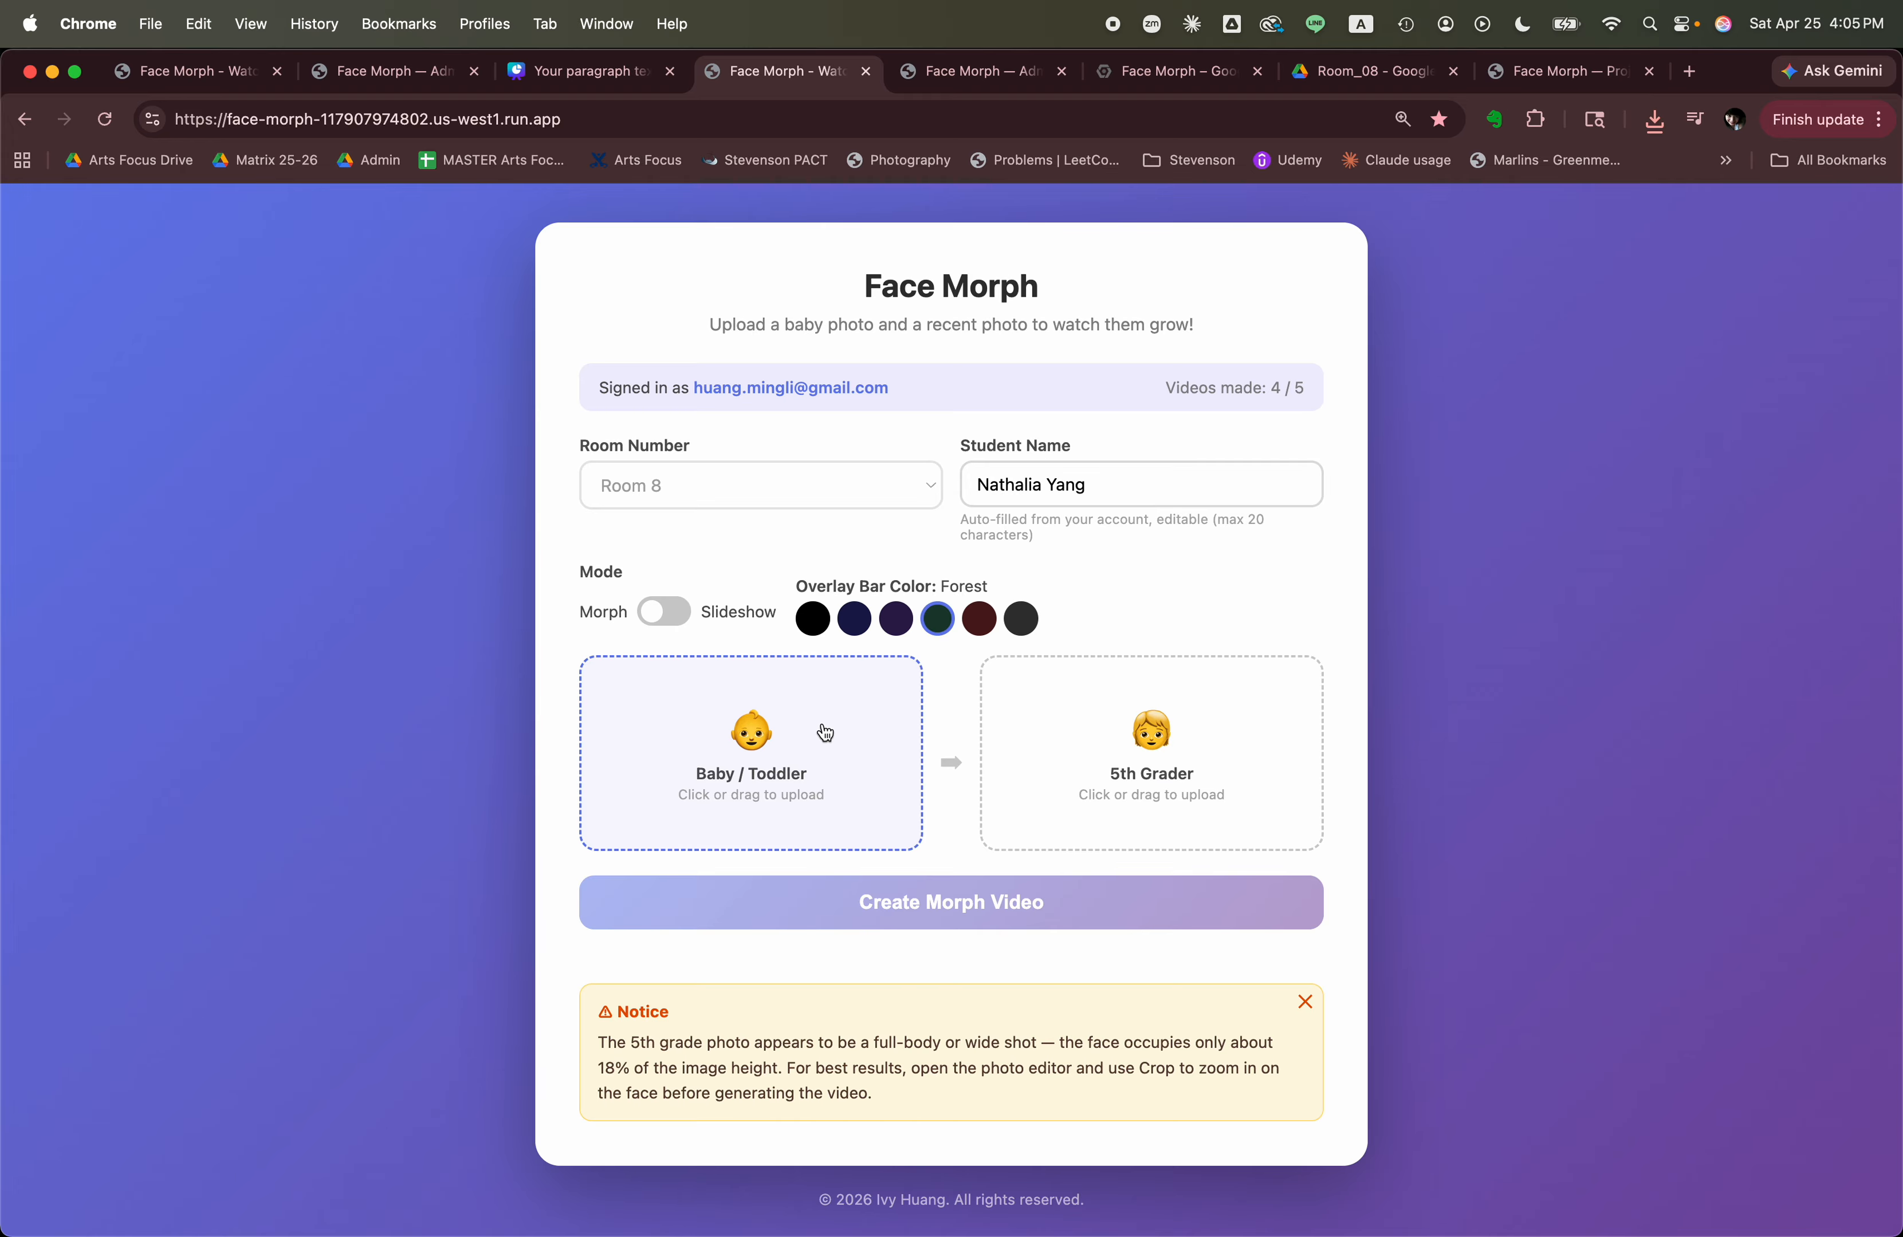
{"action": "key", "text": "super+Tab"}
{"action": "key", "text": "super+Tab"}
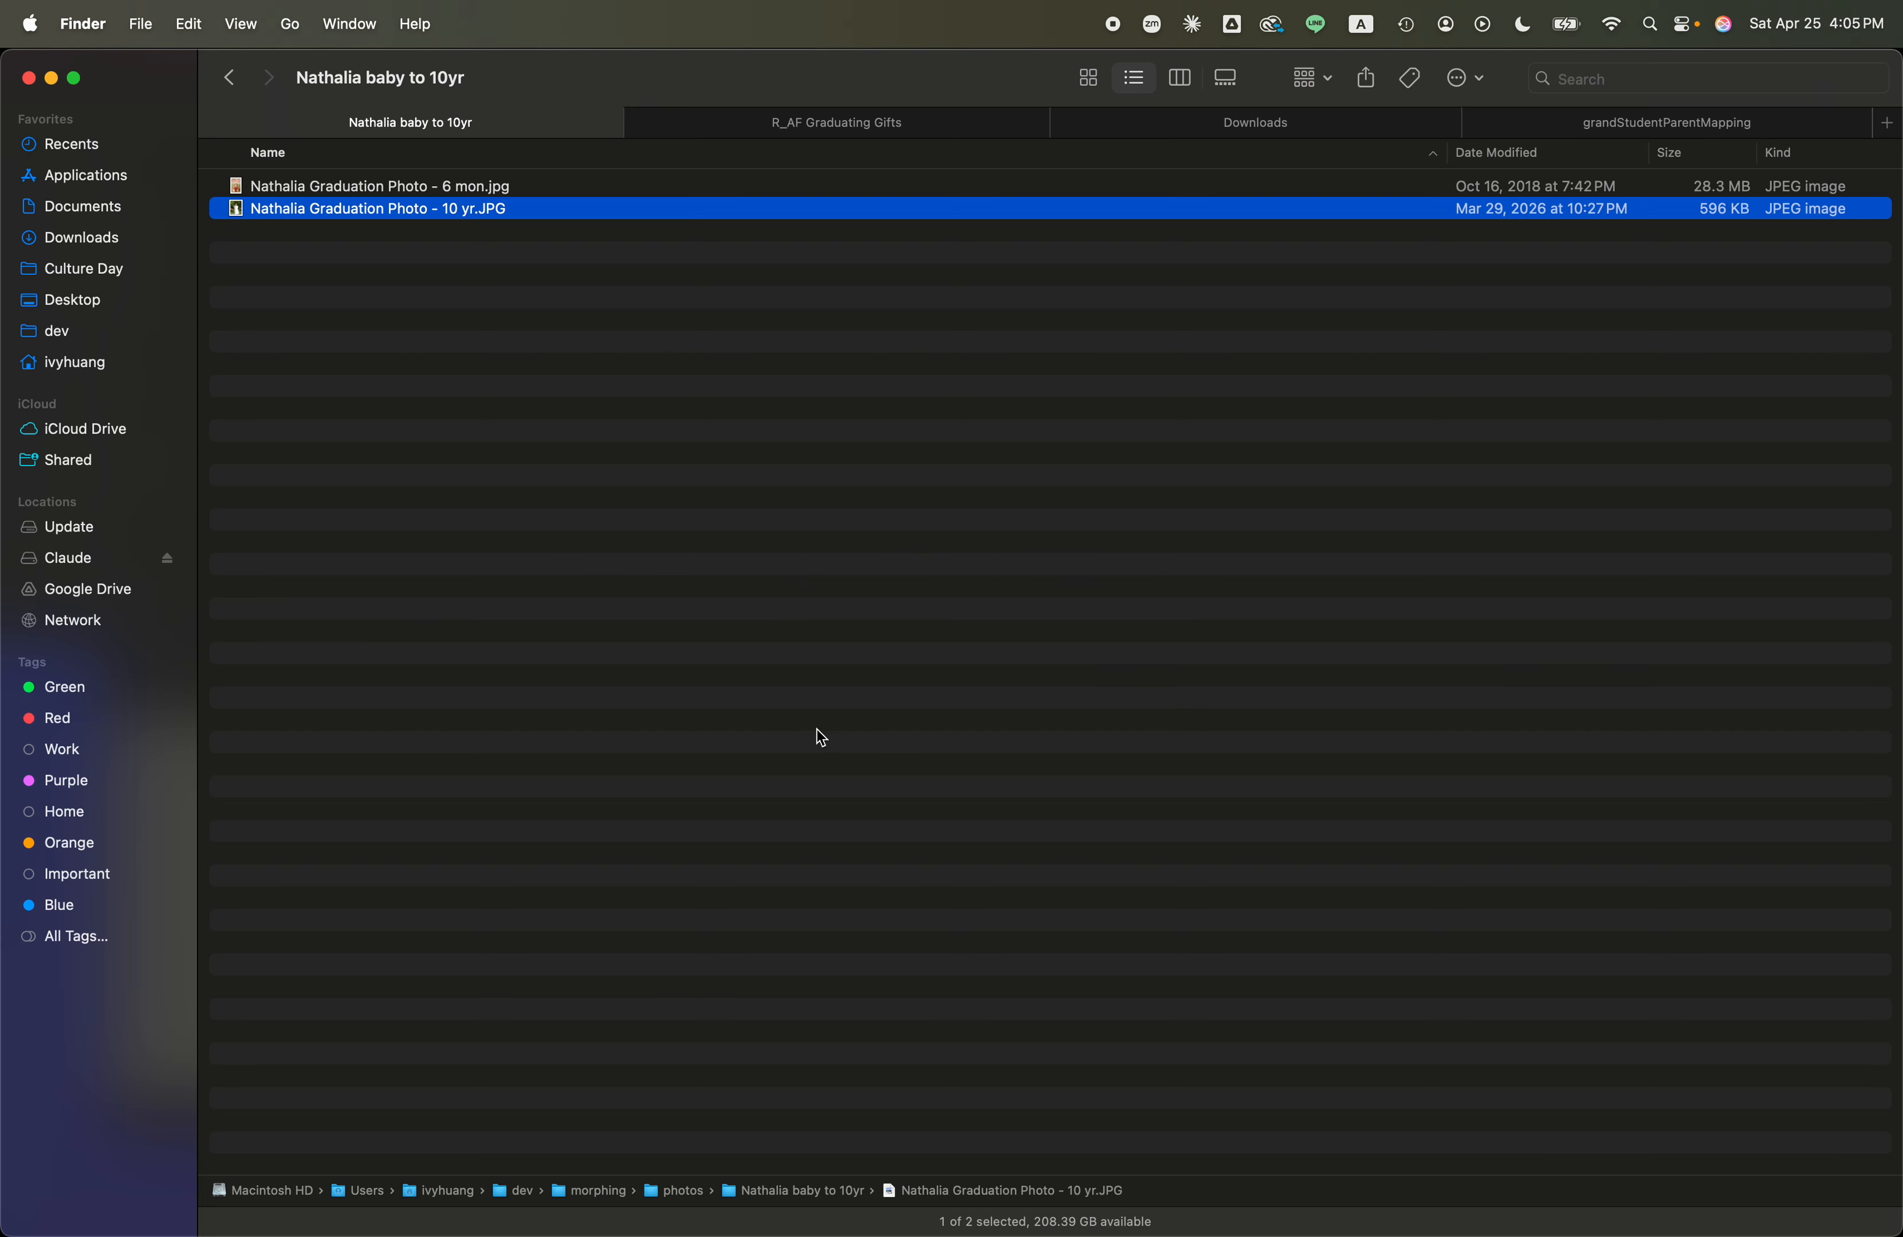
{"action": "left_click", "coordinate": [229, 78]}
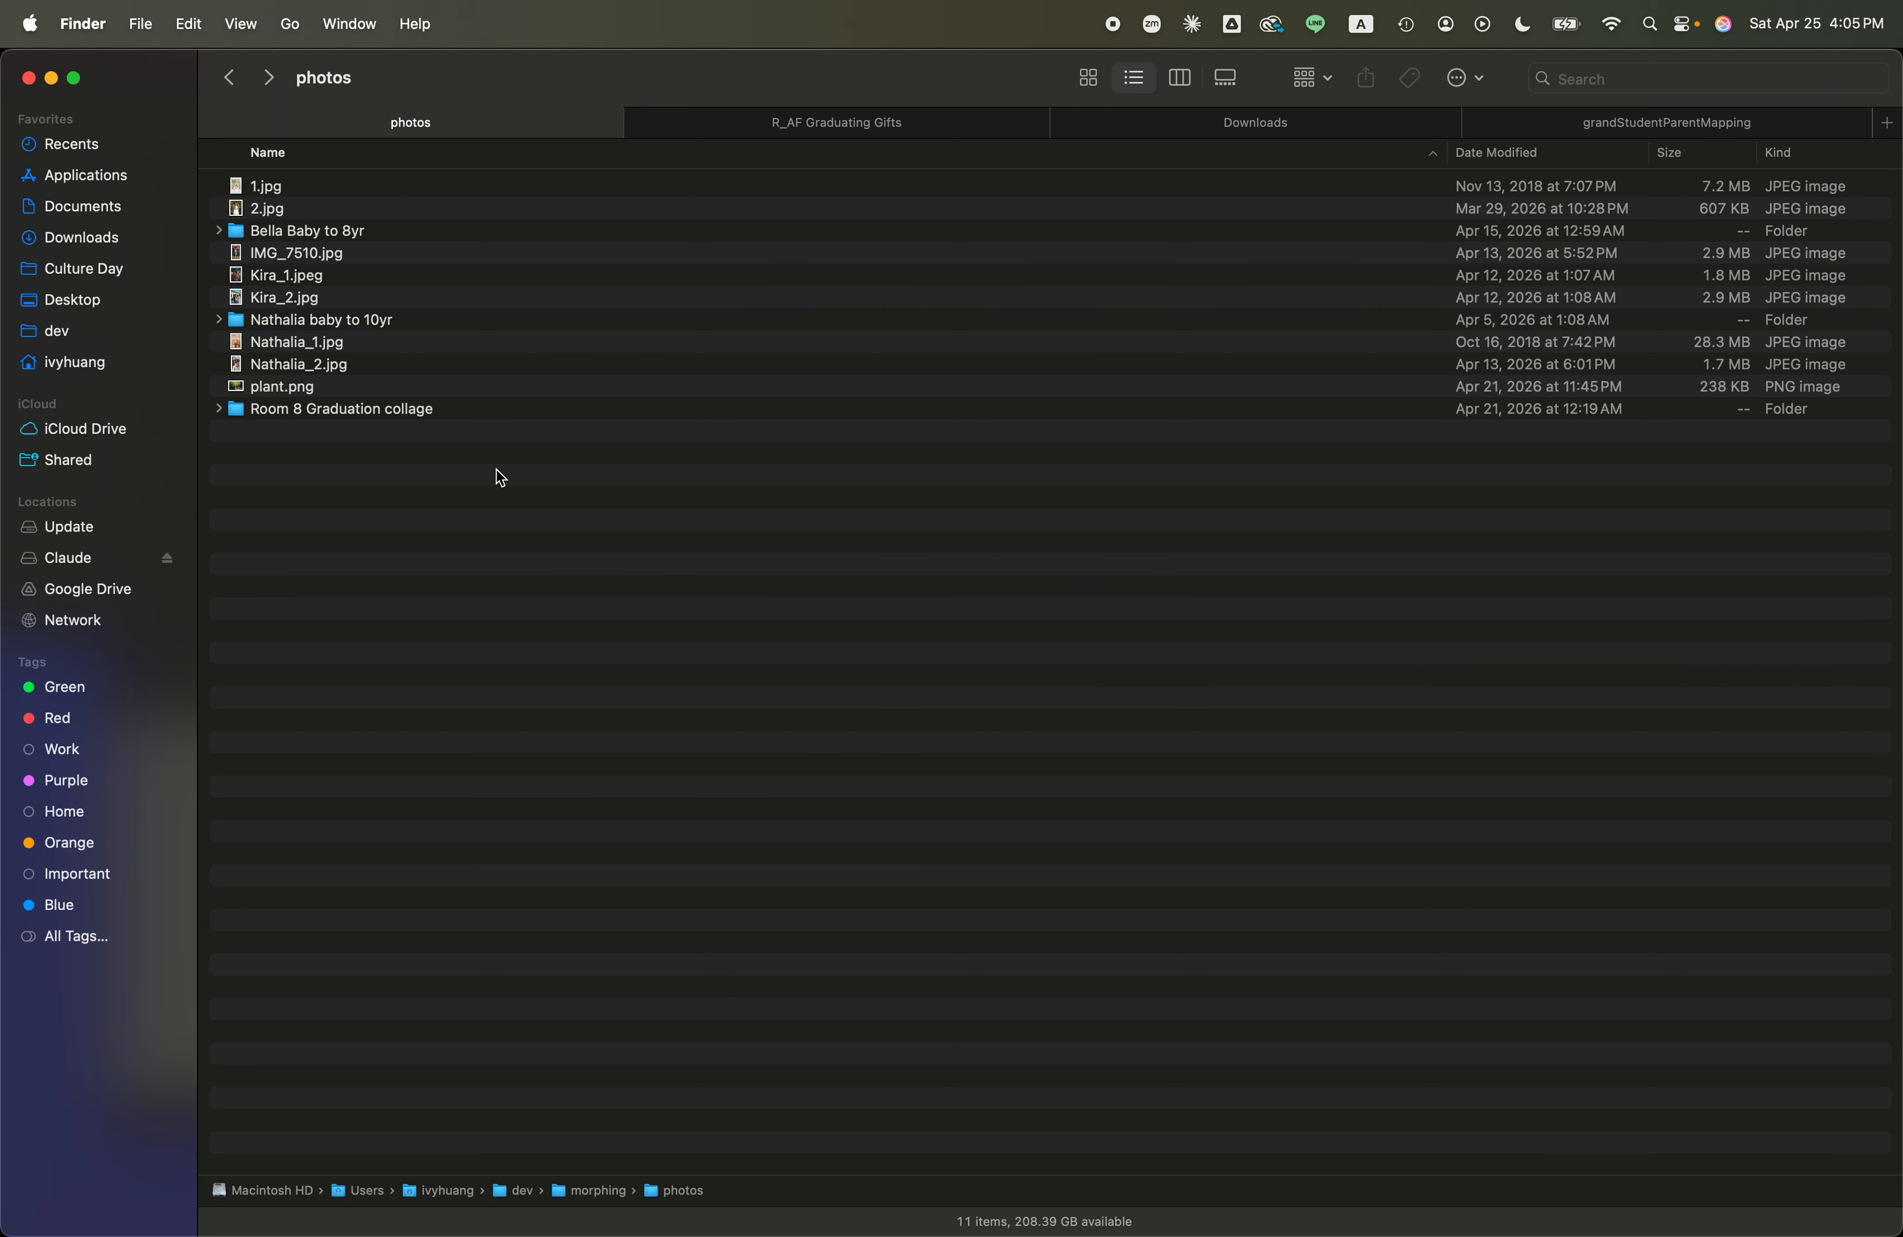
{"action": "left_click", "coordinate": [303, 351]}
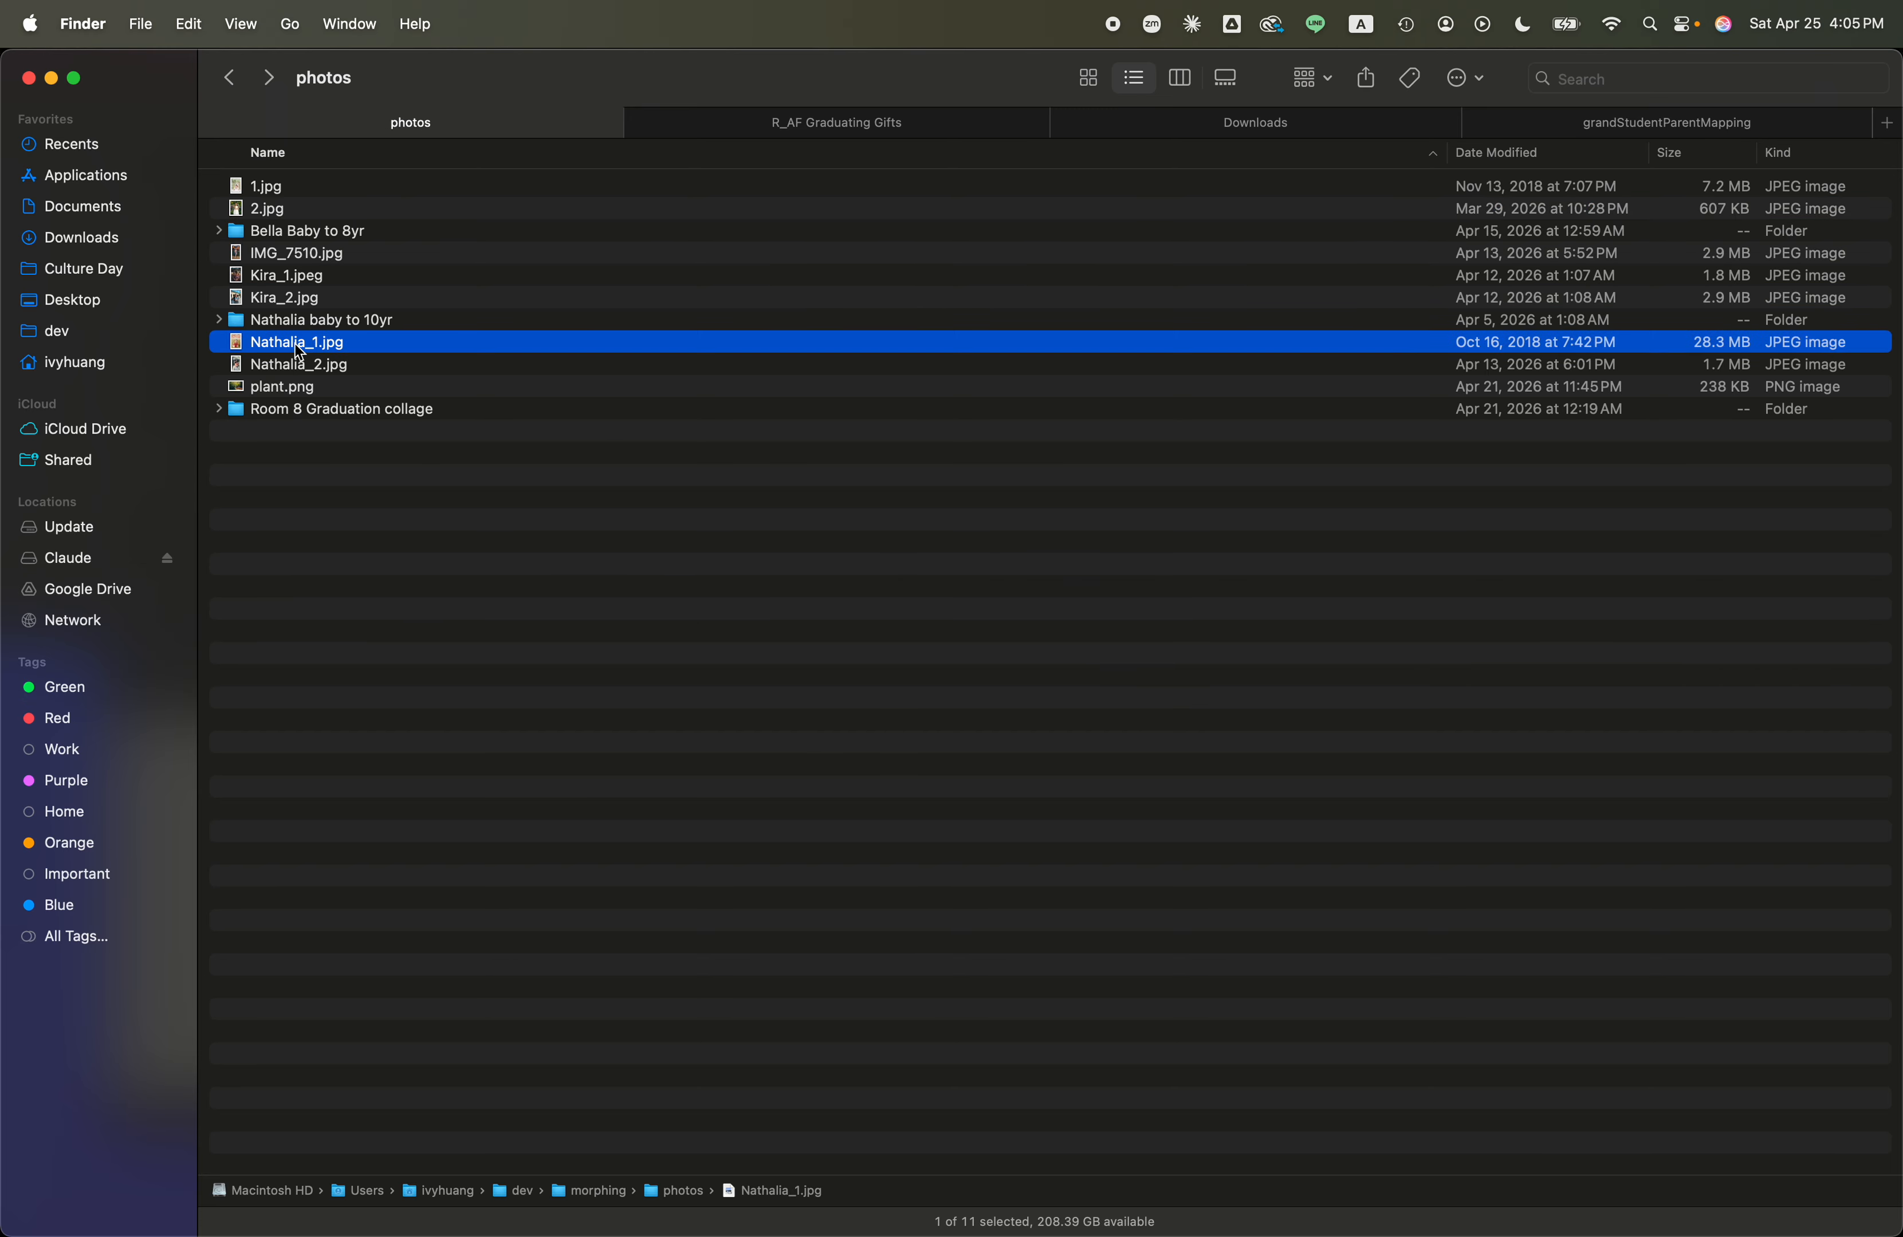
{"action": "key", "text": "super+Tab"}
{"action": "left_click_drag", "start_coordinate": [300, 346], "coordinate": [756, 707]}
{"action": "key", "text": "super+Tab"}
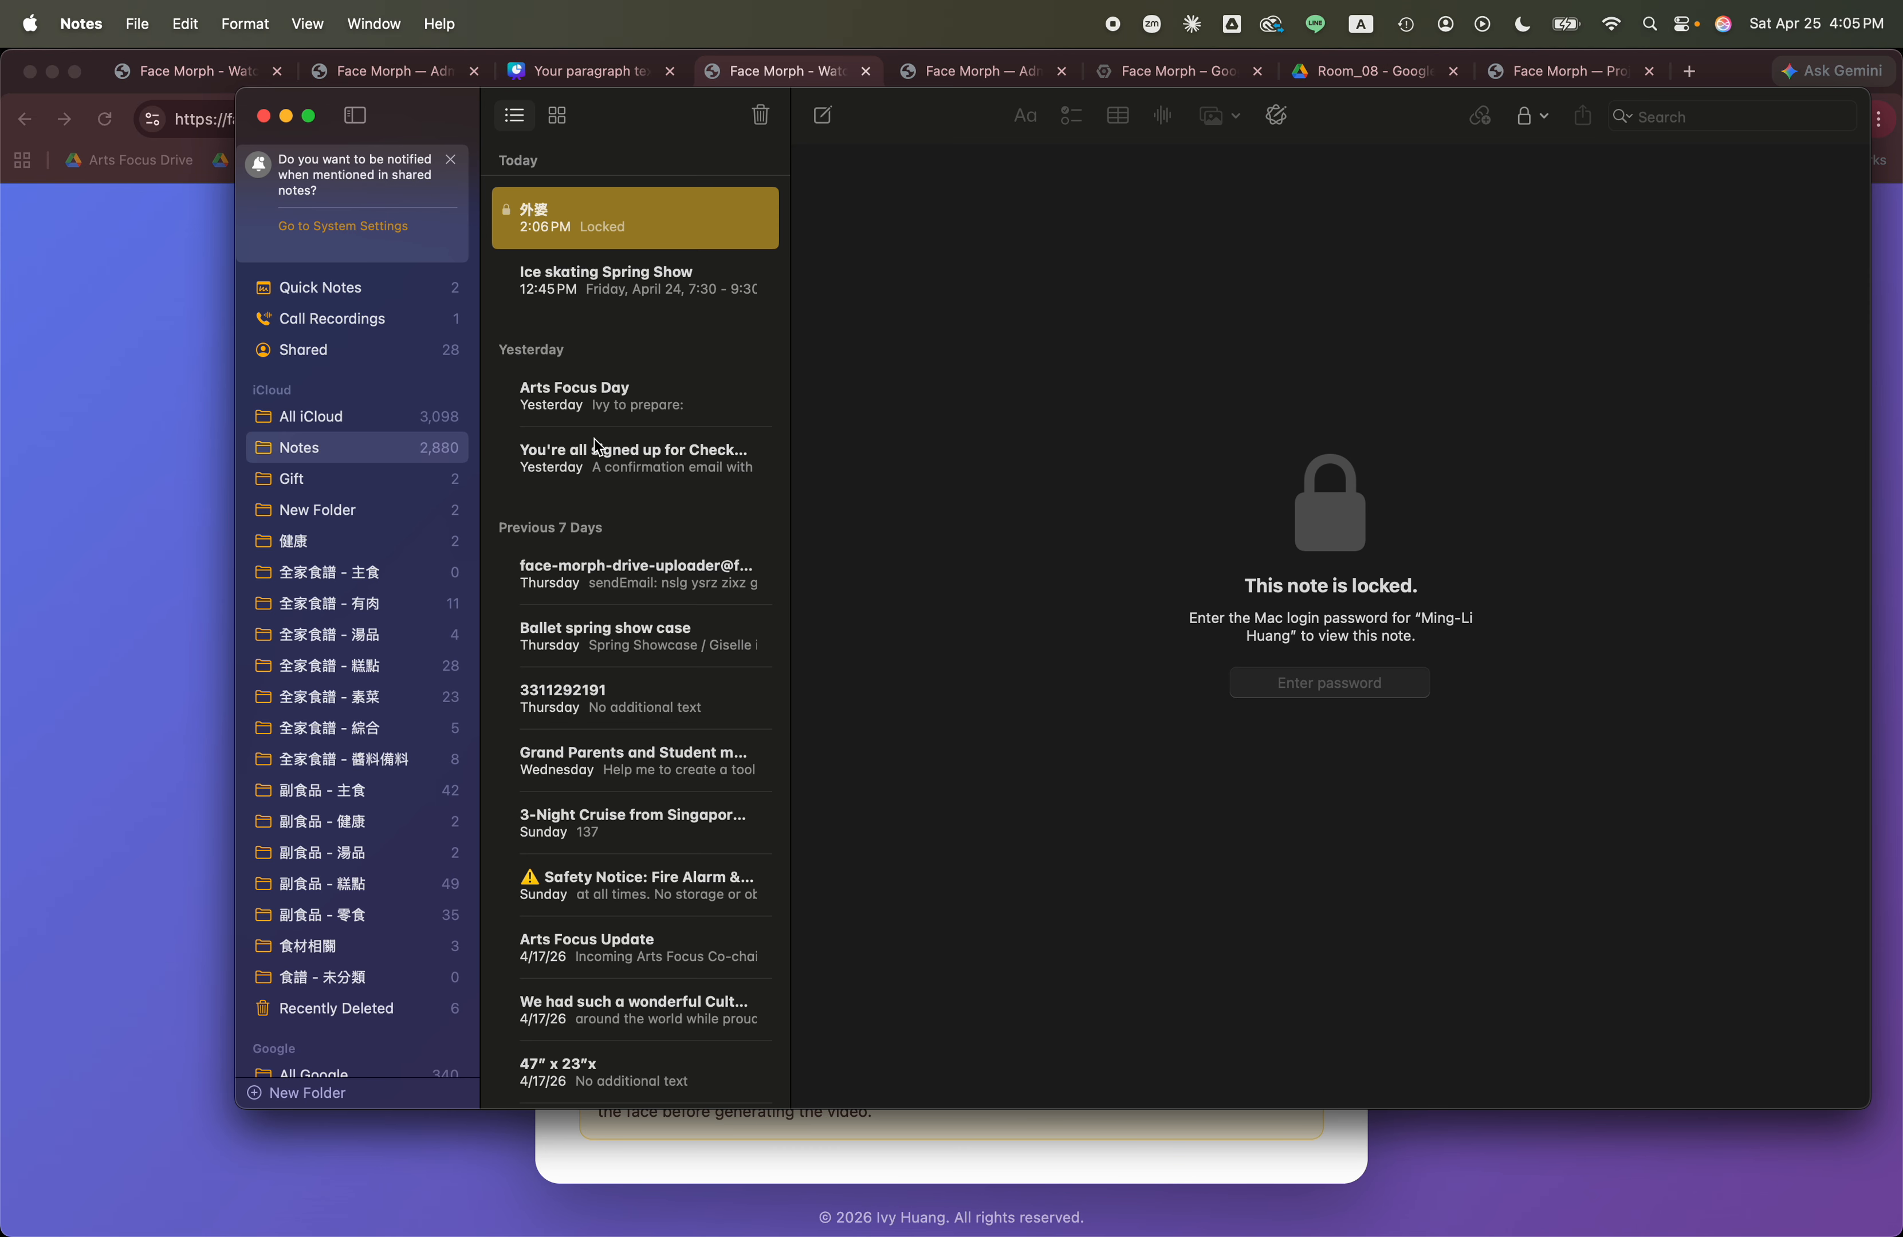
{"action": "key", "text": "super+Tab"}
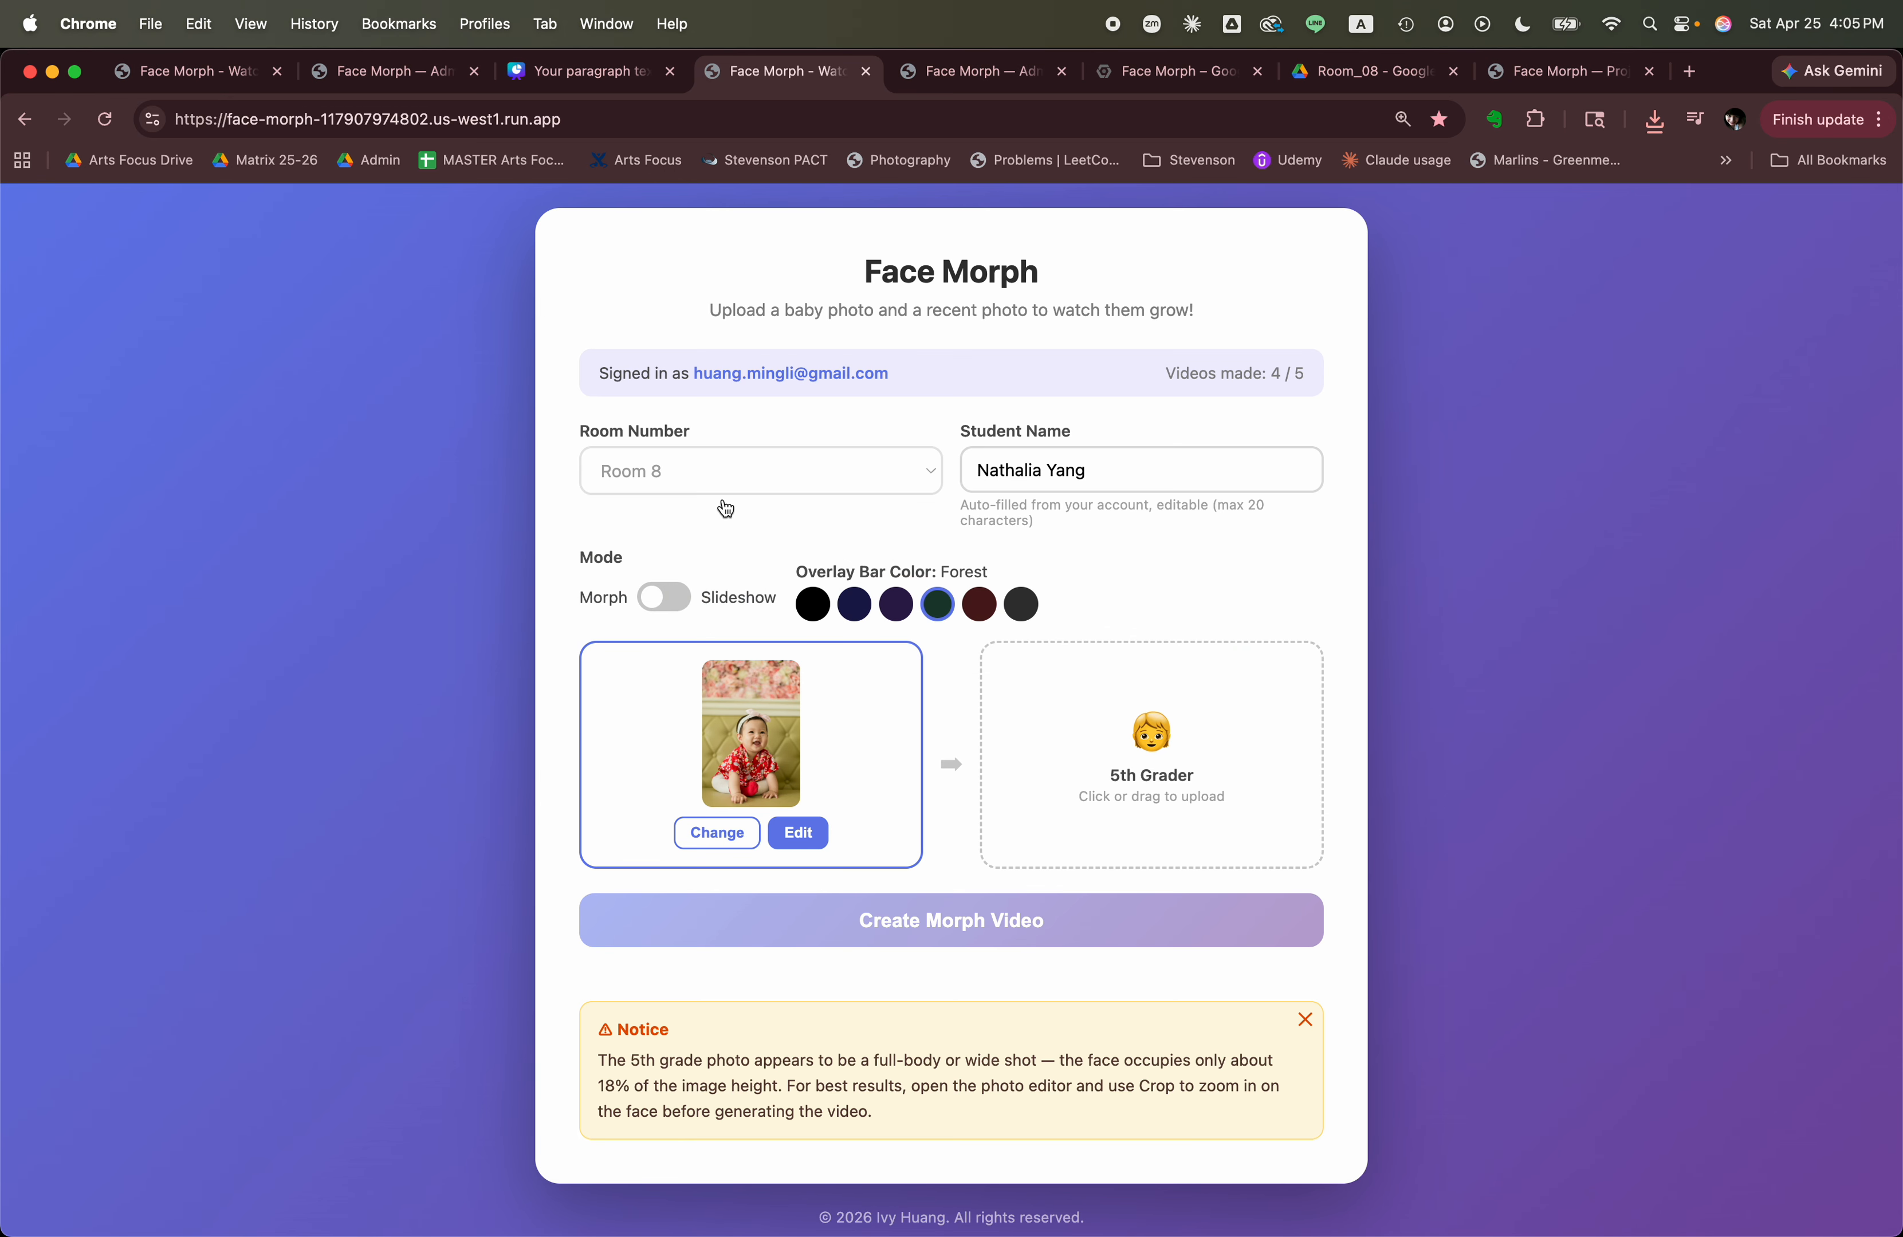
Add the same student's _2 JPG from the Finder photos folder as the 5th grader photo.
{"action": "key", "text": "super+Tab"}
{"action": "key", "text": "super+Tab"}
{"action": "left_click", "coordinate": [329, 367]}
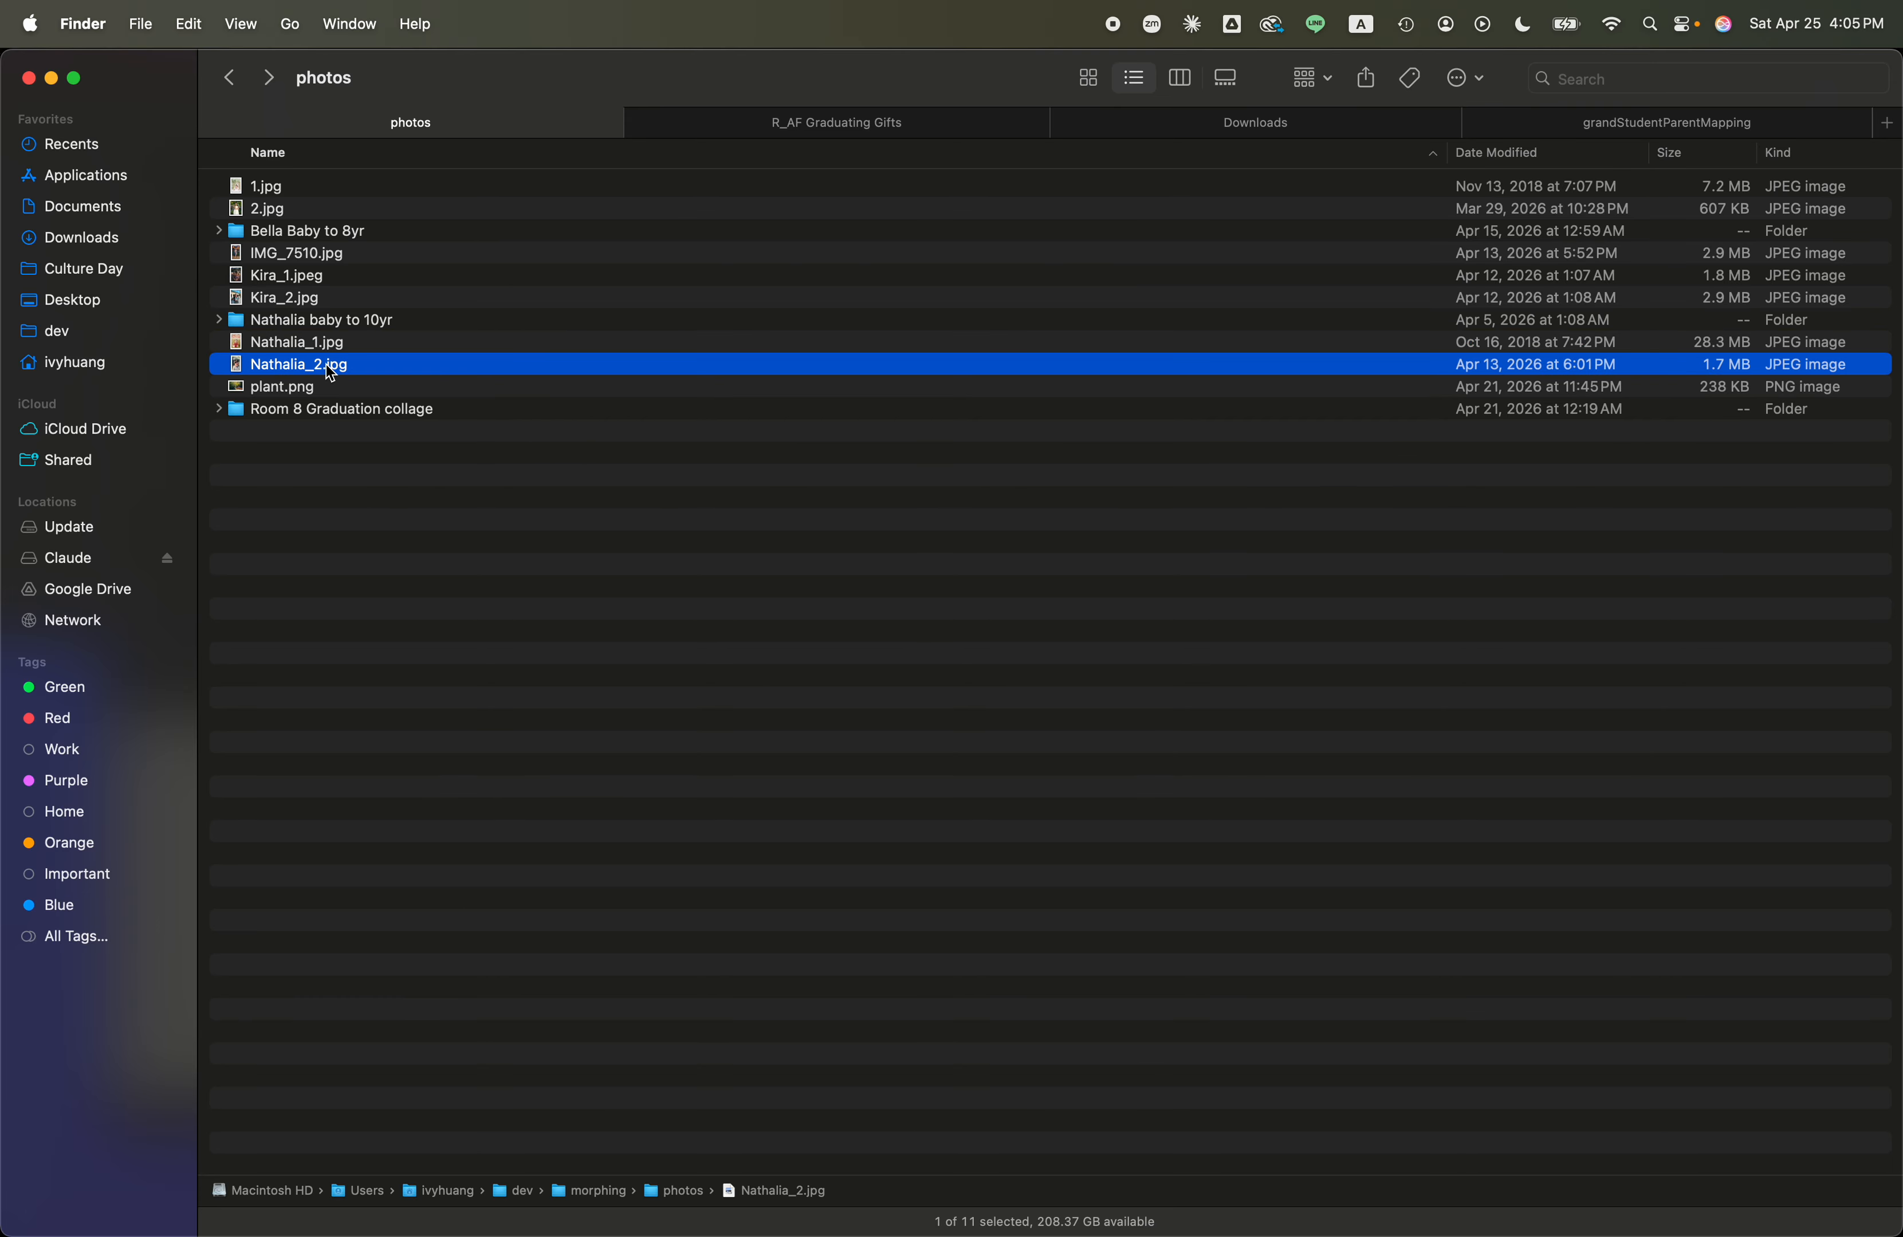
{"action": "key", "text": "super+Tab"}
{"action": "left_click_drag", "start_coordinate": [329, 373], "coordinate": [1150, 768]}
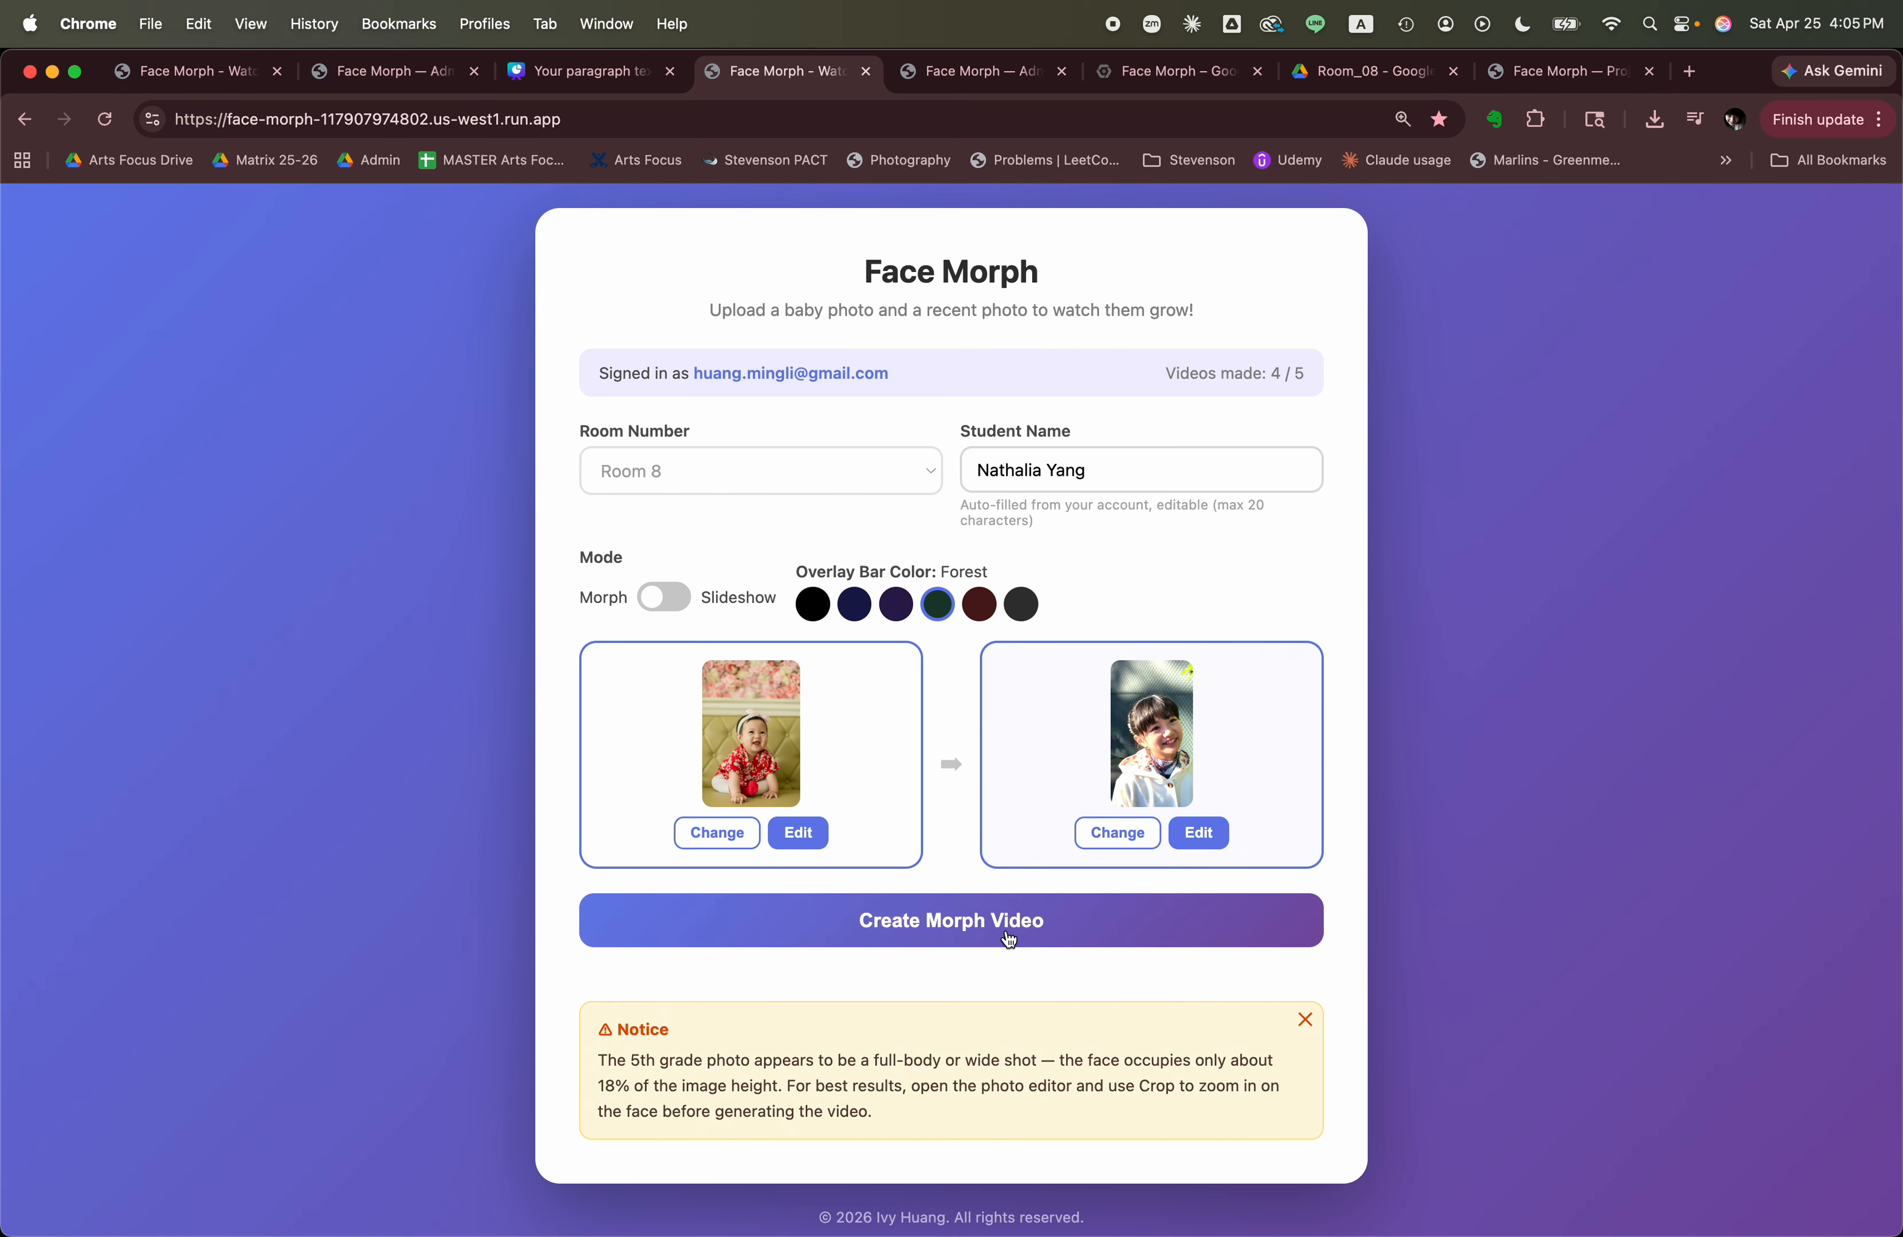
Create a morph video from the new baby and 5th grader photos and follow its generation progress.
{"action": "left_click", "coordinate": [940, 930]}
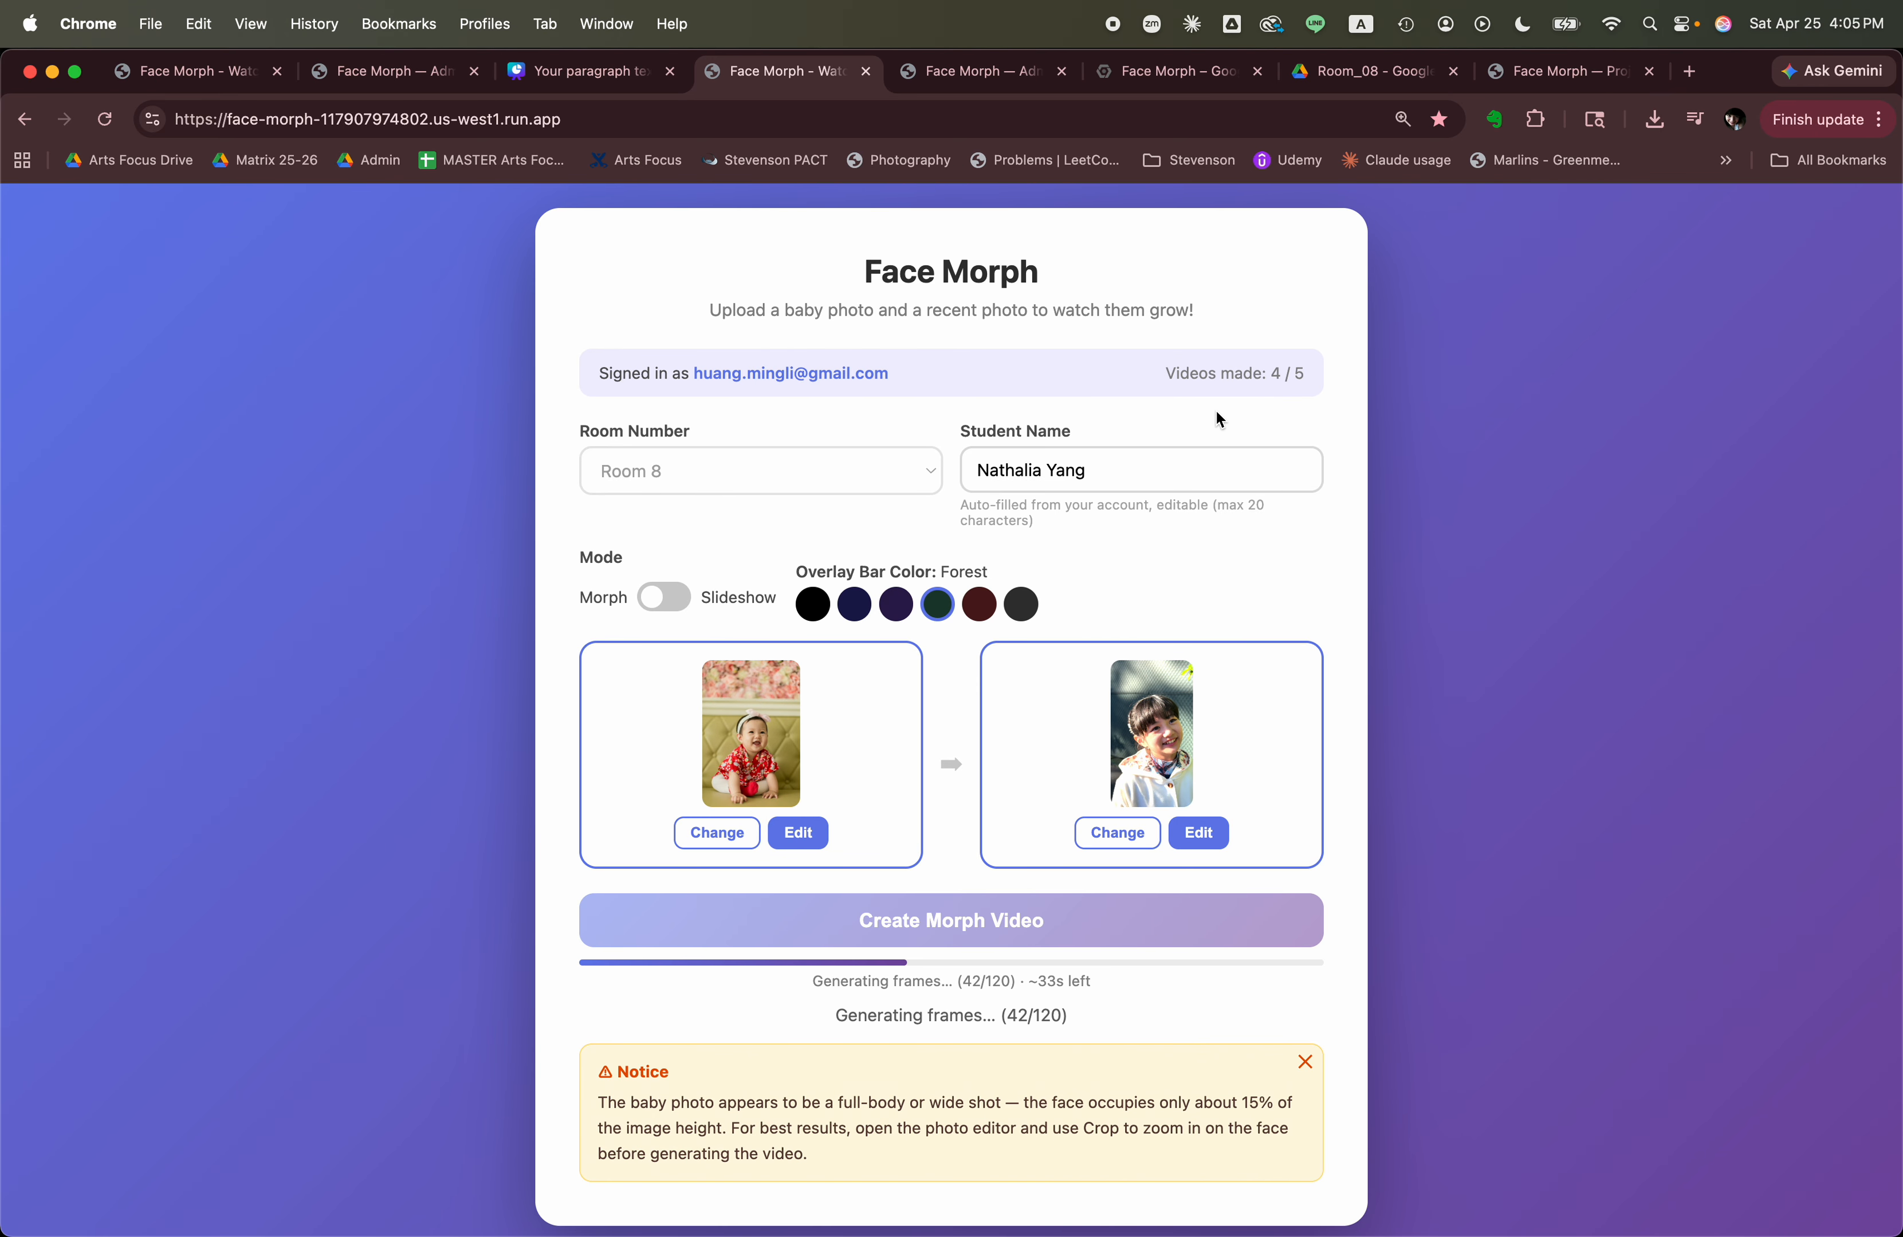
{"action": "scroll", "coordinate": [1216, 412], "scroll_direction": "down", "scroll_amount": 1}
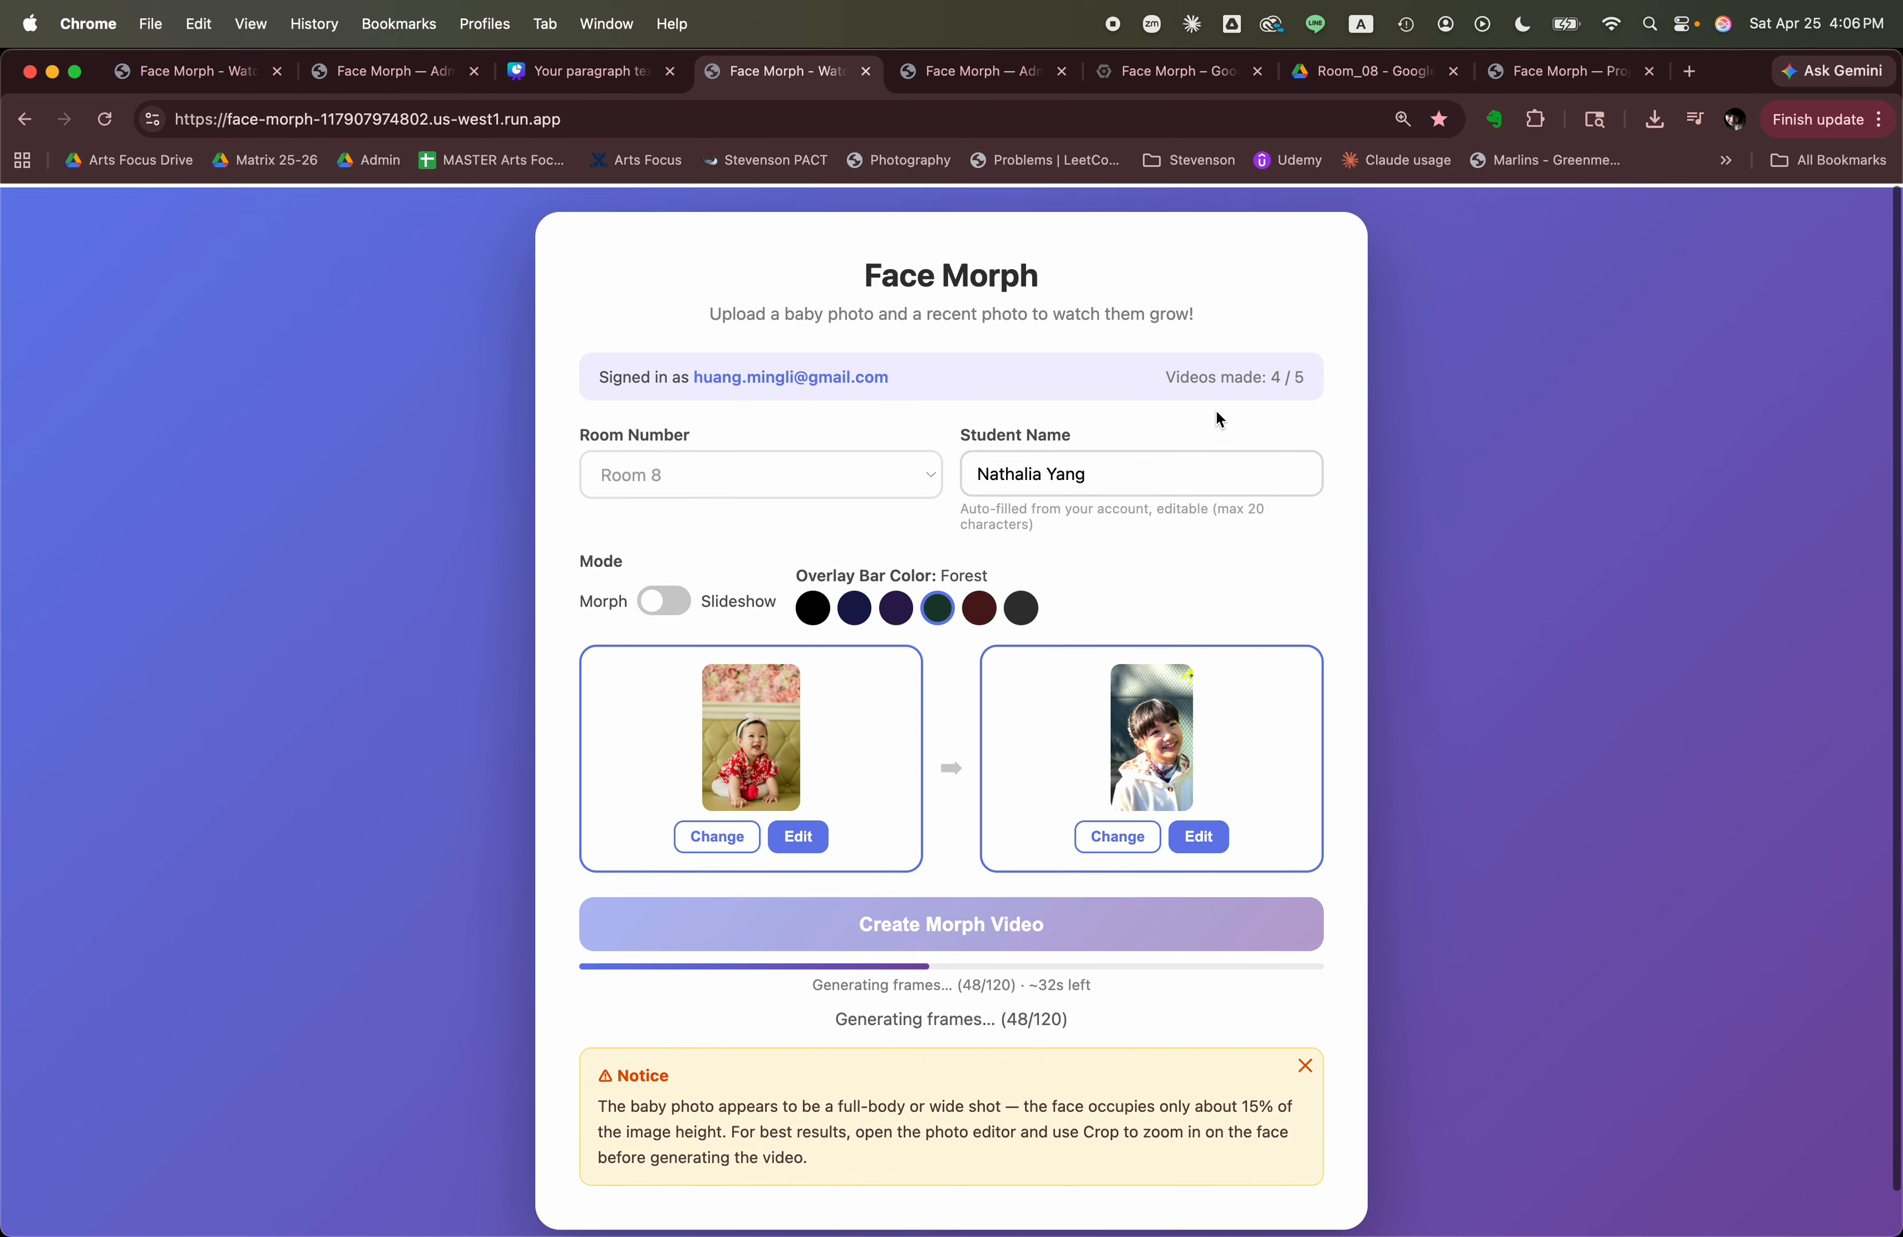
{"action": "scroll", "coordinate": [1251, 512], "scroll_direction": "down", "scroll_amount": 2}
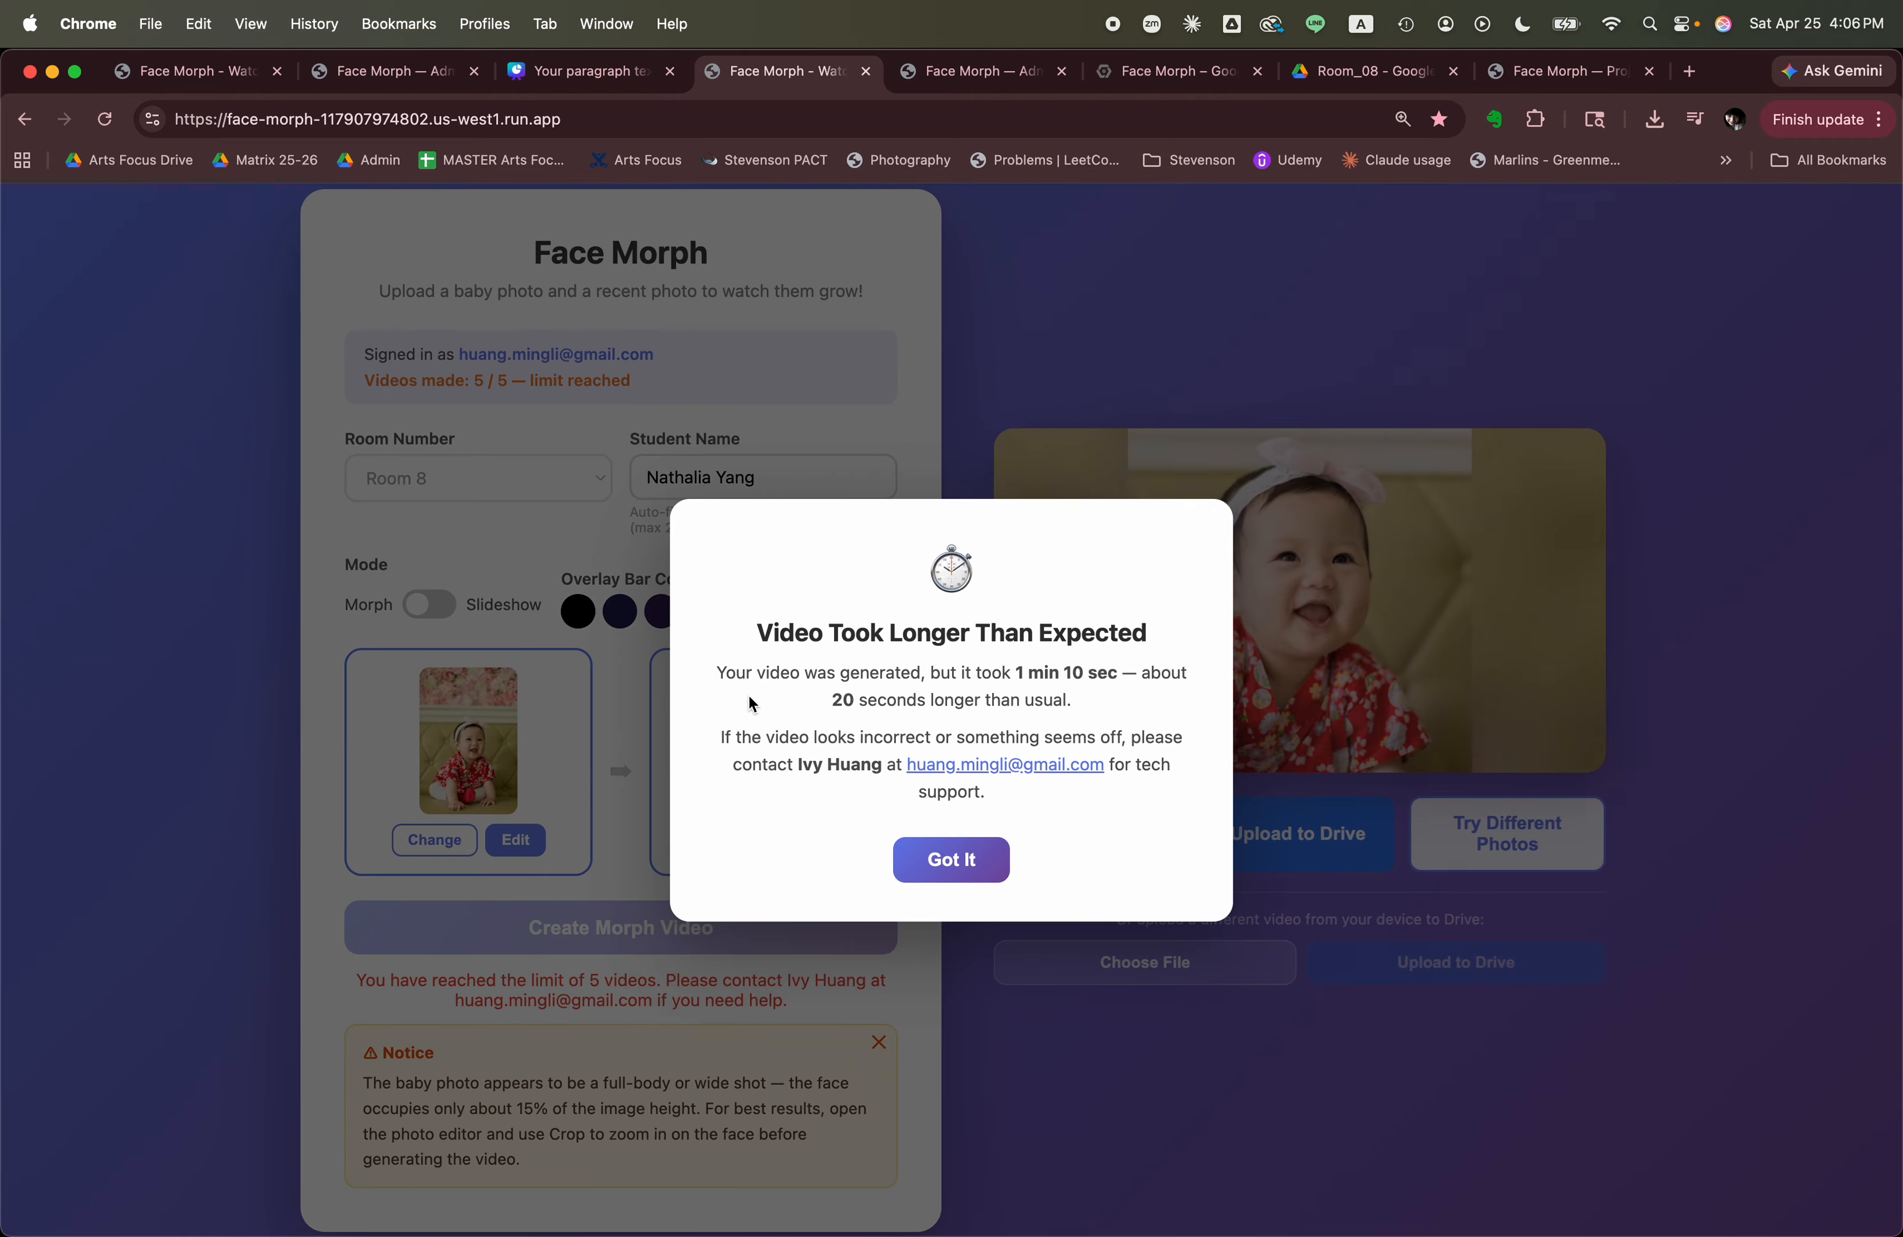
Dismiss the generation-time notice, watch the new morph video in full screen, and return to the page.
{"action": "left_click", "coordinate": [933, 875]}
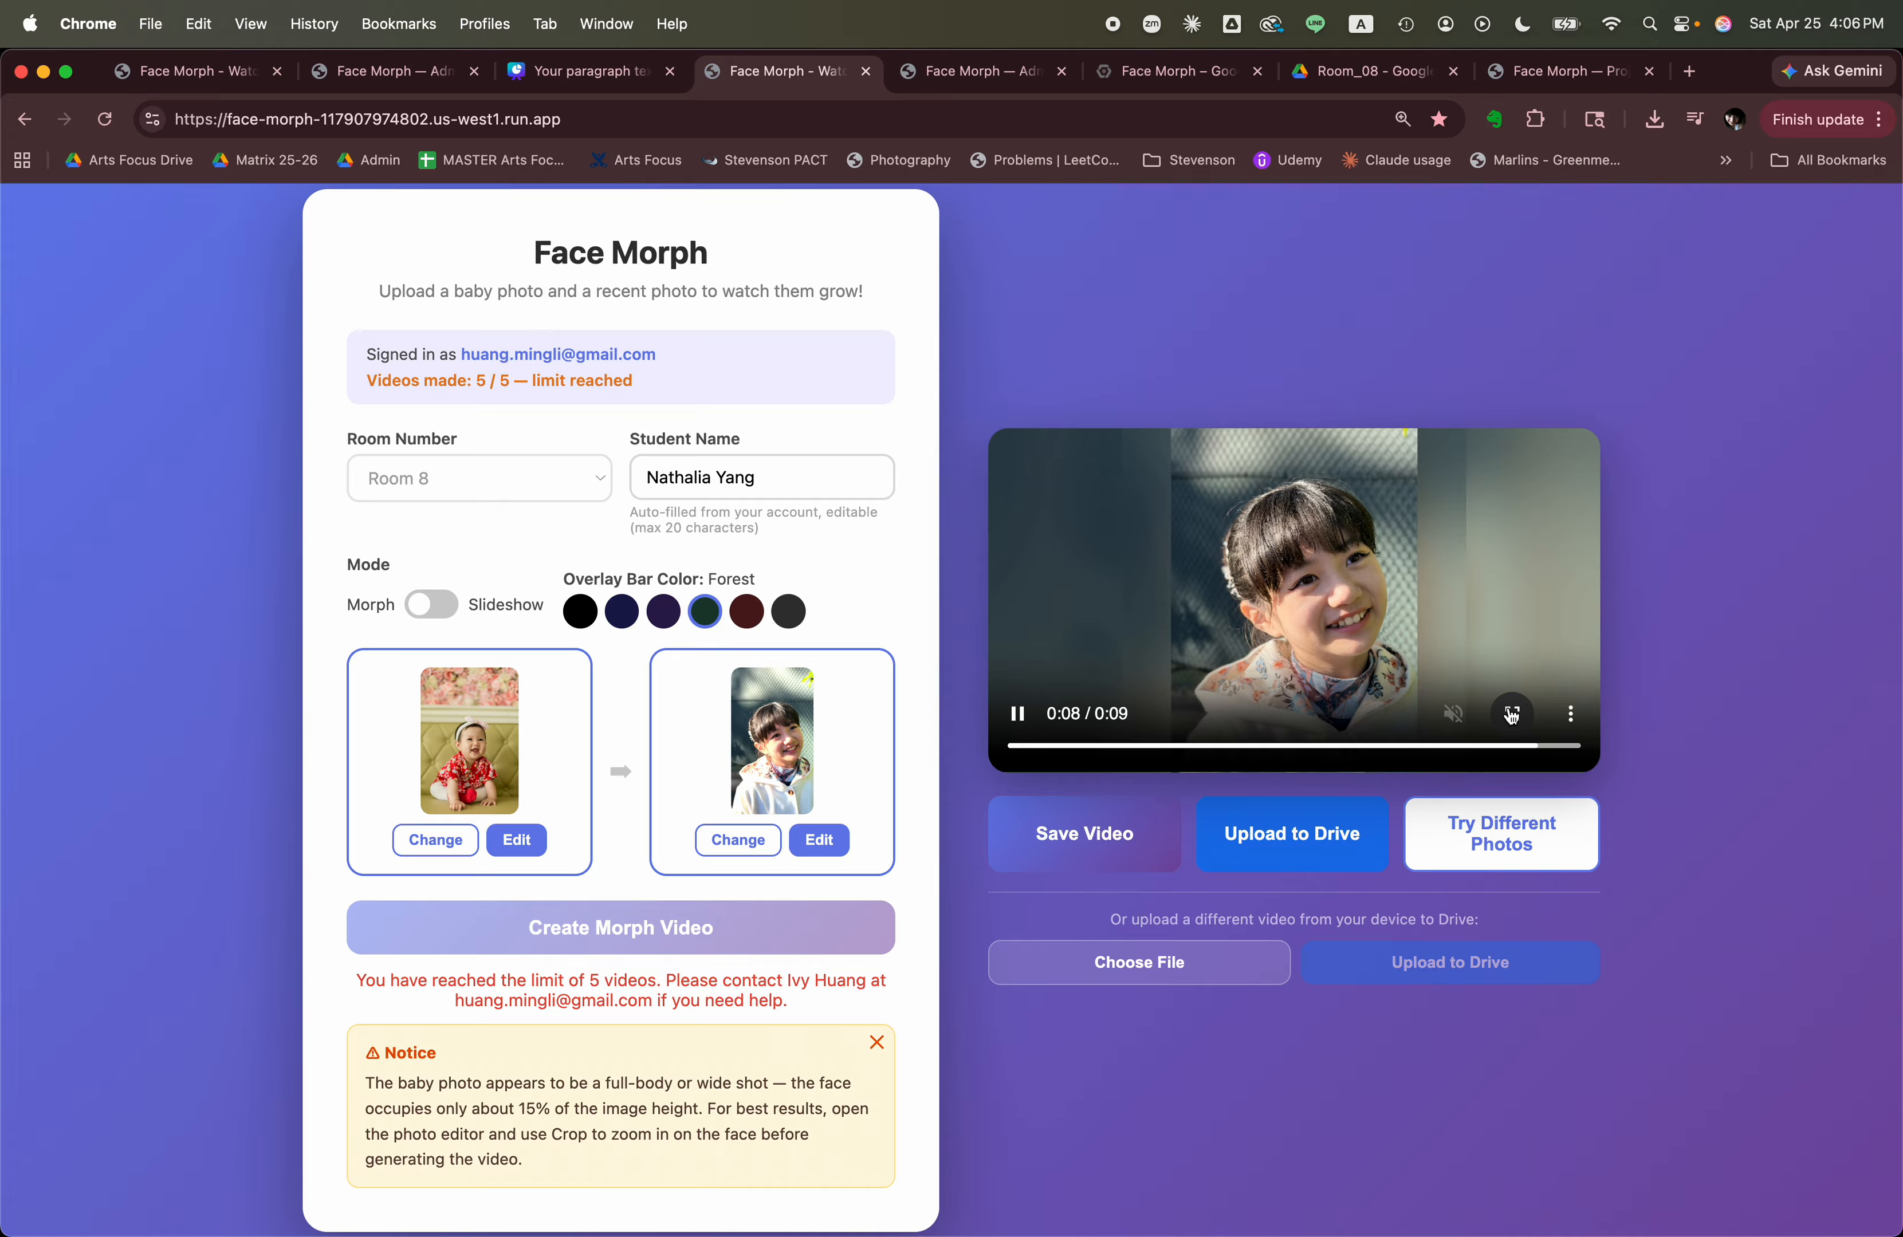
{"action": "double_click", "coordinate": [1513, 714]}
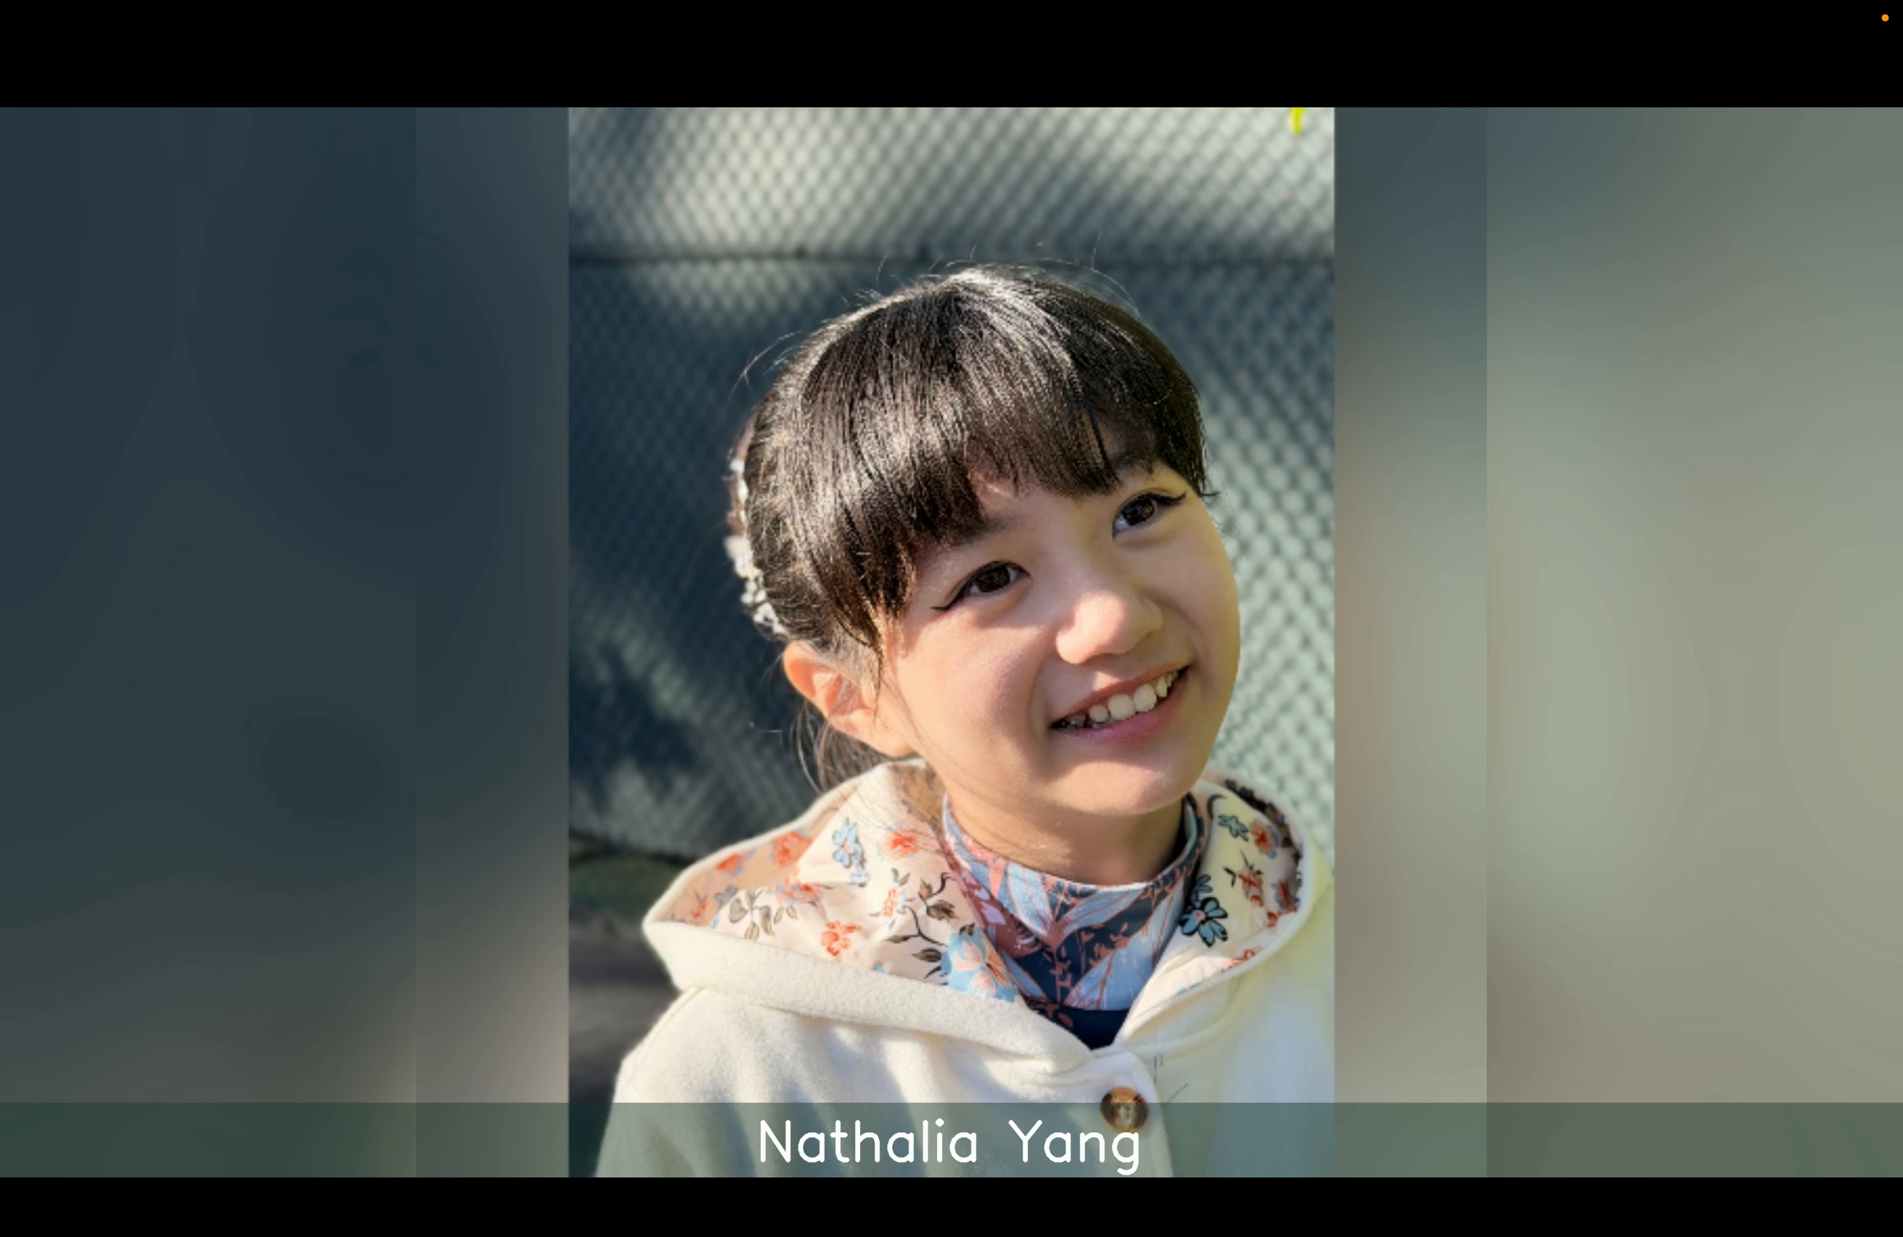
{"action": "key", "text": "Escape"}
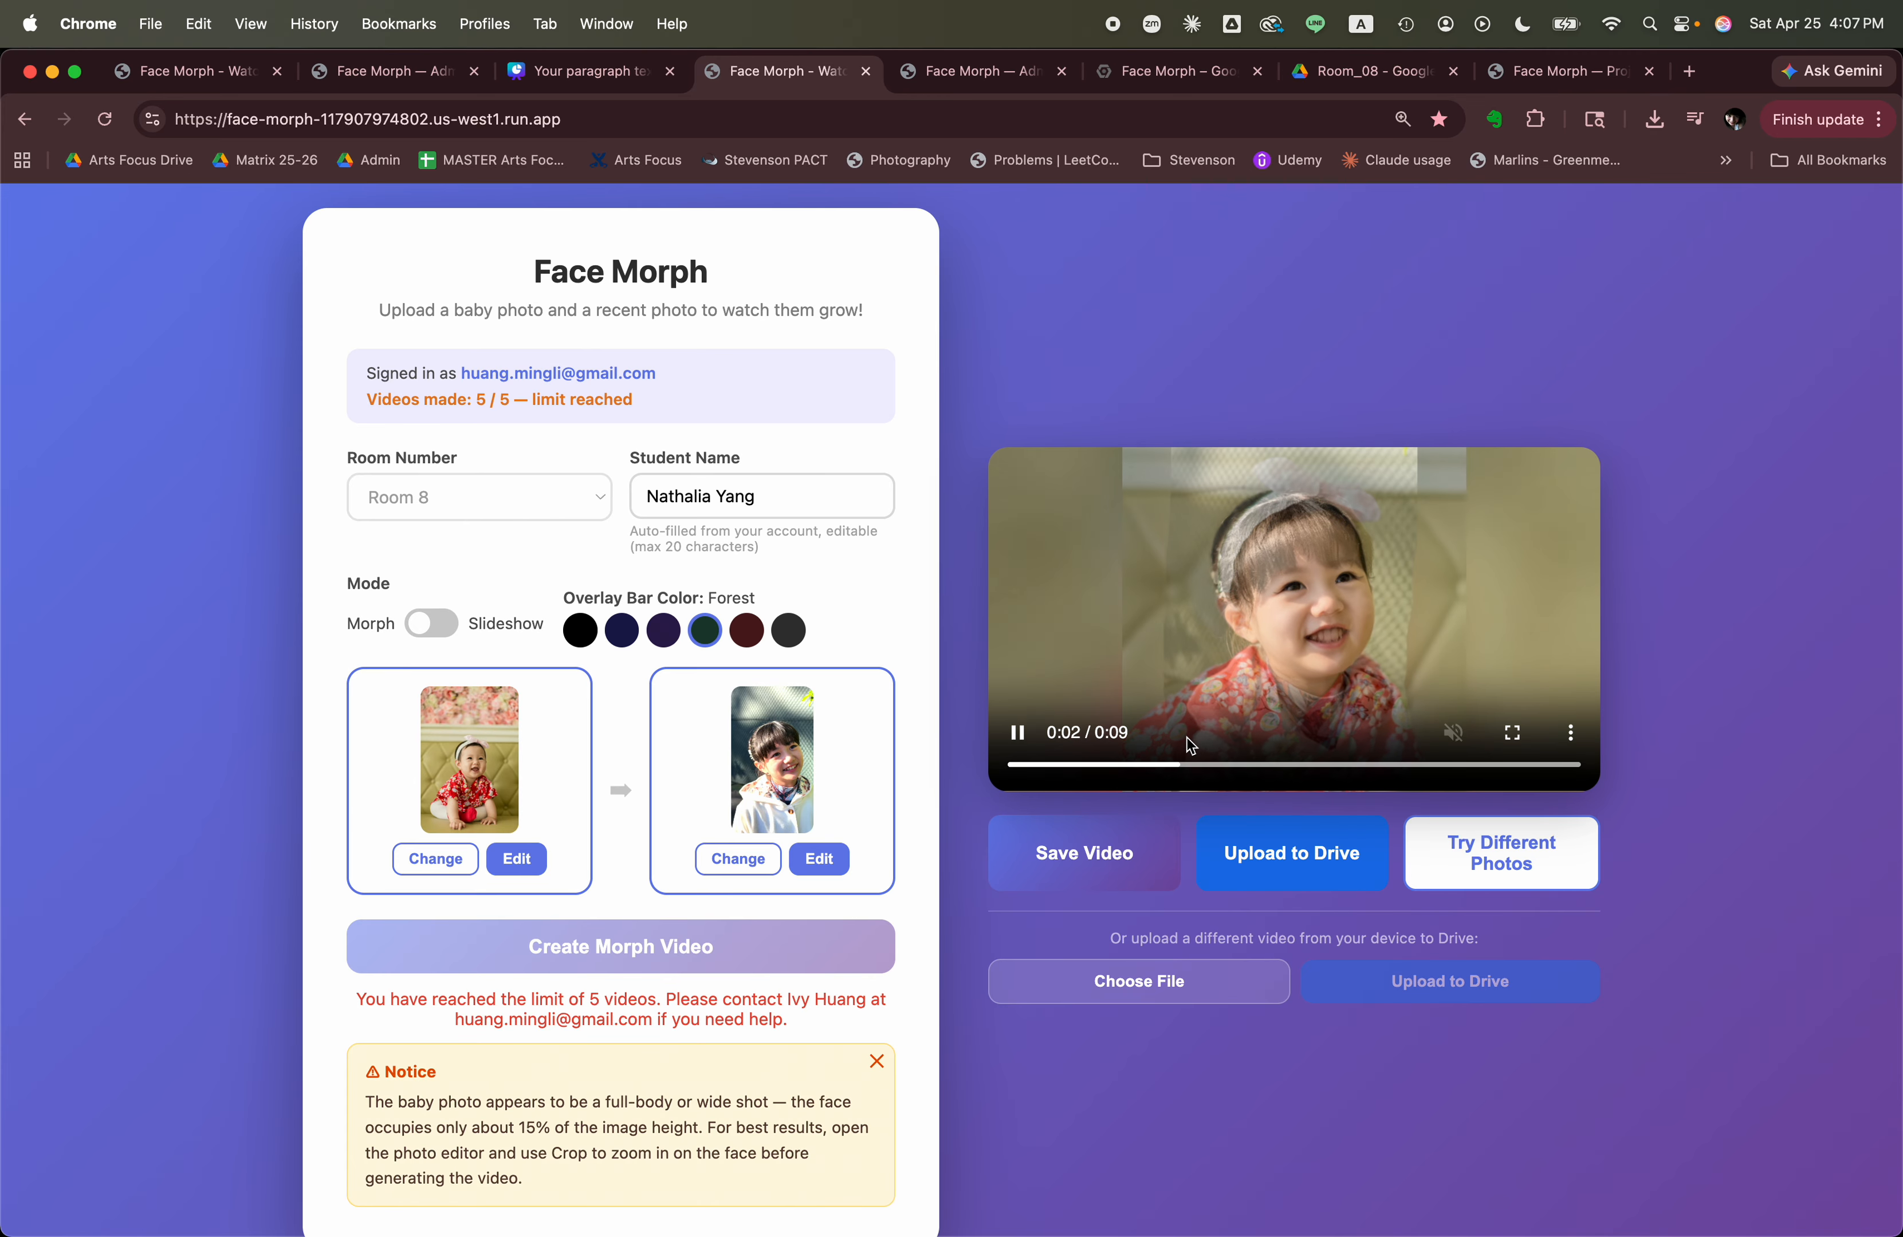
Save the new morph video locally and upload it to Google Drive in place of the student's previous one.
{"action": "left_click", "coordinate": [1103, 858]}
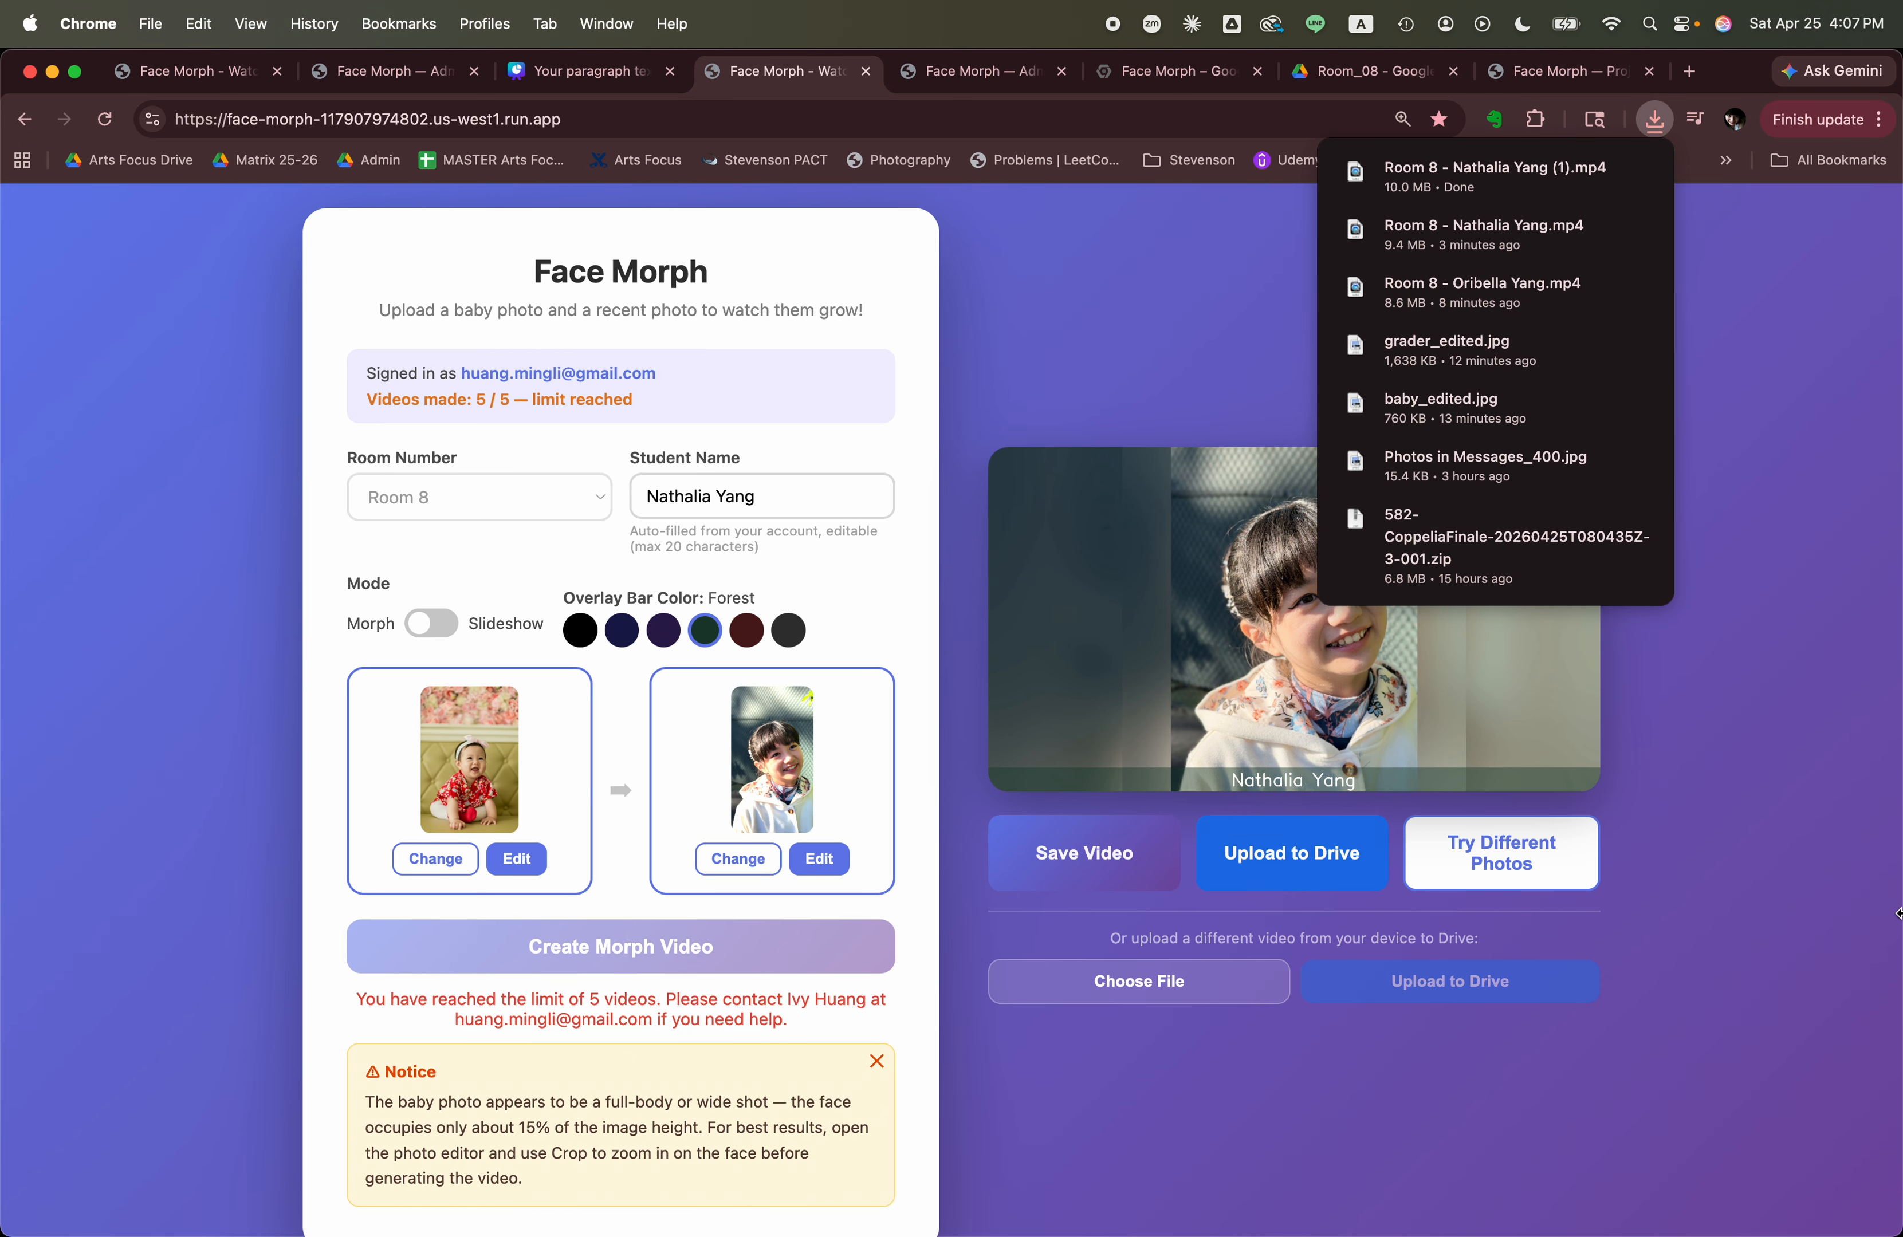
{"action": "left_click", "coordinate": [1277, 864]}
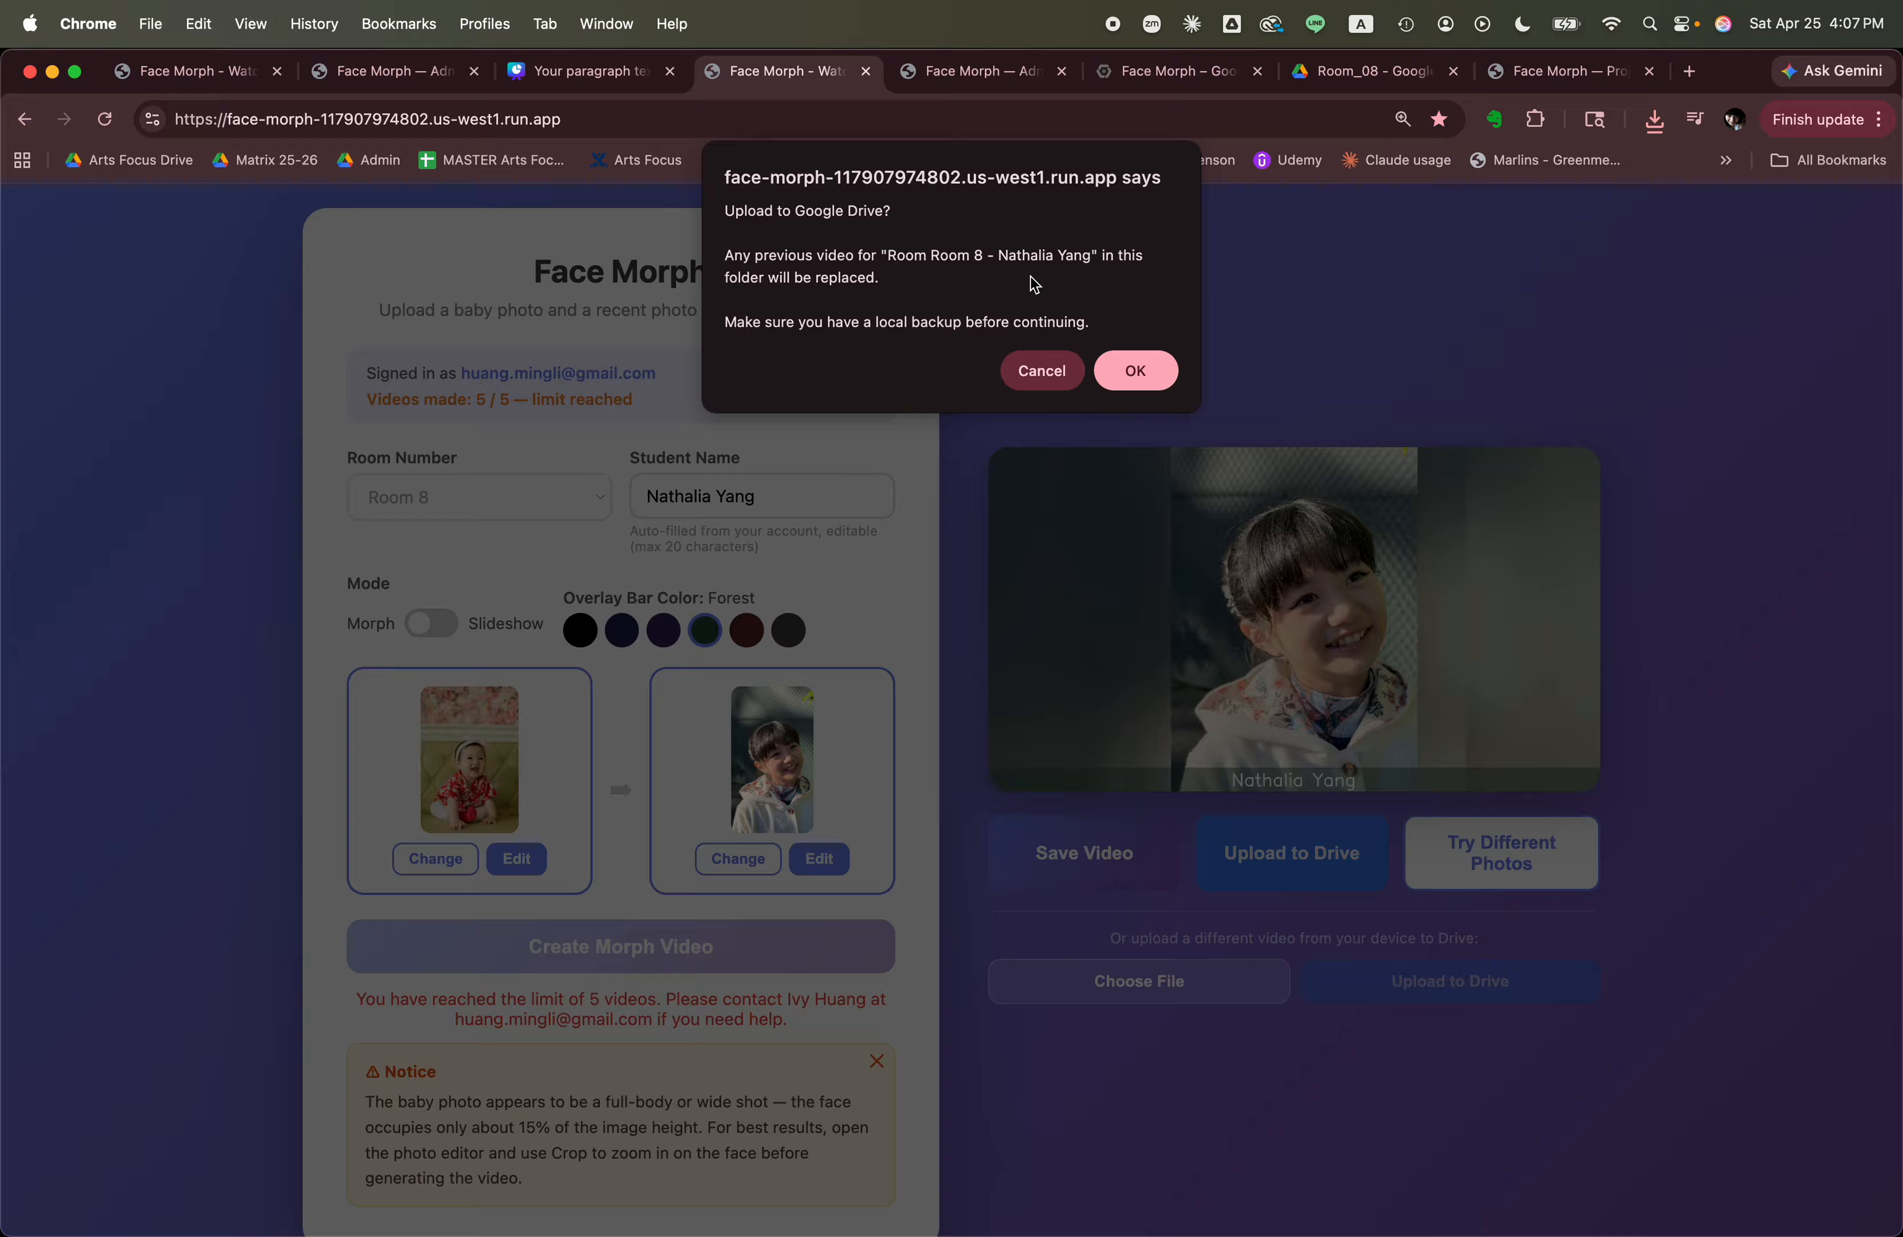
{"action": "left_click", "coordinate": [1135, 372]}
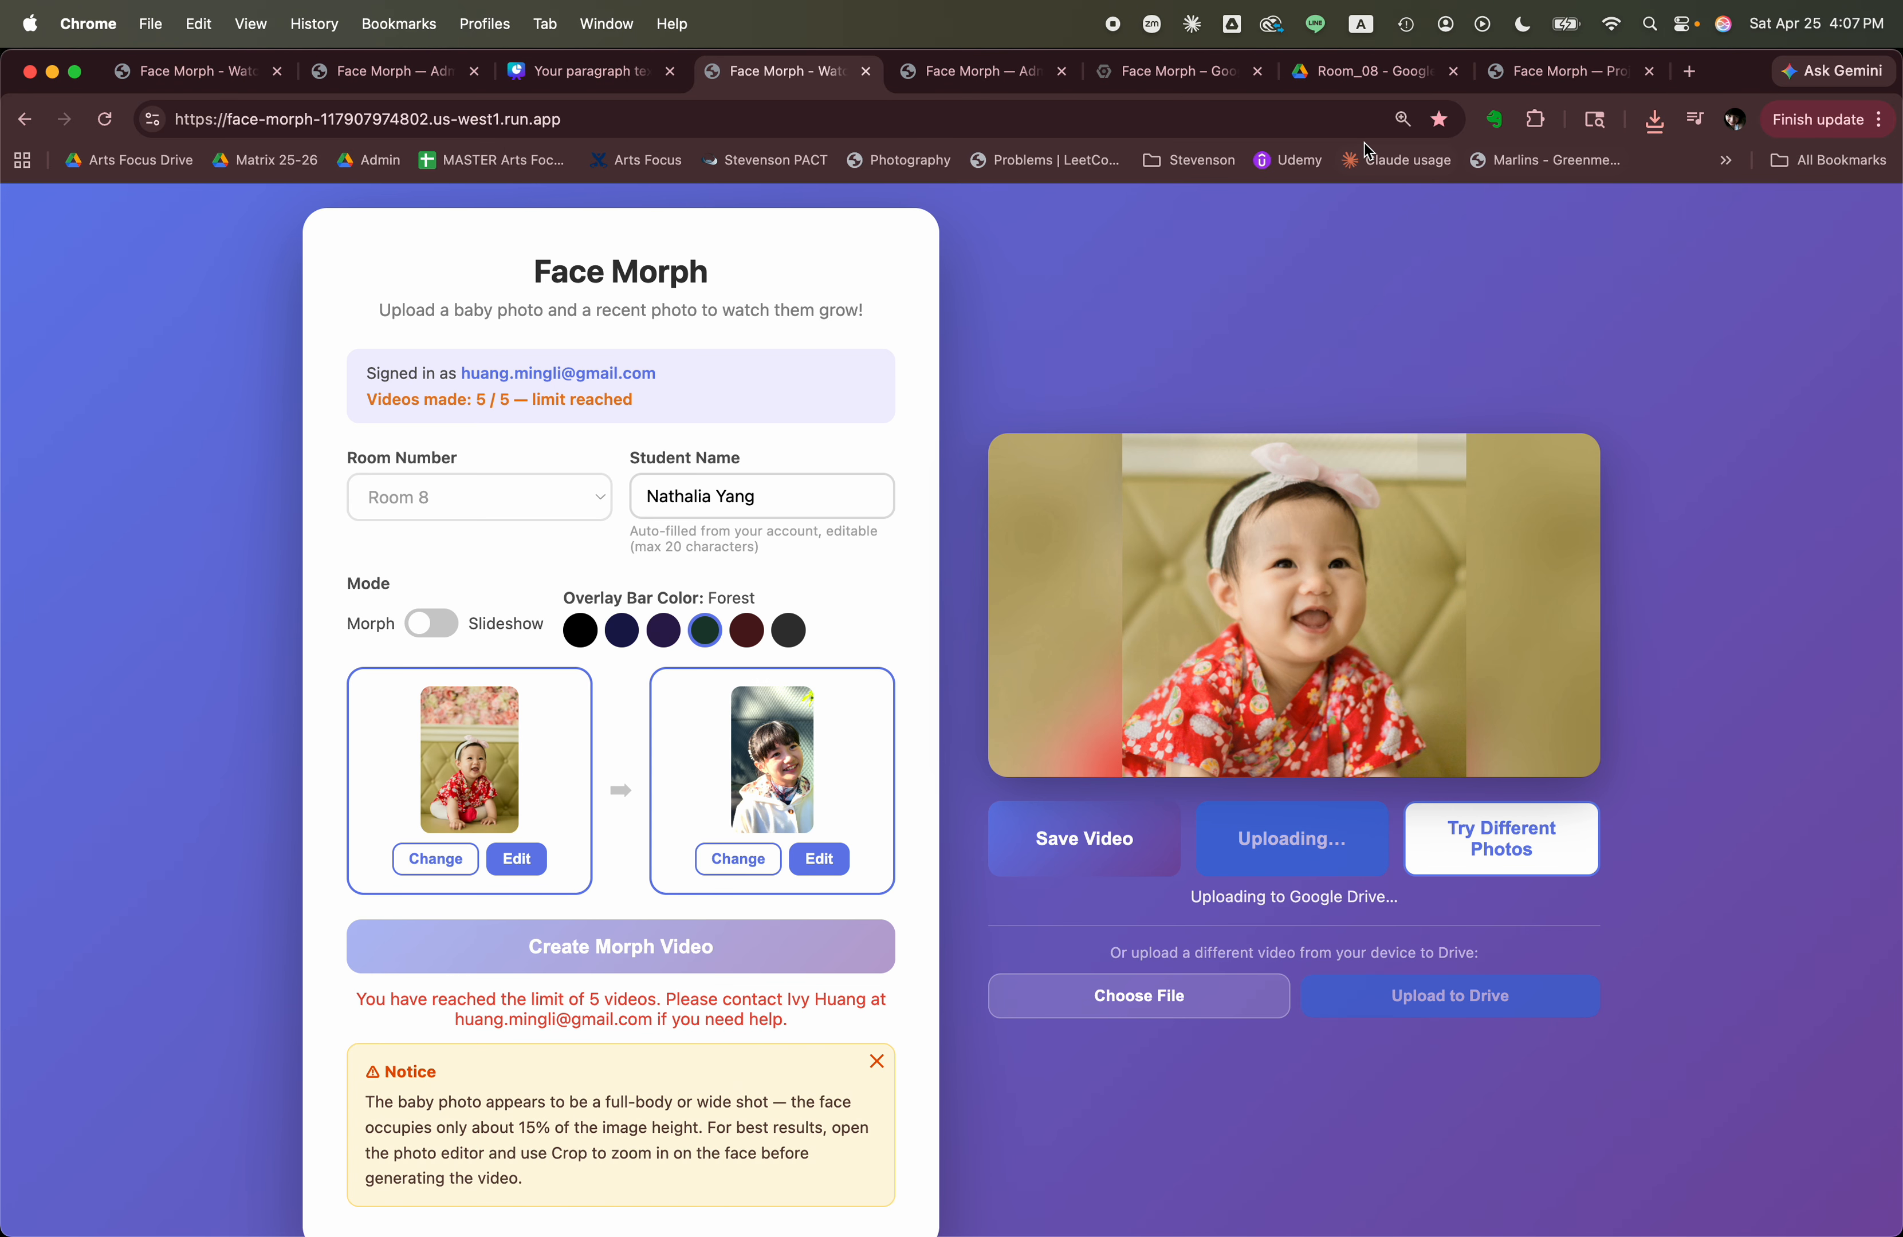
Reload the Room_08 folder in Google Drive to check the replaced video's modified time and size.
{"action": "left_click", "coordinate": [1361, 85]}
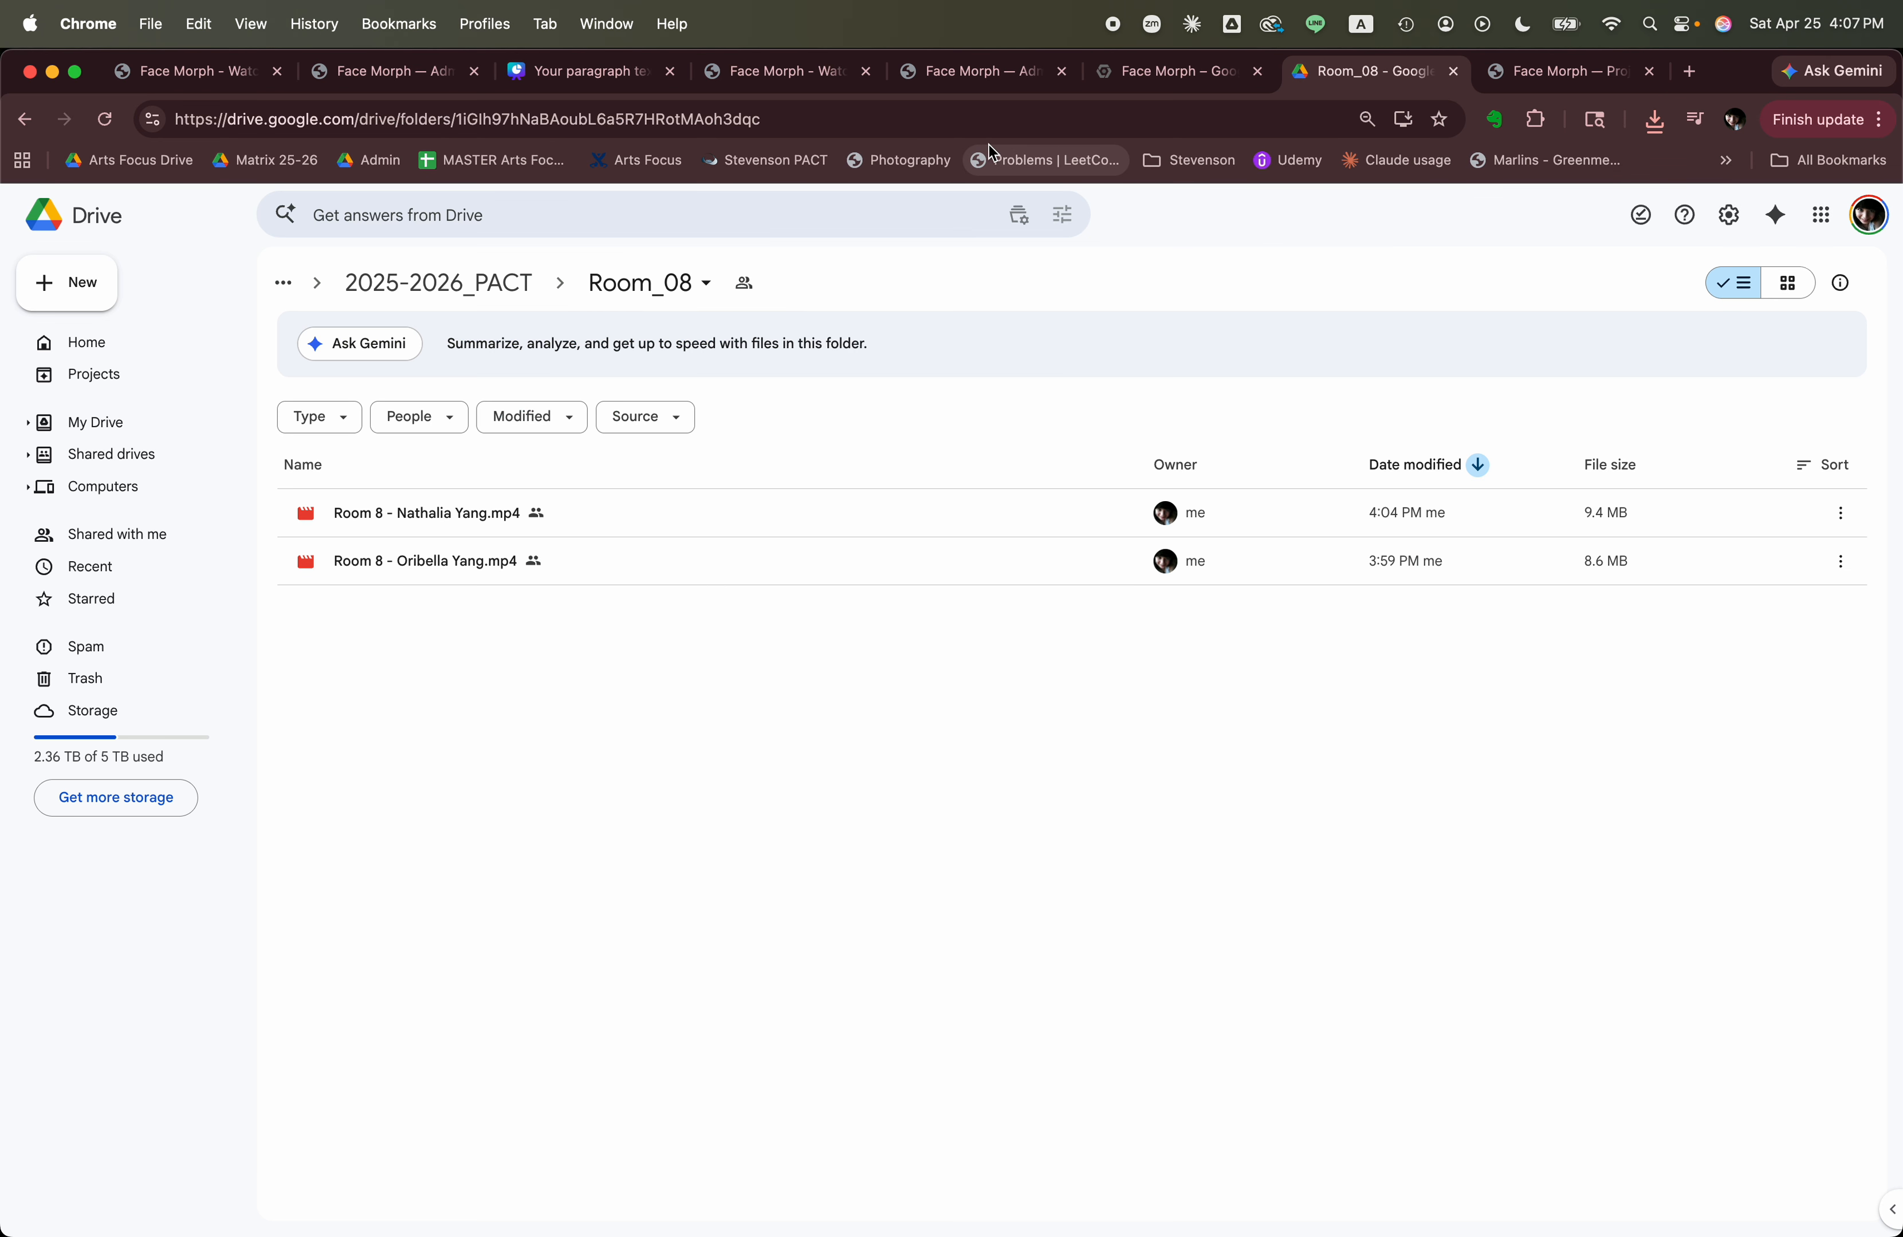
{"action": "left_click", "coordinate": [986, 129]}
{"action": "key", "text": "Return"}
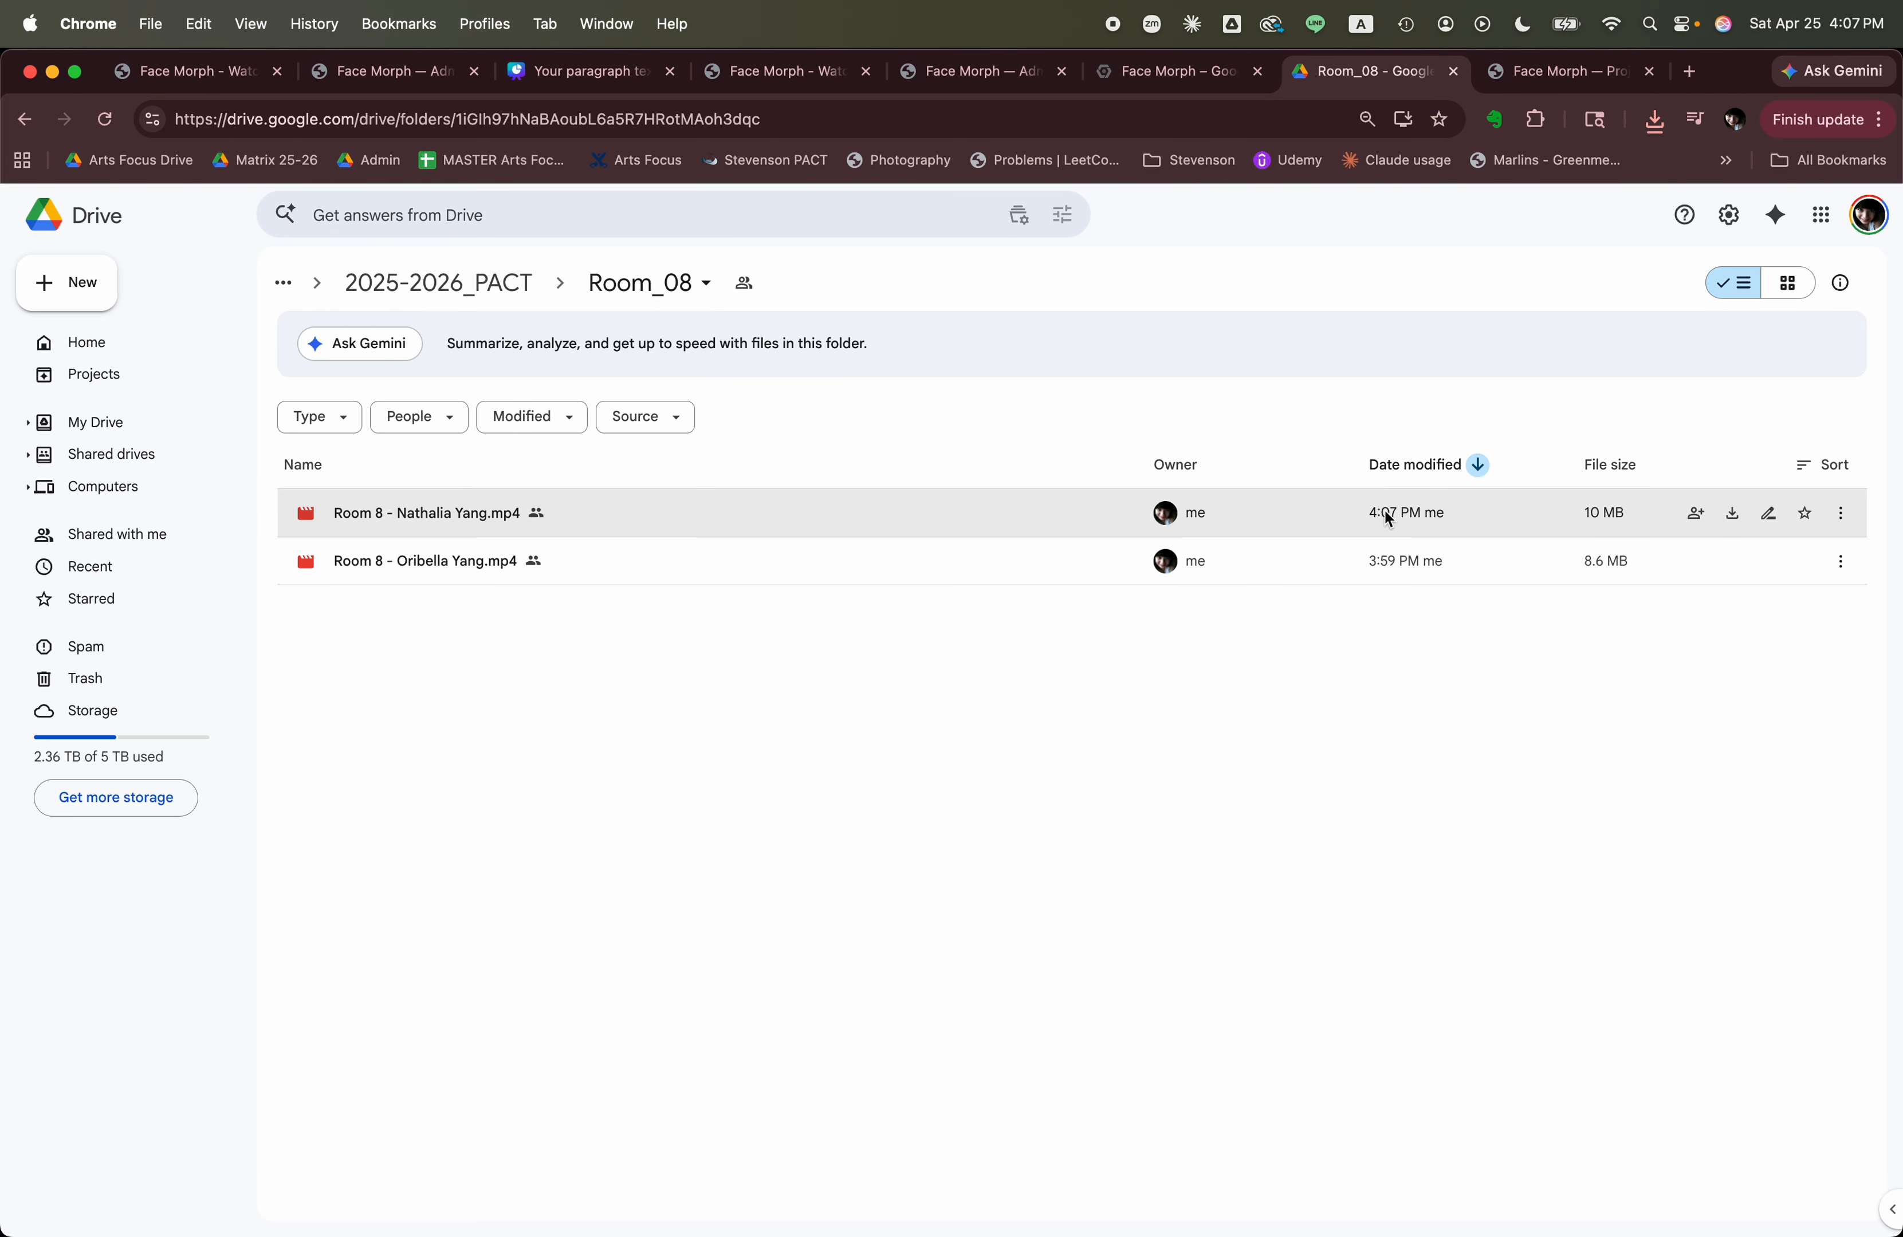
Switch back to the Face Morph page and browse the Downloads folder for a different video to upload from the device.
{"action": "left_click", "coordinate": [803, 71]}
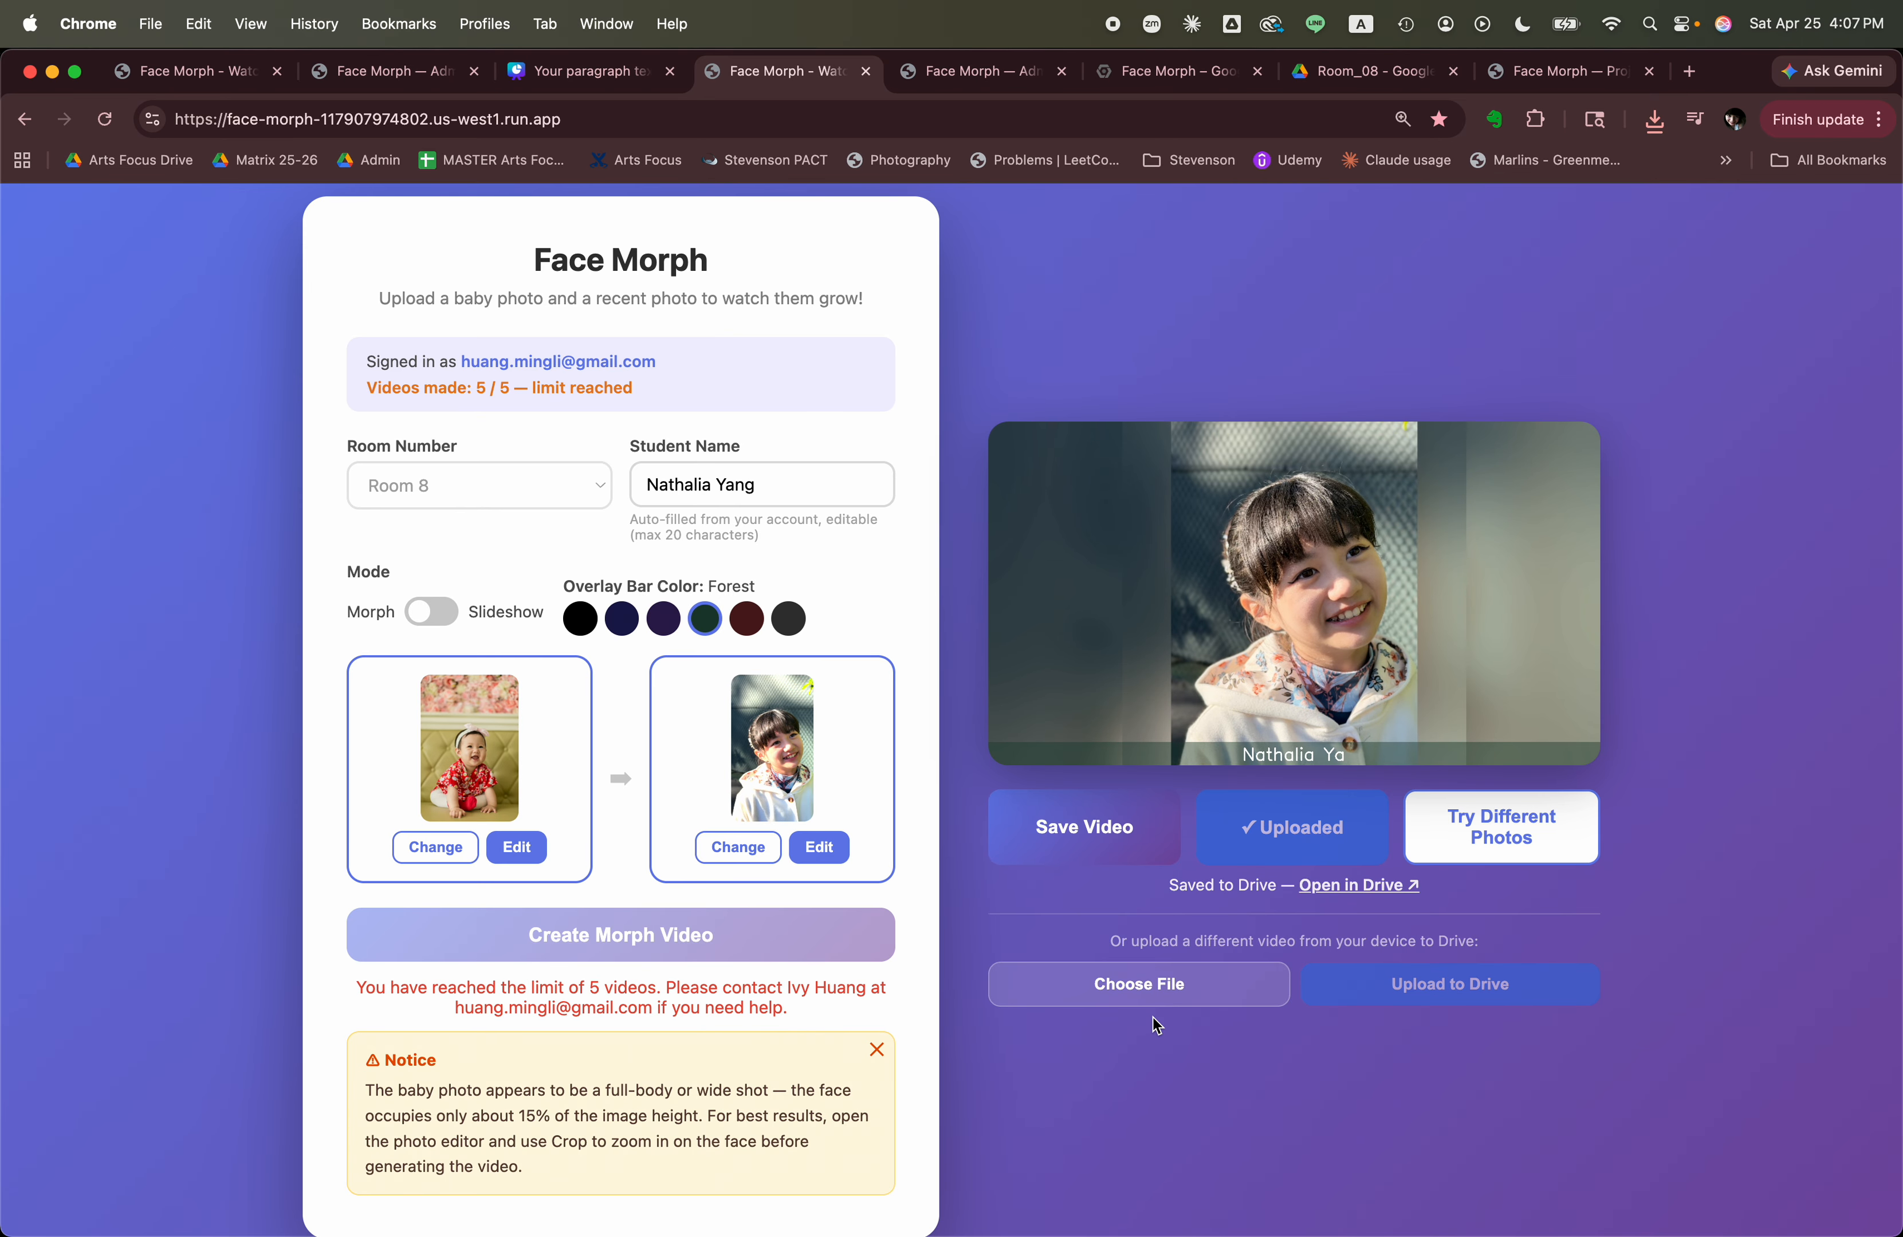
{"action": "left_click", "coordinate": [1123, 994]}
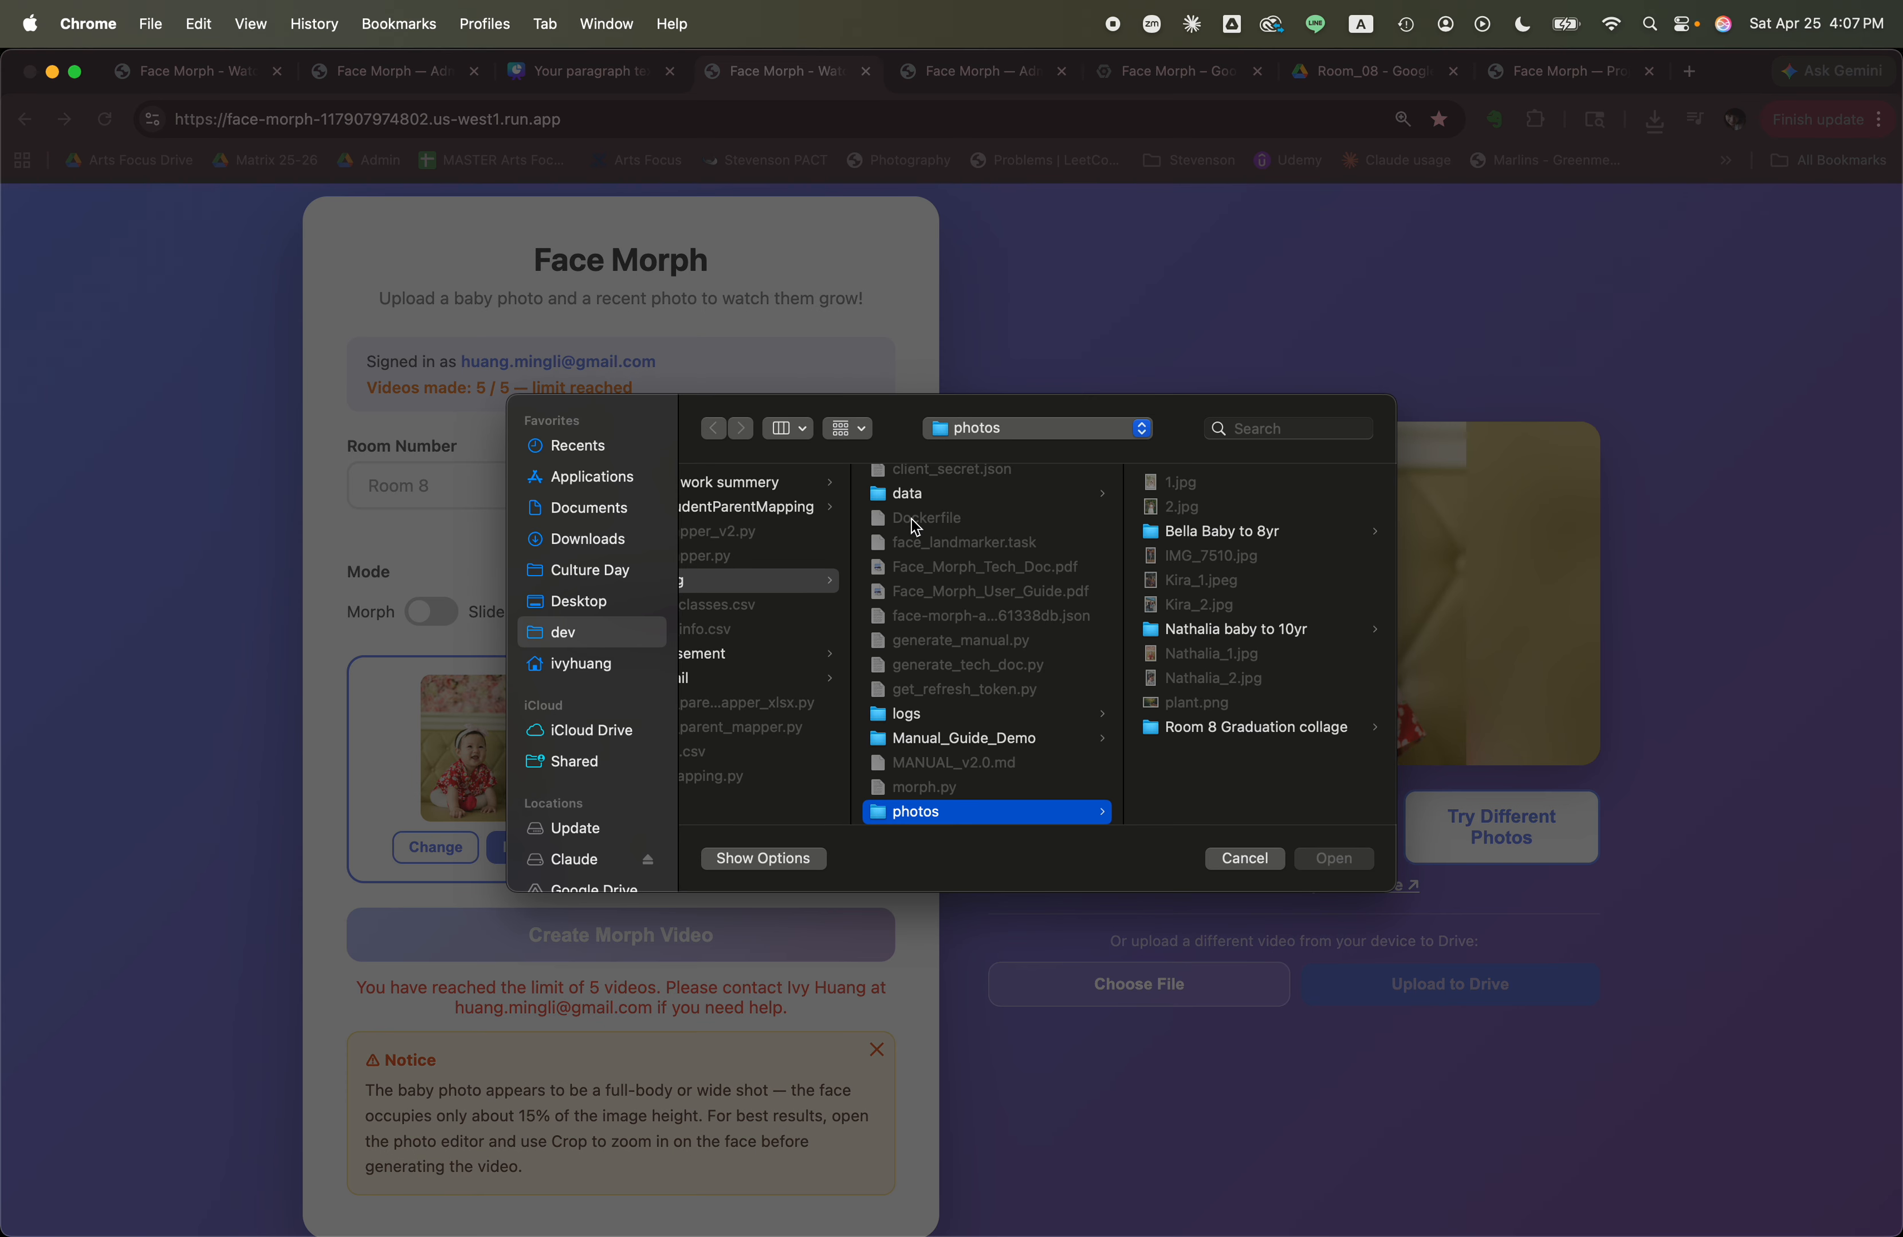
{"action": "left_click", "coordinate": [559, 510]}
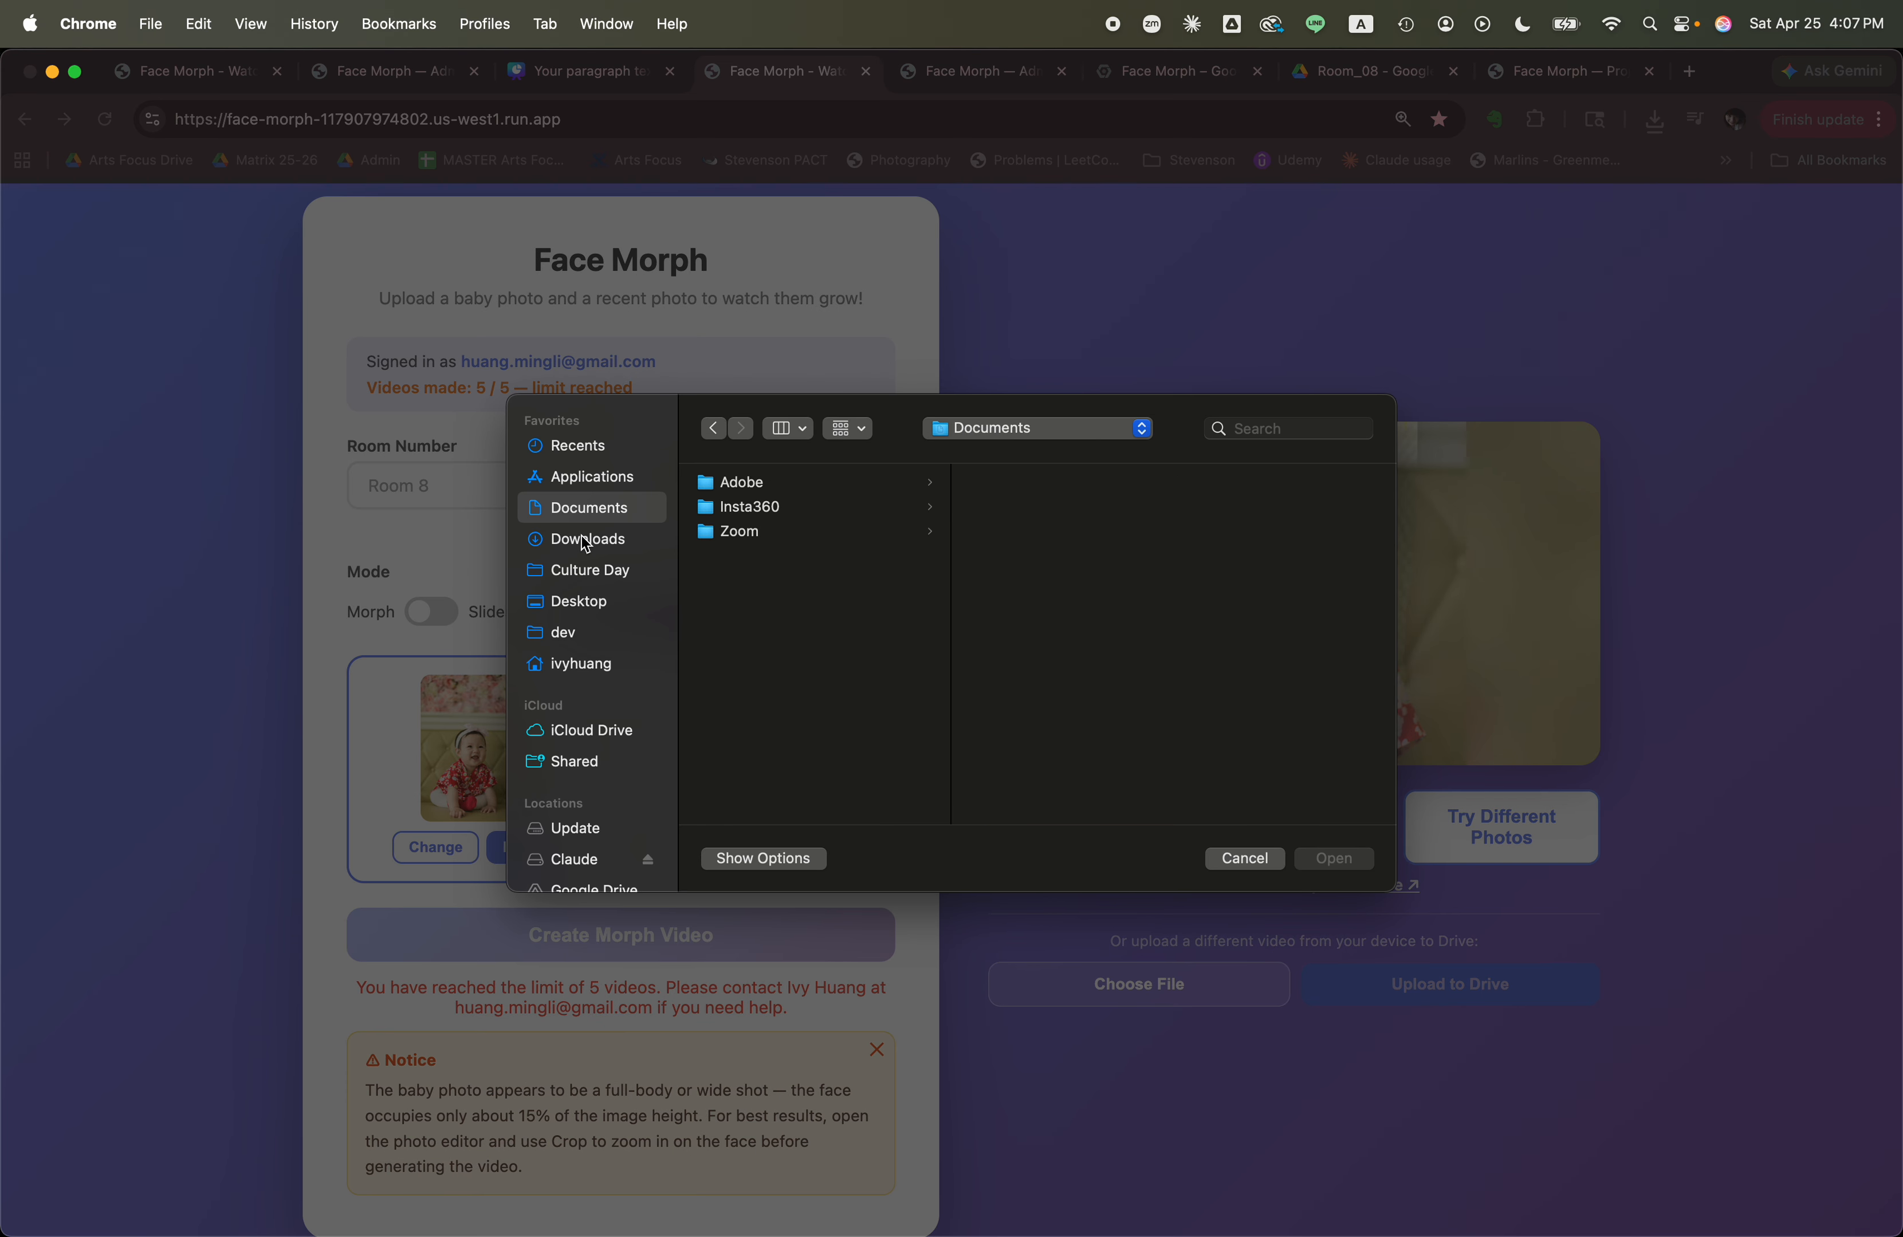
{"action": "left_click", "coordinate": [634, 545]}
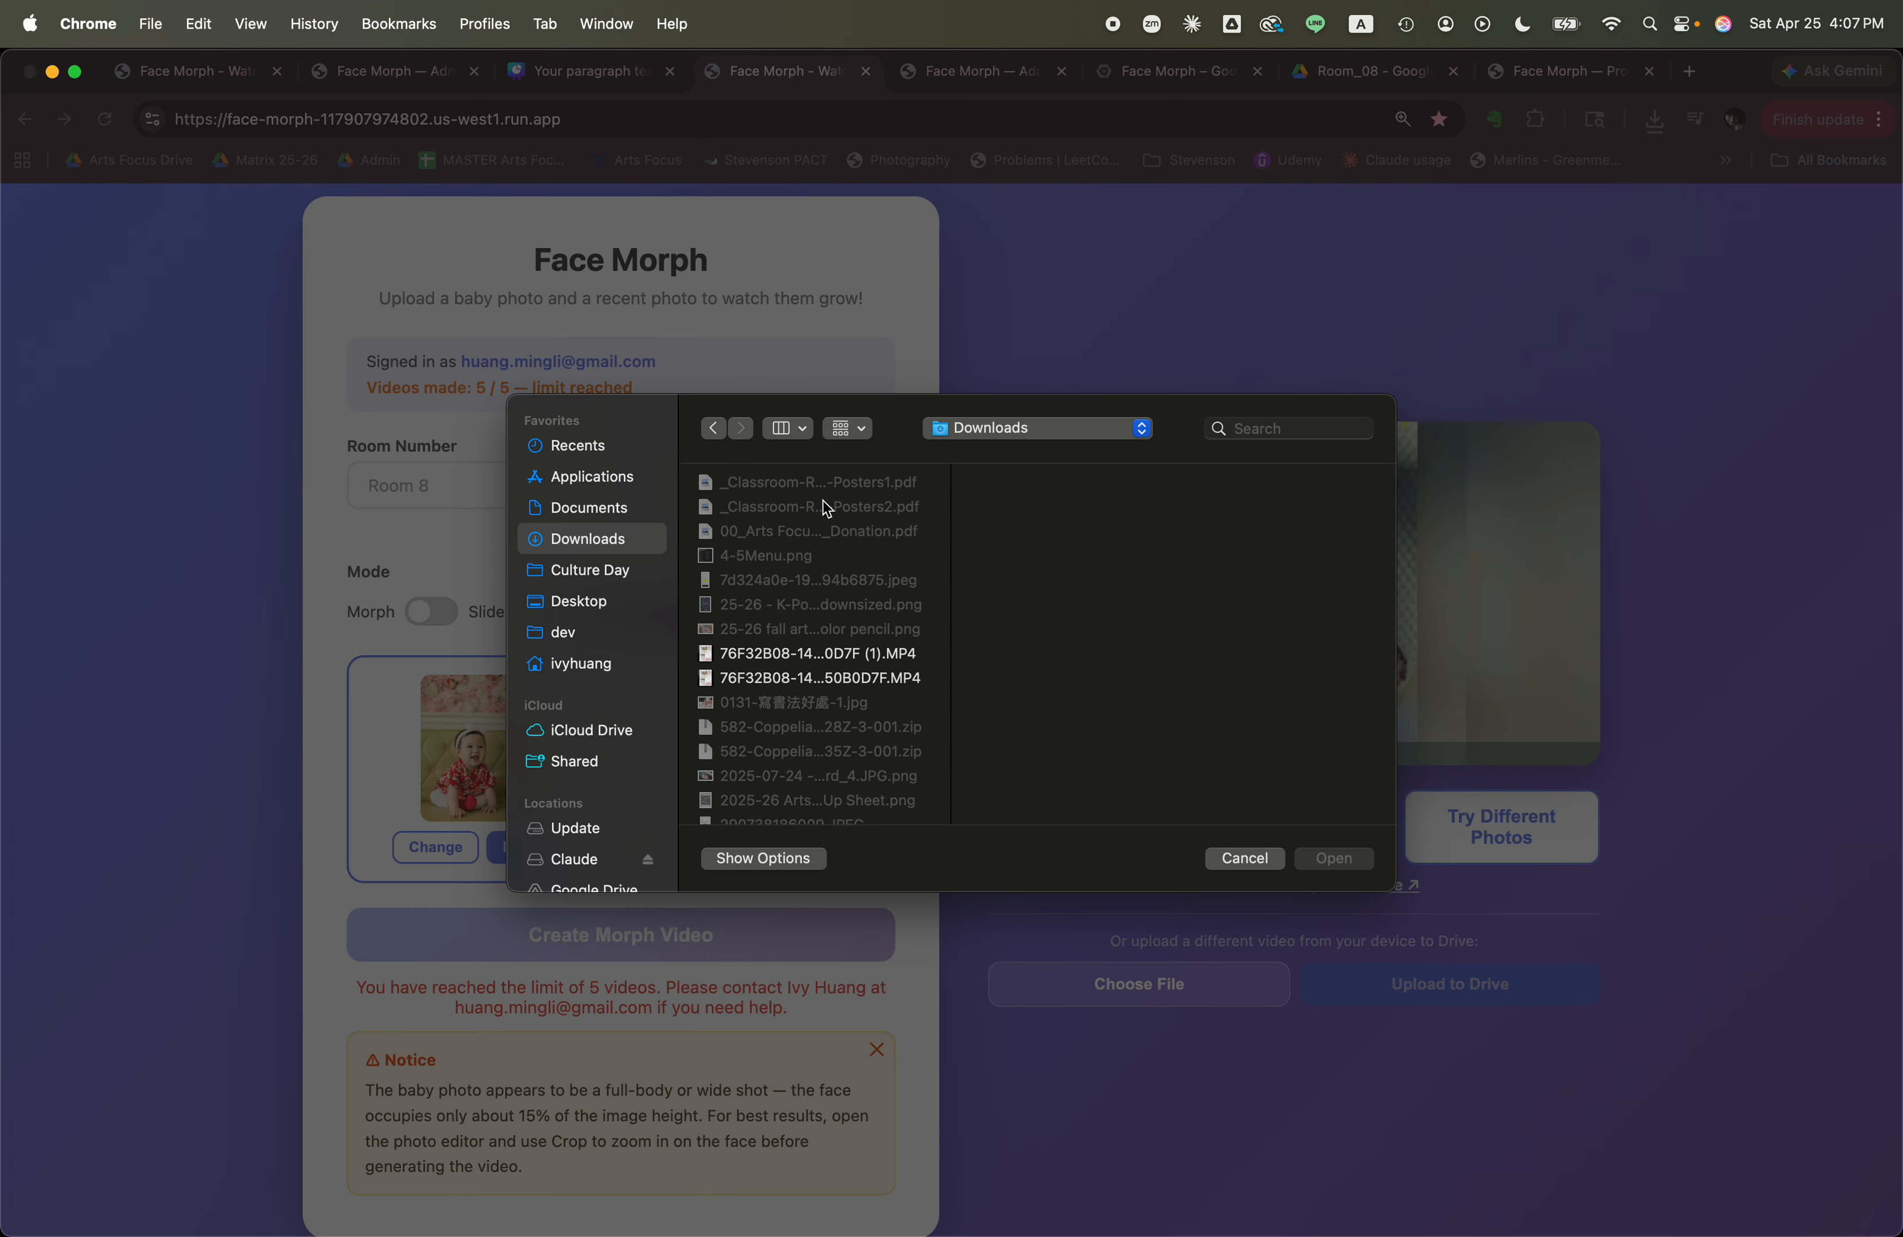
Choose the student's earlier Room 8 MP4, the copy without the (1) suffix, and upload it to Google Drive, replacing the previous video.
{"action": "scroll", "coordinate": [795, 667], "scroll_direction": "down", "scroll_amount": 10}
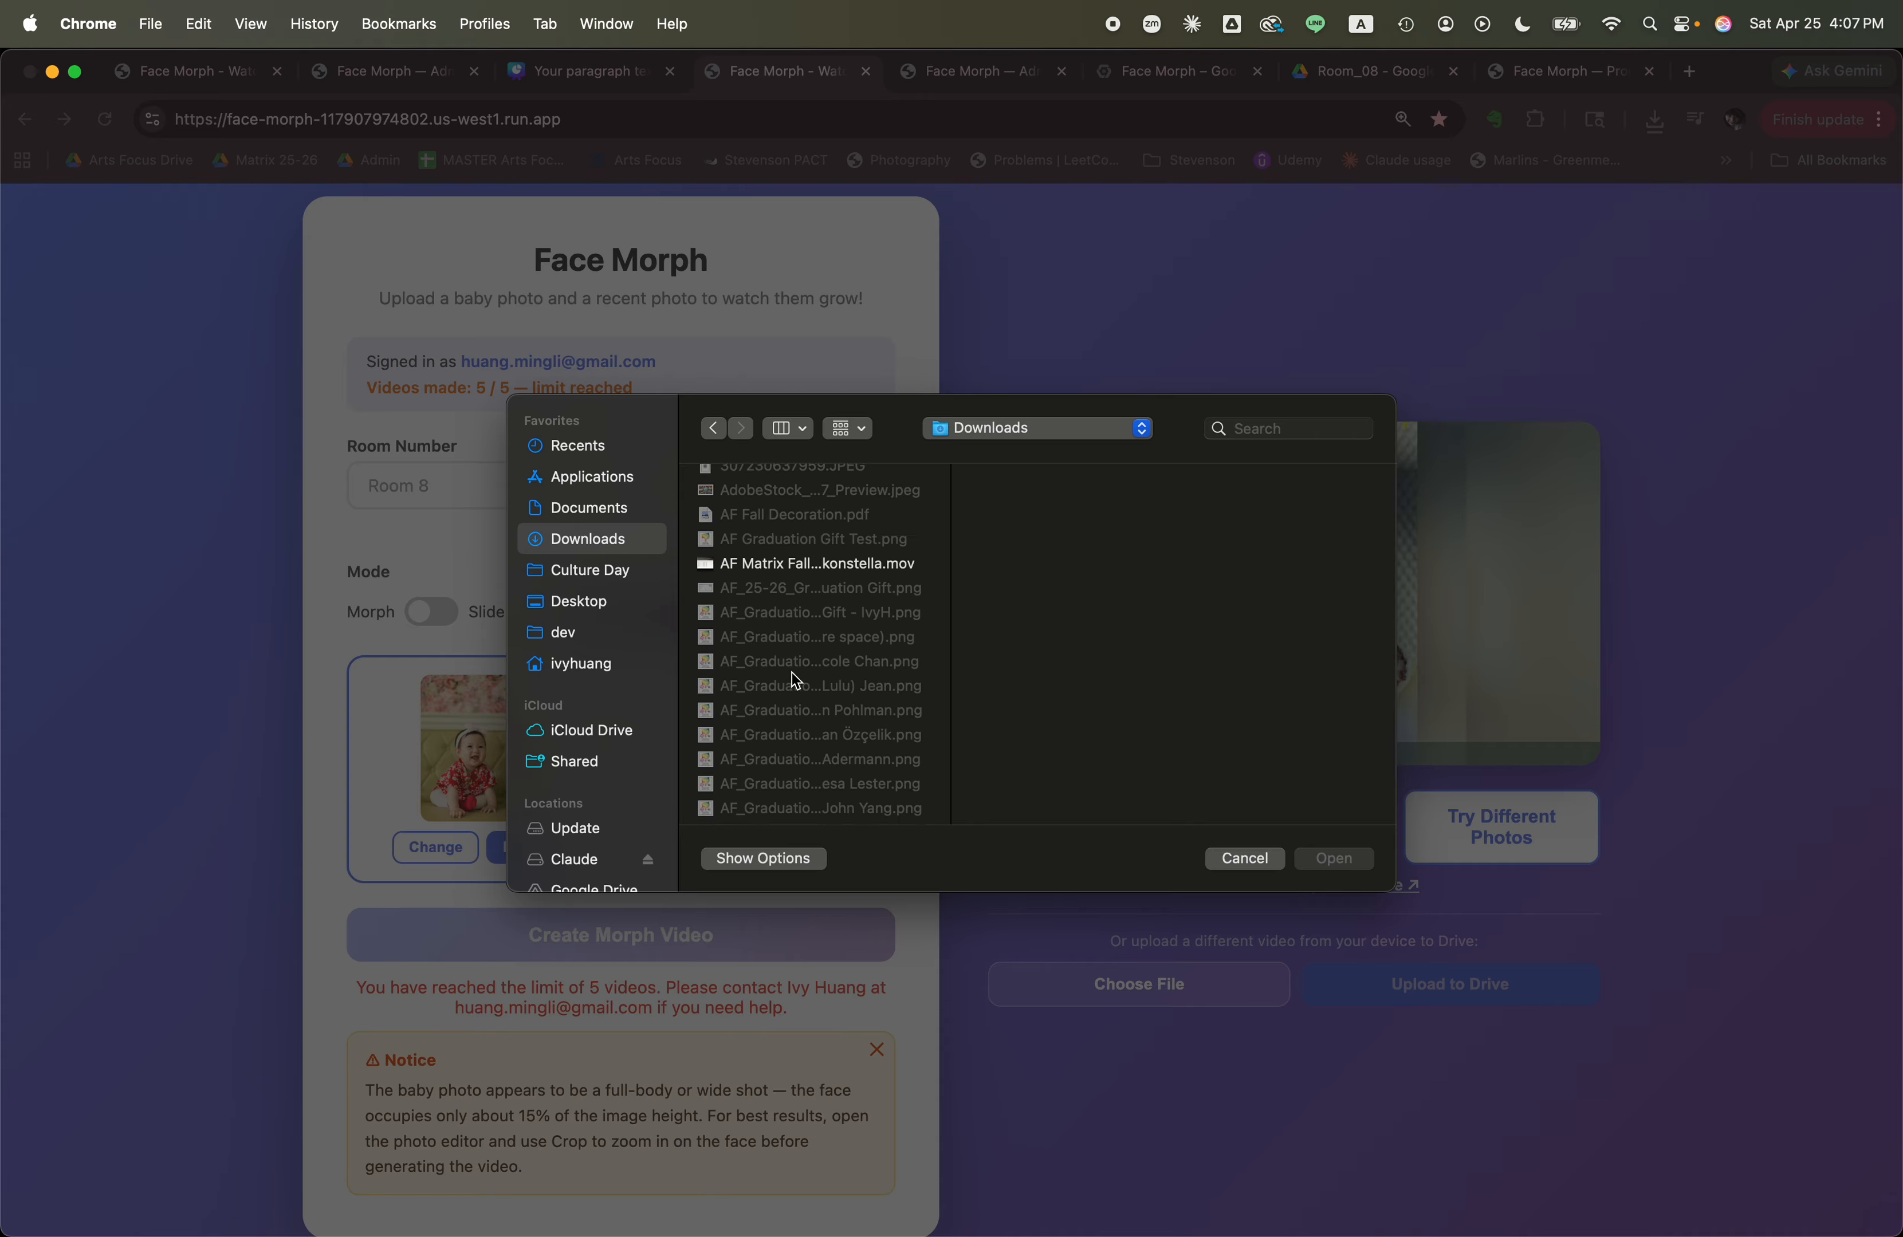
{"action": "scroll", "coordinate": [793, 677], "scroll_direction": "up", "scroll_amount": 3}
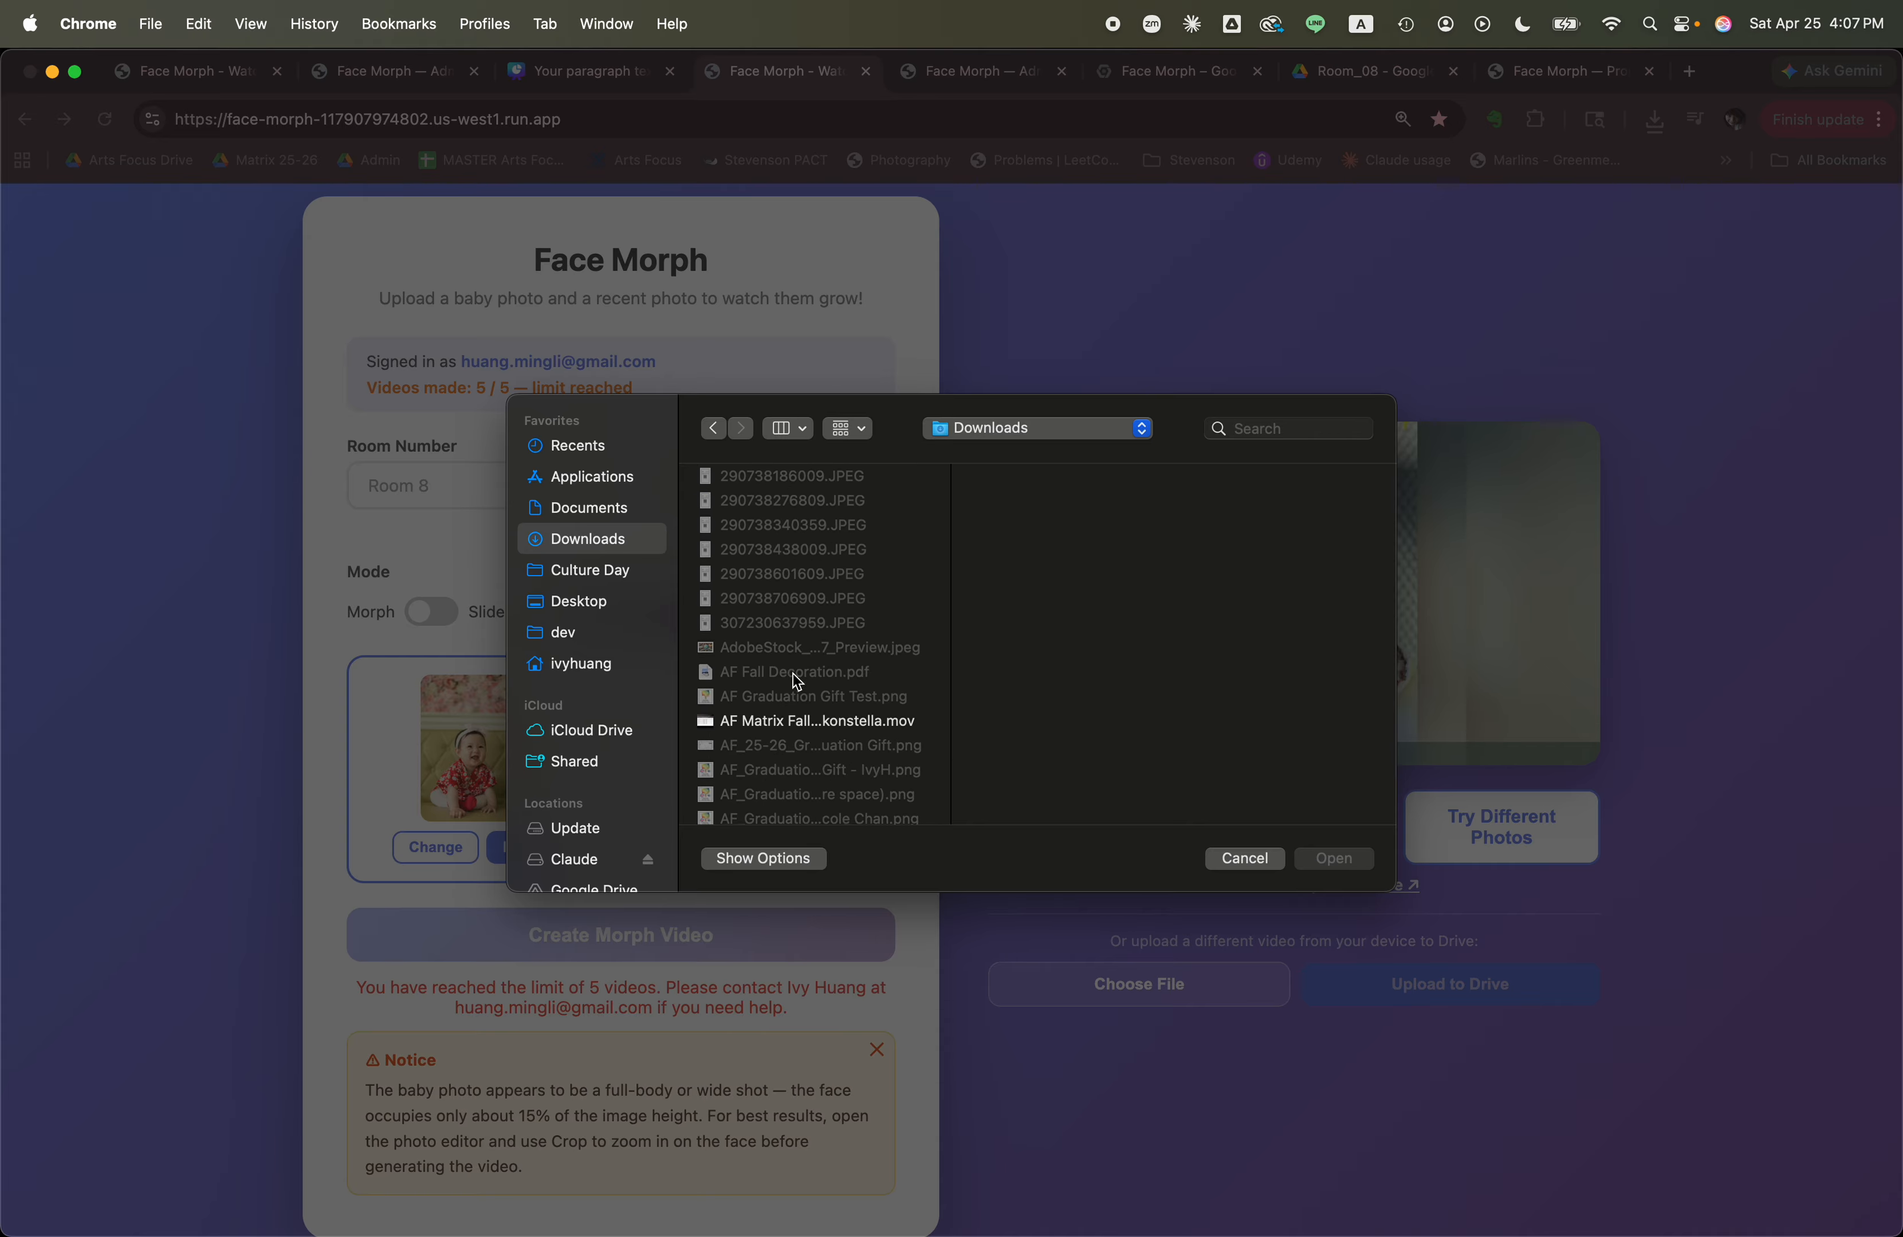
{"action": "scroll", "coordinate": [795, 678], "scroll_direction": "down", "scroll_amount": 10}
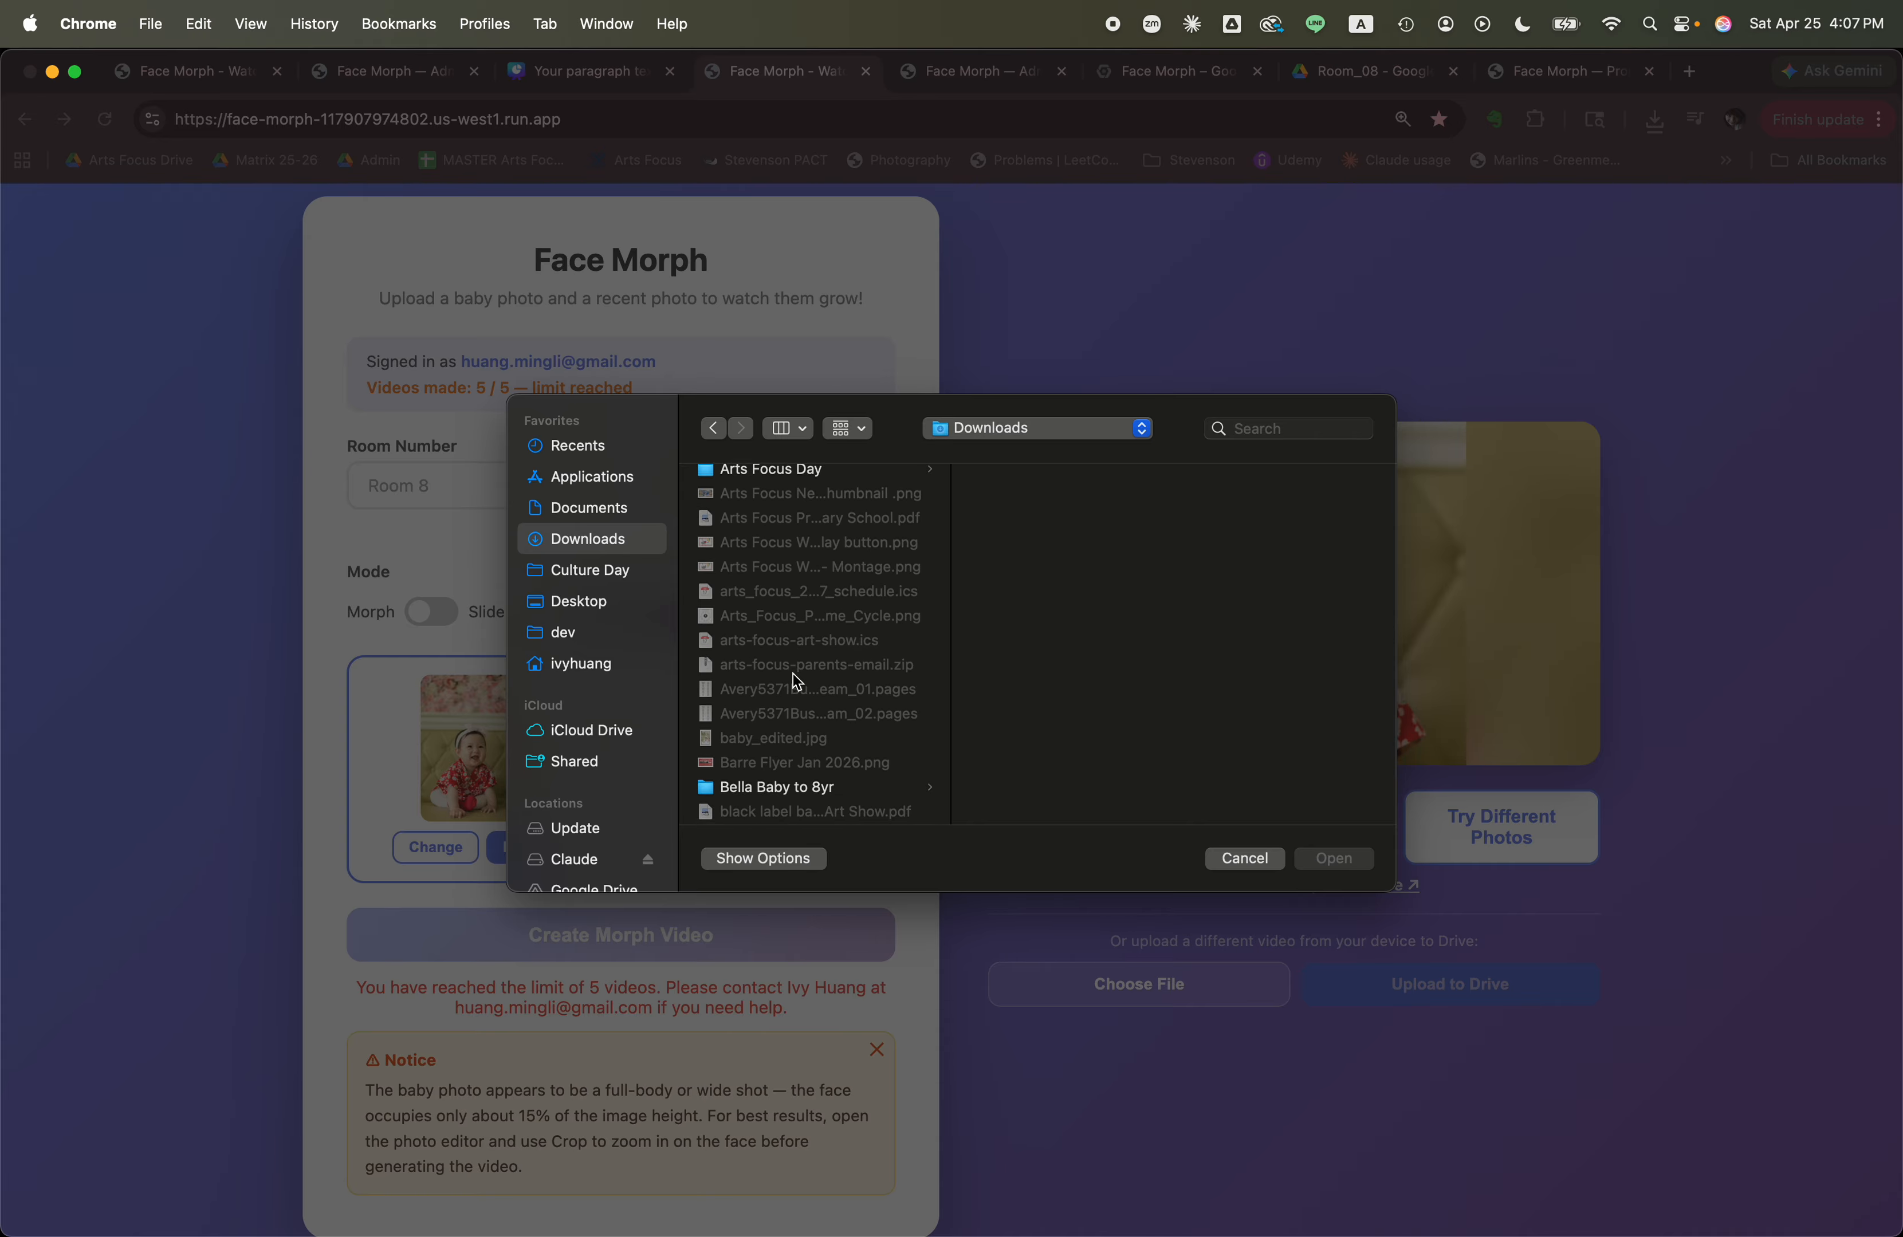
{"action": "scroll", "coordinate": [793, 674], "scroll_direction": "down", "scroll_amount": 2}
{"action": "left_click", "coordinate": [800, 607]}
{"action": "left_click", "coordinate": [800, 607]}
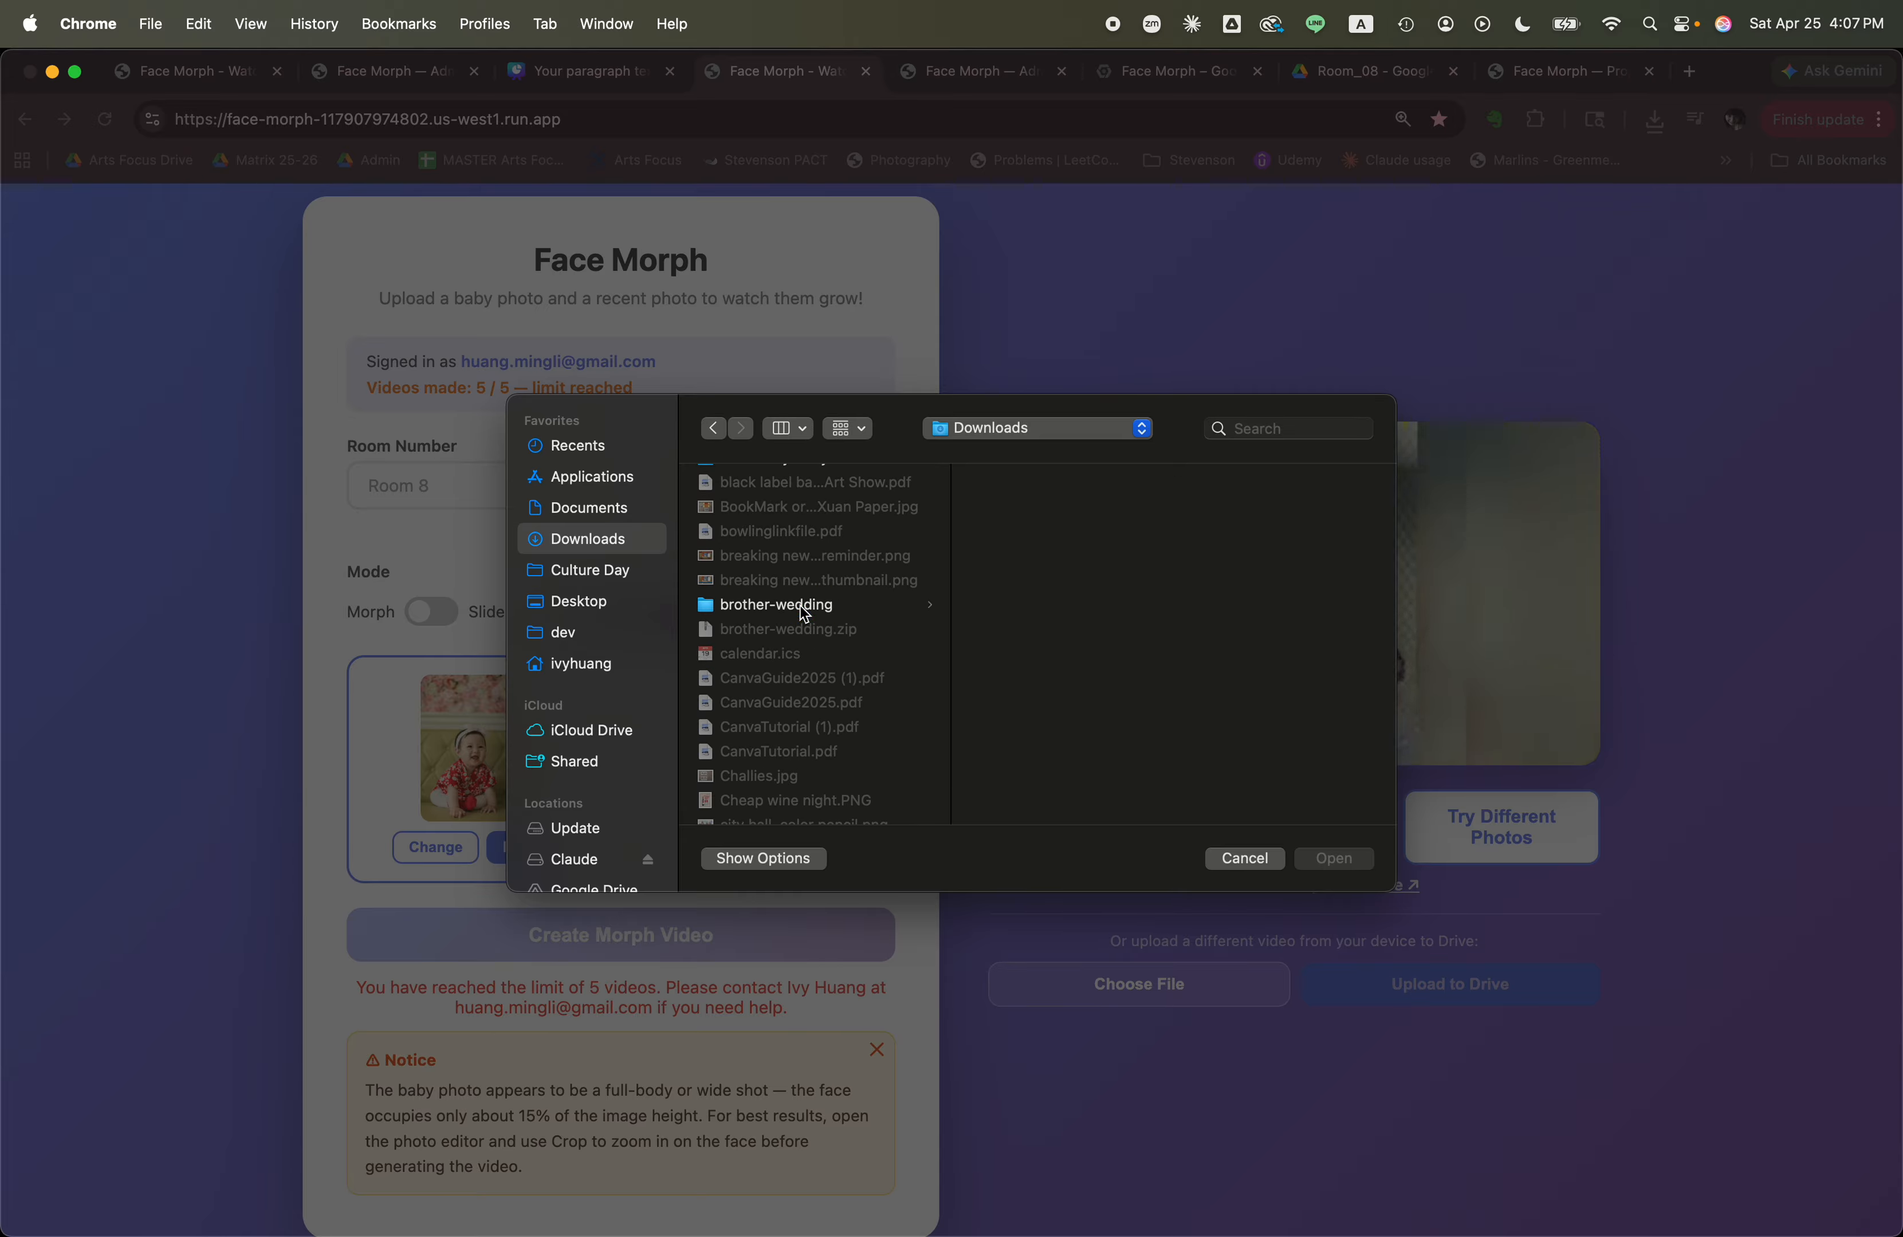
{"action": "scroll", "coordinate": [811, 663], "scroll_direction": "down", "scroll_amount": 20}
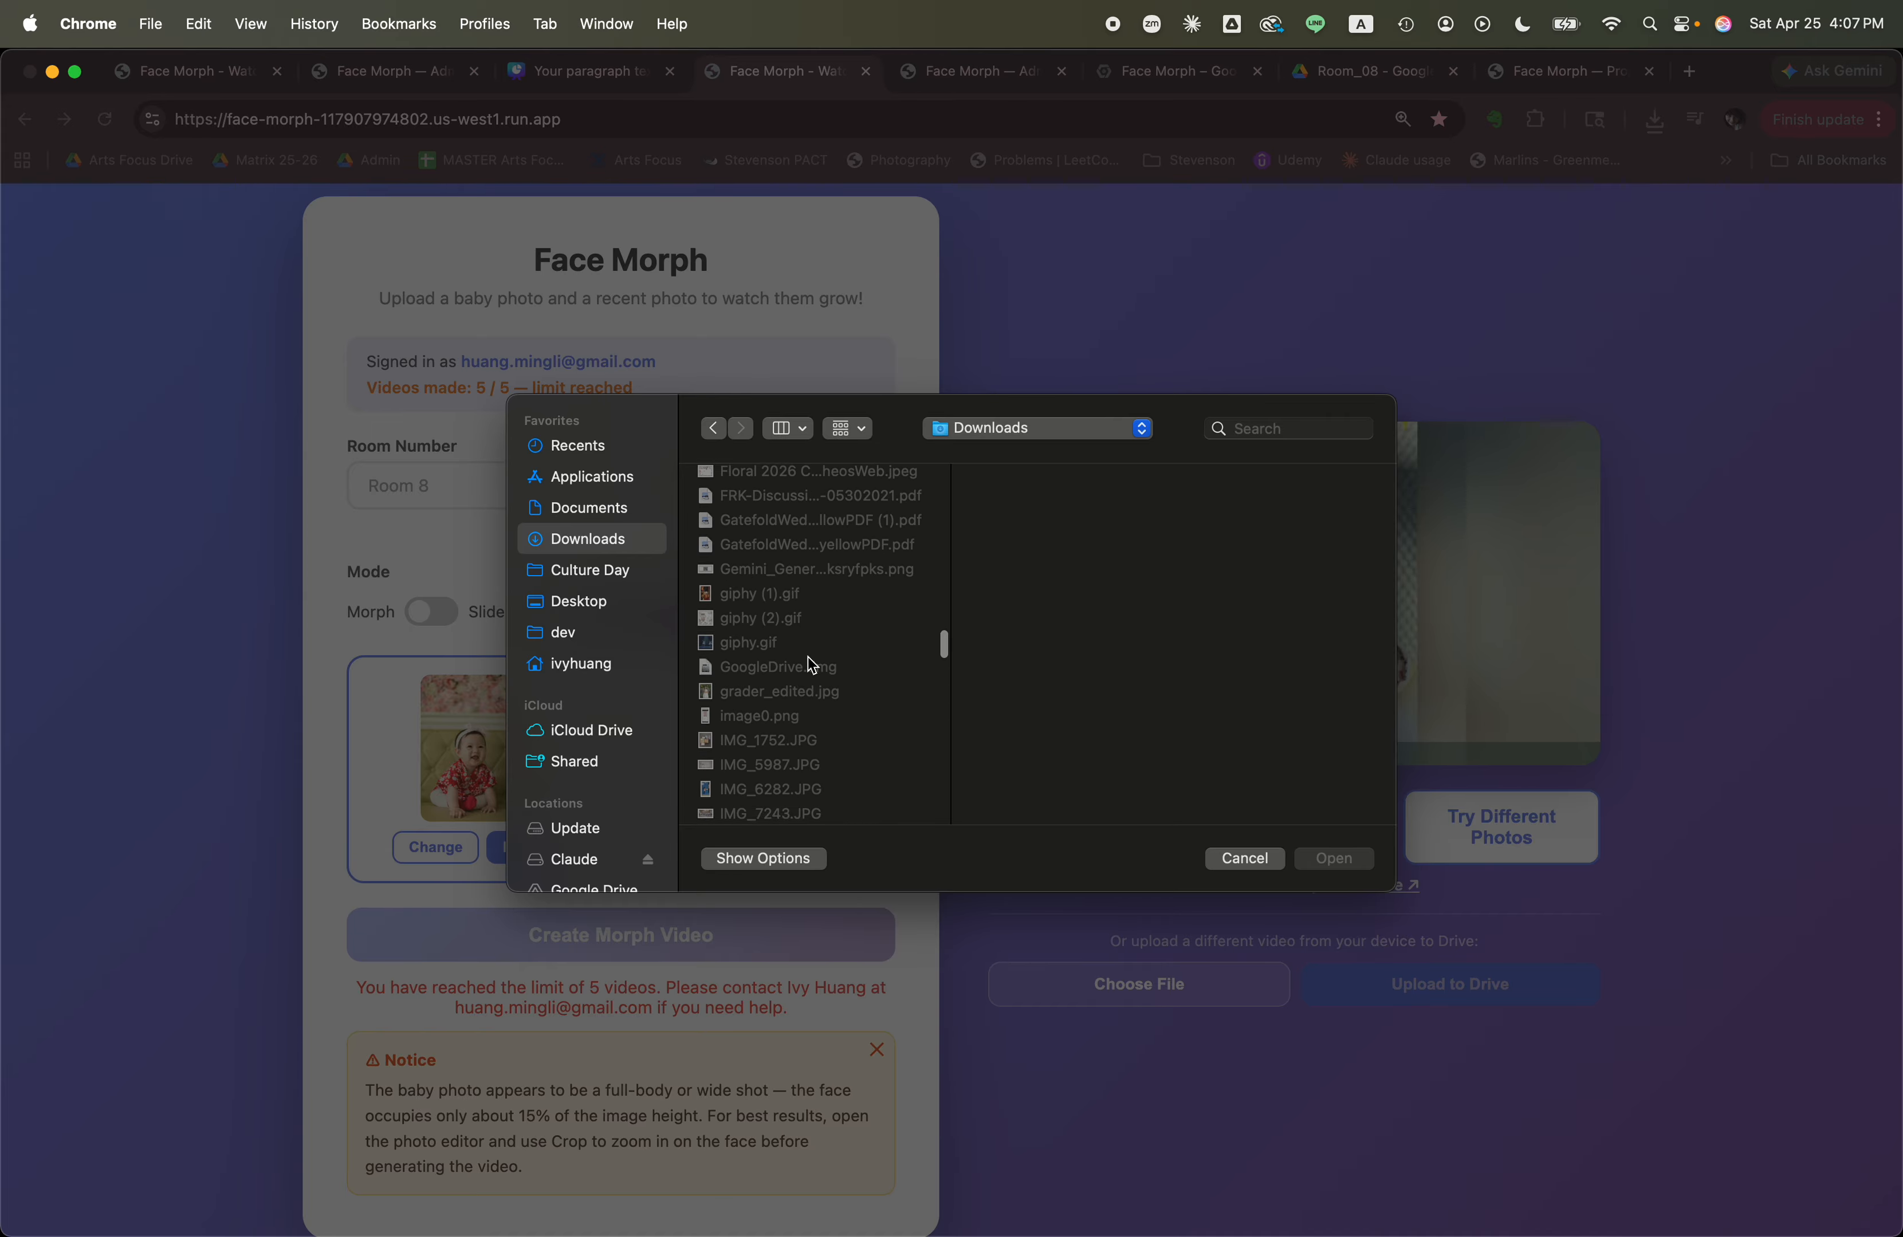
{"action": "scroll", "coordinate": [811, 665], "scroll_direction": "down", "scroll_amount": 20}
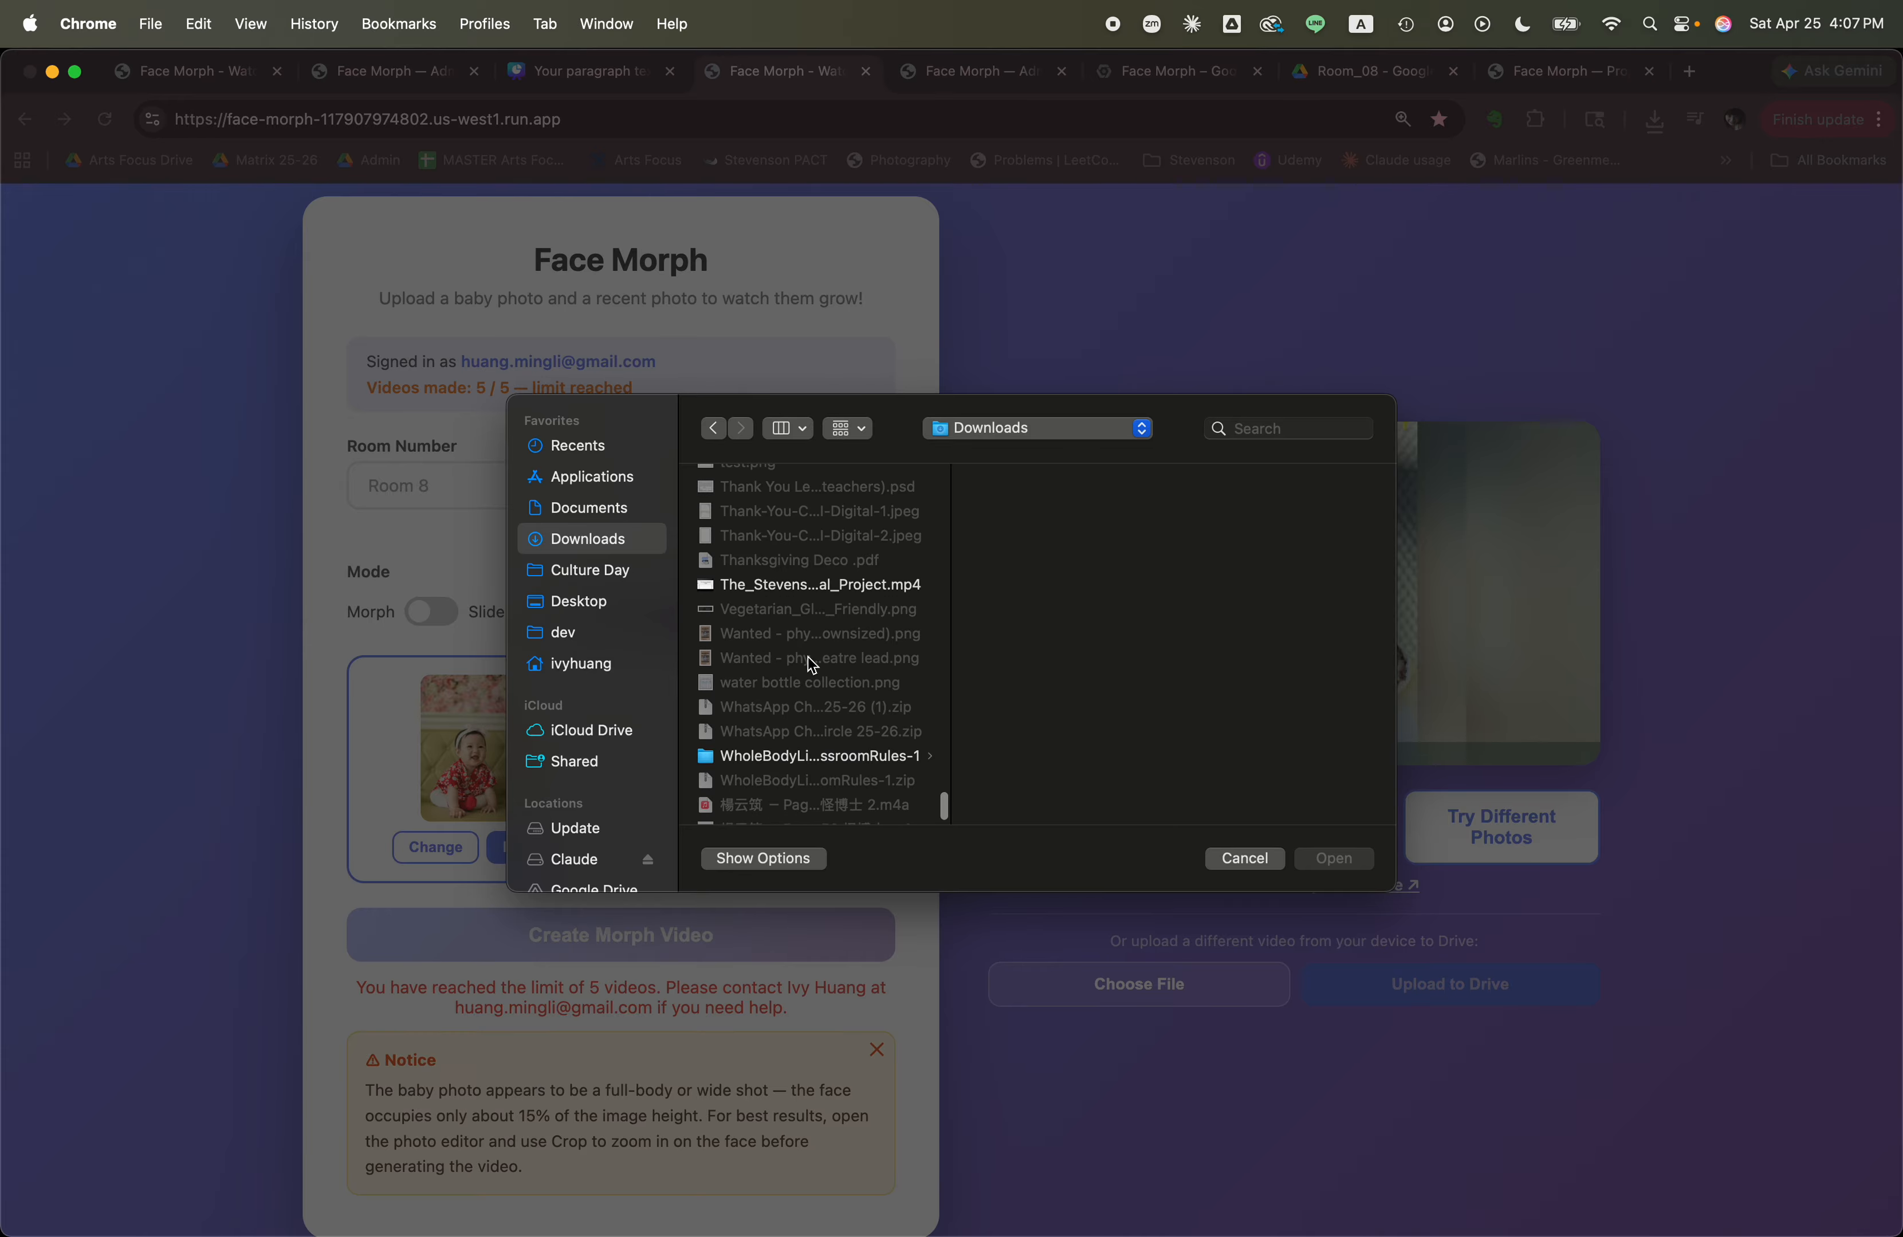
{"action": "scroll", "coordinate": [811, 665], "scroll_direction": "up", "scroll_amount": 10}
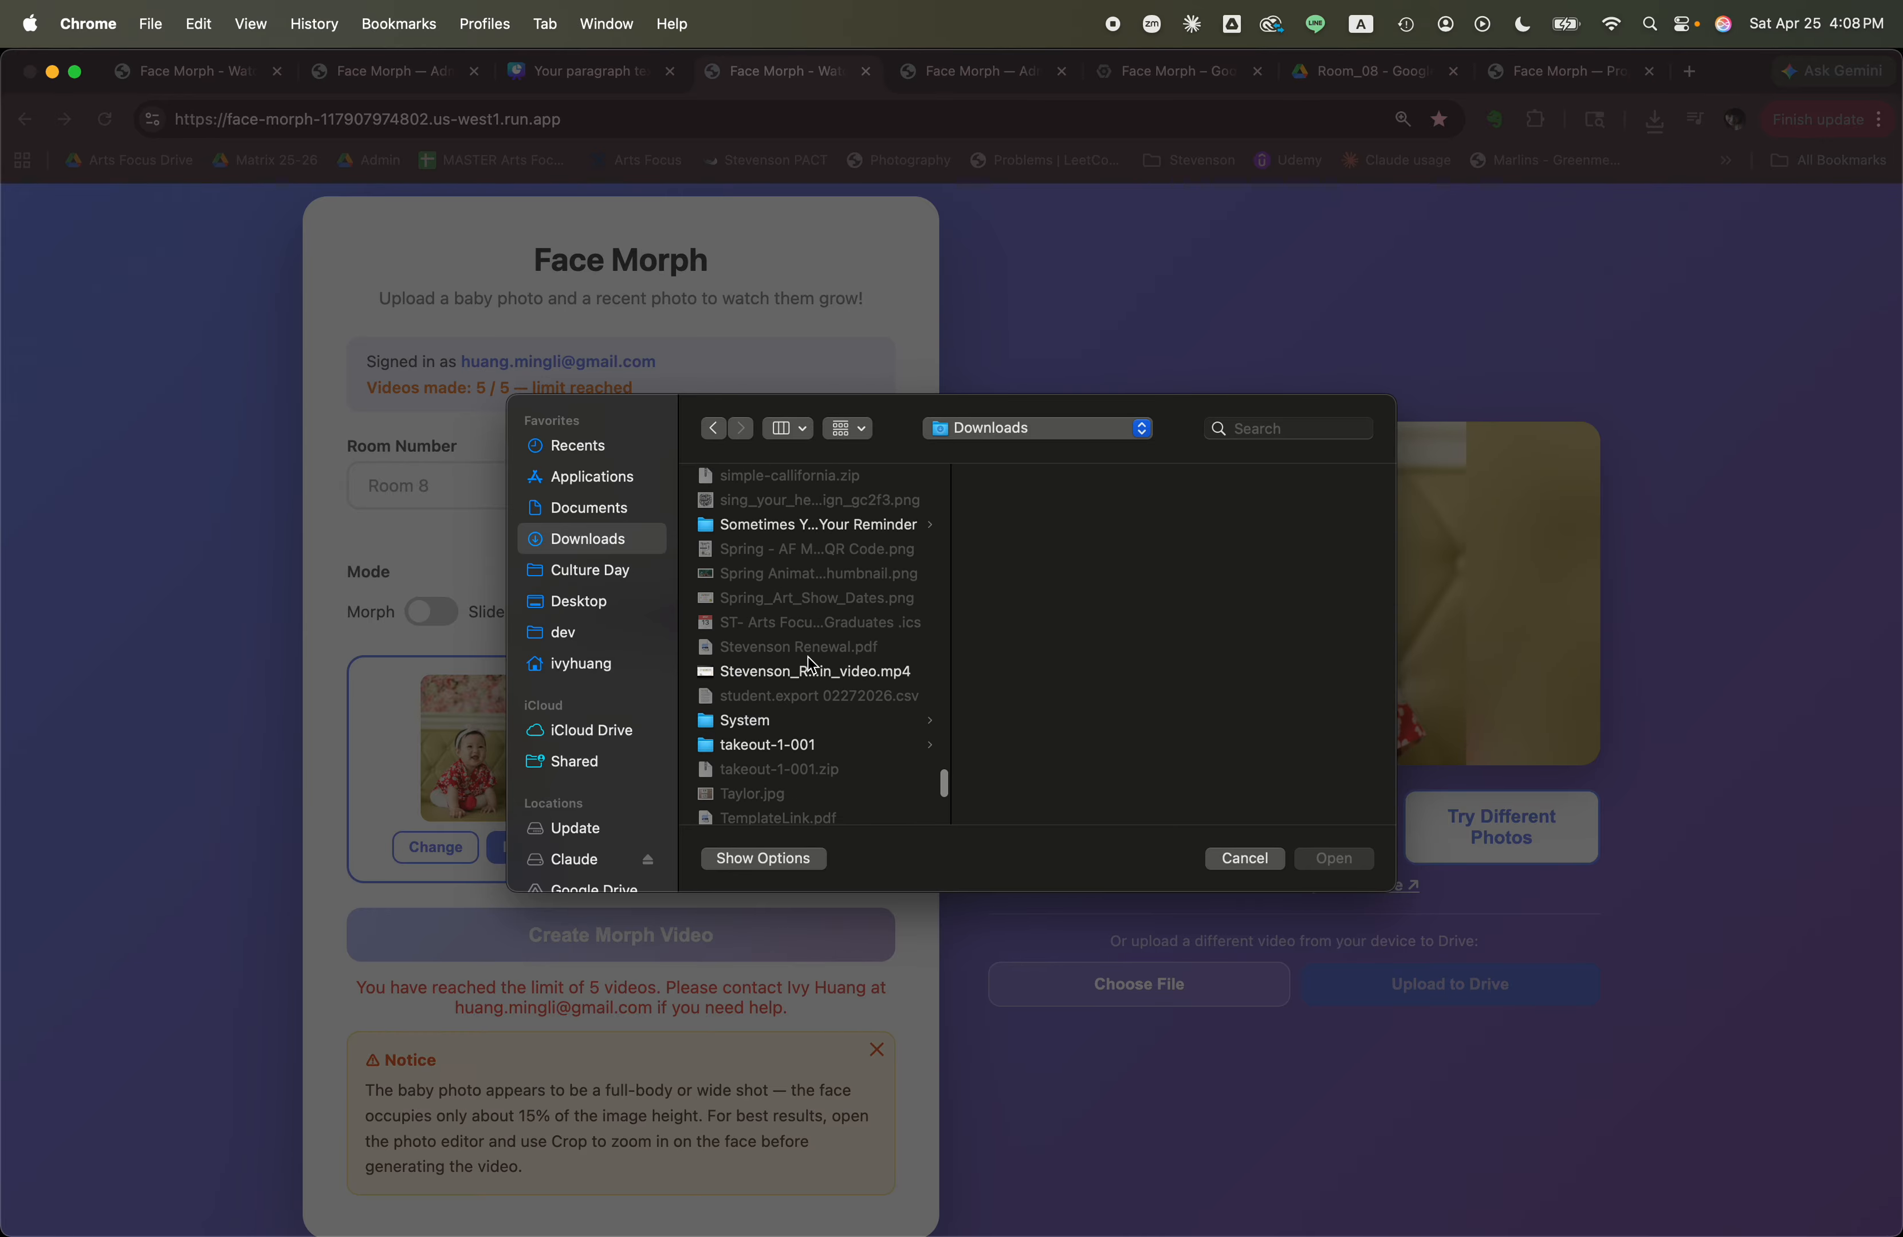
{"action": "scroll", "coordinate": [811, 665], "scroll_direction": "up", "scroll_amount": 5}
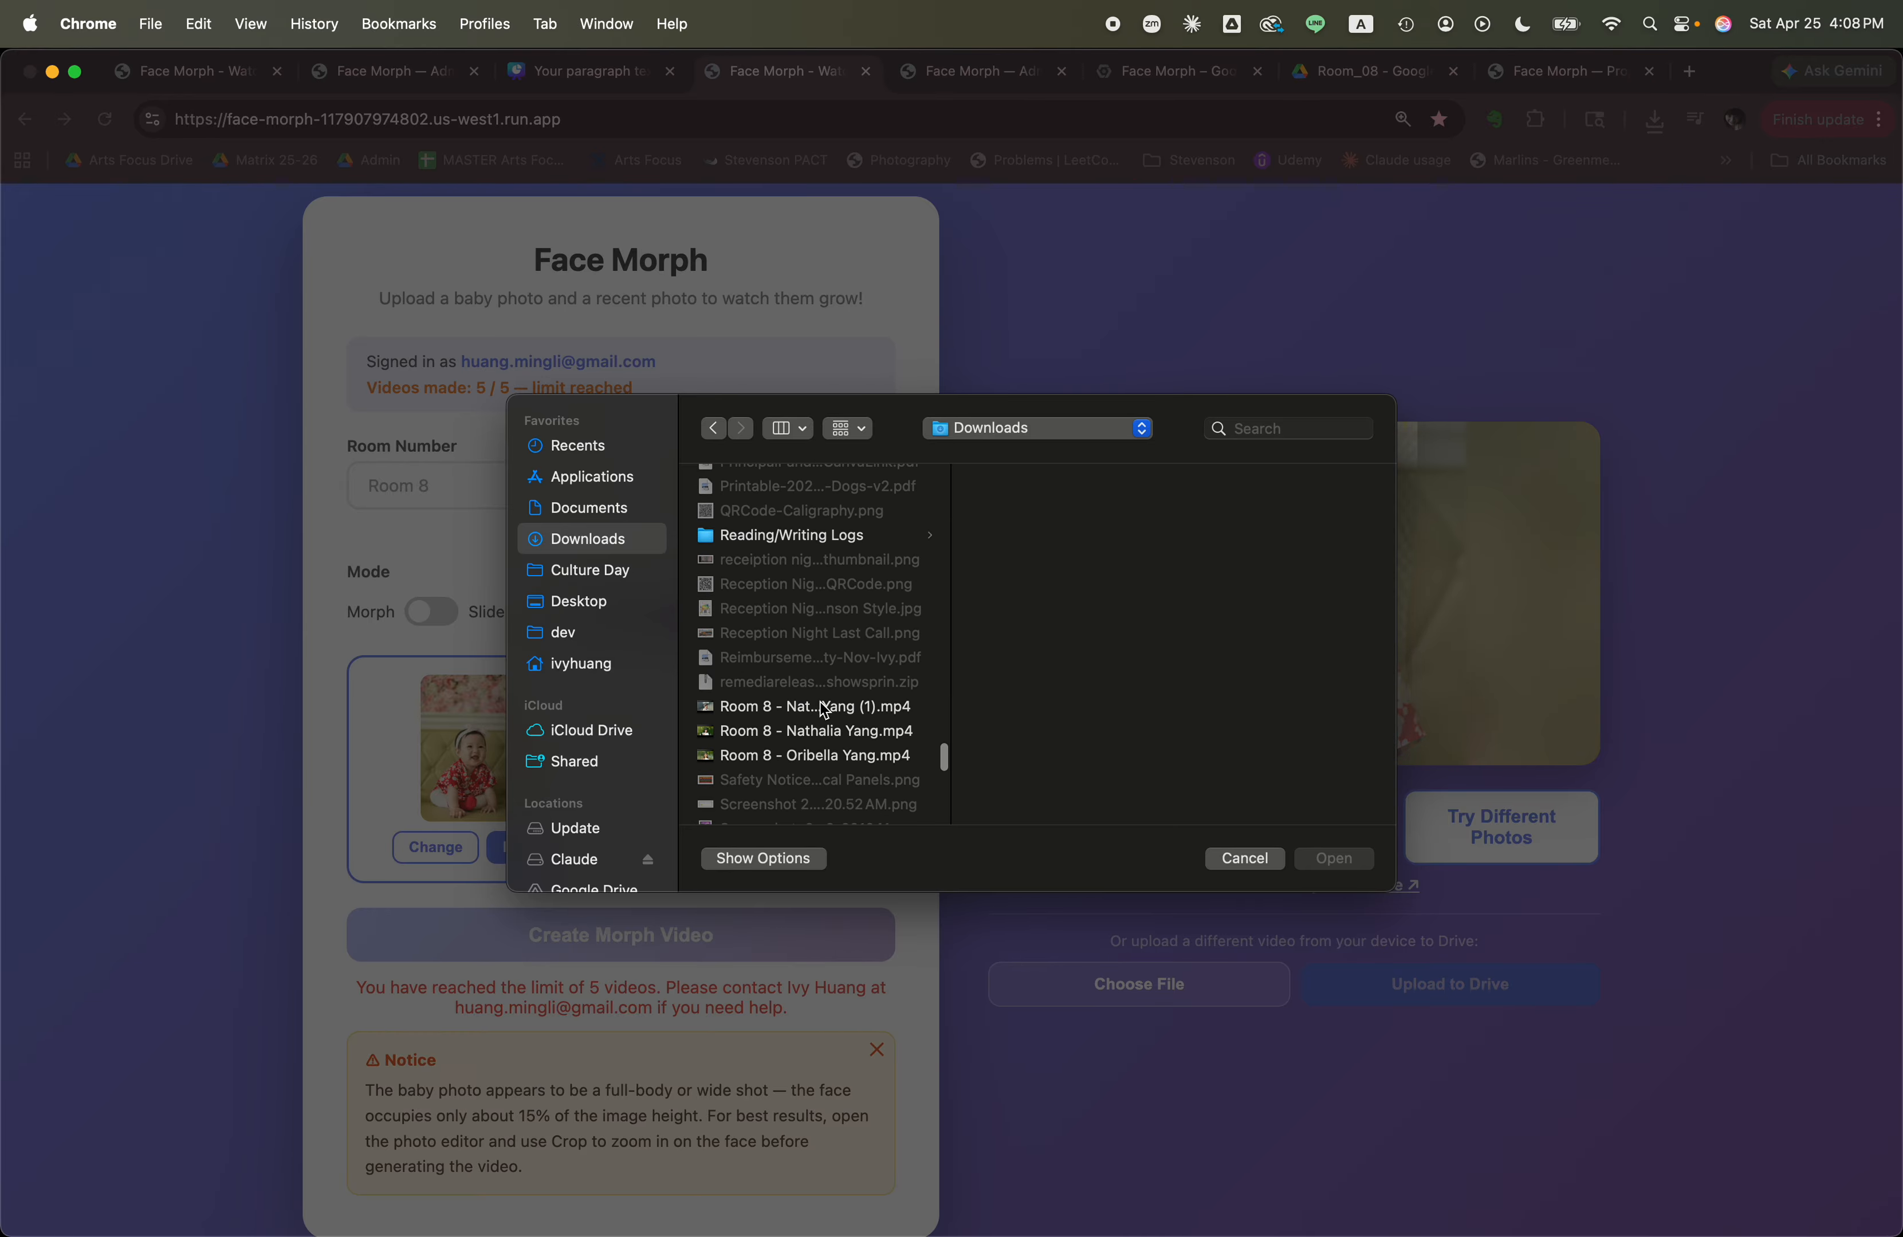
{"action": "left_click", "coordinate": [825, 730]}
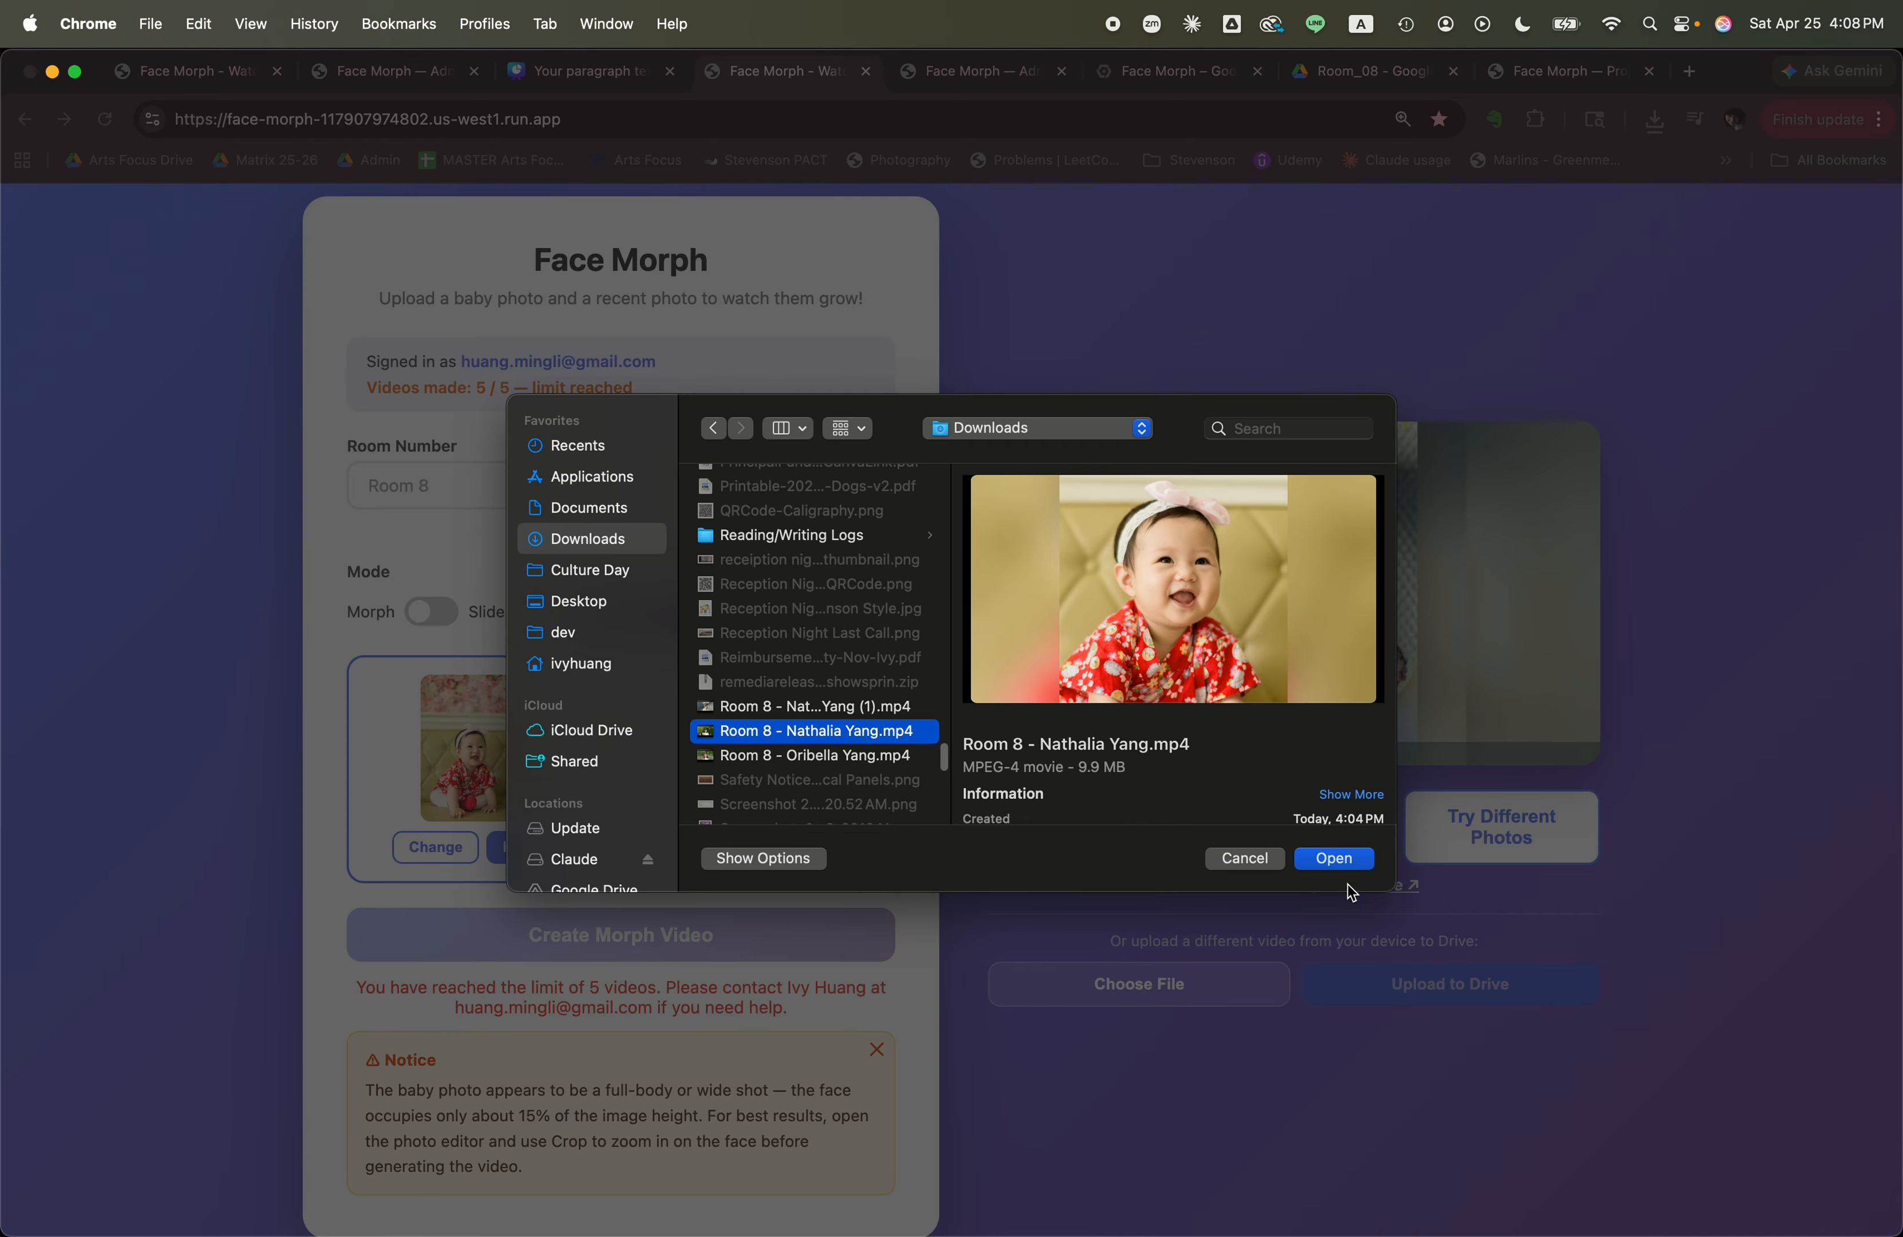
{"action": "left_click", "coordinate": [1334, 861]}
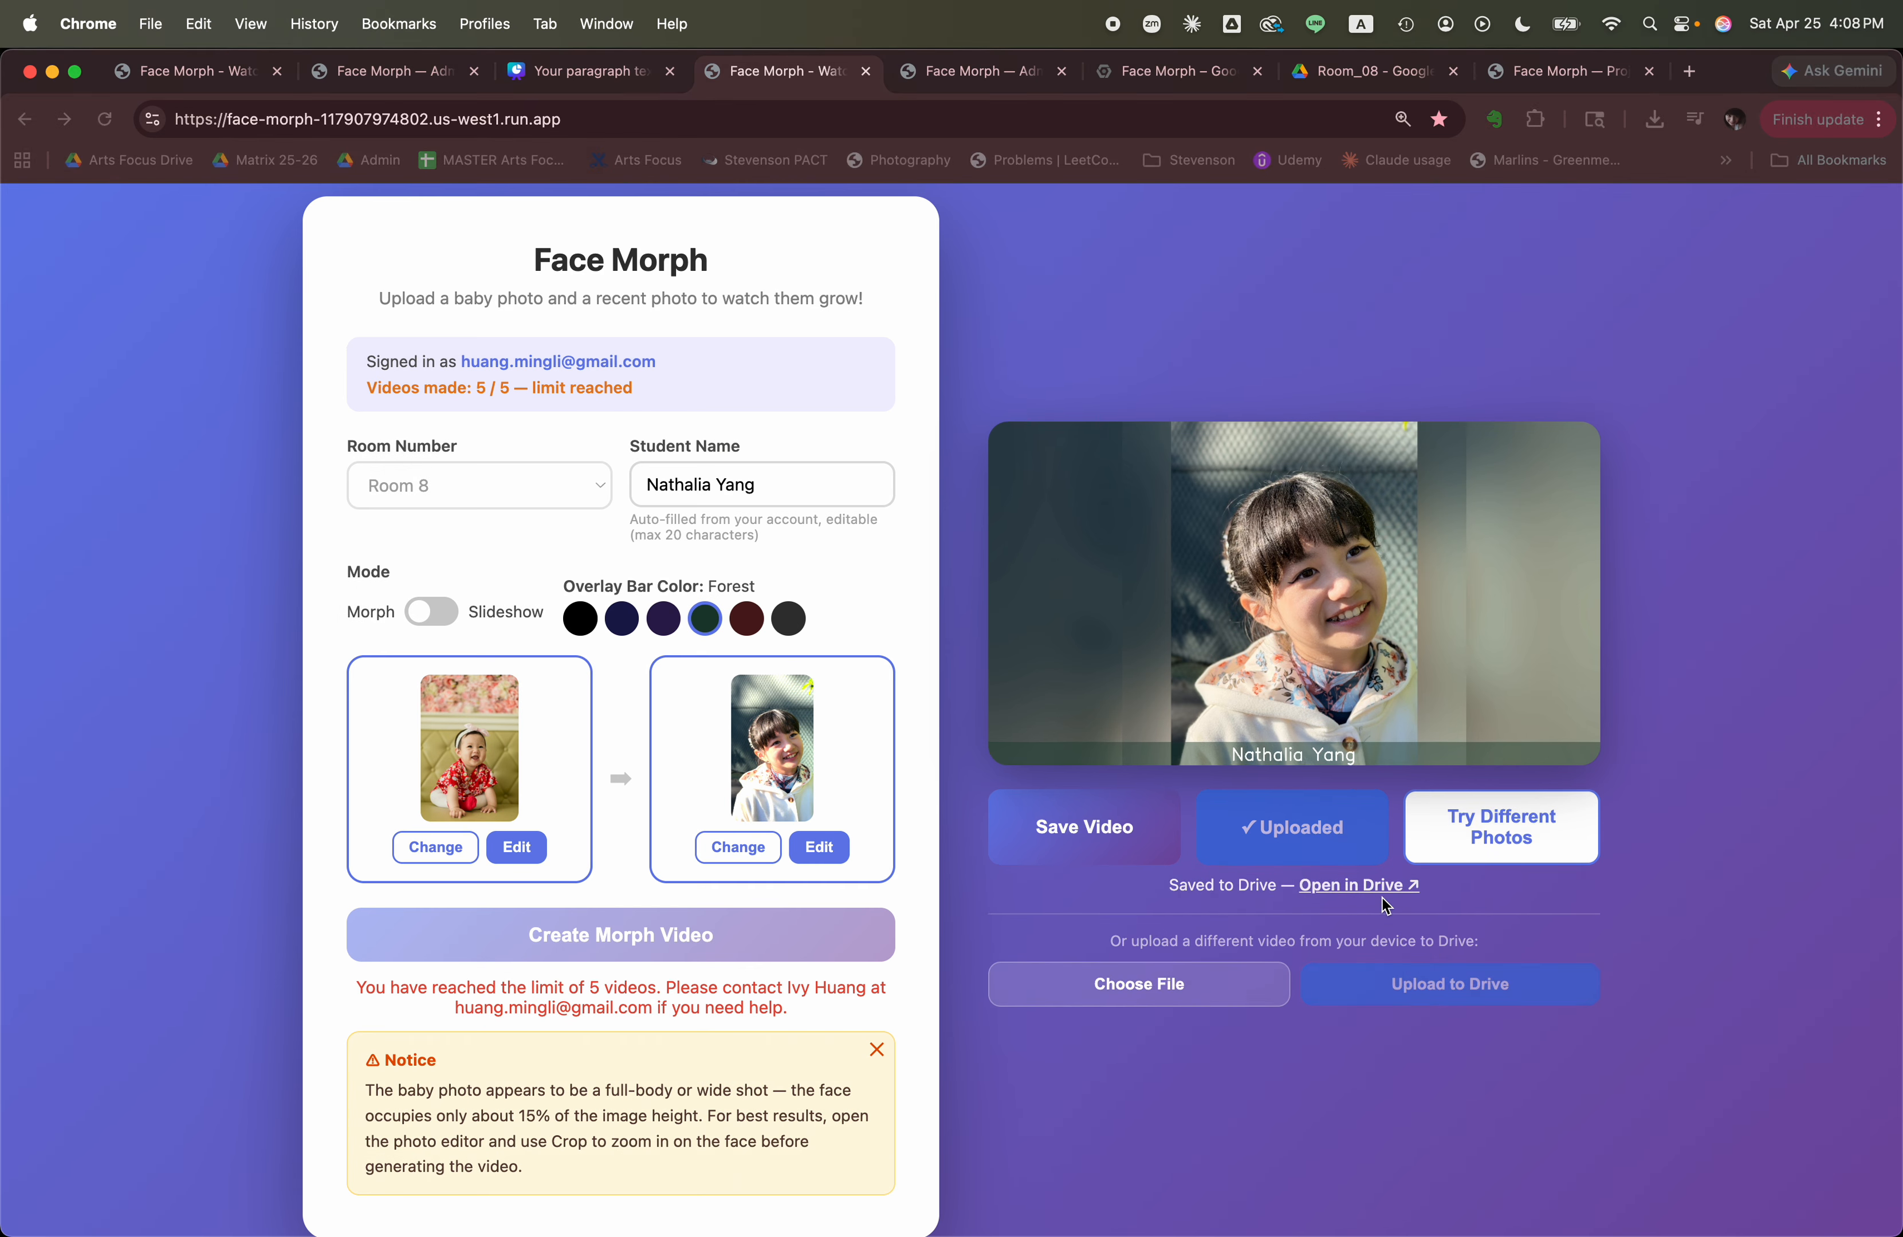
{"action": "left_click", "coordinate": [1420, 982]}
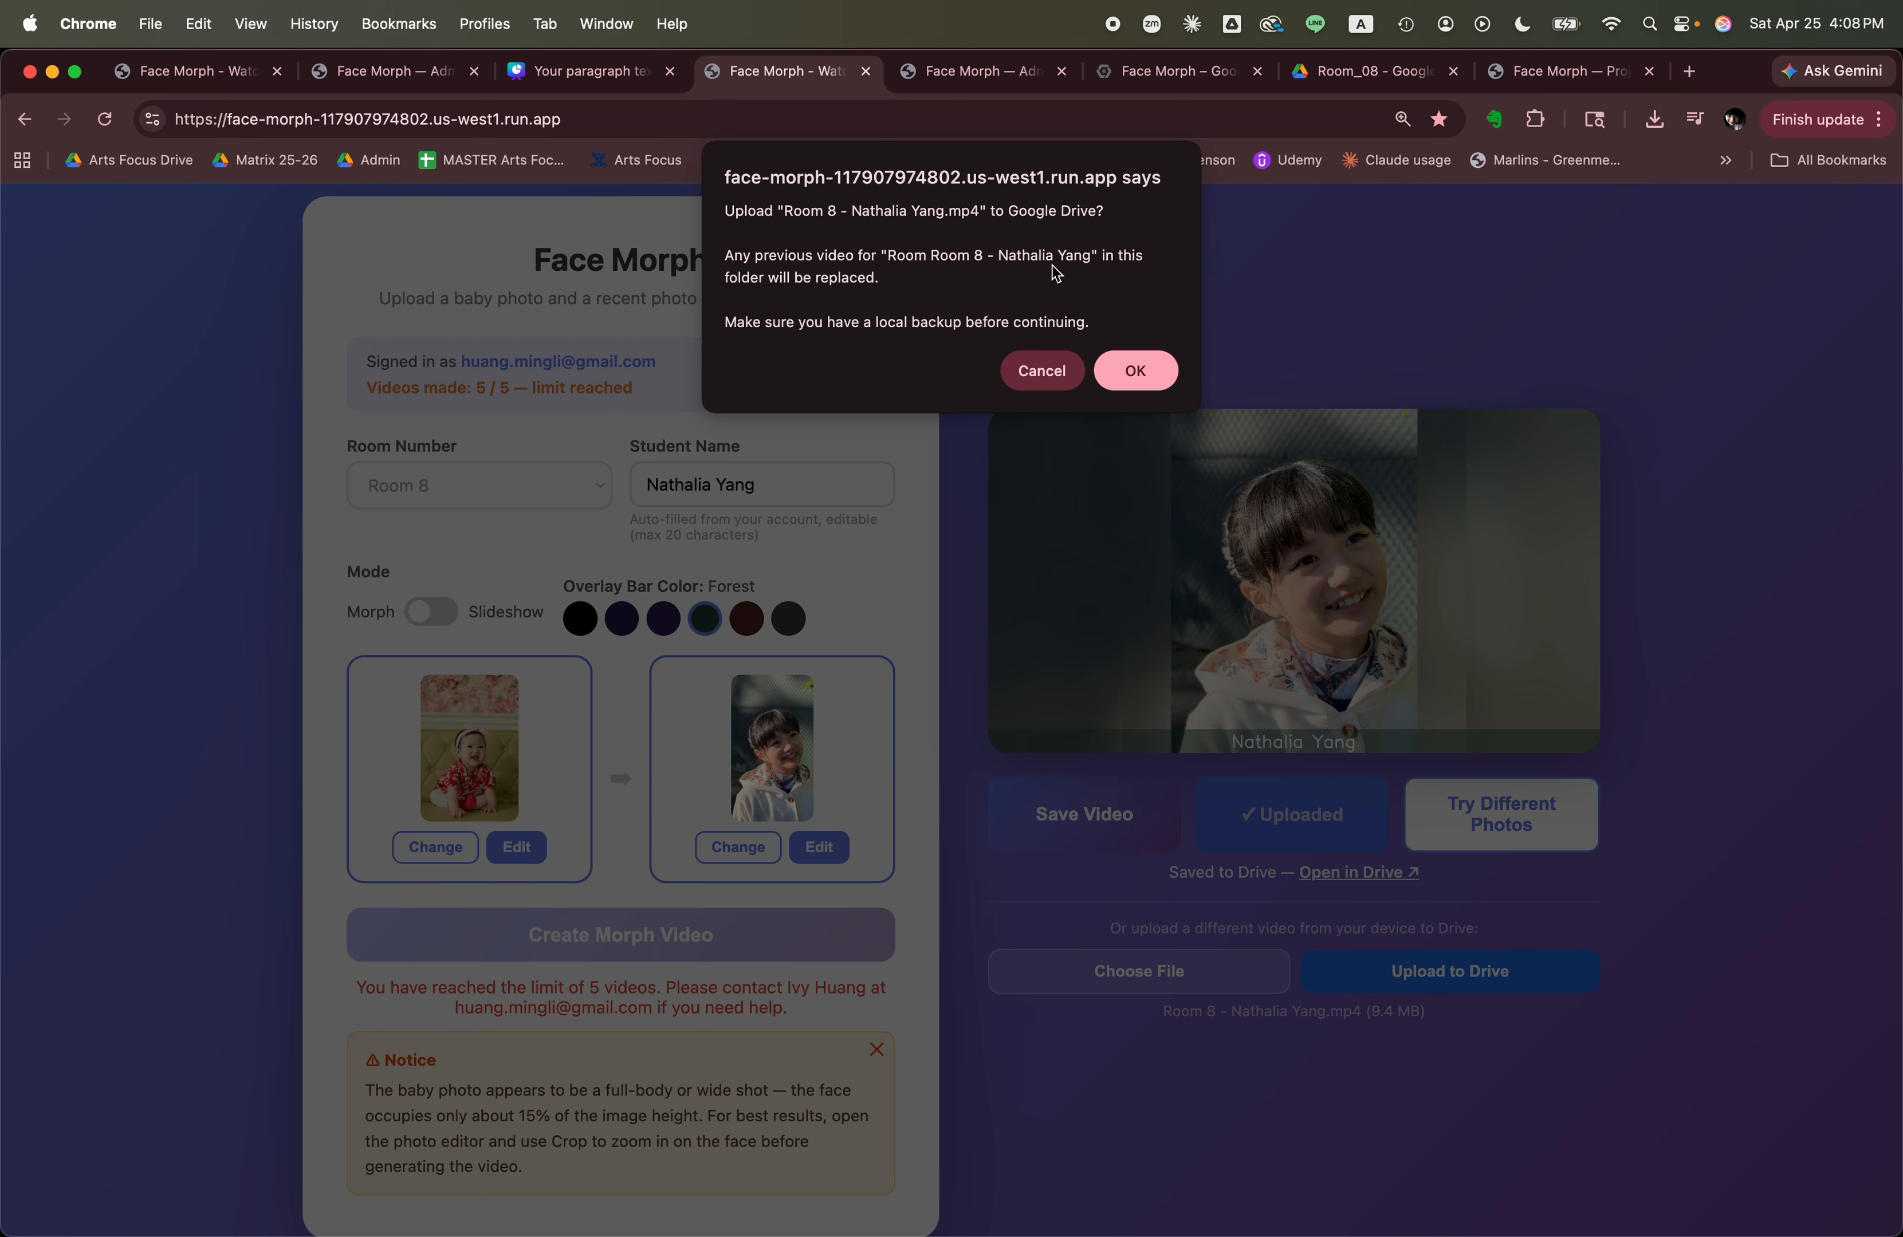
{"action": "left_click", "coordinate": [1144, 376]}
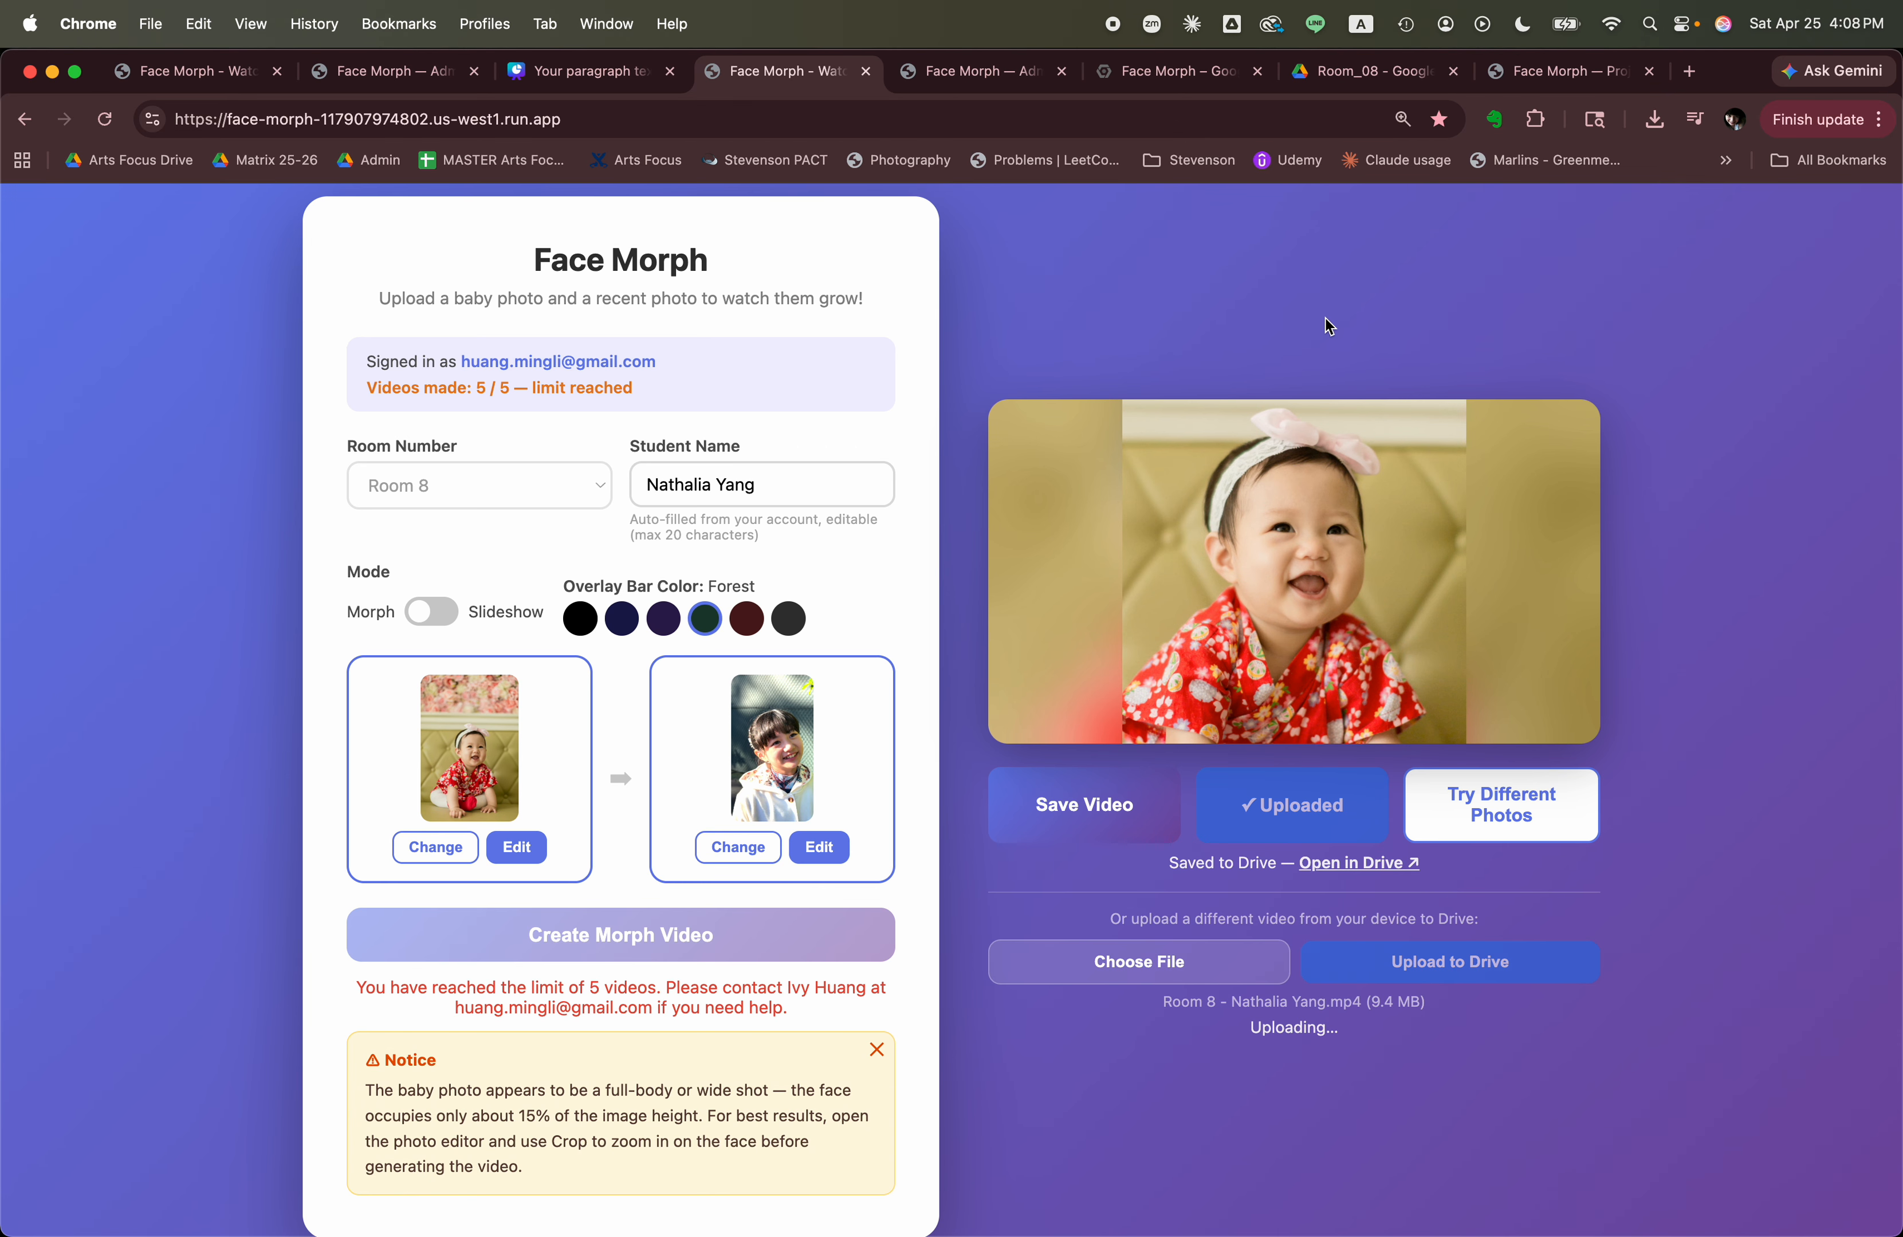
Switch to the Room_08 folder in Google Drive and reload it to check the modified time and size of the device-uploaded video.
{"action": "left_click", "coordinate": [1365, 70]}
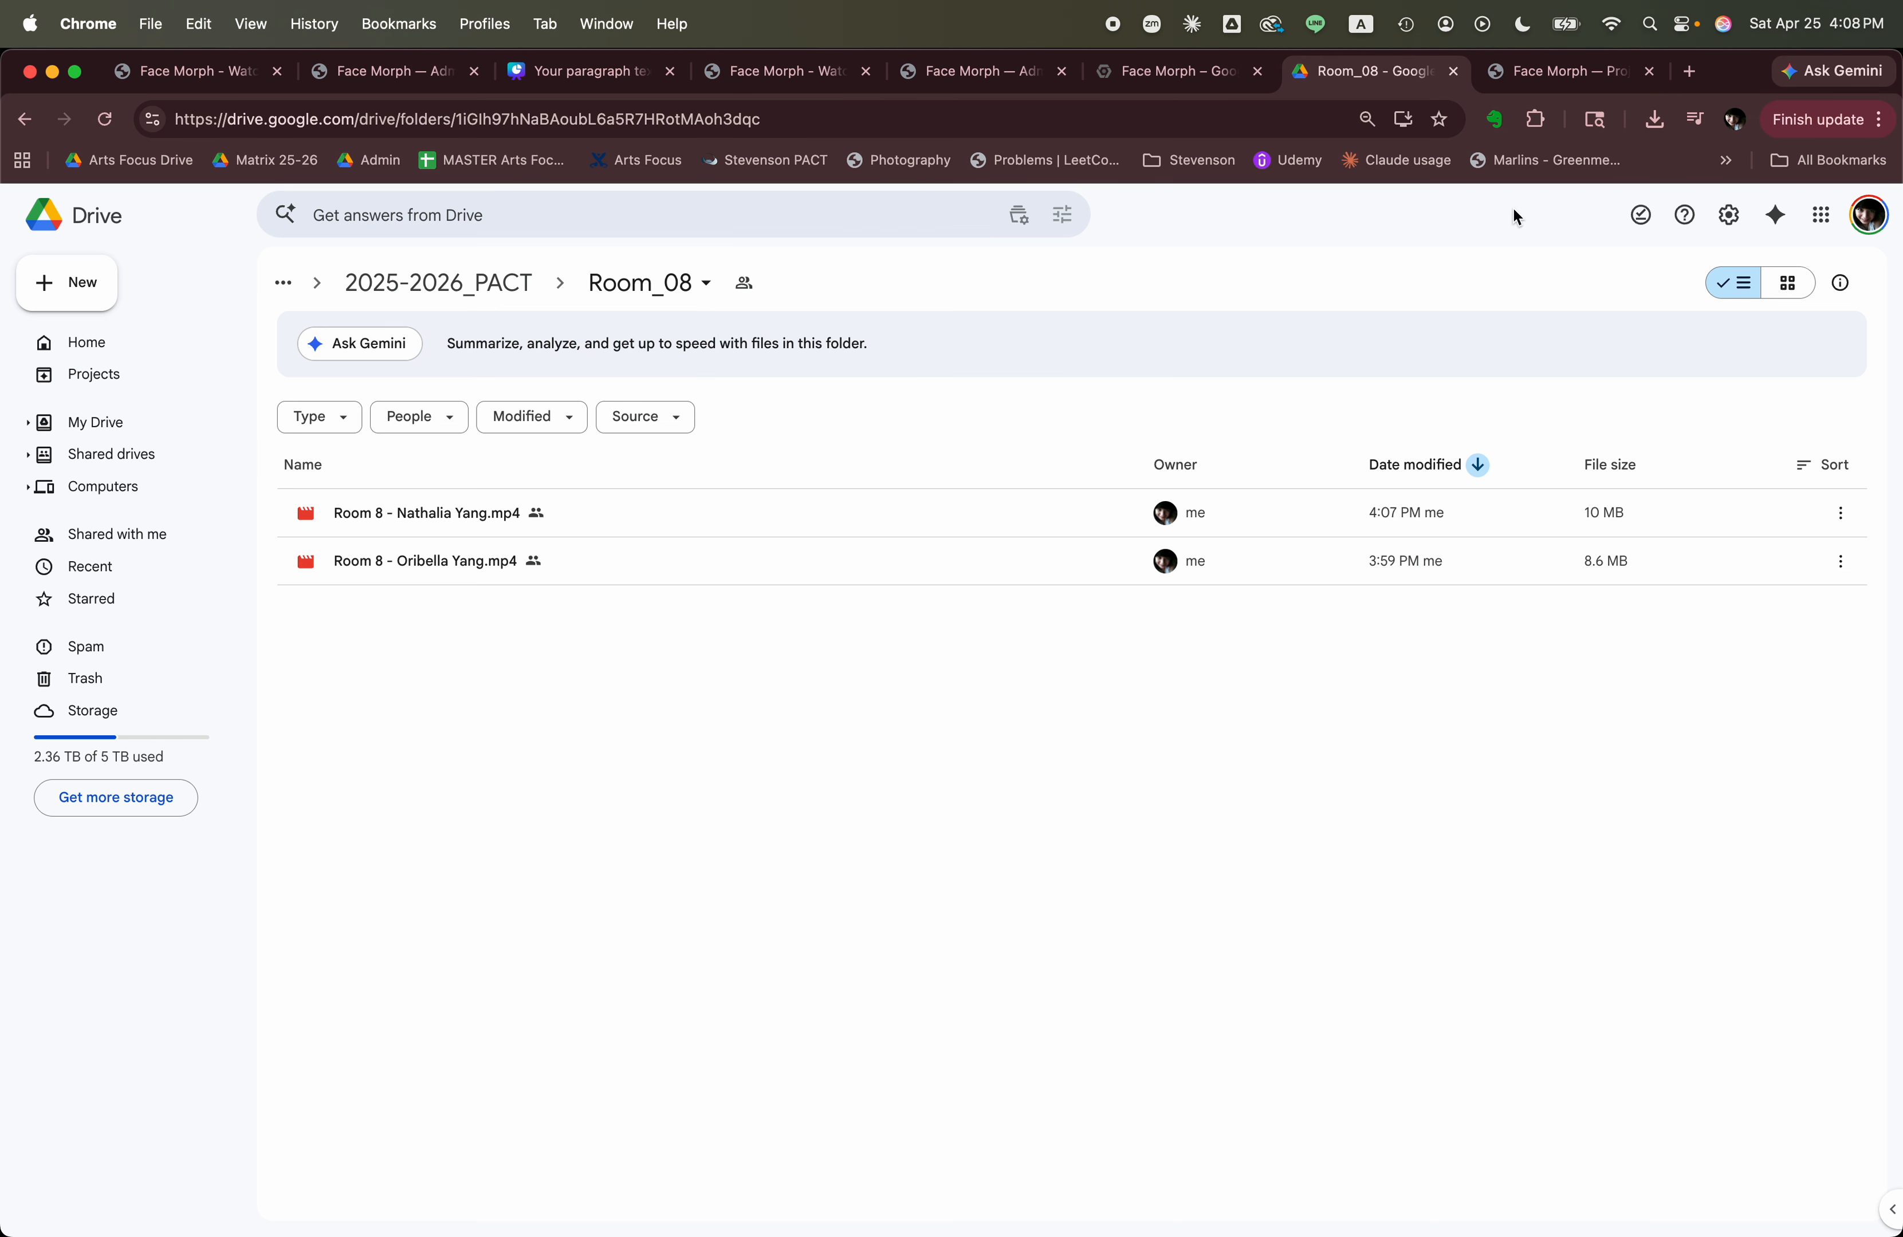
{"action": "left_click", "coordinate": [880, 120]}
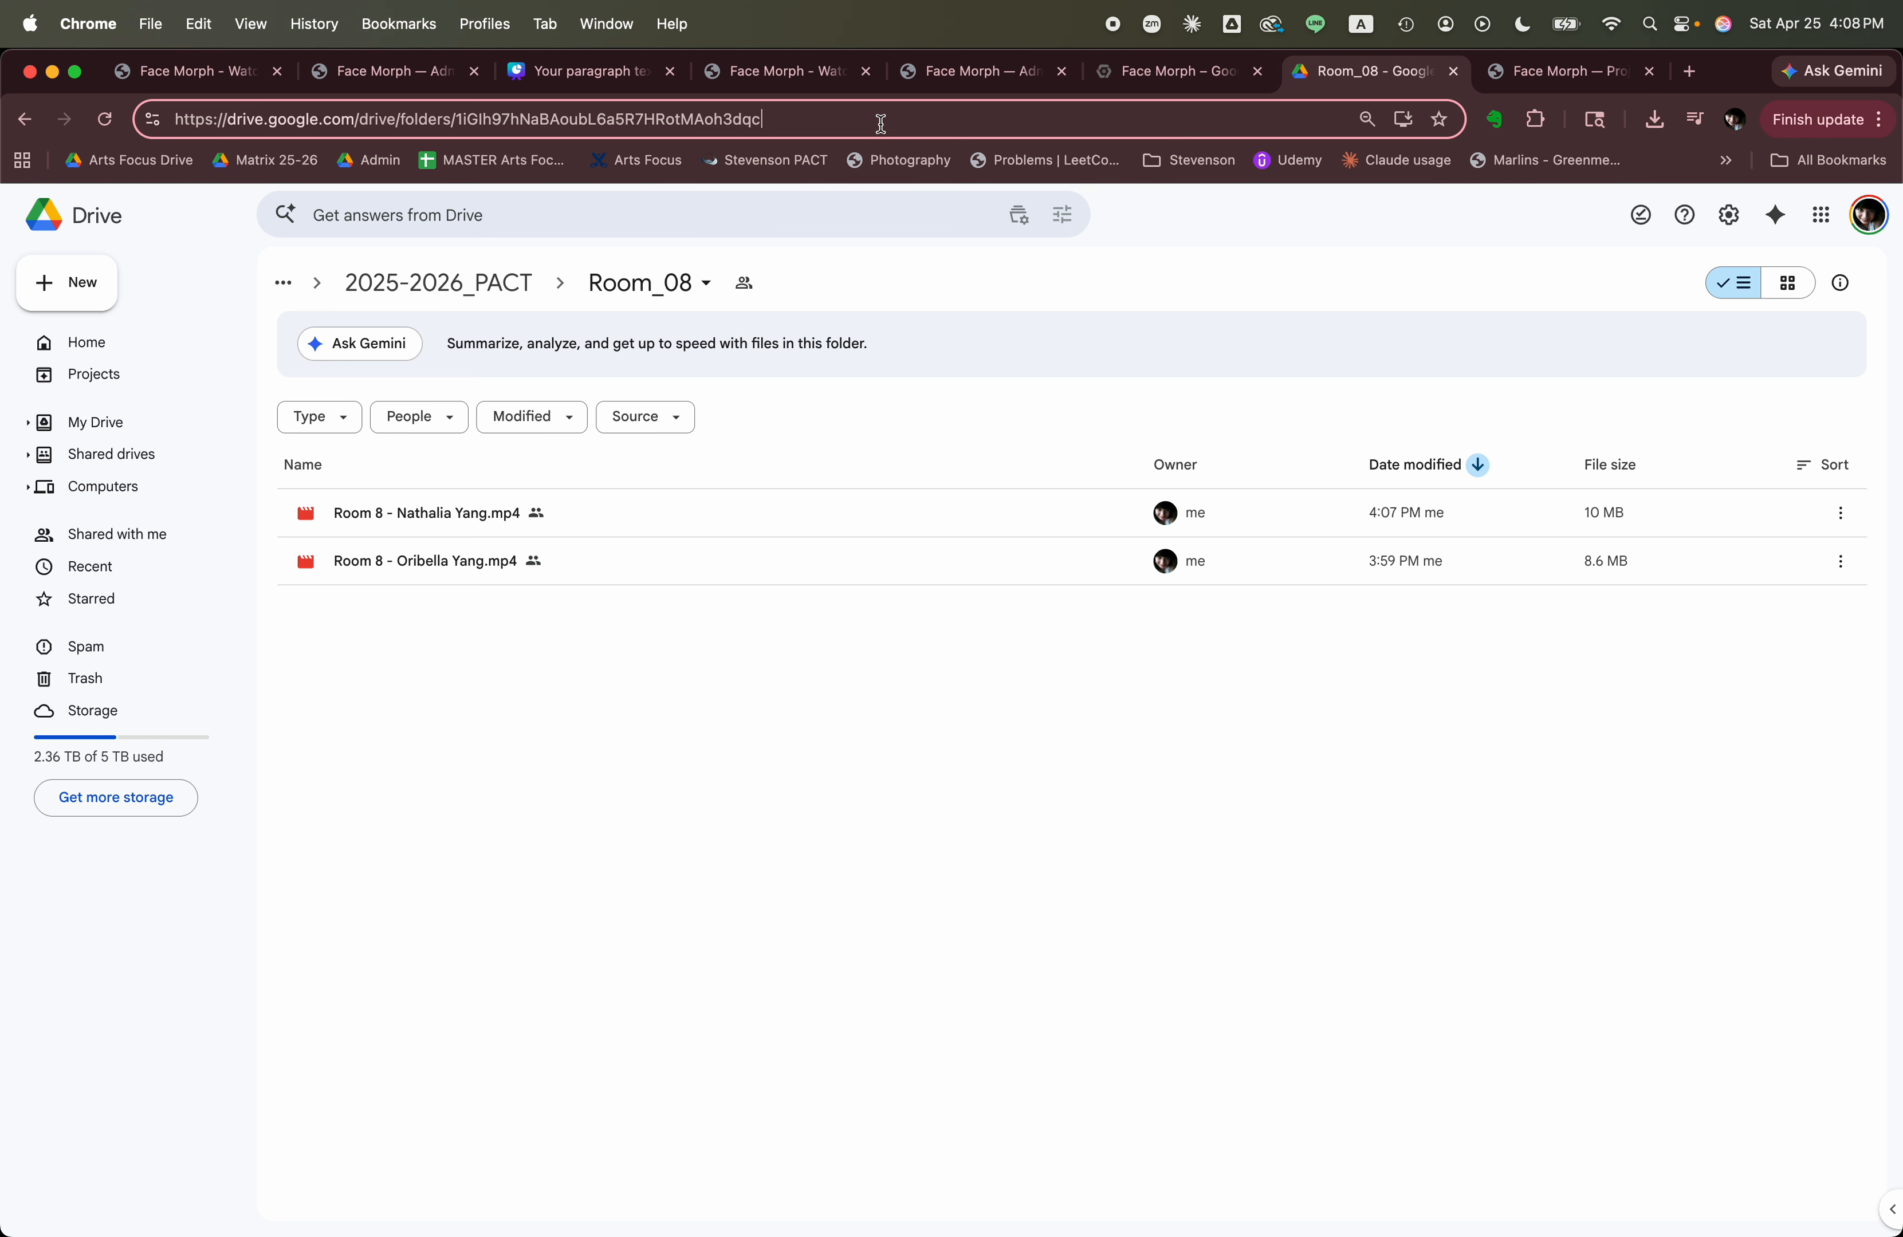
{"action": "key", "text": "Return"}
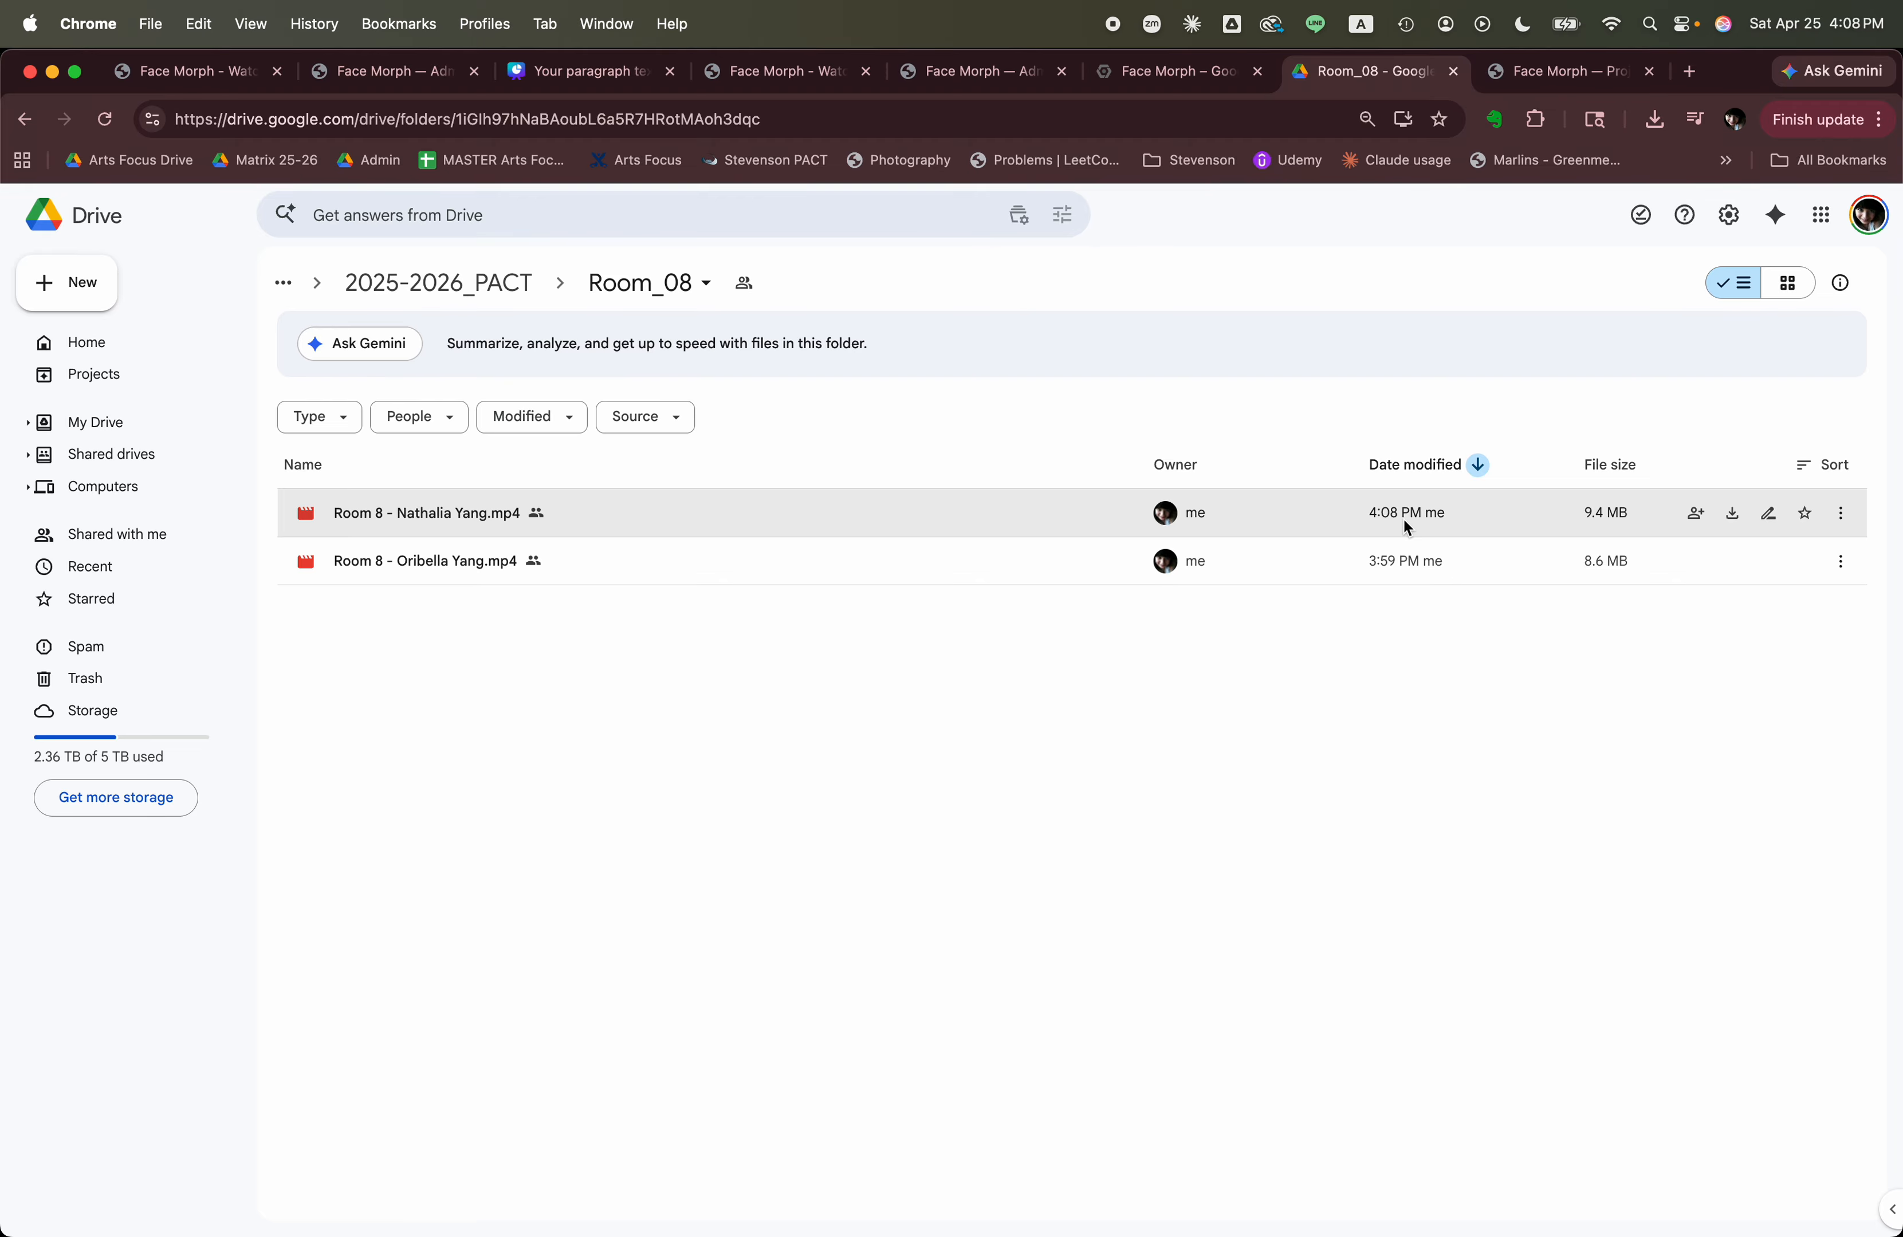
Return to the Face Morph page and review the videos-made limit, the contact message and the notice below the form.
{"action": "left_click", "coordinate": [963, 74]}
{"action": "left_click", "coordinate": [776, 74]}
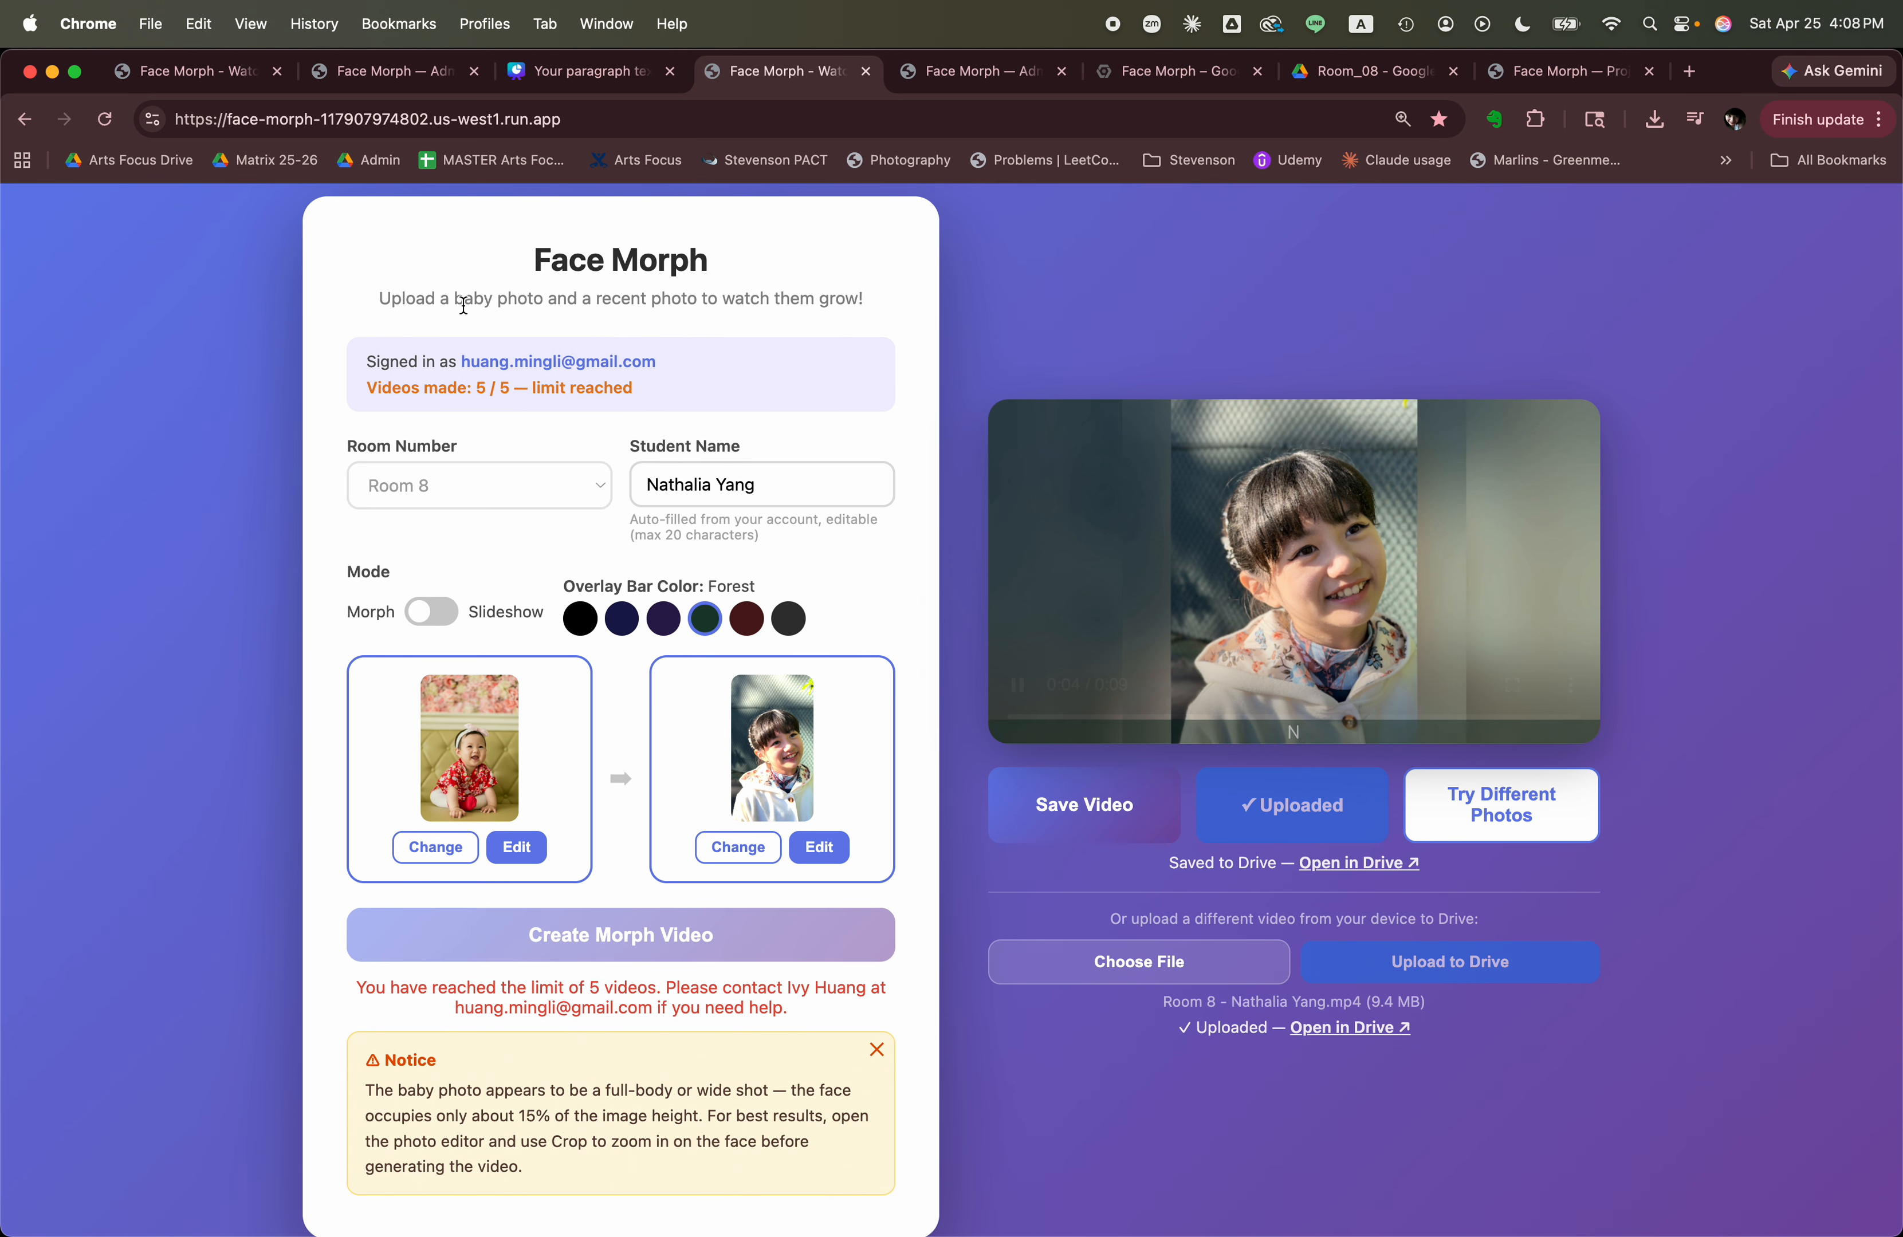
{"action": "left_click_drag", "start_coordinate": [382, 389], "coordinate": [612, 394]}
{"action": "left_click", "coordinate": [686, 388]}
{"action": "left_click_drag", "start_coordinate": [367, 391], "coordinate": [424, 392]}
{"action": "scroll", "coordinate": [597, 395], "scroll_direction": "down", "scroll_amount": 1}
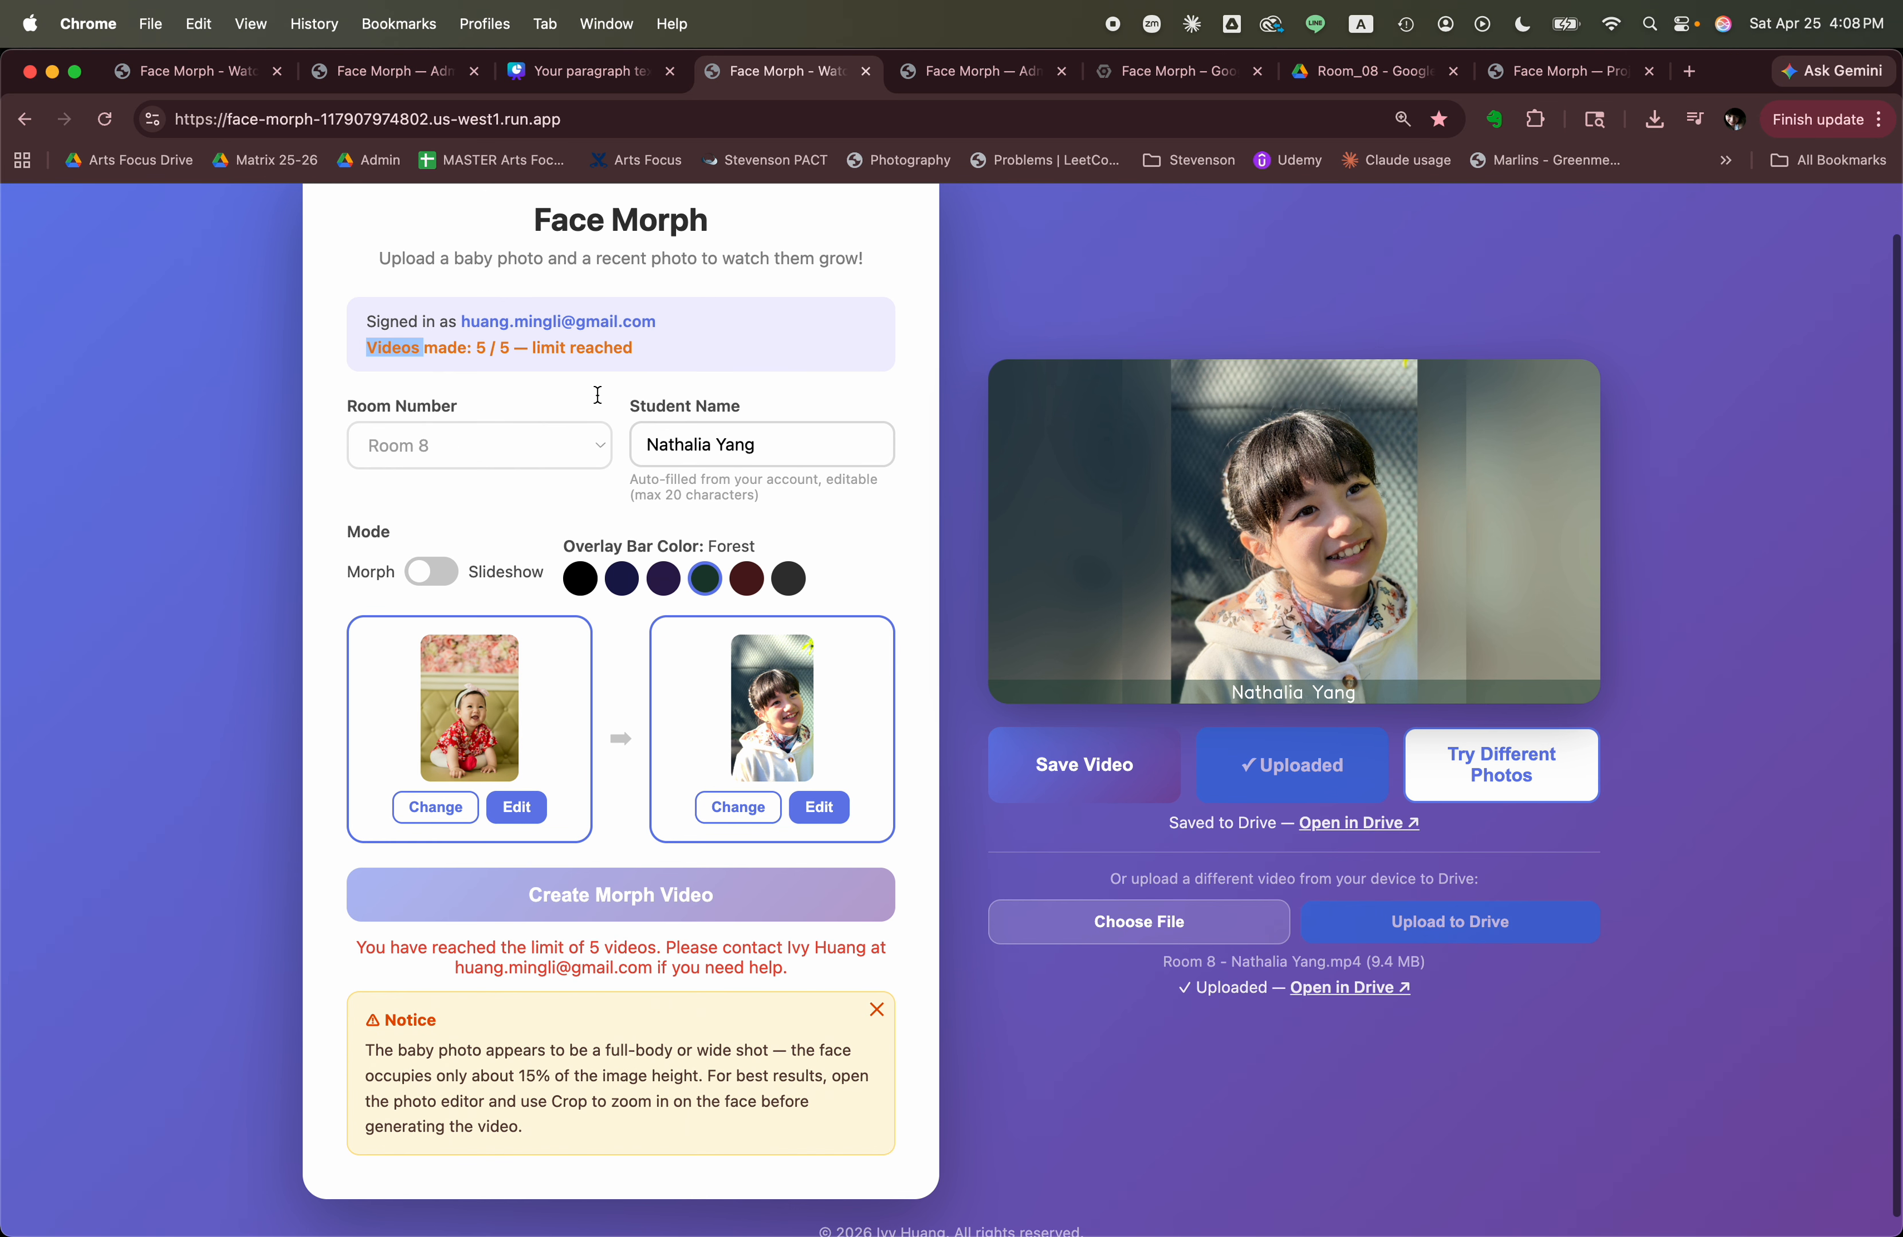
{"action": "scroll", "coordinate": [614, 407], "scroll_direction": "down", "scroll_amount": 1}
{"action": "scroll", "coordinate": [684, 495], "scroll_direction": "up", "scroll_amount": 1}
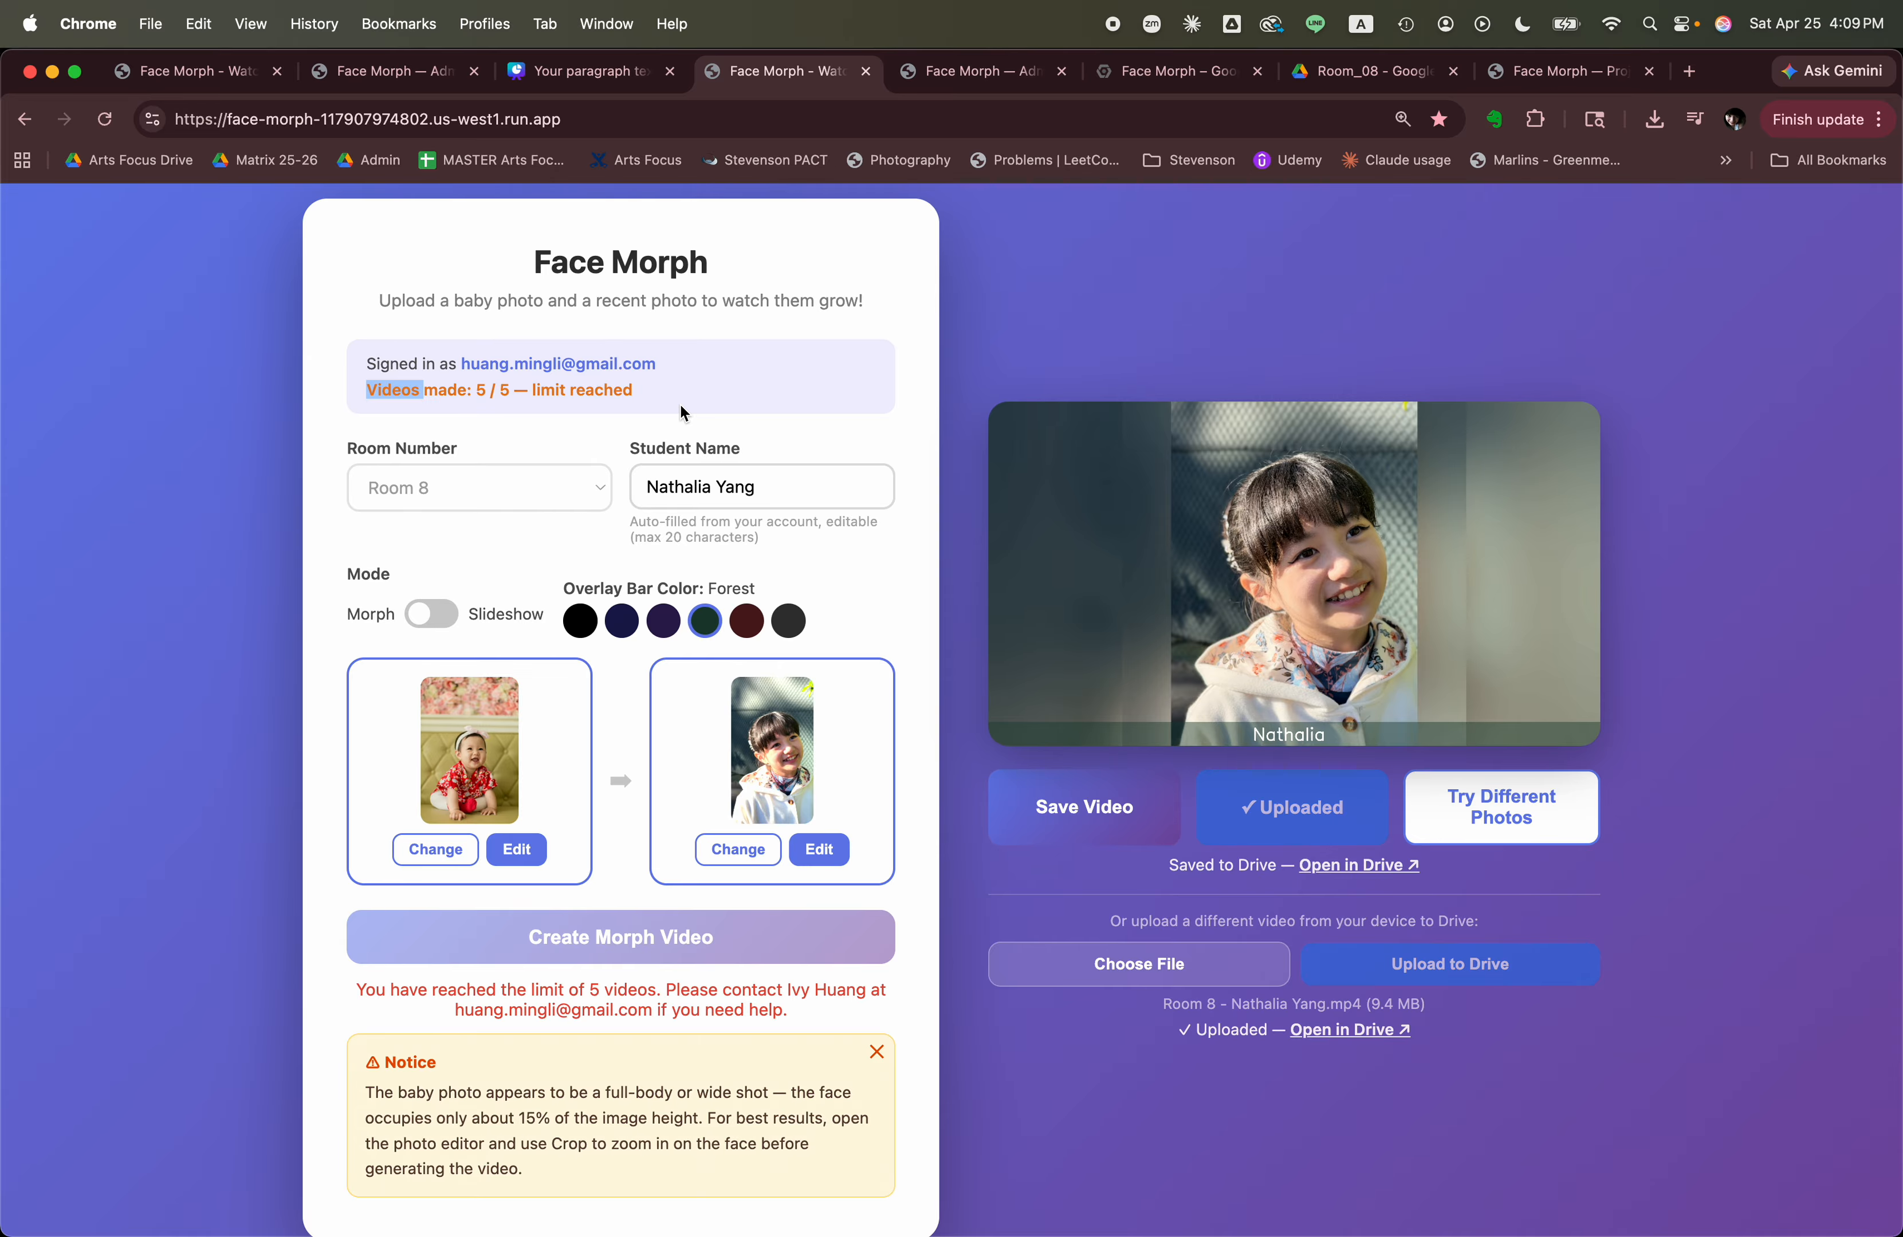
{"action": "scroll", "coordinate": [688, 406], "scroll_direction": "up", "scroll_amount": 1}
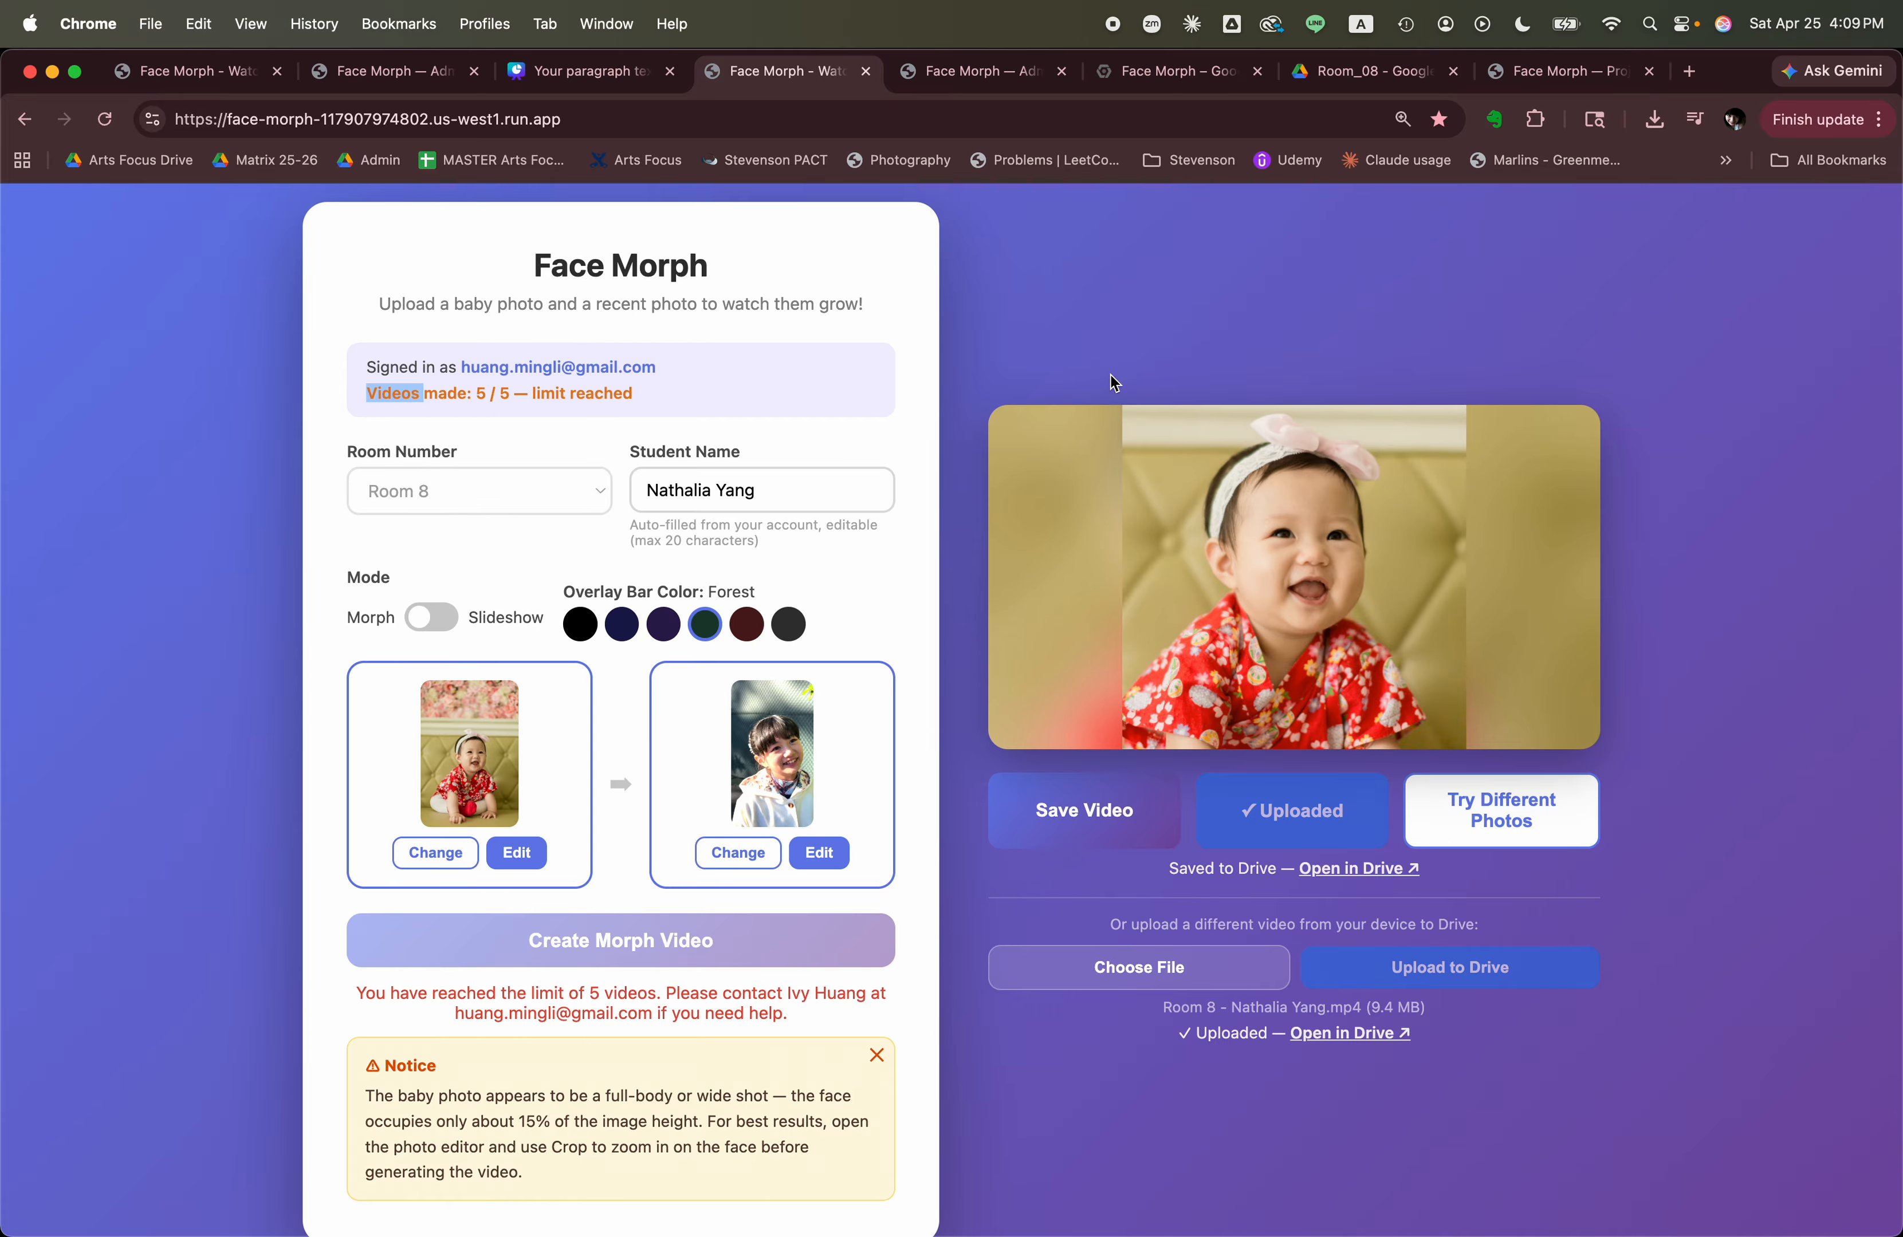
Check the maximum videos per user setting on the Face Morph Admin page and return to the Face Morph page.
{"action": "left_click", "coordinate": [936, 71]}
{"action": "left_click", "coordinate": [265, 808]}
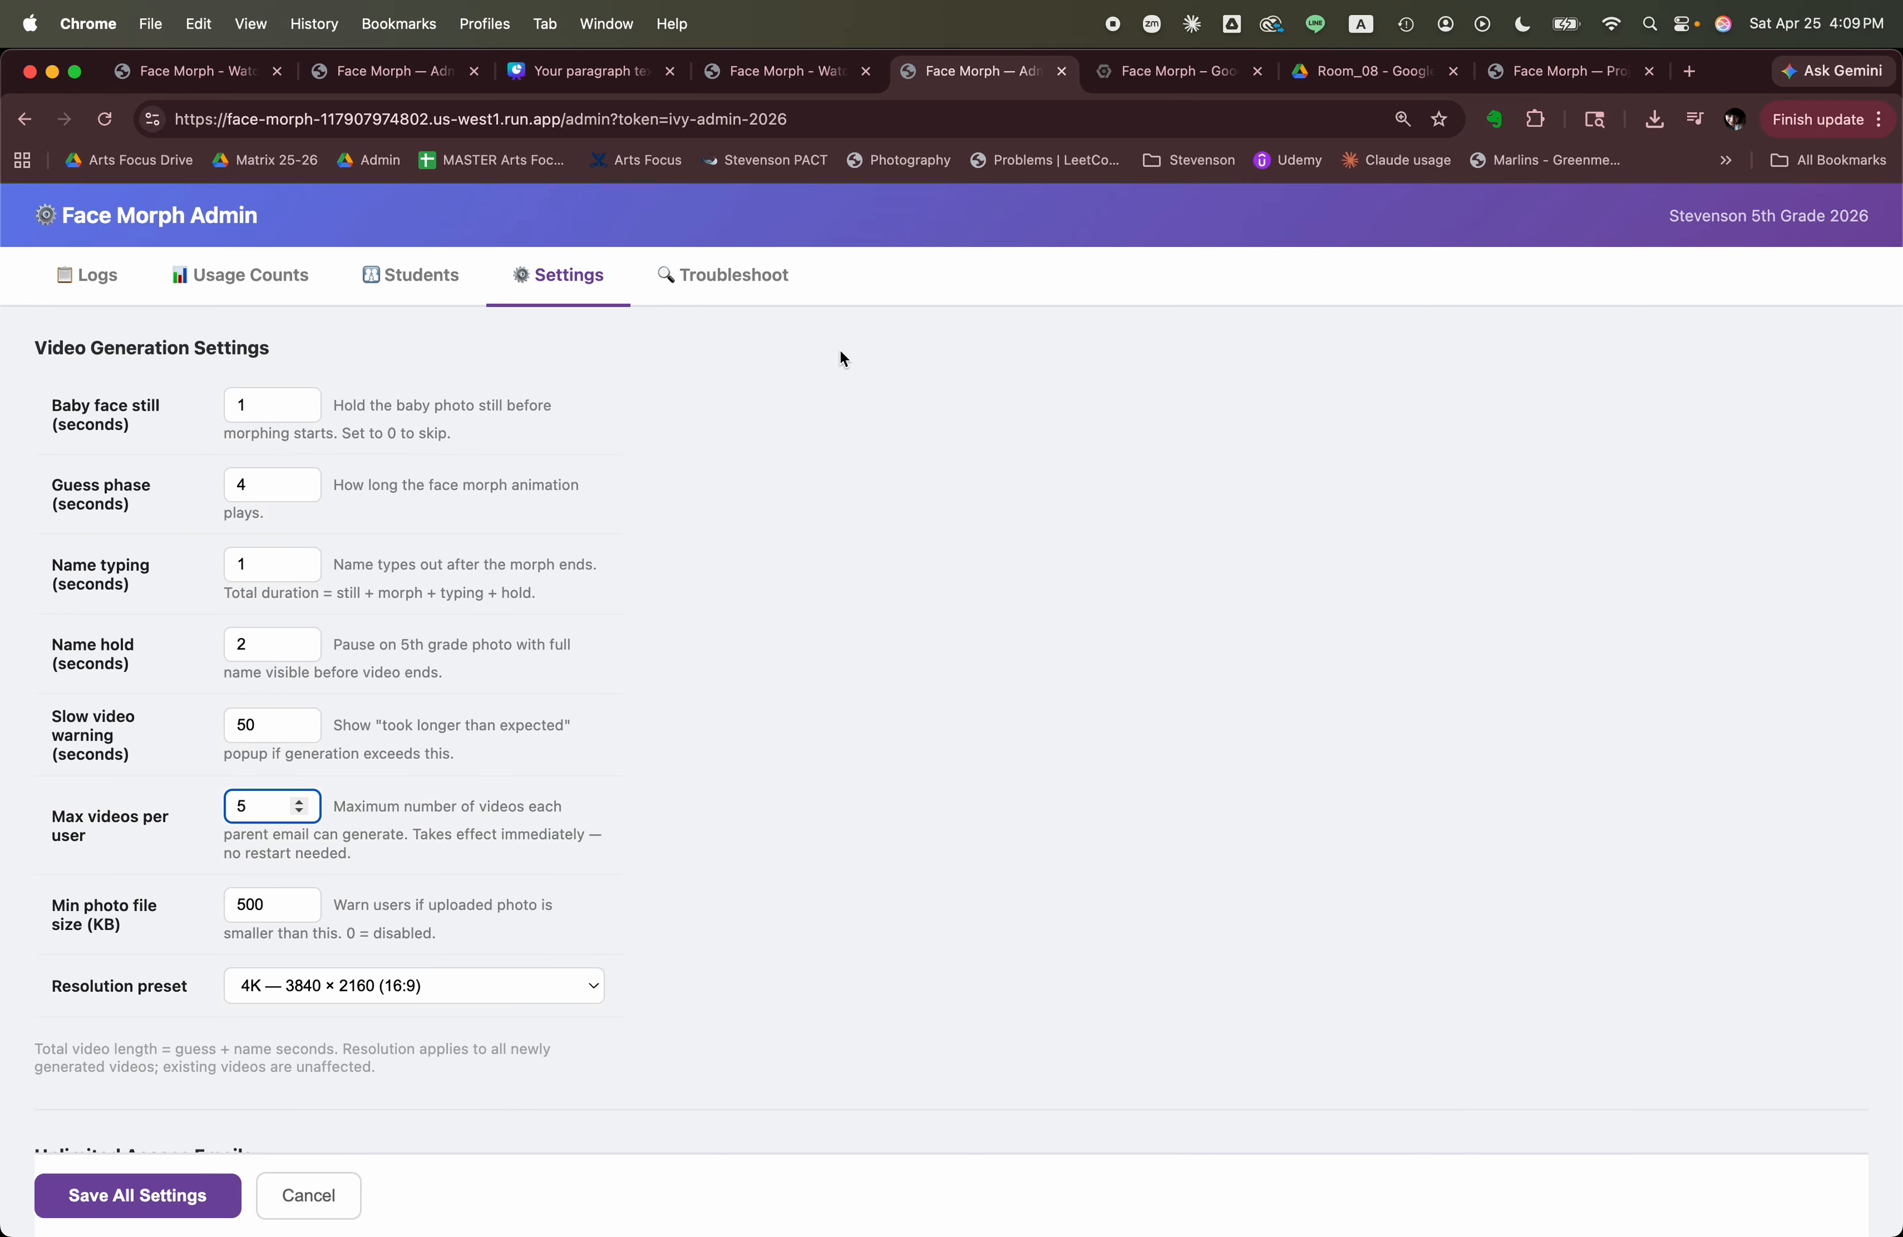
{"action": "left_click", "coordinate": [791, 80]}
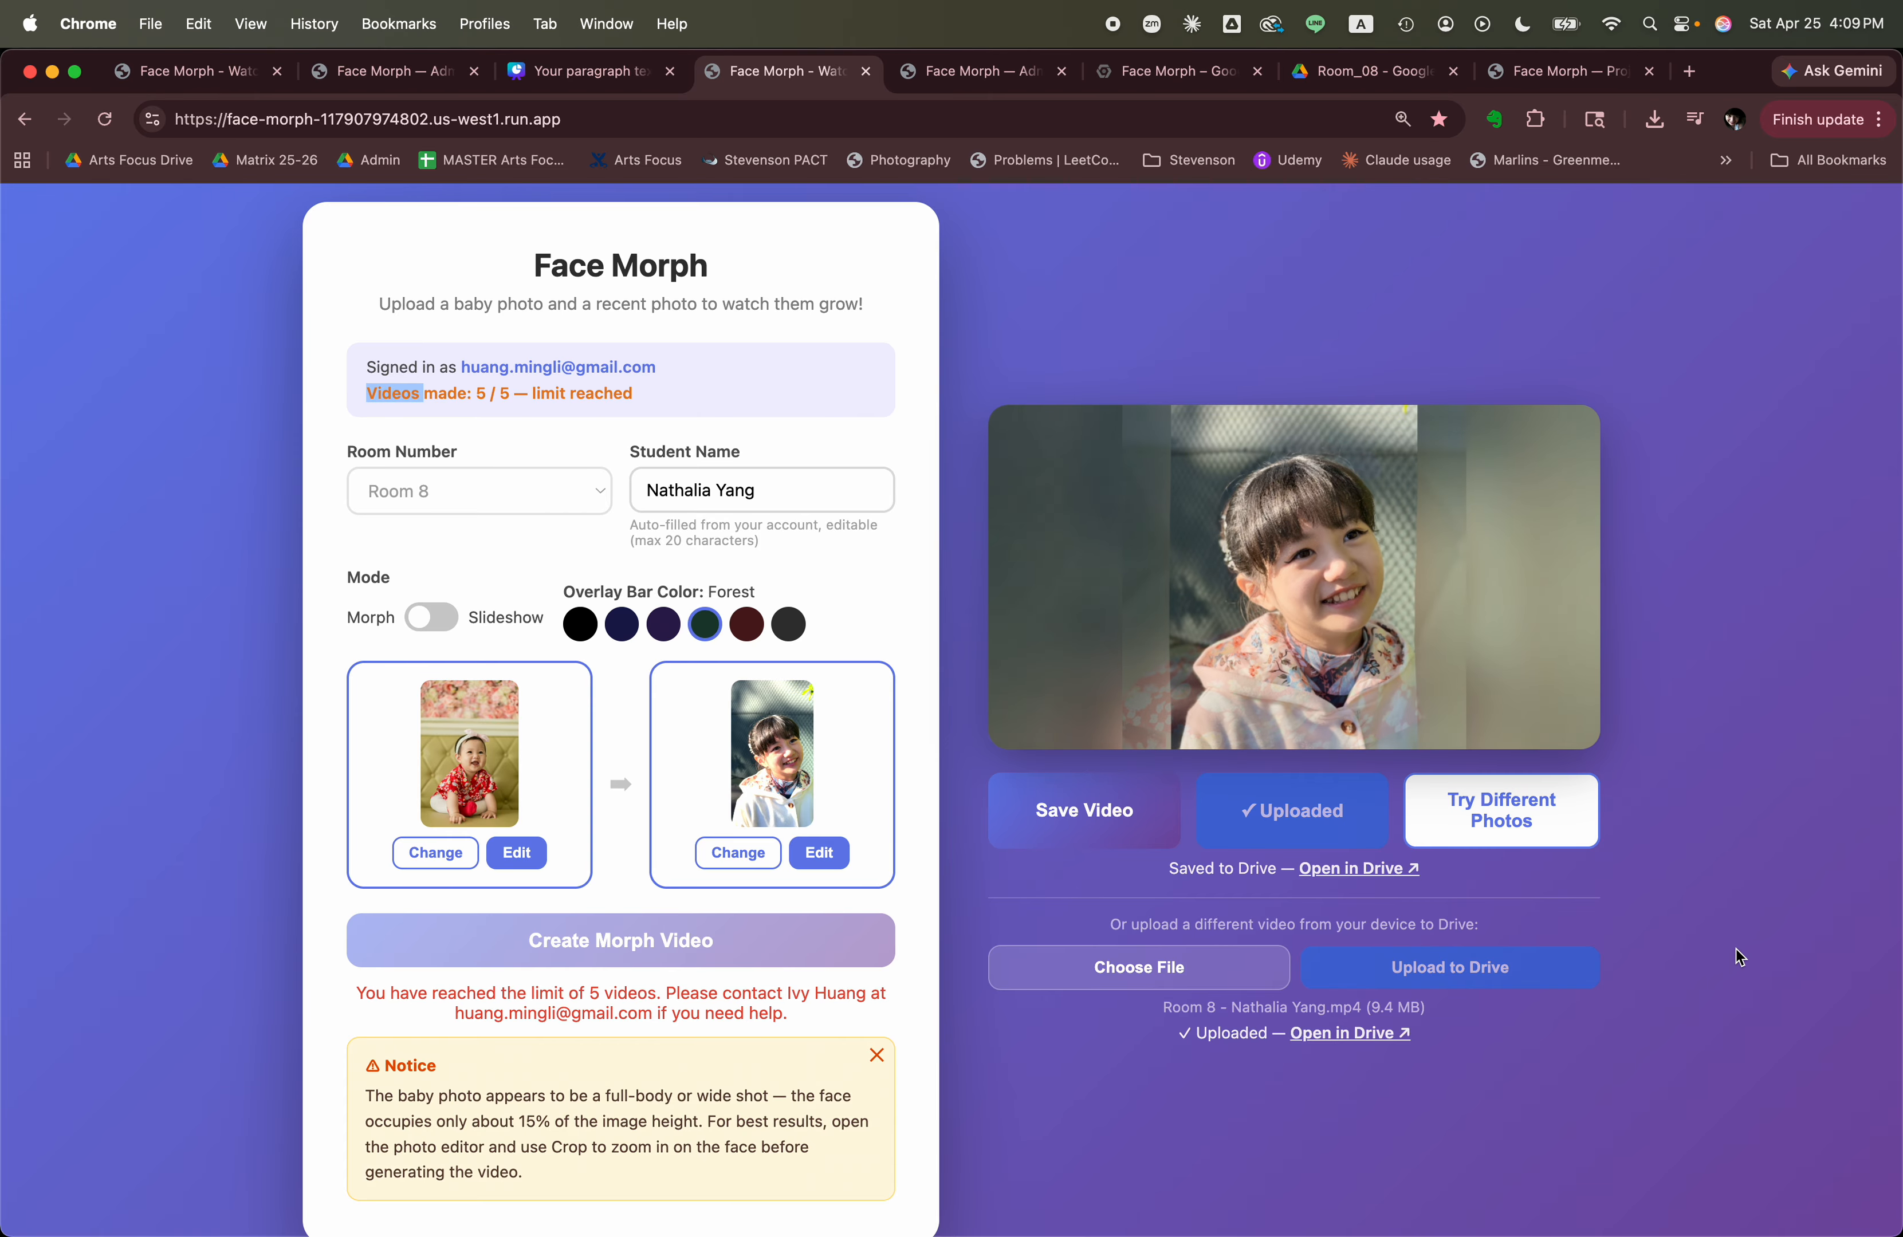